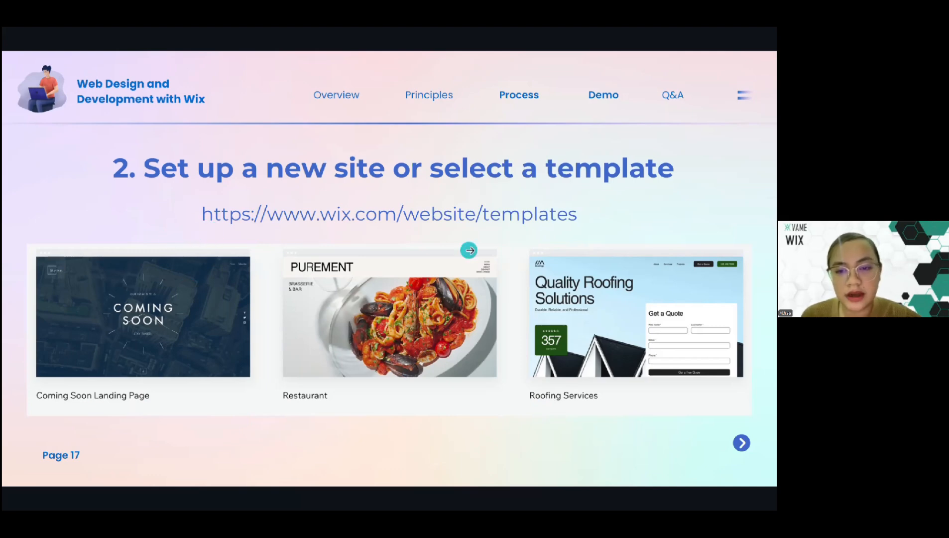
pyautogui.moveTo(571, 436)
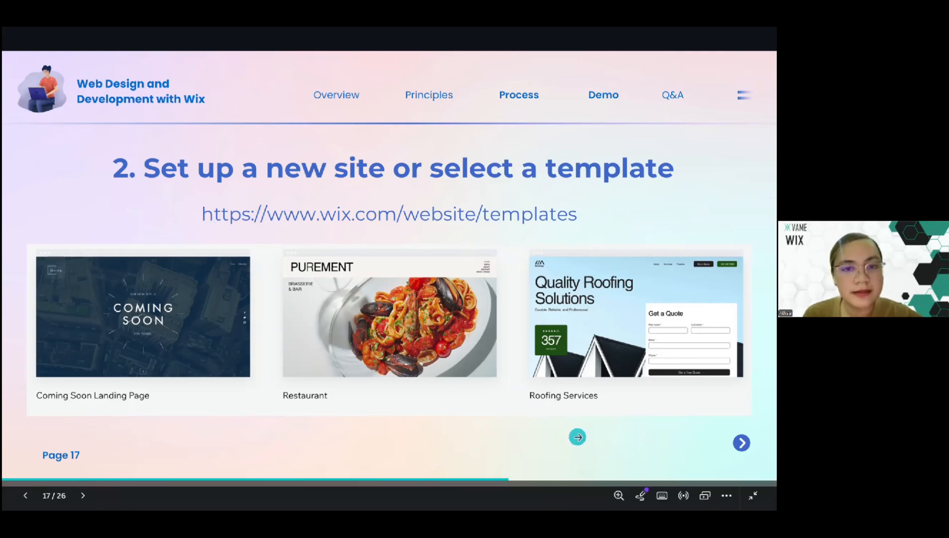
pyautogui.click(578, 437)
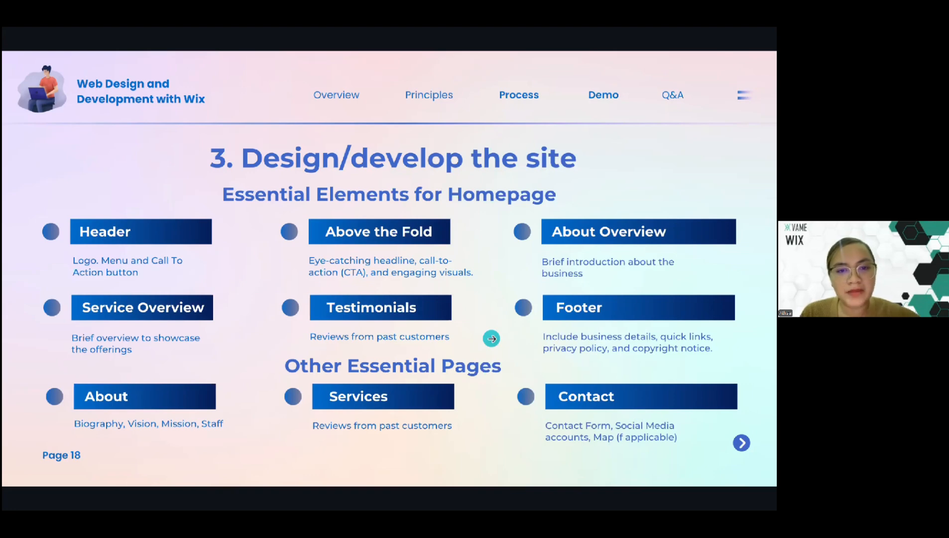
pyautogui.press('Right')
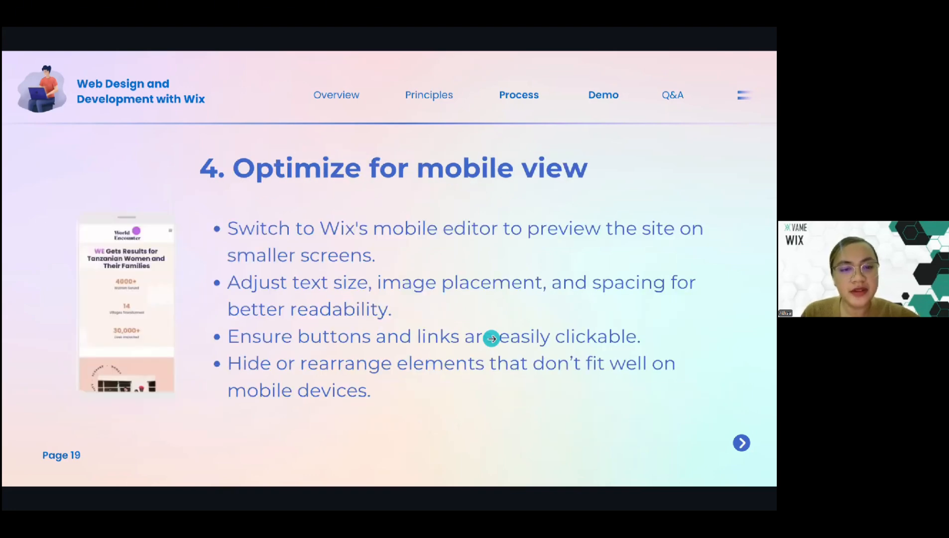
pyautogui.press('Left')
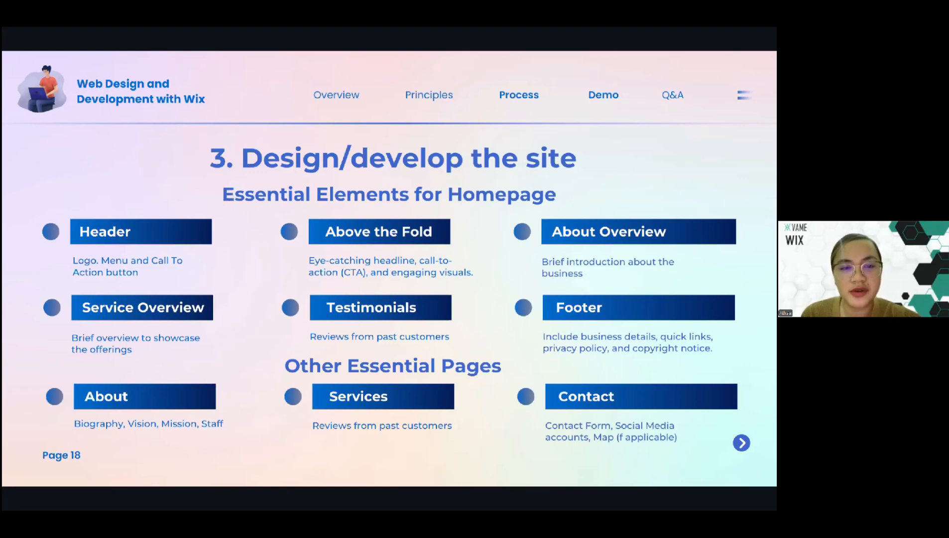
pyautogui.press('Left')
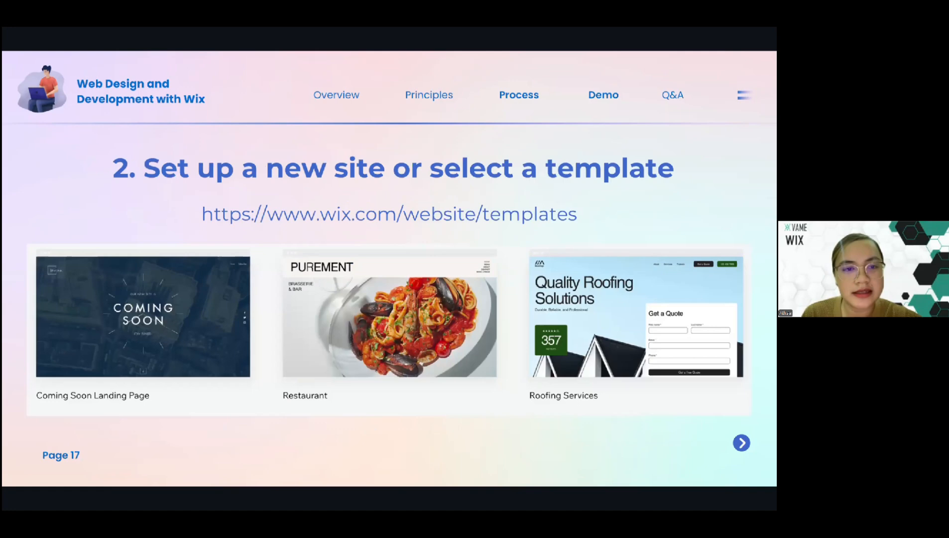
# Exit the slideshow and open the Wix sites dashboard at wix.com in a new browser tab
pyautogui.press('Escape')
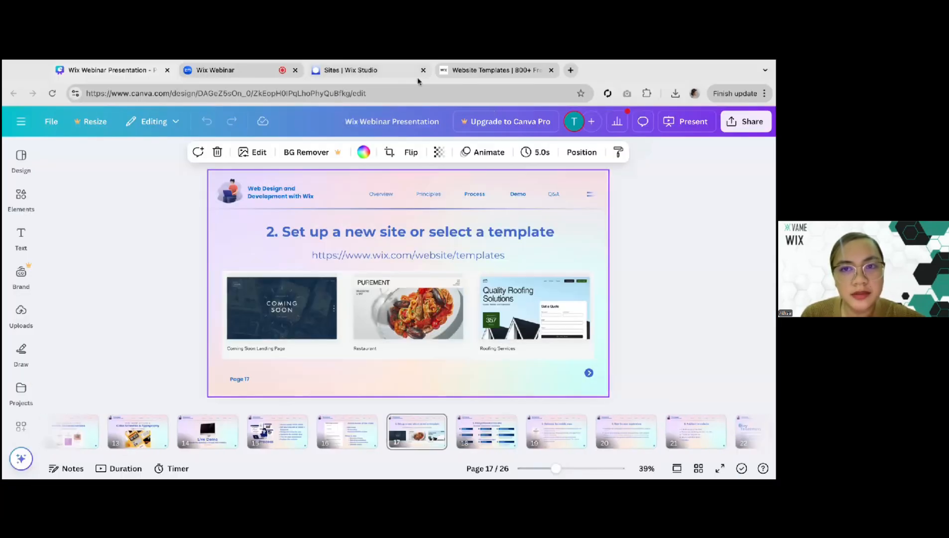
pyautogui.click(389, 74)
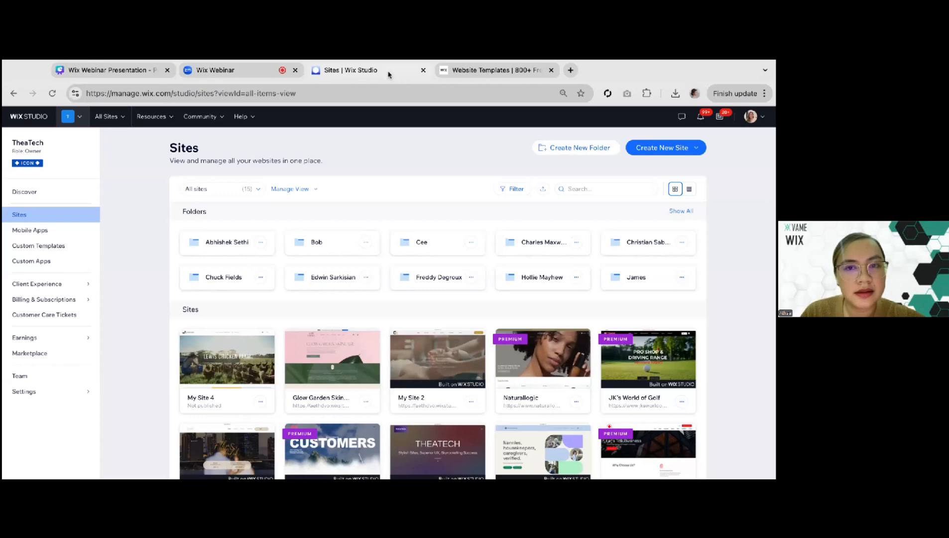
pyautogui.click(573, 70)
pyautogui.write('wix.com')
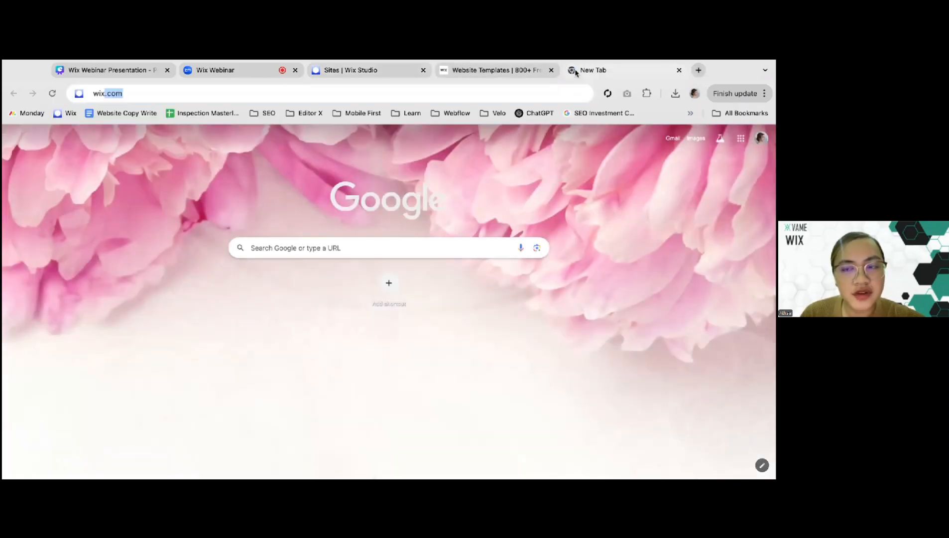
pyautogui.press('Return')
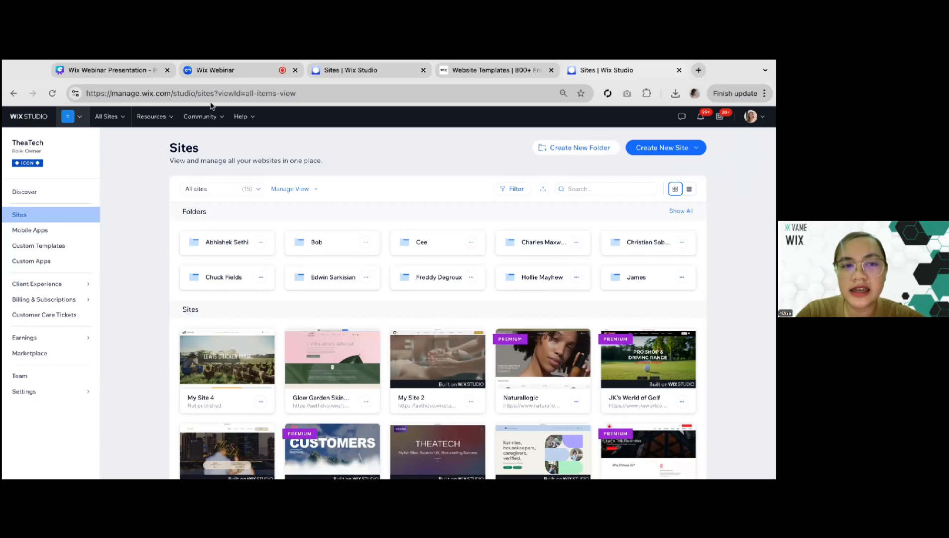
# Start a new site using the Wix Editor and choose to set it up without the AI chat
pyautogui.click(690, 152)
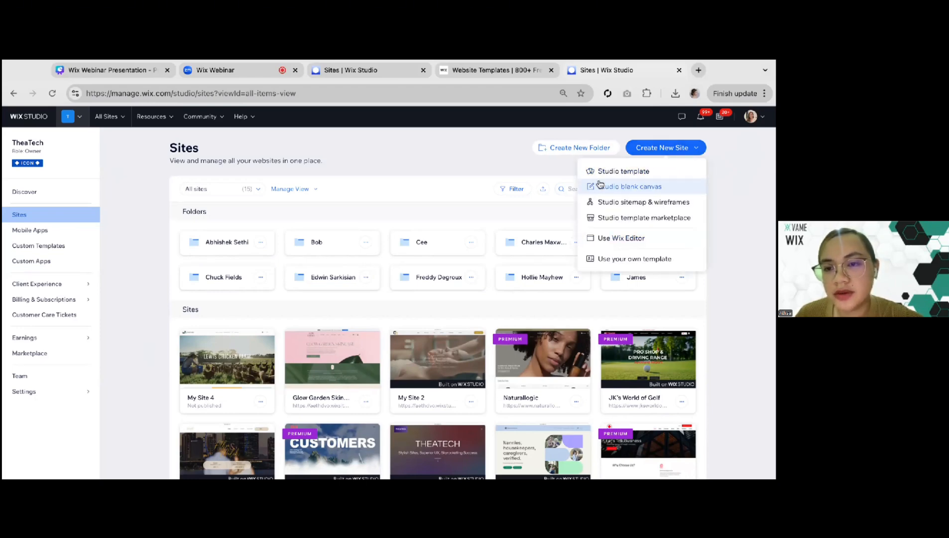
pyautogui.click(621, 238)
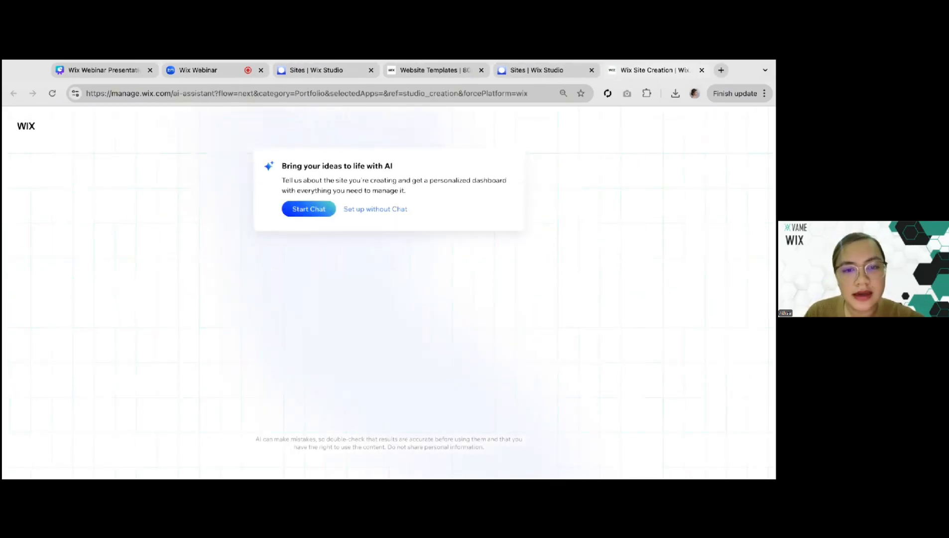
pyautogui.click(371, 217)
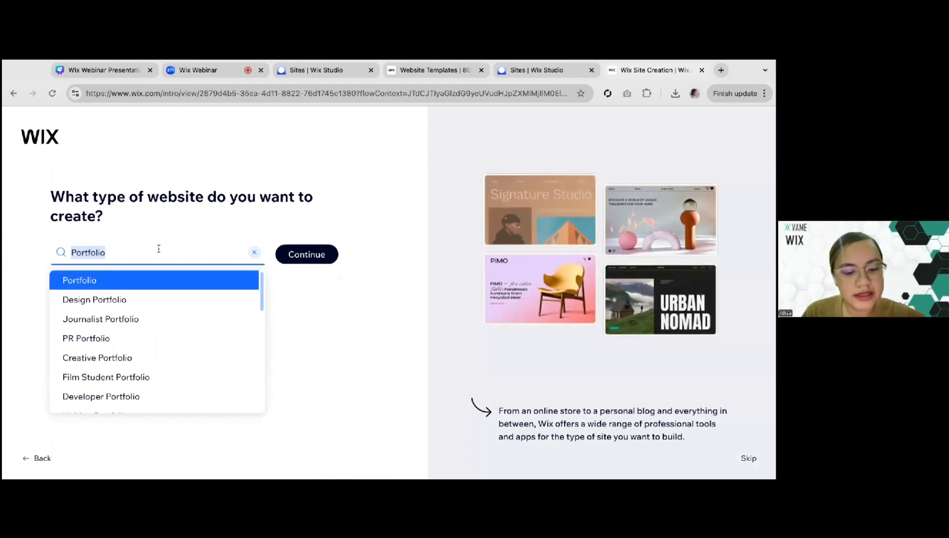
# Search the website types for "VA portfolio"
pyautogui.write('V')
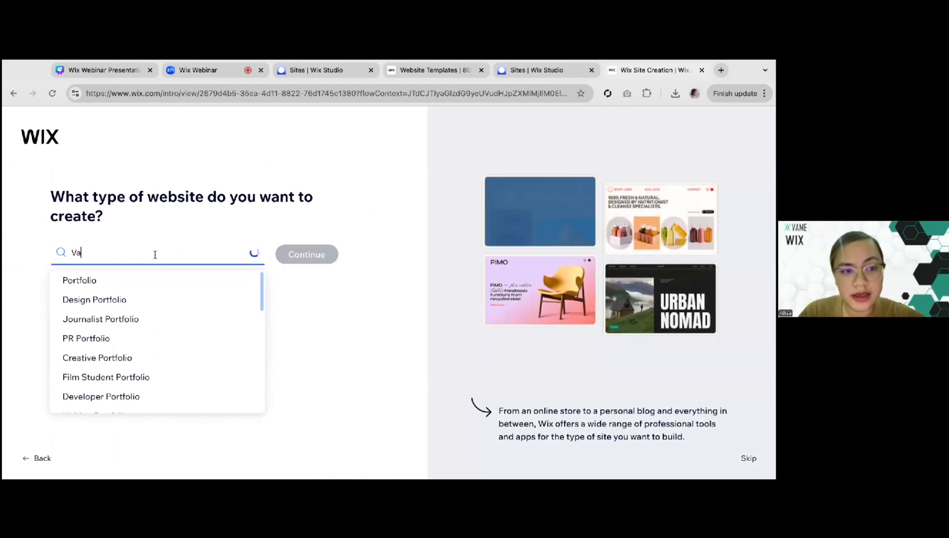
pyautogui.write('A prt')
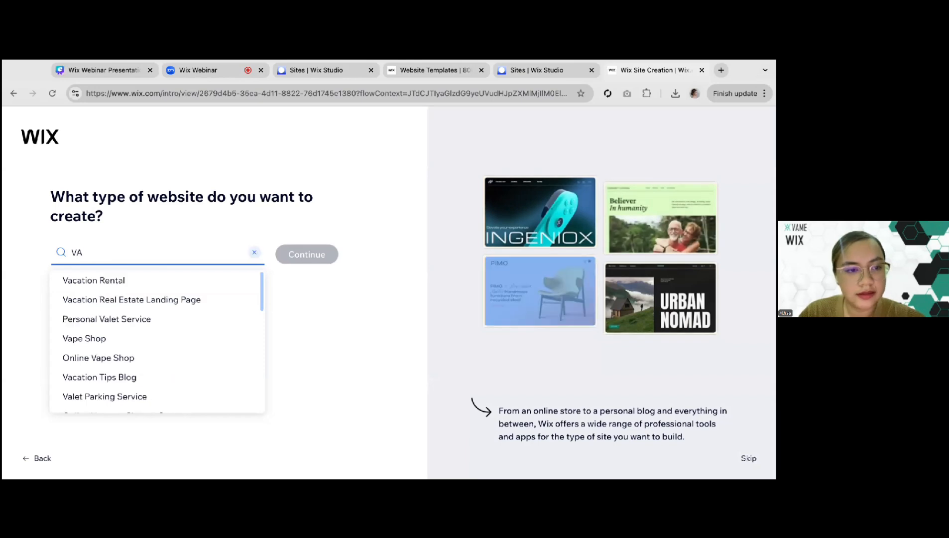
pyautogui.press('BackSpace')
pyautogui.press('BackSpace')
pyautogui.write('ortfolio')
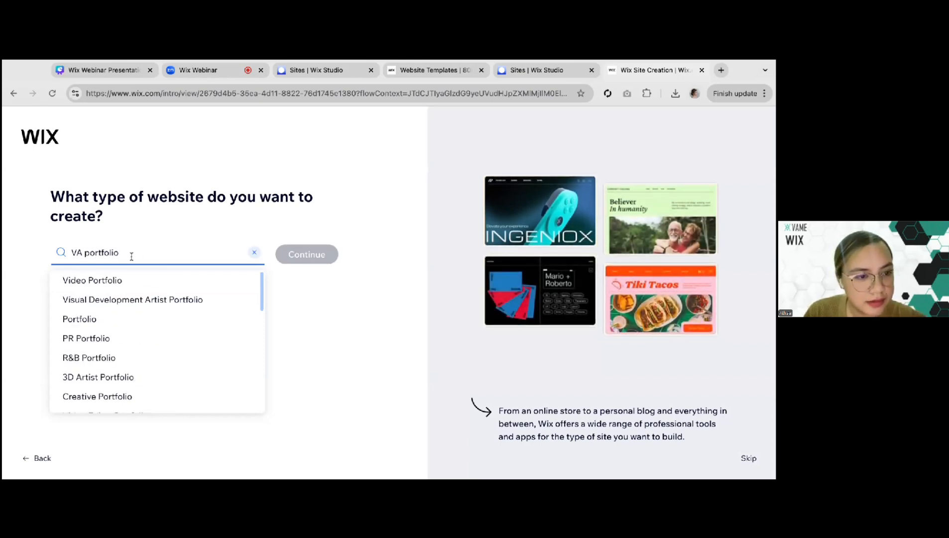
# Search the website types for "Virtual ass", choose the virtual assistant type and continue
pyautogui.tripleClick(93, 255)
pyautogui.write('Virtual')
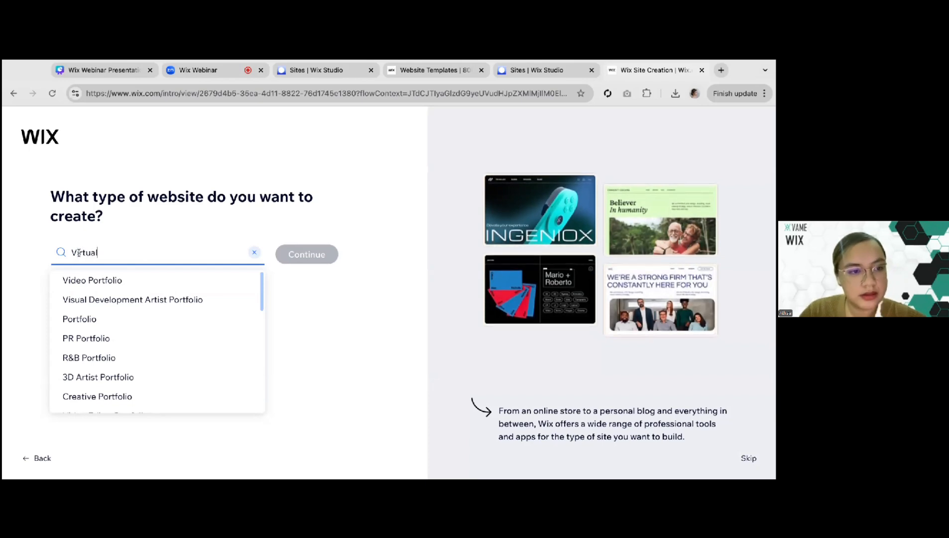
pyautogui.write(' ass')
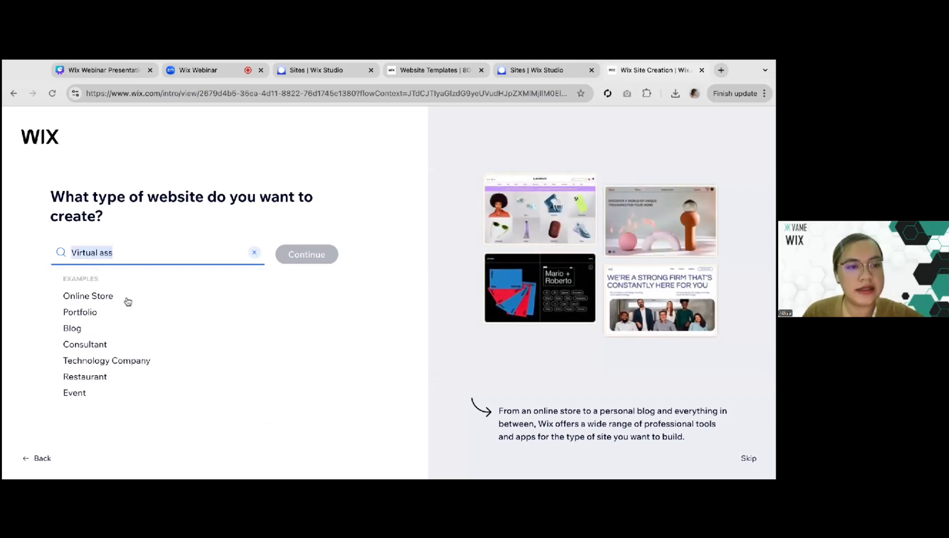
pyautogui.click(125, 300)
pyautogui.click(286, 250)
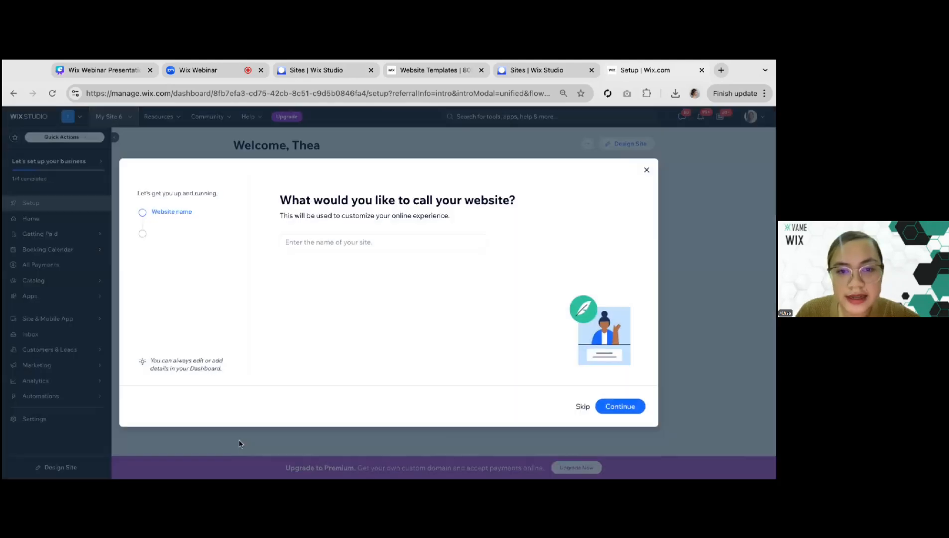
# Name the website Test Site and include Collect leads and Promote myself among its goals
pyautogui.click(321, 242)
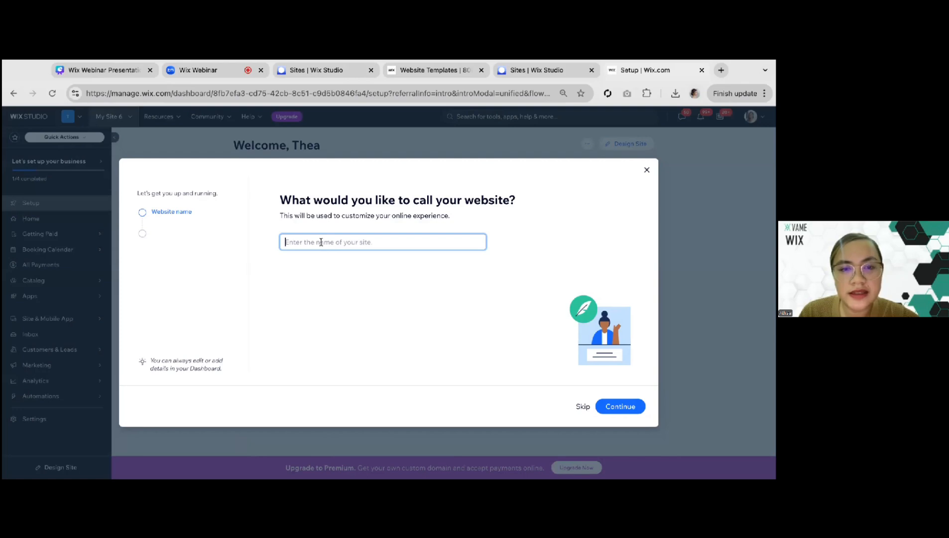
pyautogui.press('Return')
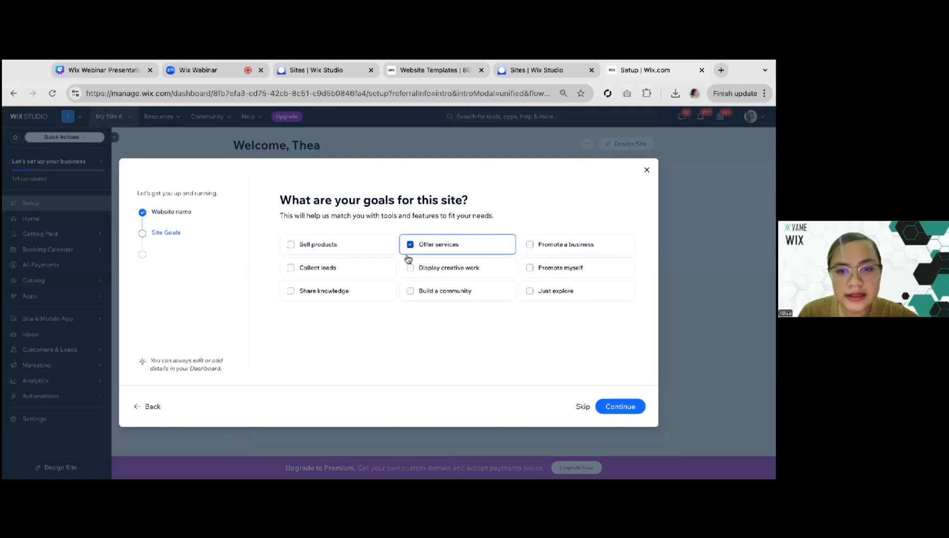
pyautogui.click(291, 269)
pyautogui.click(529, 270)
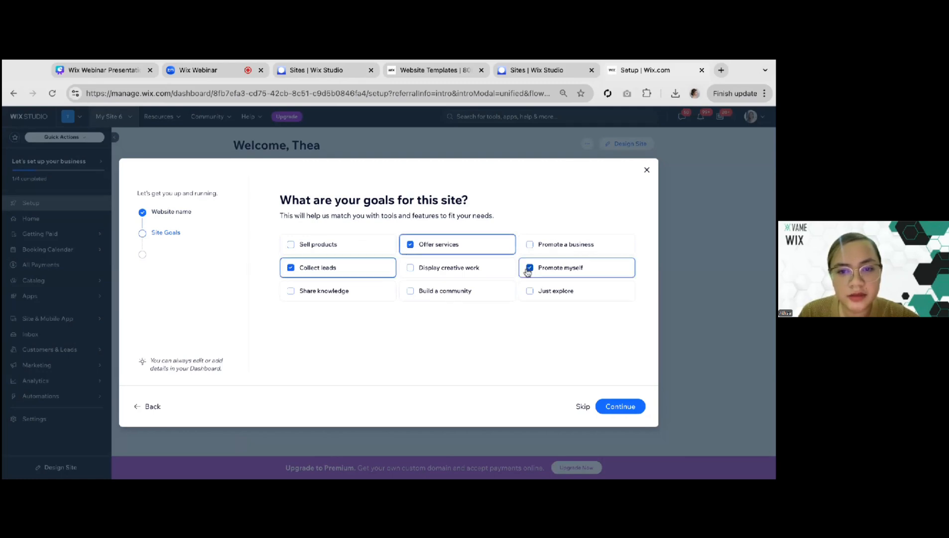
pyautogui.click(617, 407)
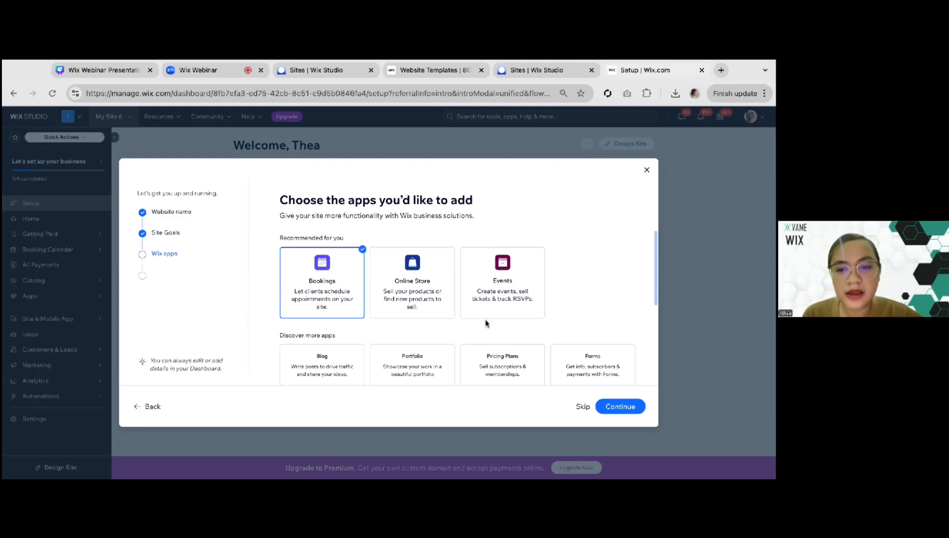
# Review the suggested apps and continue with only Bookings selected
pyautogui.scroll(-3, 277, 303)
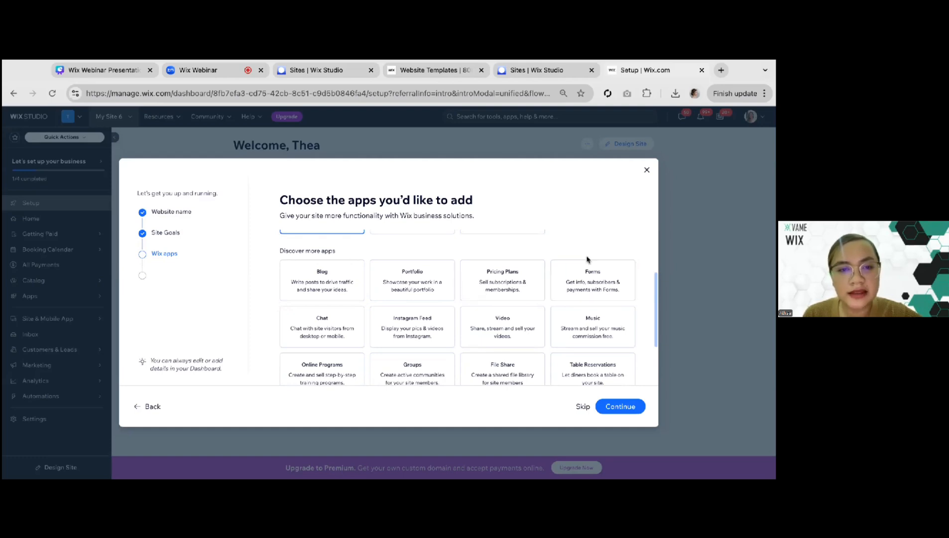
pyautogui.scroll(2, 265, 273)
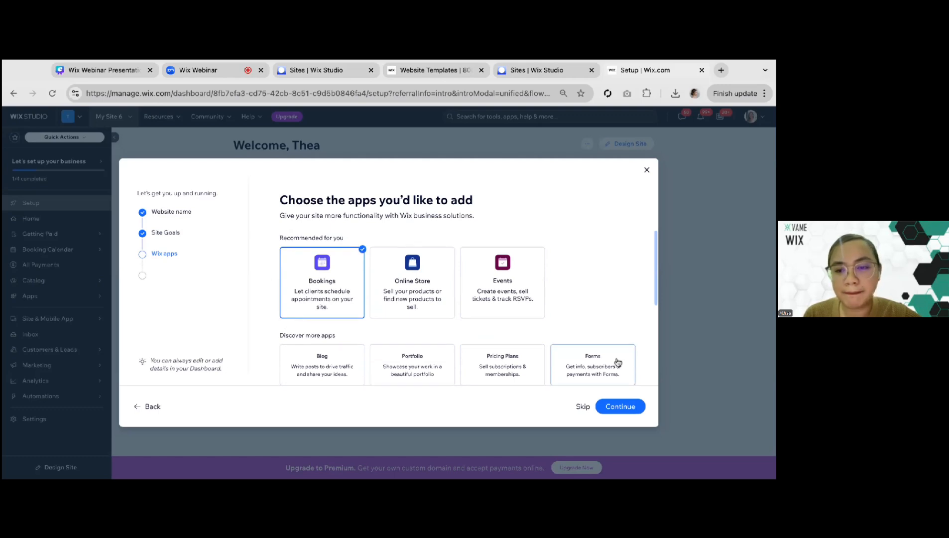
pyautogui.click(619, 405)
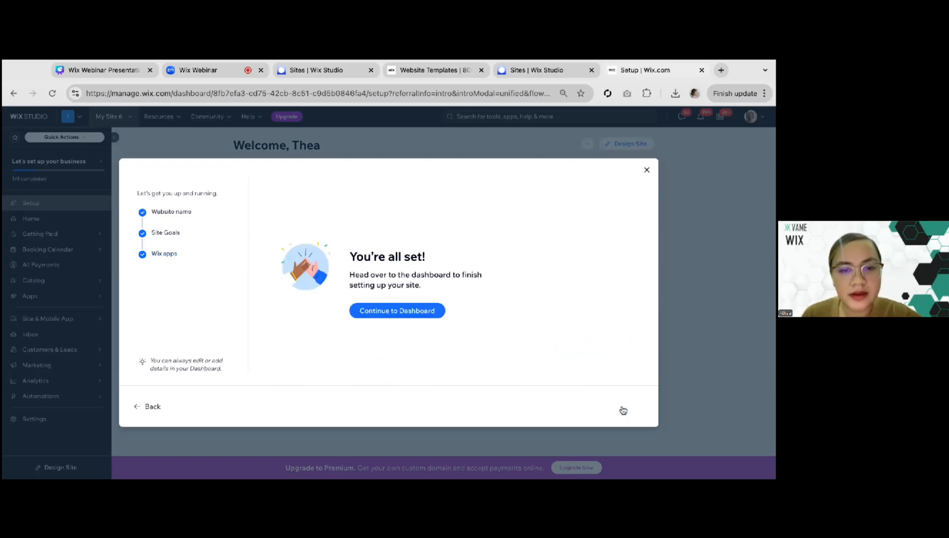
# Continue to the site dashboard and choose to design the site by customizing a template
pyautogui.click(390, 313)
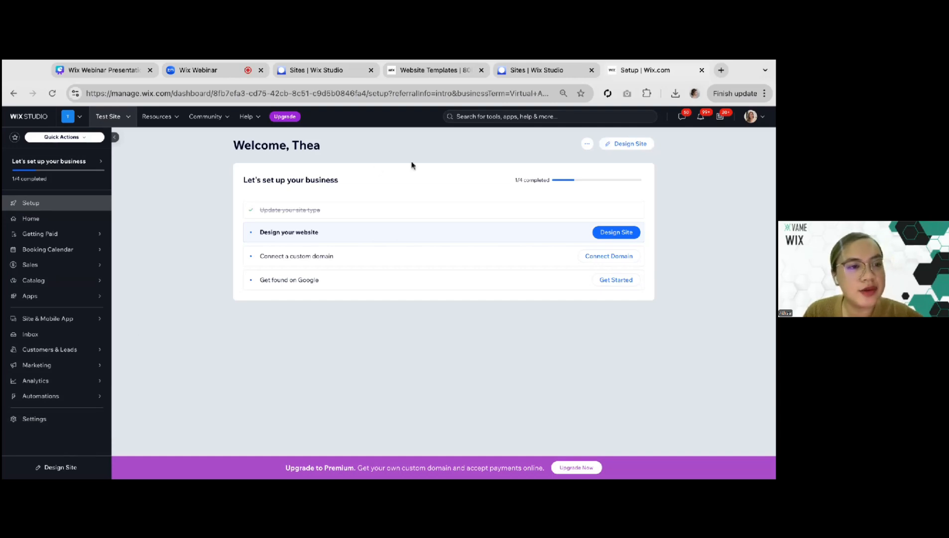
pyautogui.click(623, 148)
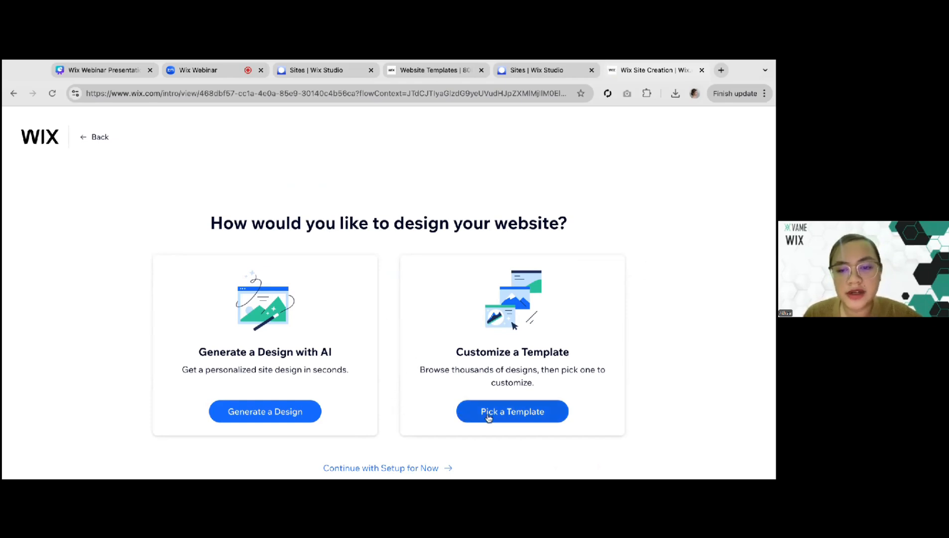
pyautogui.click(525, 411)
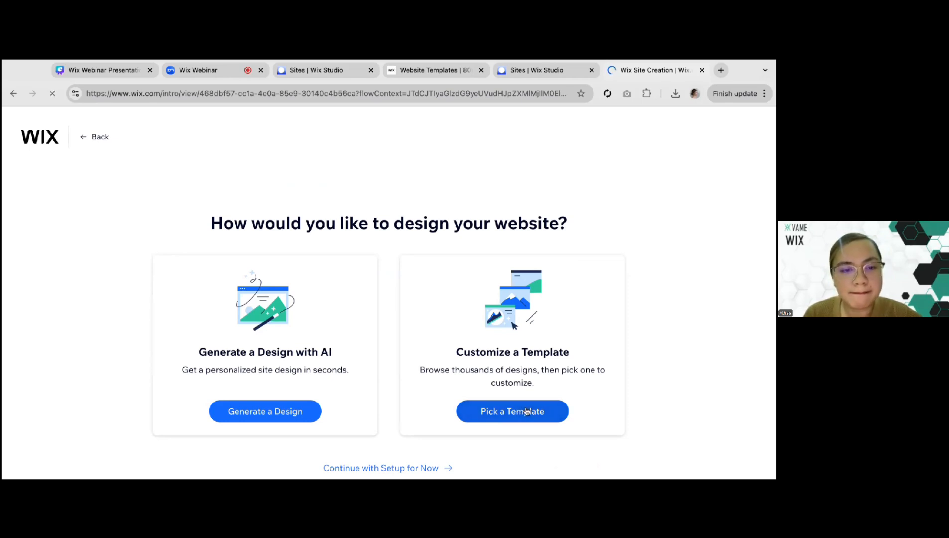
# Browse the most popular website templates for a design that suits the site
pyautogui.scroll(-1, 513, 336)
pyautogui.scroll(1, 513, 334)
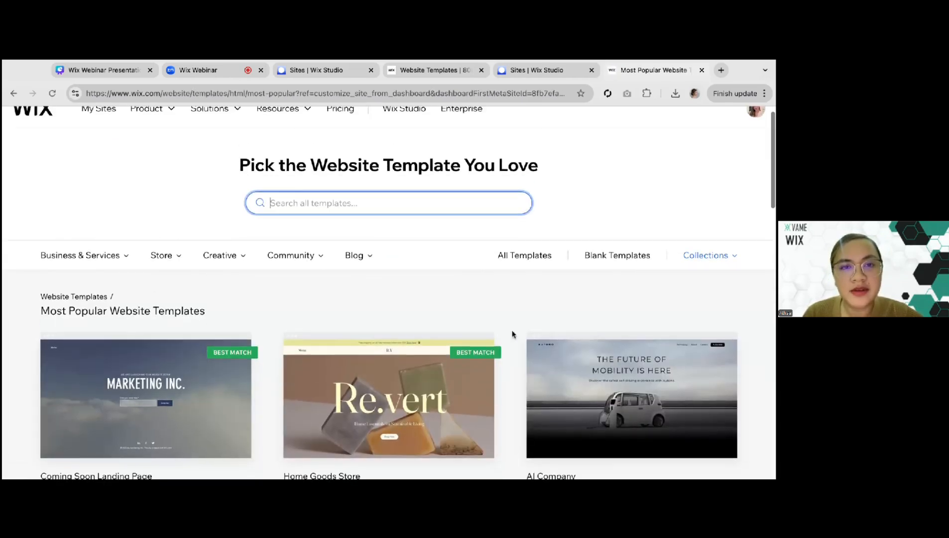
pyautogui.scroll(1, 512, 334)
pyautogui.scroll(-3, 510, 333)
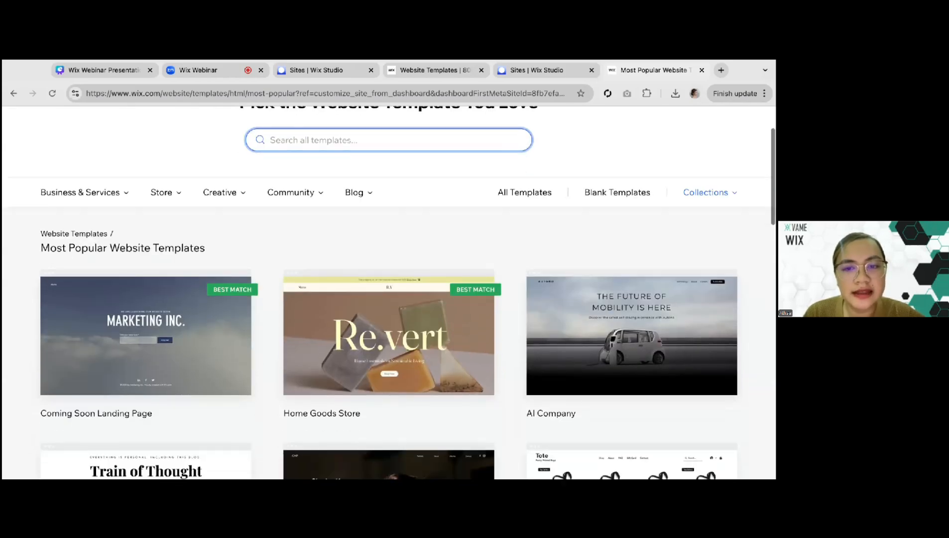
pyautogui.scroll(-2, 510, 333)
pyautogui.scroll(-2, 510, 332)
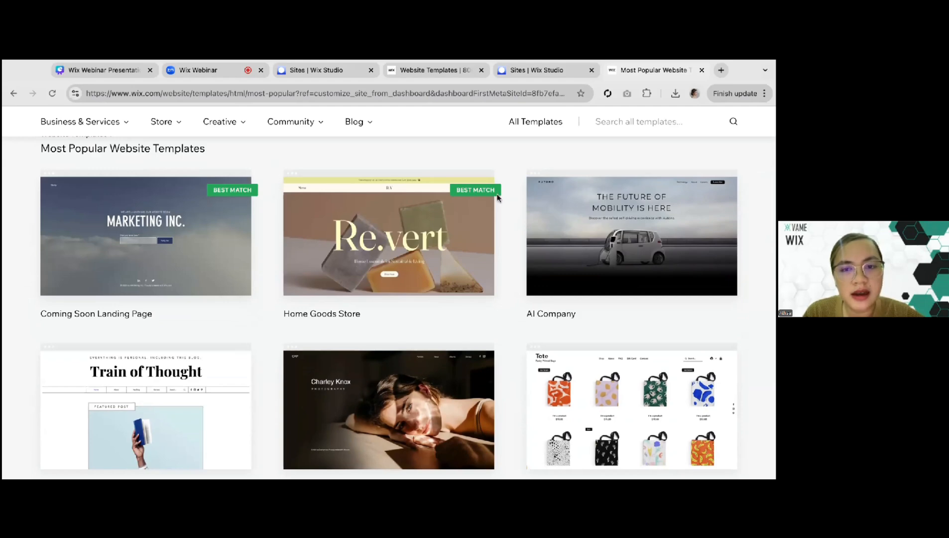
pyautogui.scroll(-1, 502, 245)
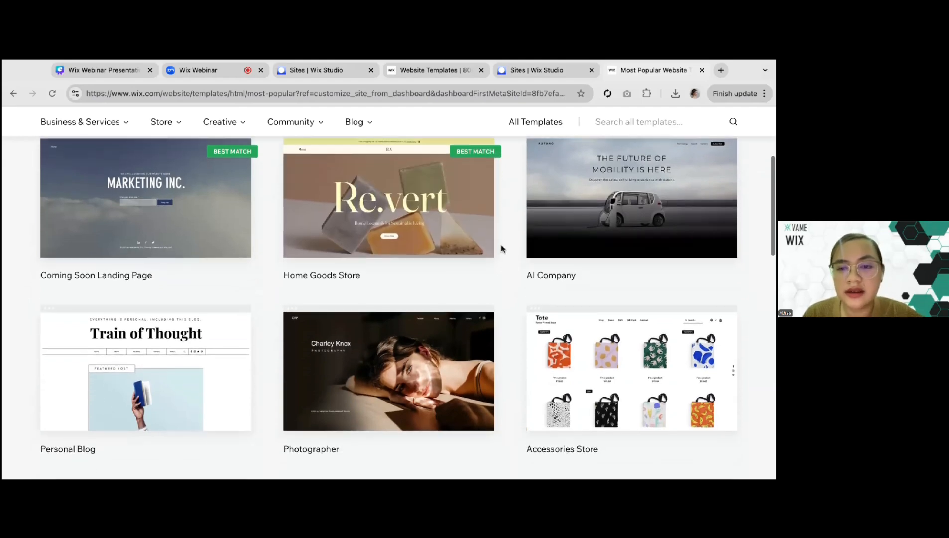
pyautogui.scroll(-3, 502, 248)
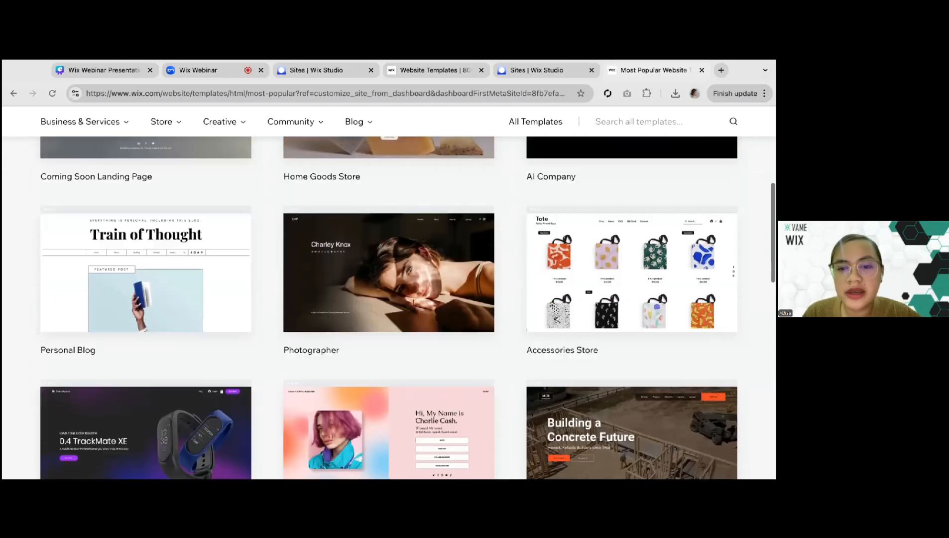
pyautogui.scroll(-3, 630, 287)
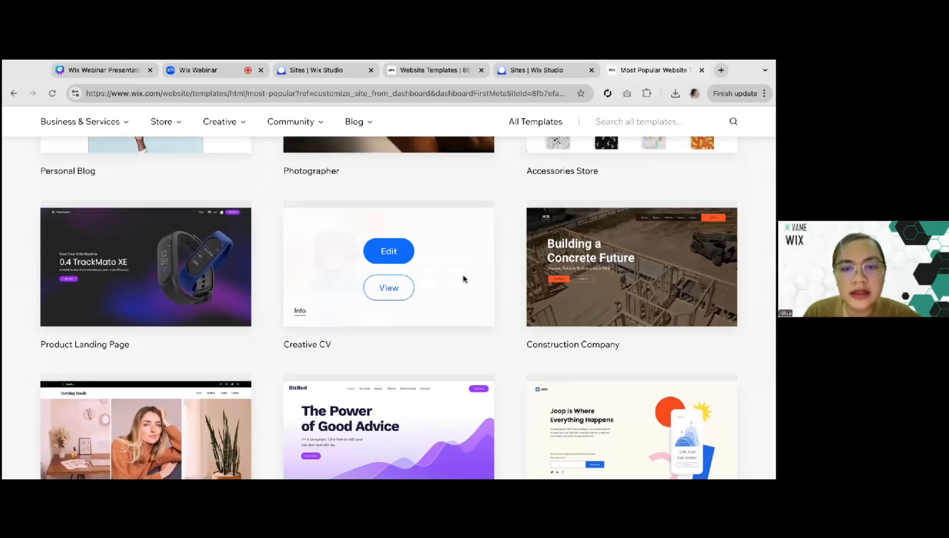
pyautogui.scroll(-3, 508, 356)
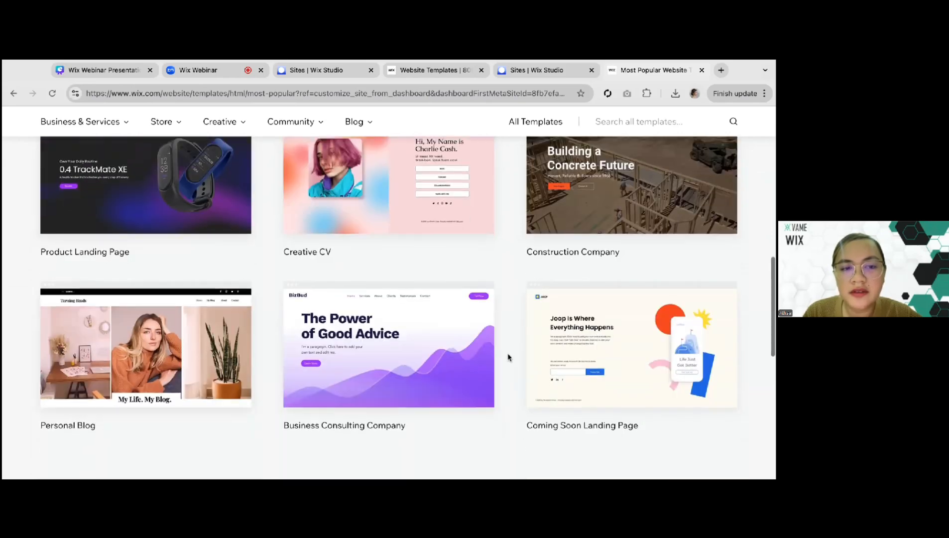
# Show the blank website templates and open the Start from Scratch template for editing
pyautogui.scroll(-1, 508, 357)
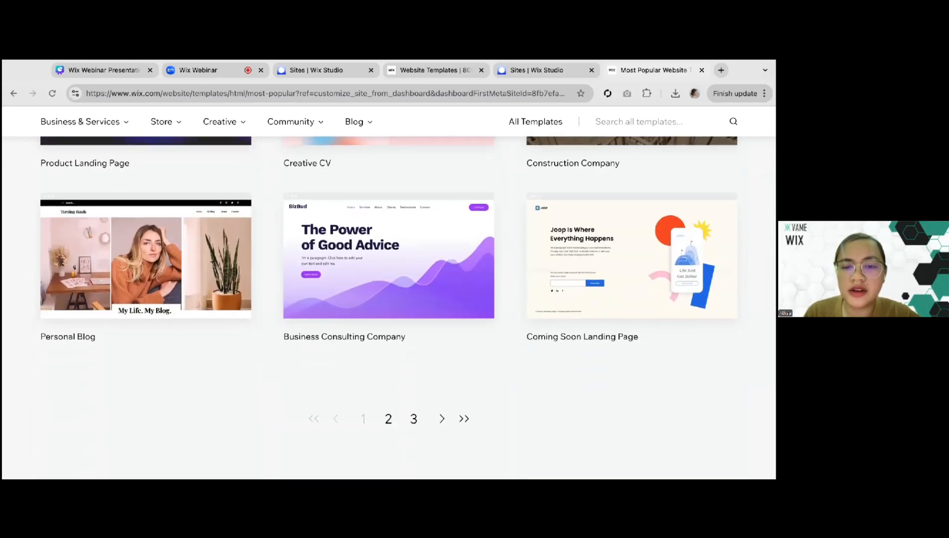
pyautogui.scroll(15, 643, 268)
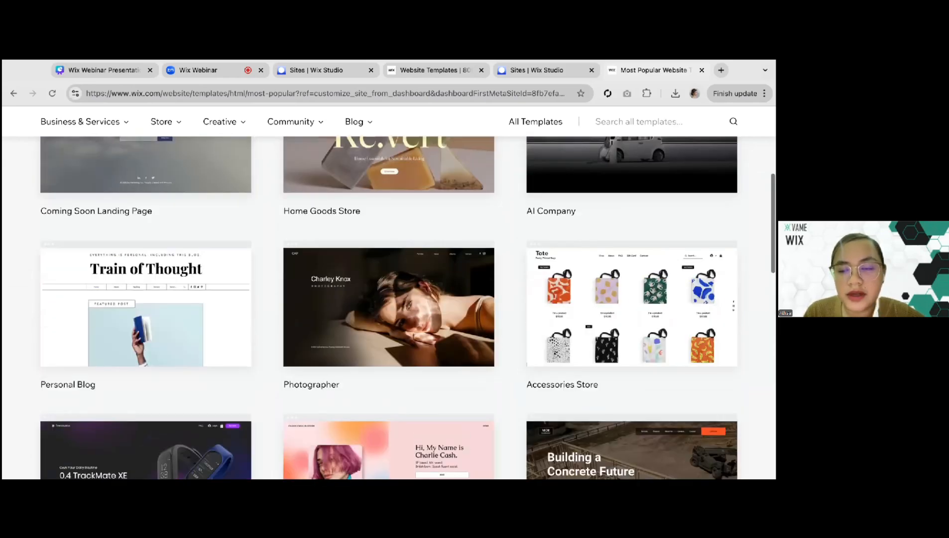
pyautogui.click(629, 272)
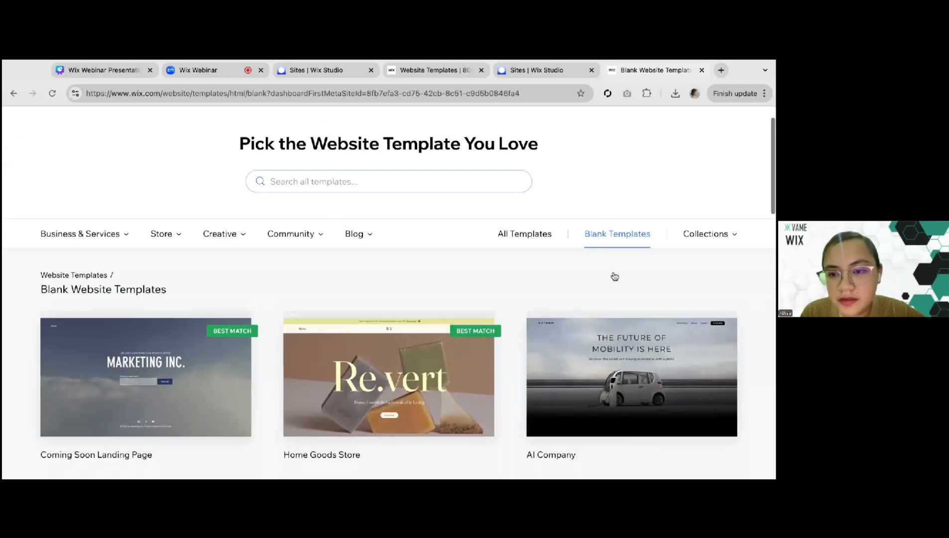
pyautogui.scroll(-3, 503, 266)
pyautogui.moveTo(98, 267)
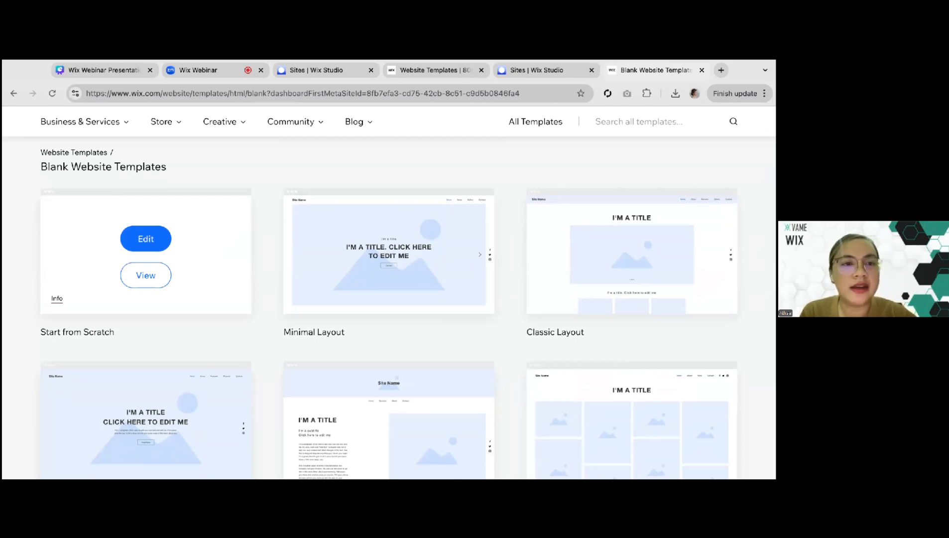
pyautogui.click(146, 238)
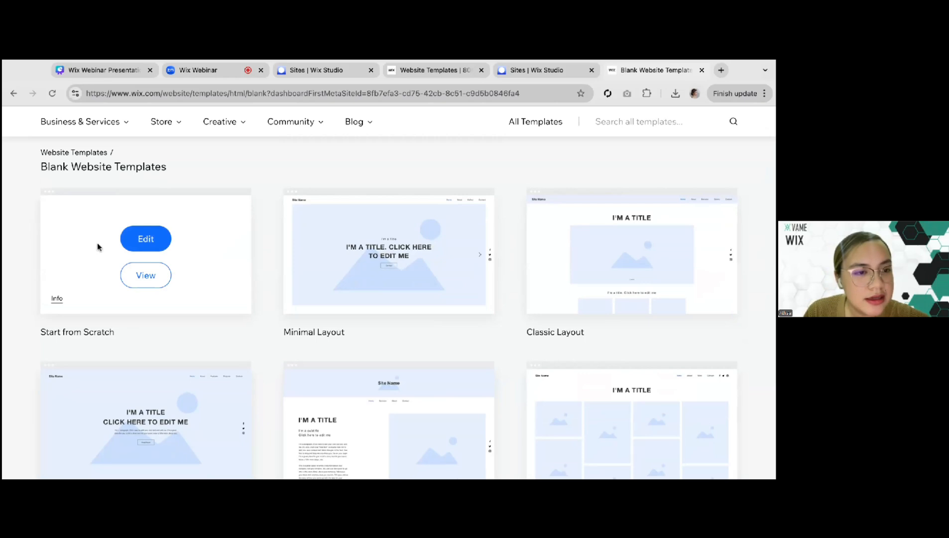
pyautogui.scroll(1, 97, 243)
pyautogui.click(129, 277)
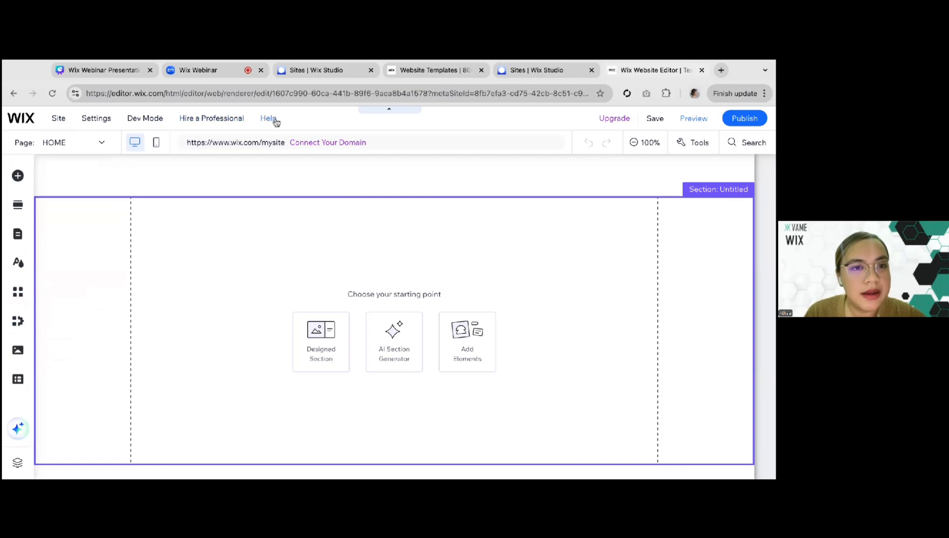
# Review the options of the editor's Site, Settings and Dev Mode menus
pyautogui.click(59, 124)
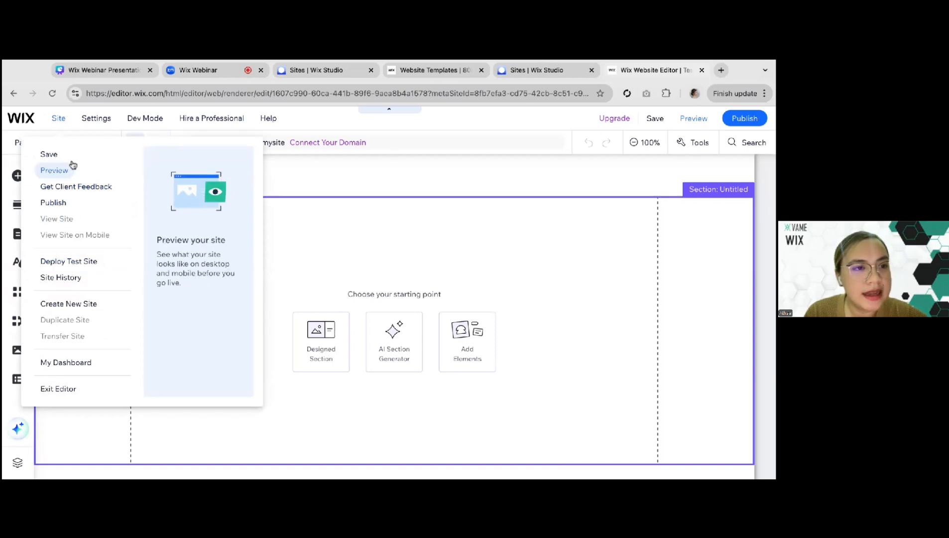
pyautogui.moveTo(102, 121)
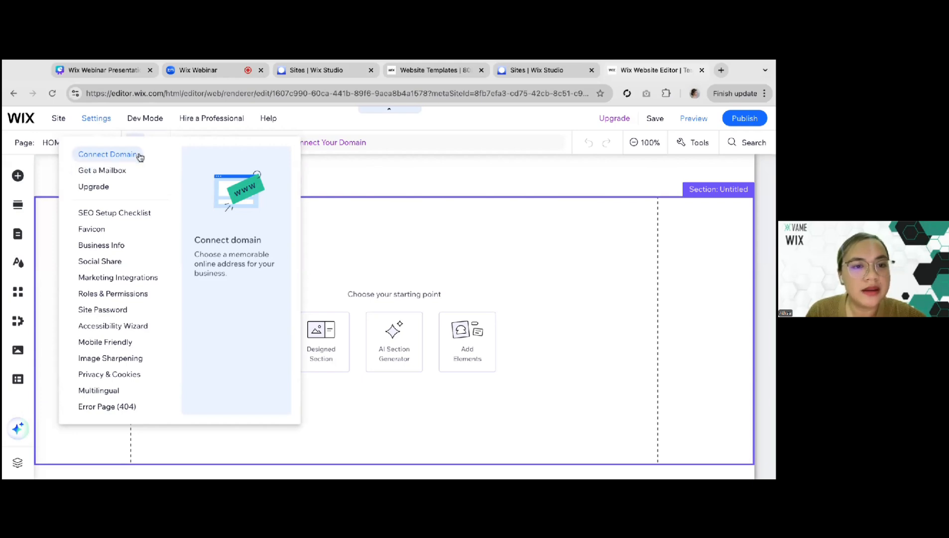
pyautogui.moveTo(158, 125)
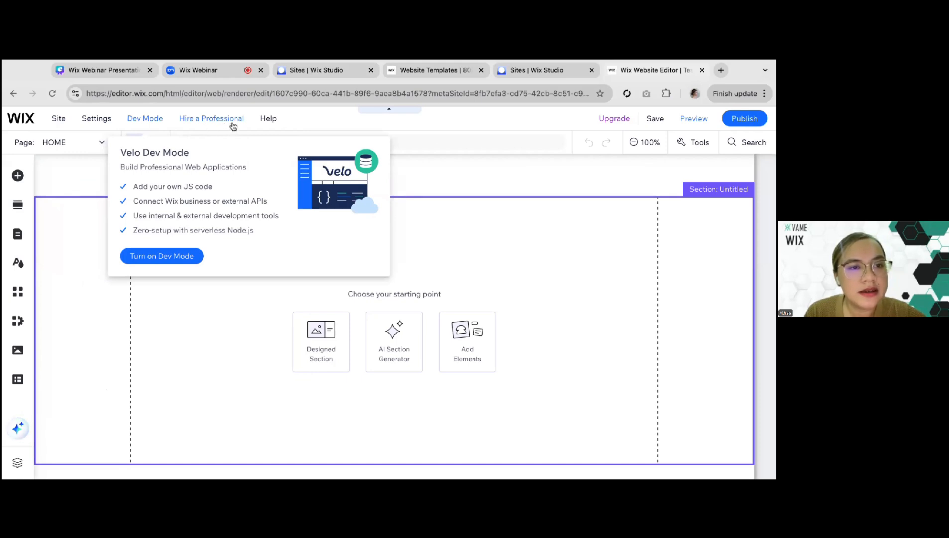
pyautogui.moveTo(262, 121)
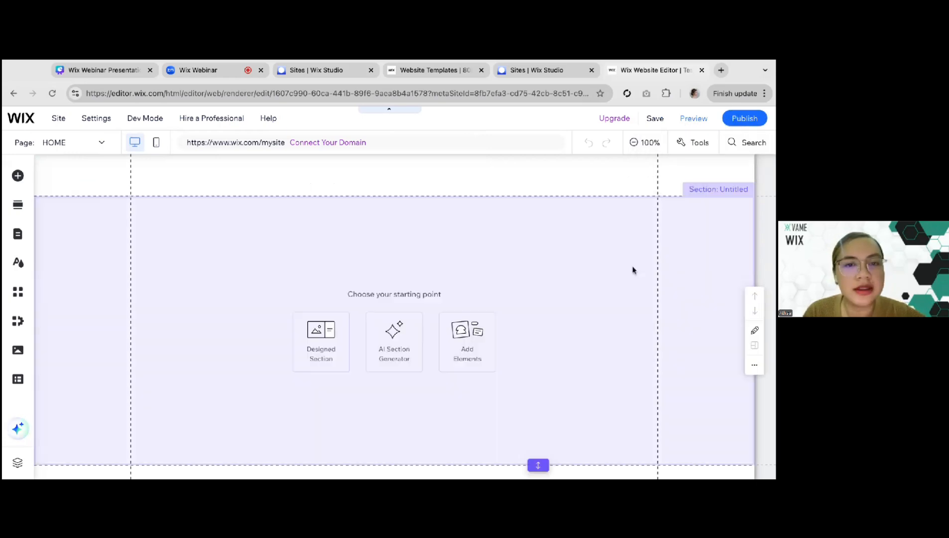
pyautogui.click(152, 235)
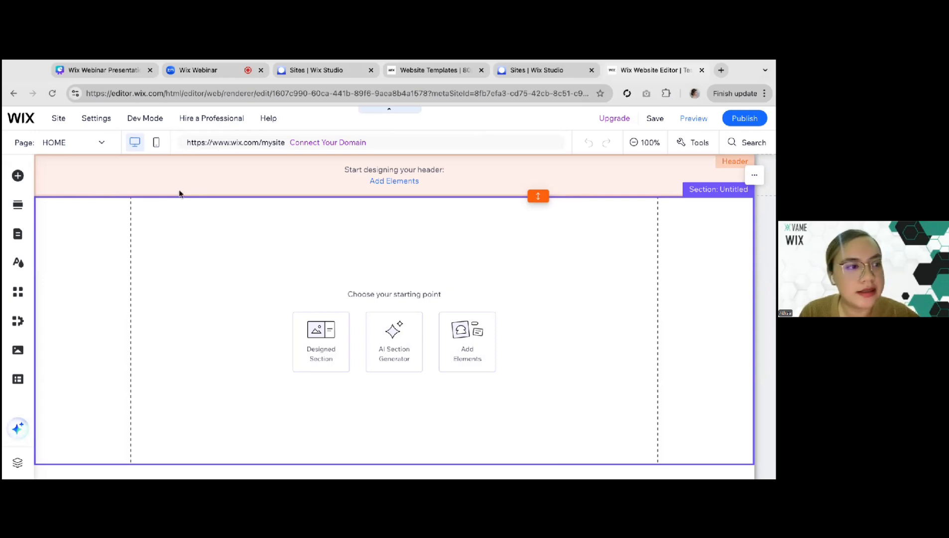
# Switch to the Canva presentation, check page 18 for the essential homepage elements, and return to the Wix editor
pyautogui.click(117, 75)
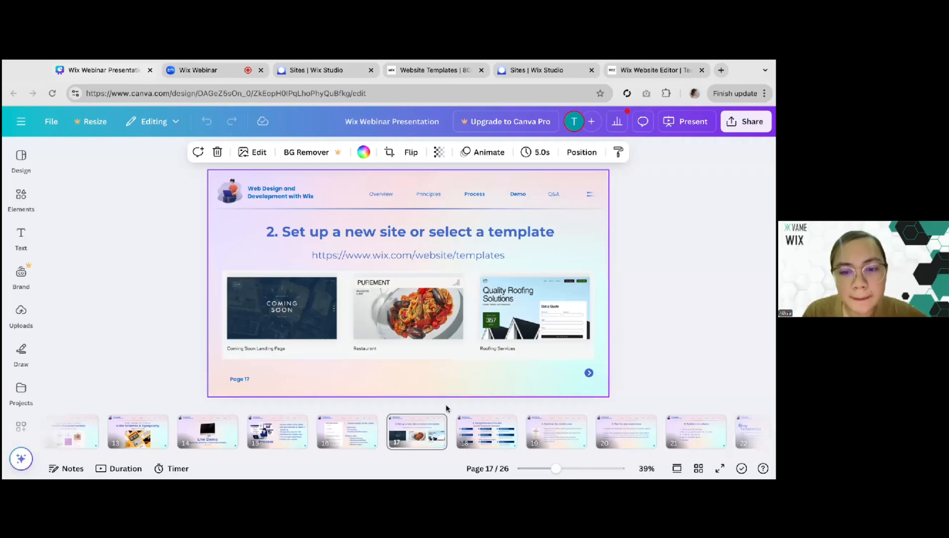
pyautogui.click(478, 437)
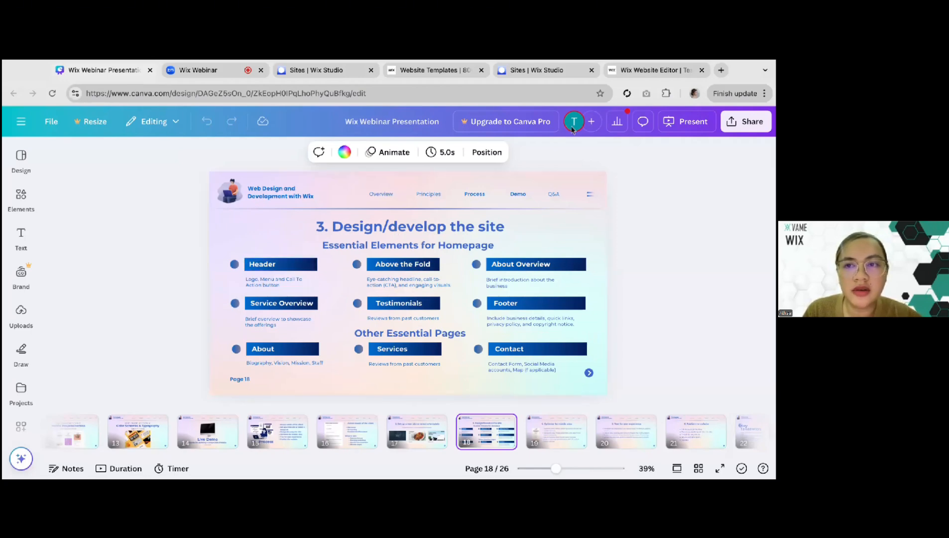
pyautogui.click(642, 73)
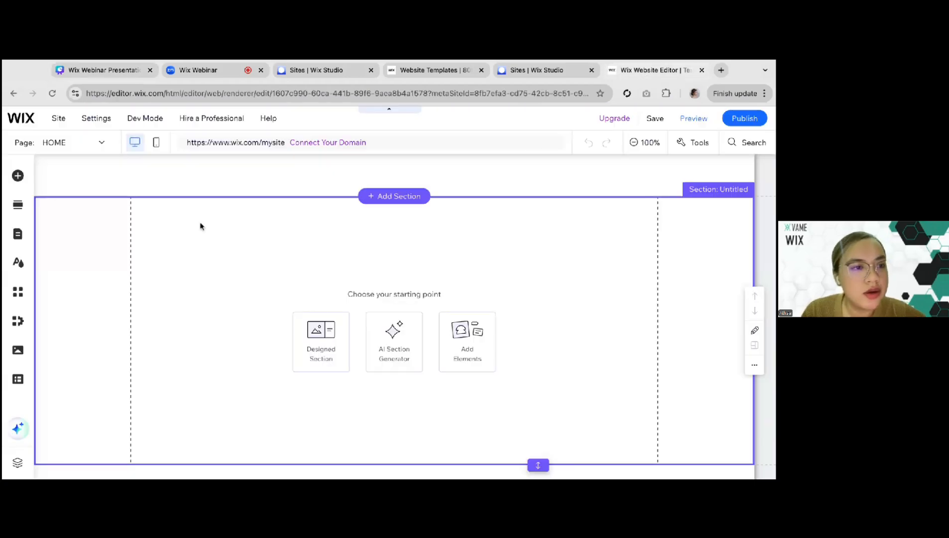
# Browse the elements available to add, including collapsible text, interactive, contact and form, and payment elements
pyautogui.click(18, 177)
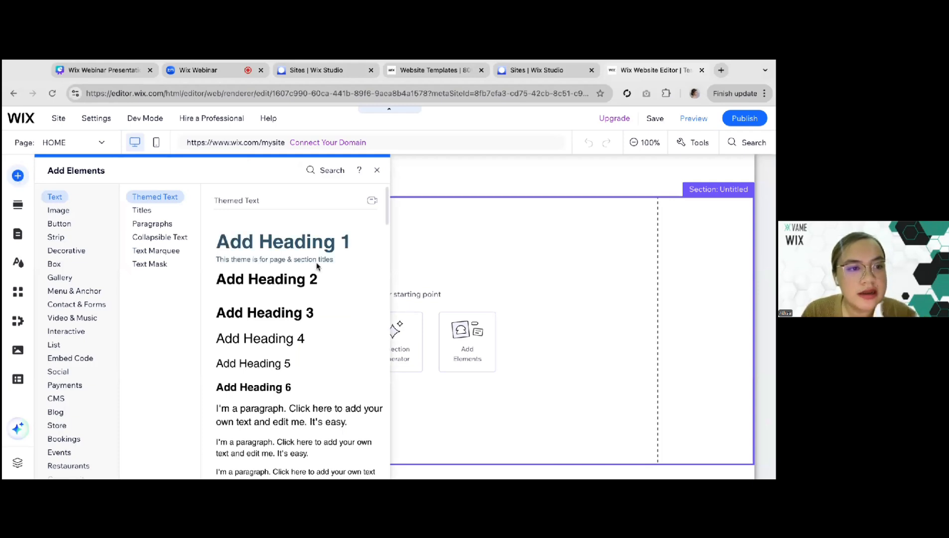
pyautogui.click(135, 238)
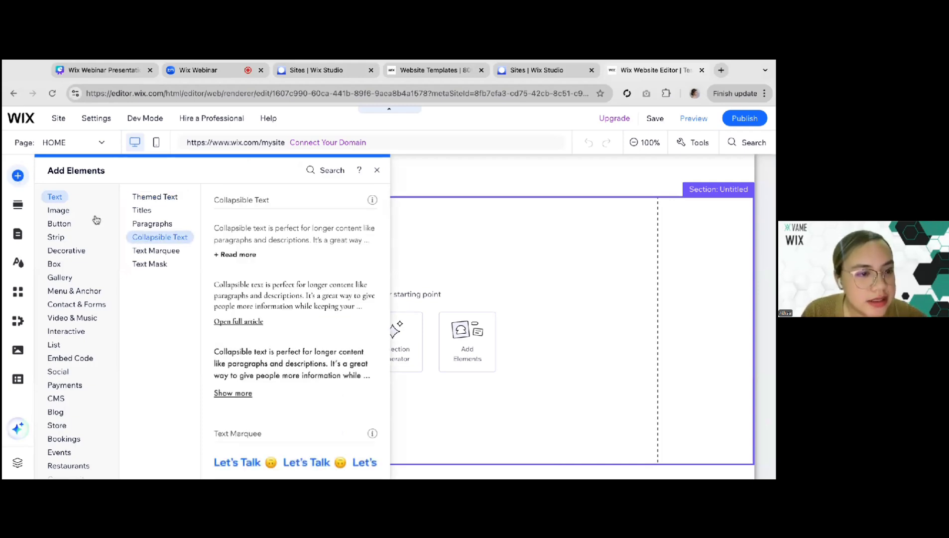
pyautogui.click(70, 331)
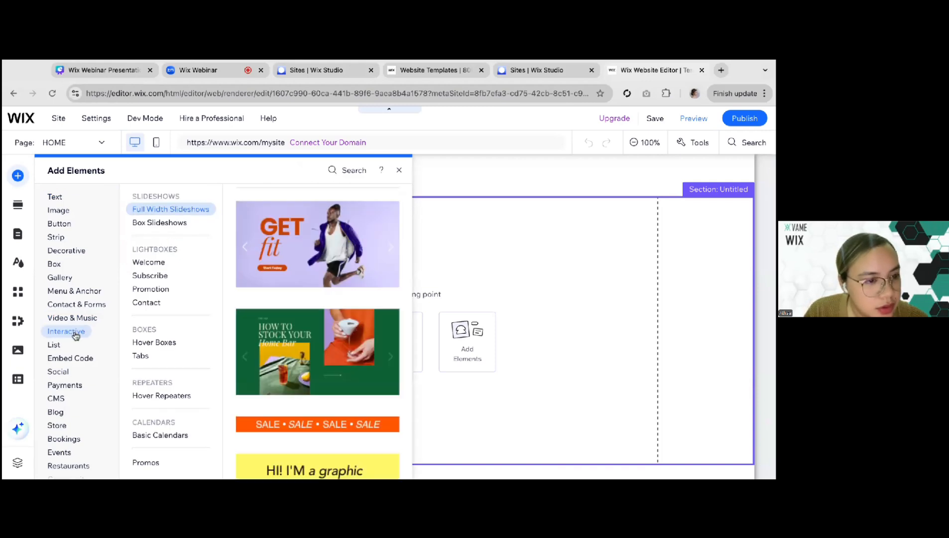
pyautogui.click(71, 305)
pyautogui.click(80, 384)
# Add a custom logo image element to the blank section of the Home page
pyautogui.click(58, 211)
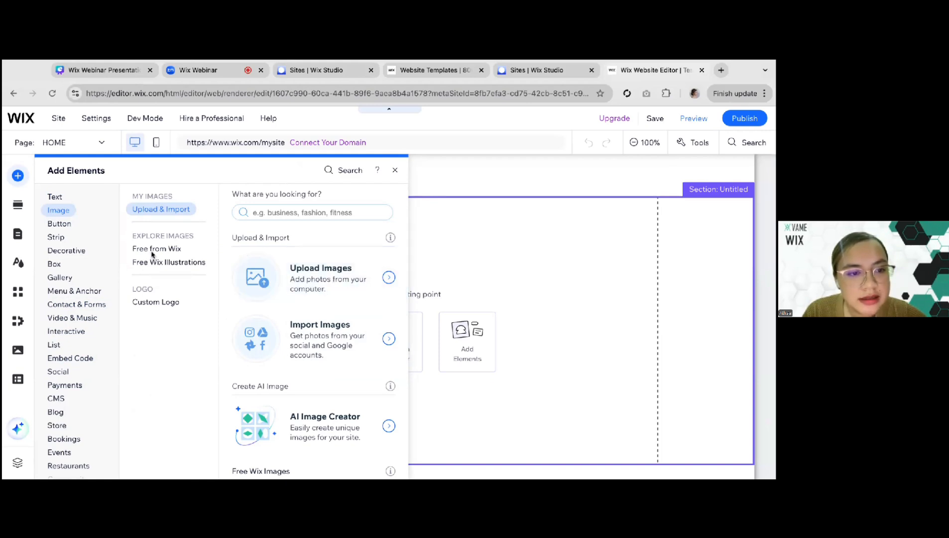
pyautogui.click(153, 305)
pyautogui.click(600, 147)
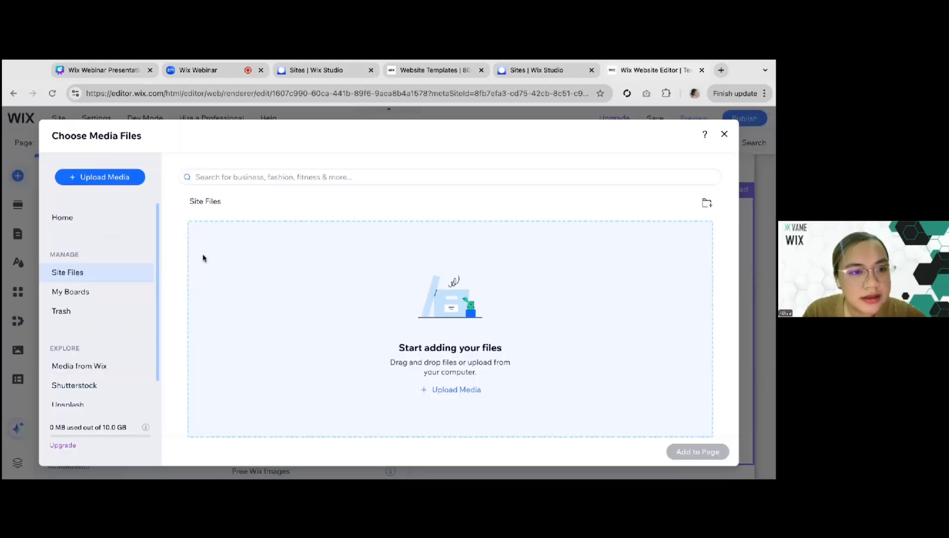
pyautogui.click(724, 134)
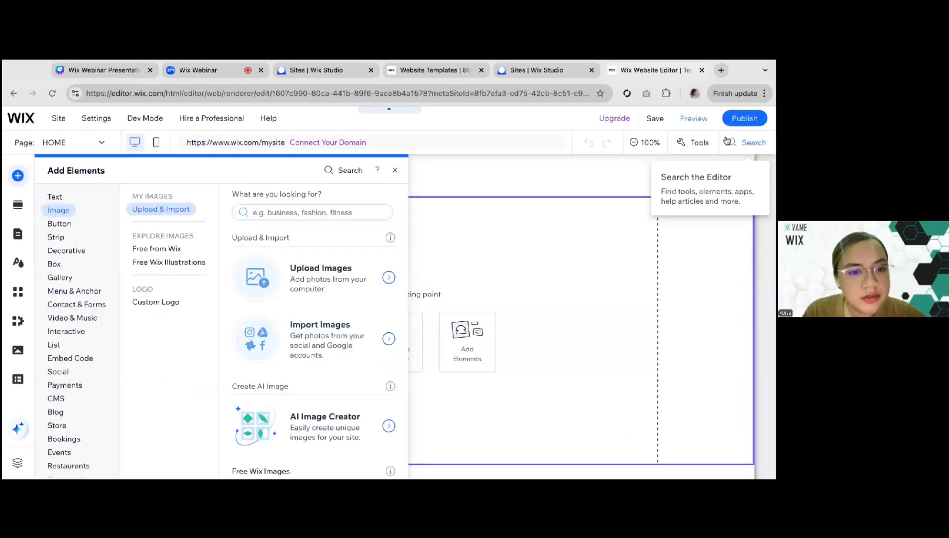
pyautogui.click(171, 305)
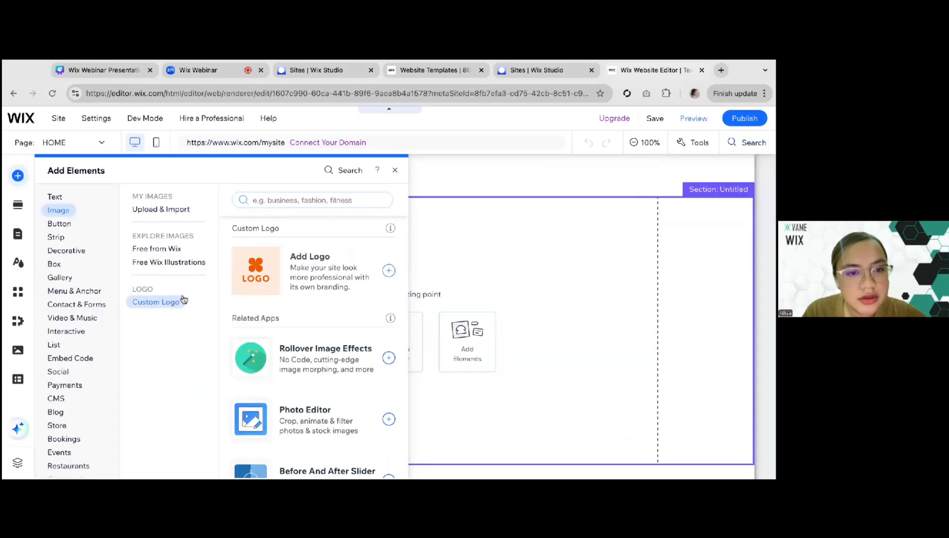
pyautogui.click(246, 271)
pyautogui.moveTo(393, 324); pyautogui.dragTo(275, 293)
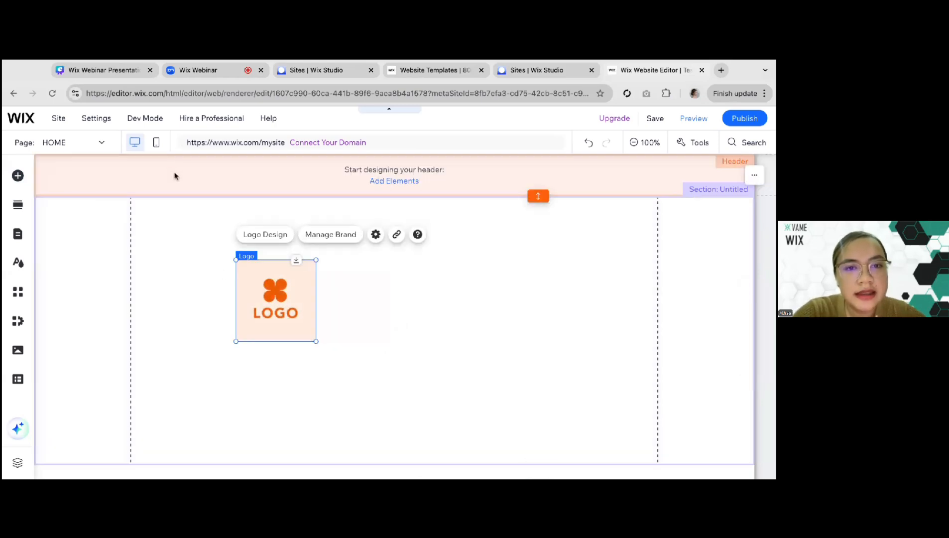
# Make the header taller and place the logo, scaled down to fit, just inside its left gridline
pyautogui.click(174, 176)
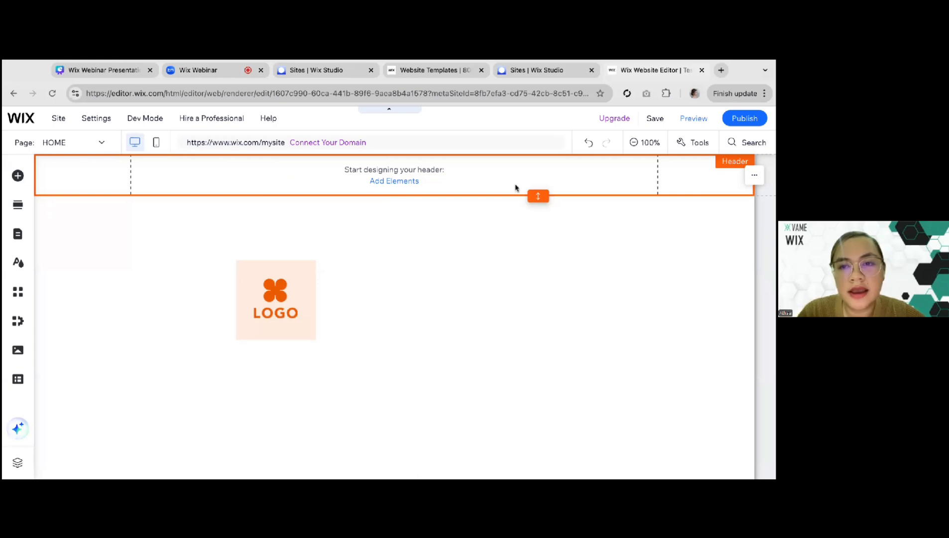
pyautogui.moveTo(538, 195); pyautogui.dragTo(540, 199)
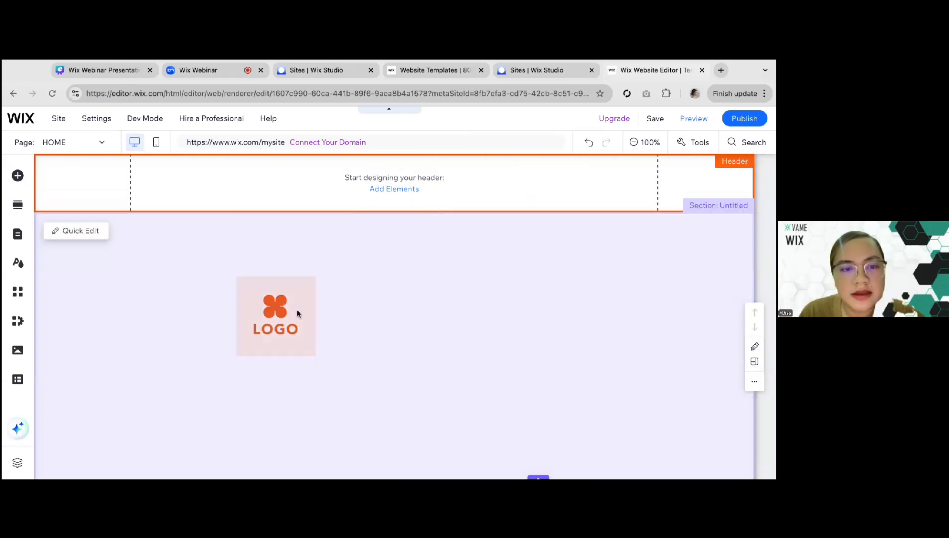
pyautogui.click(277, 316)
pyautogui.click(276, 317)
pyautogui.moveTo(293, 327); pyautogui.dragTo(183, 190)
pyautogui.moveTo(170, 162); pyautogui.dragTo(161, 171)
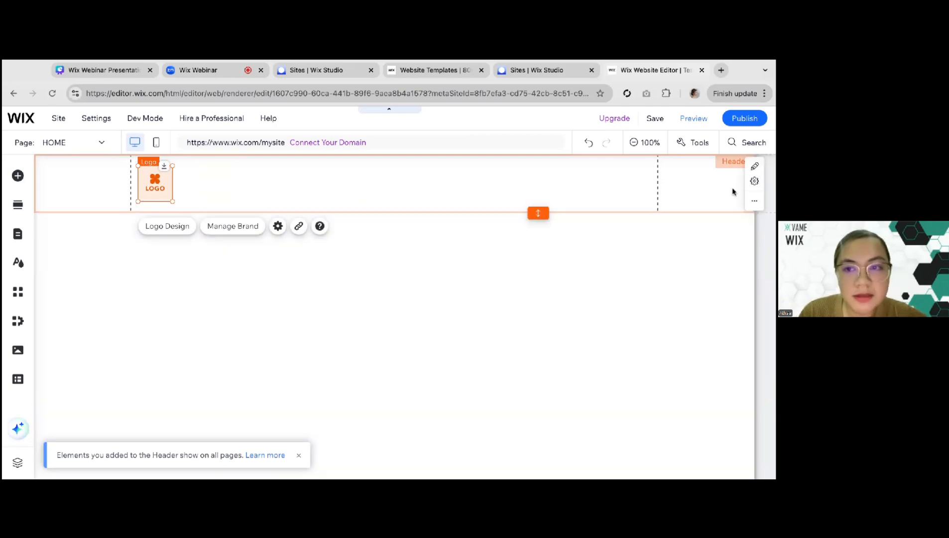
# Try the logo across the header's left gridline and move it back inside
pyautogui.click(659, 198)
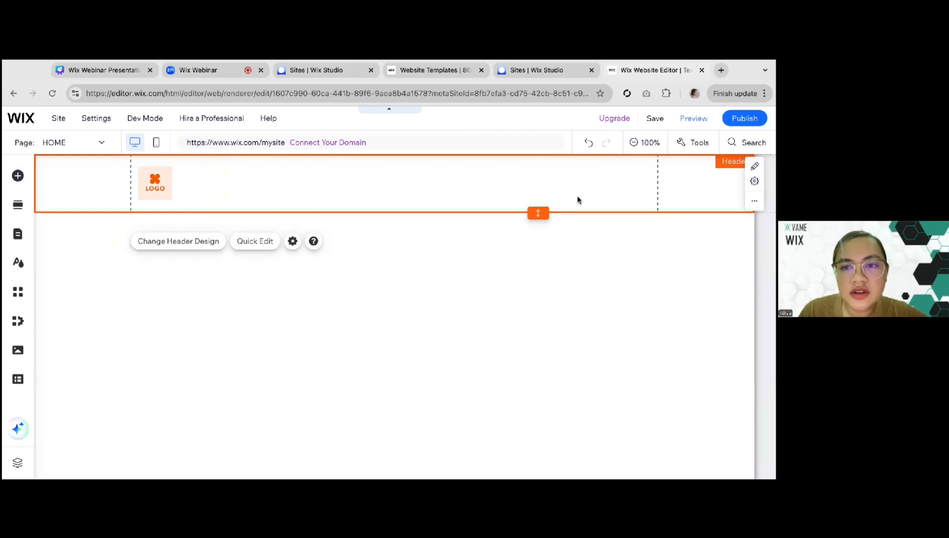
pyautogui.click(156, 187)
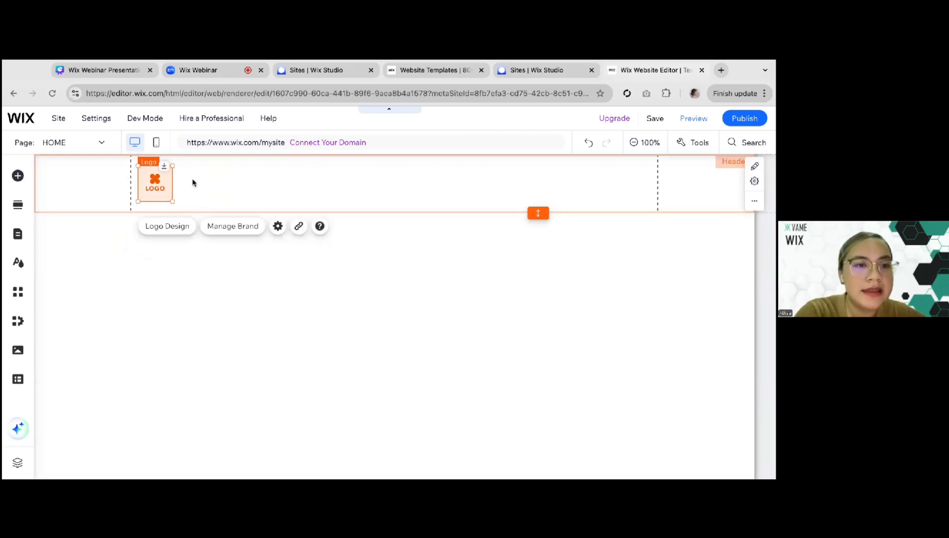
pyautogui.moveTo(157, 187); pyautogui.dragTo(132, 187)
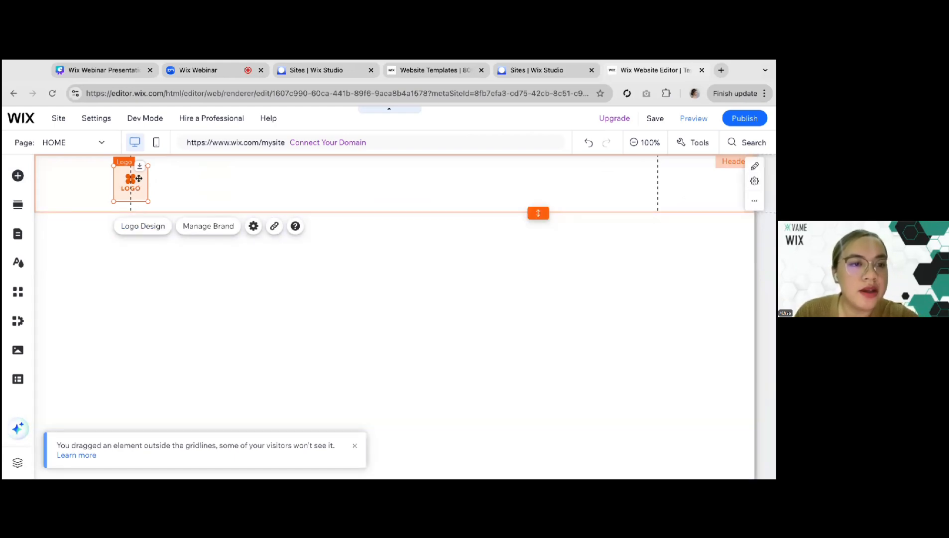
pyautogui.moveTo(137, 180); pyautogui.dragTo(163, 179)
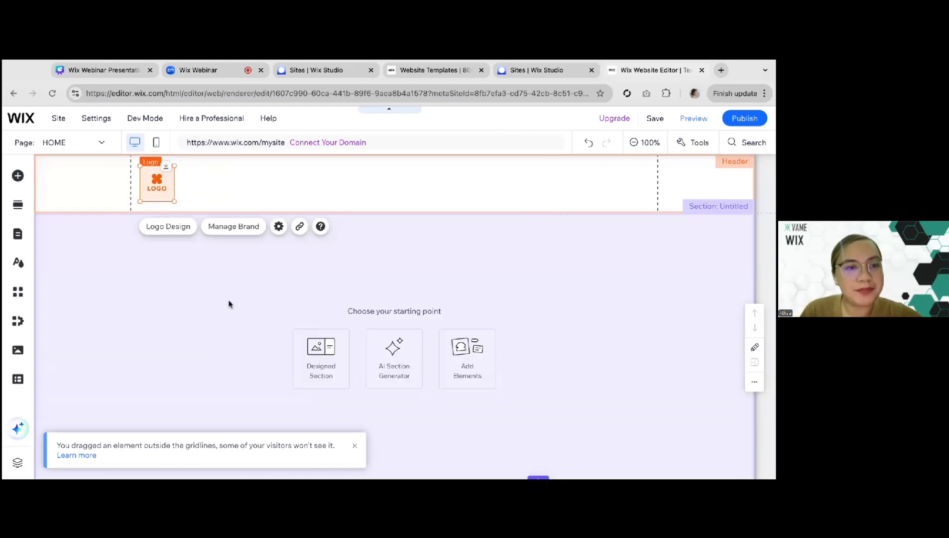
# Add the plain themed horizontal menu to the middle of the header, beside the logo
pyautogui.click(215, 304)
pyautogui.click(18, 176)
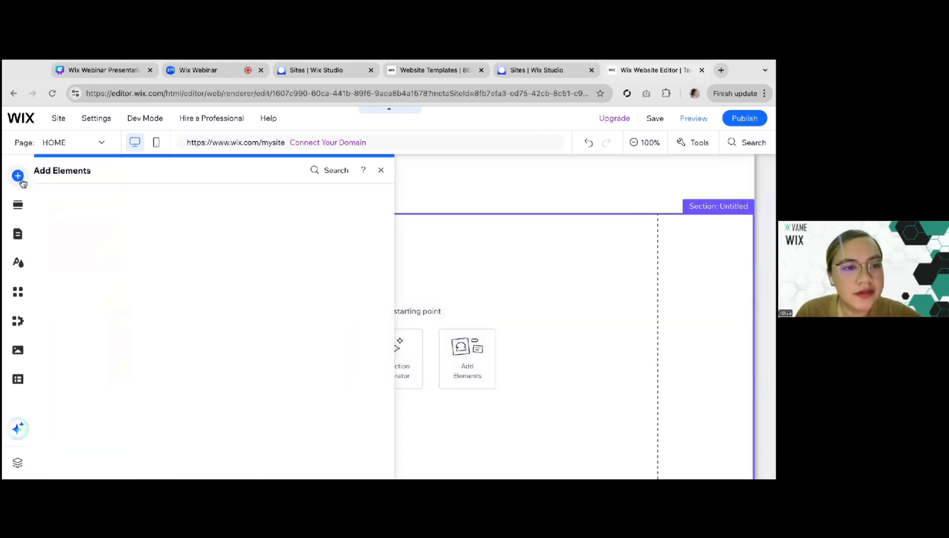
pyautogui.moveTo(61, 294)
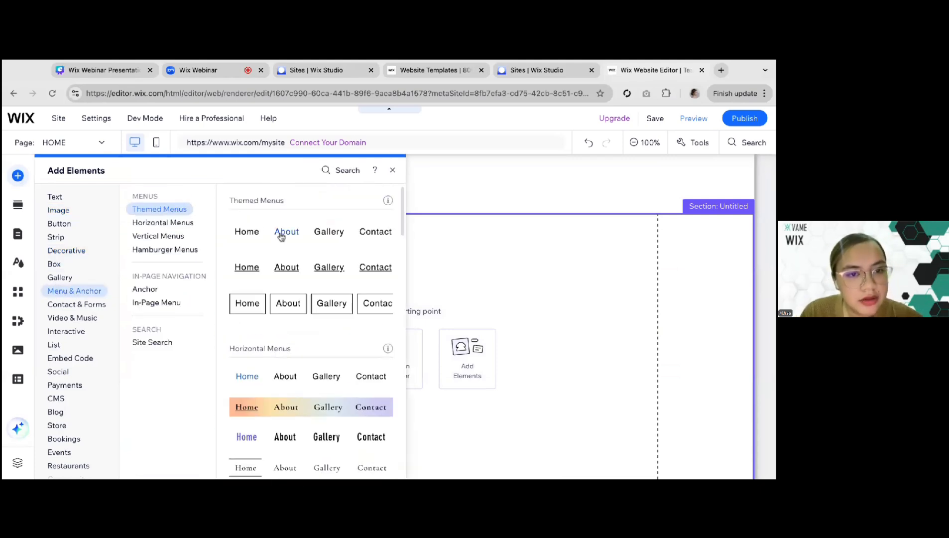
pyautogui.moveTo(282, 237); pyautogui.dragTo(282, 237)
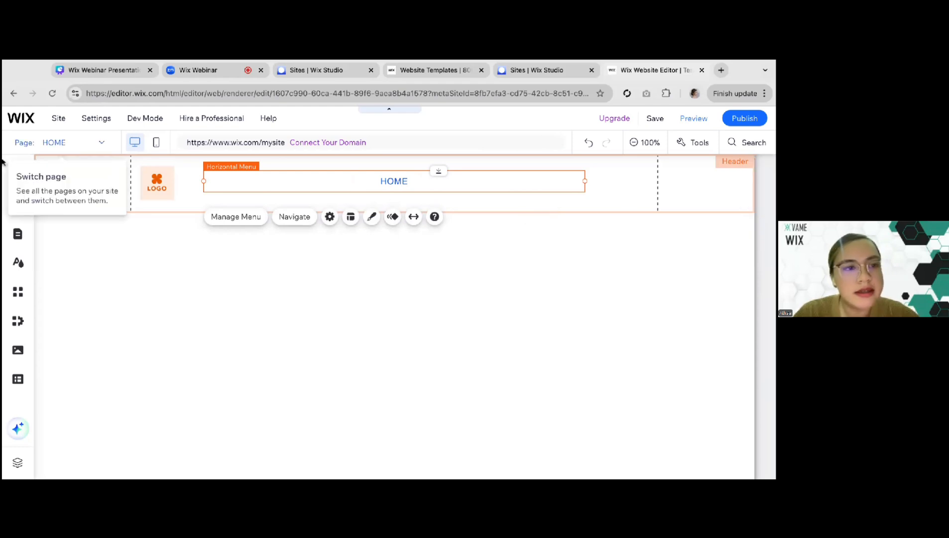
# Add the black themed button to the header inside its right gridline and set its text to "Book Now"
pyautogui.click(18, 176)
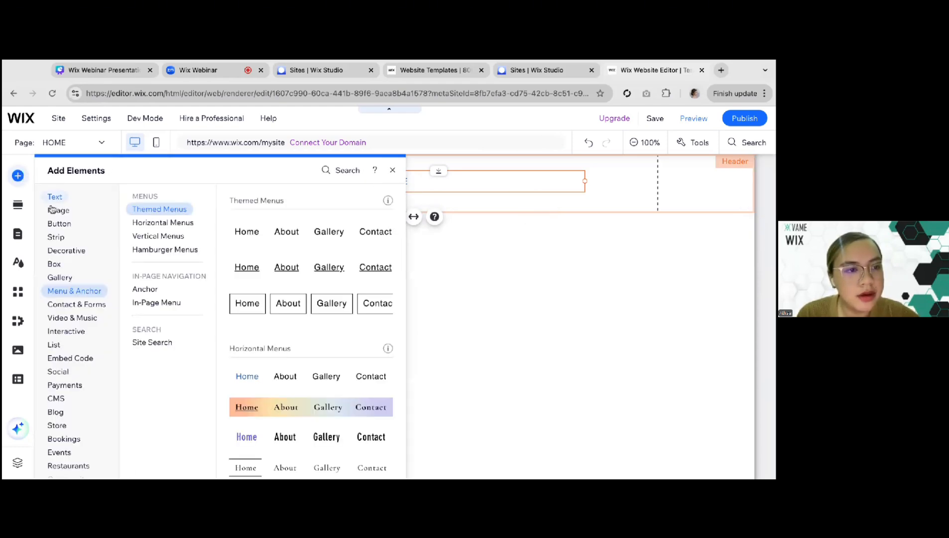
pyautogui.click(53, 209)
pyautogui.click(59, 227)
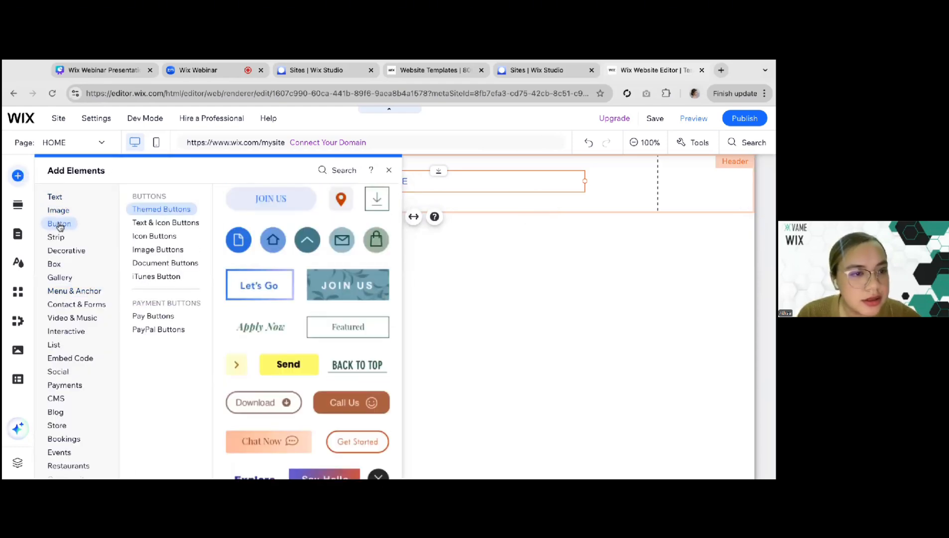
pyautogui.moveTo(248, 240); pyautogui.dragTo(593, 181)
pyautogui.click(603, 217)
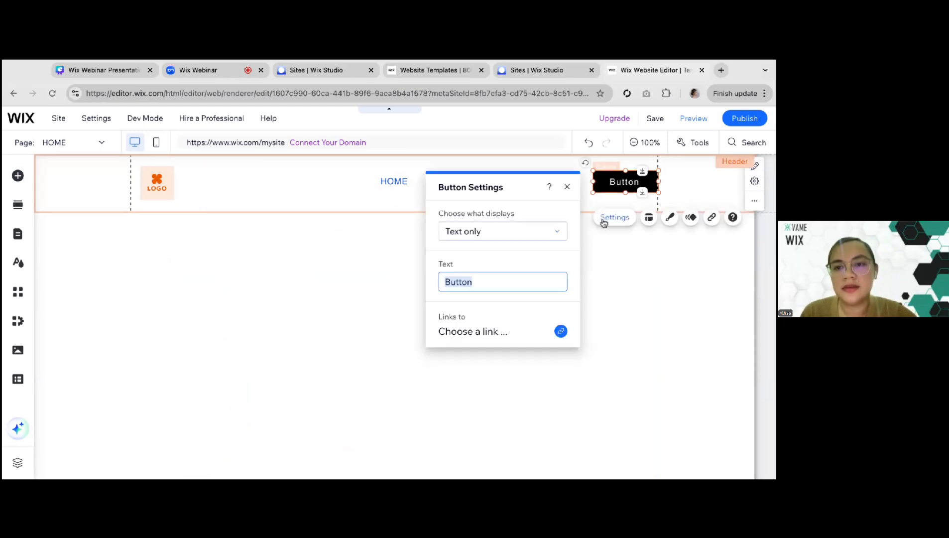
pyautogui.write('Book Now')
pyautogui.click(657, 320)
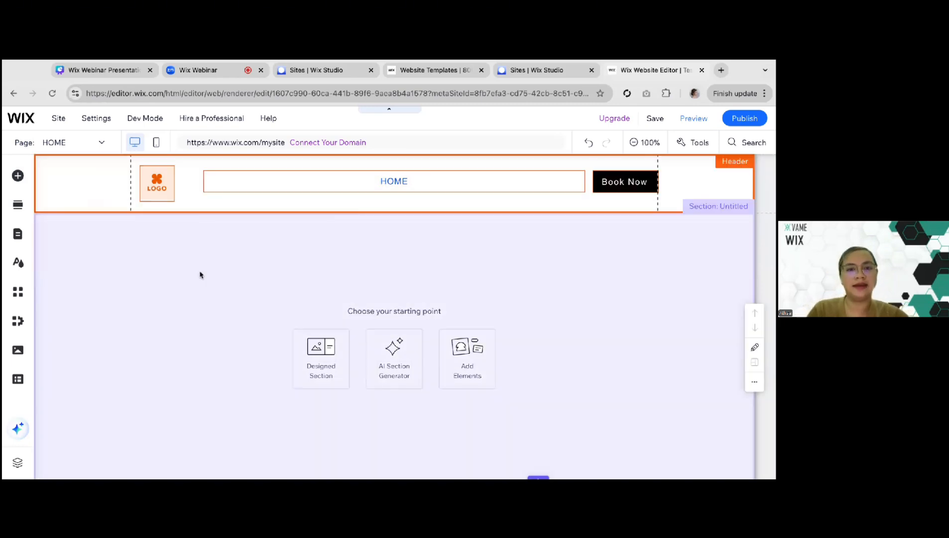
# Review the header's logo, horizontal menu and call-to-action button together with the blank section below
pyautogui.click(104, 195)
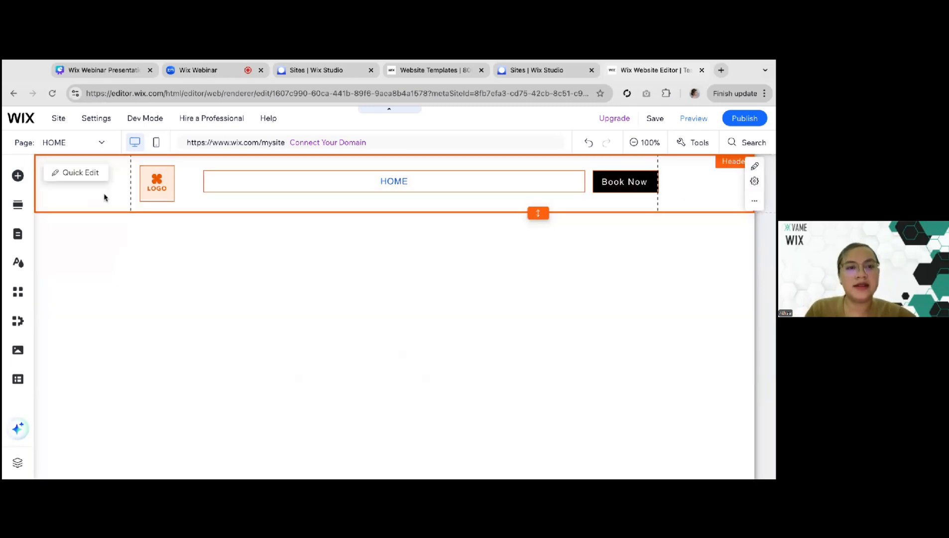
pyautogui.click(147, 187)
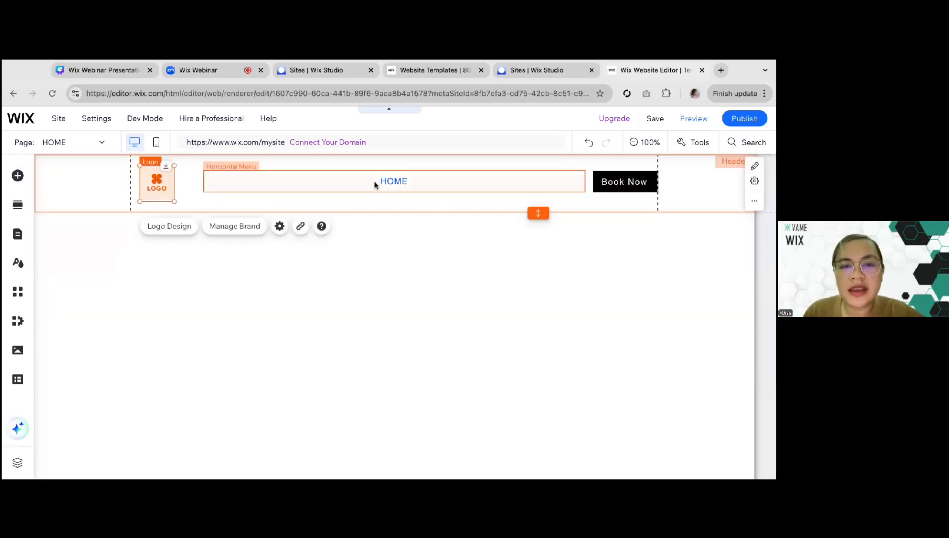
pyautogui.click(397, 189)
pyautogui.click(137, 218)
pyautogui.click(154, 184)
pyautogui.click(341, 184)
pyautogui.click(632, 186)
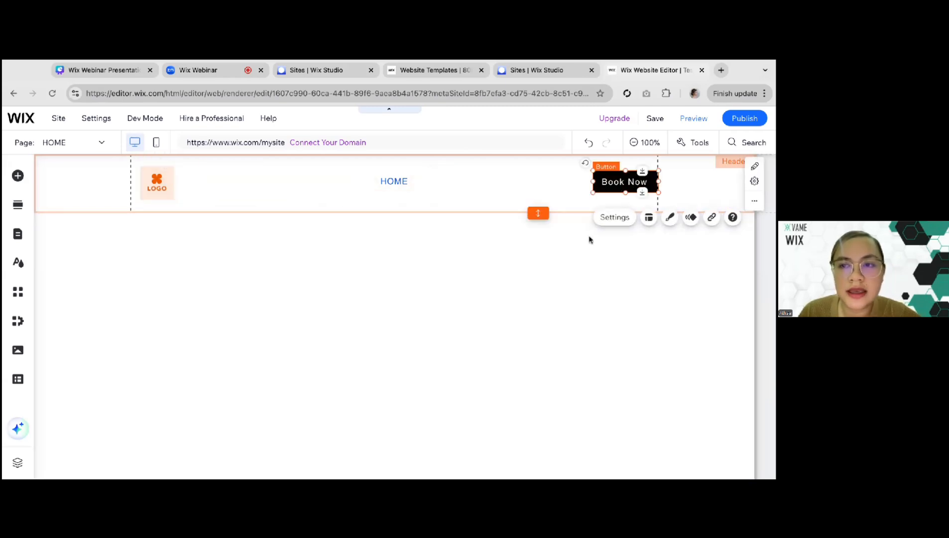
pyautogui.click(589, 240)
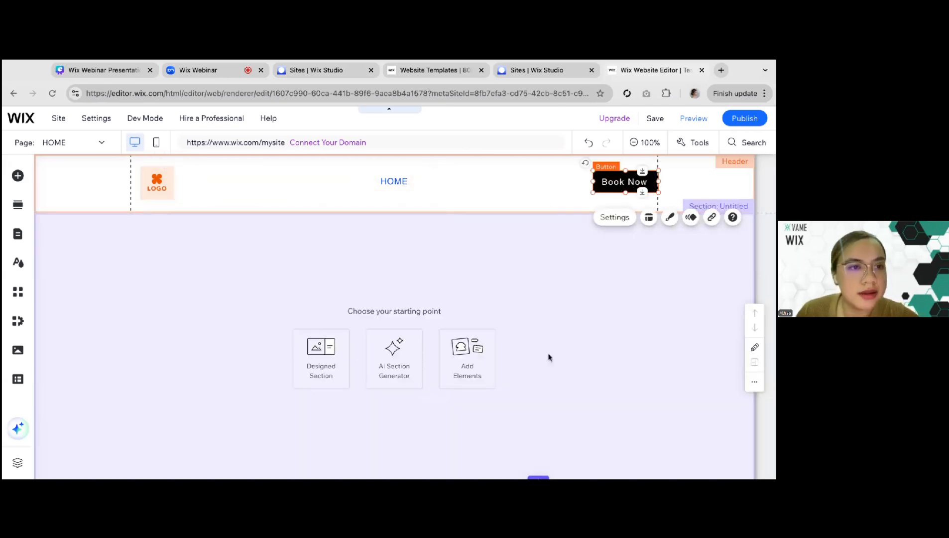
pyautogui.scroll(-1, 148, 324)
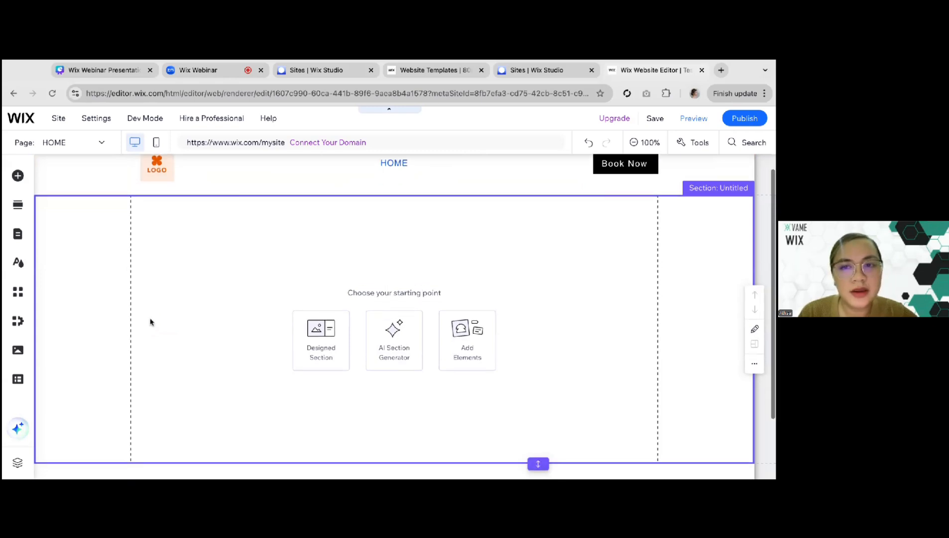
pyautogui.scroll(1, 151, 322)
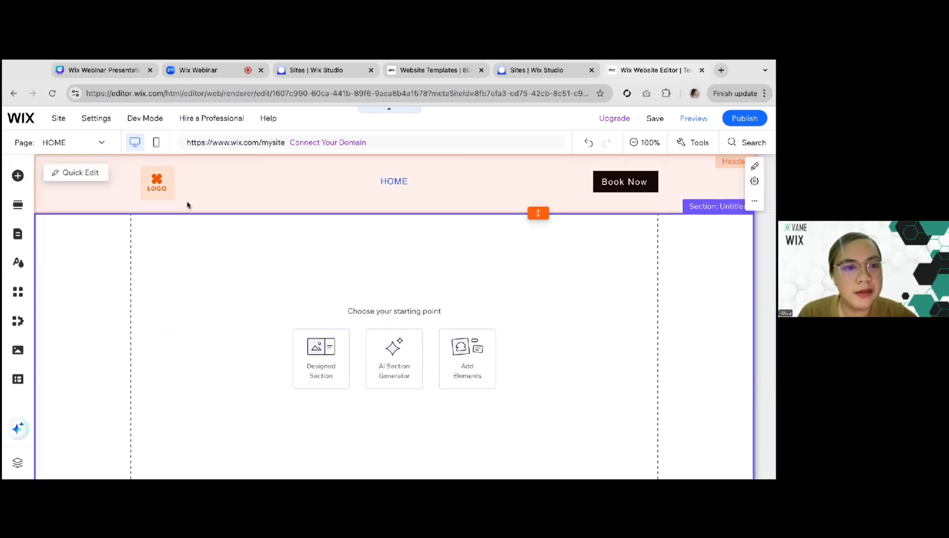
pyautogui.scroll(-1, 184, 242)
pyautogui.scroll(1, 184, 242)
pyautogui.scroll(-1, 184, 243)
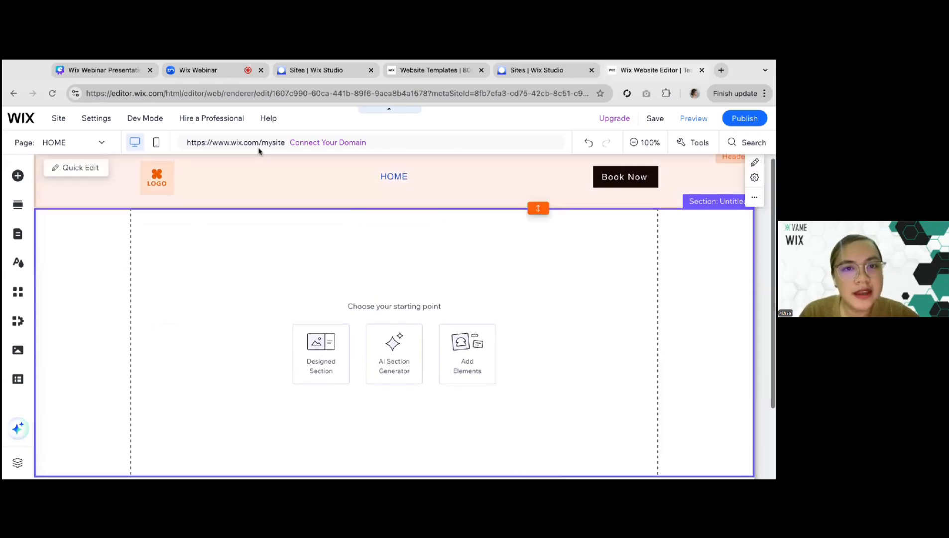
# Check the Above the Fold item on the homepage elements slide in the Canva presentation, and return to the Wix Editor
pyautogui.click(112, 73)
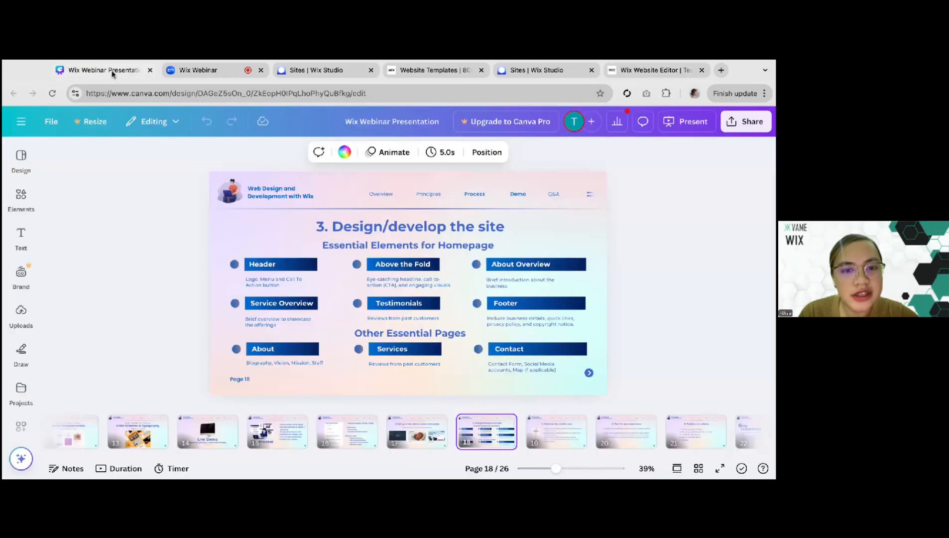
pyautogui.click(402, 267)
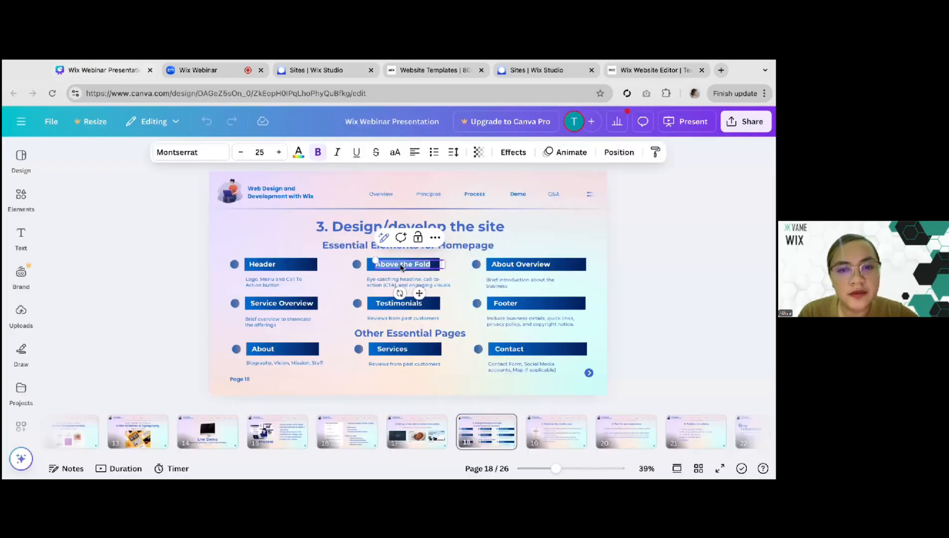
pyautogui.click(362, 288)
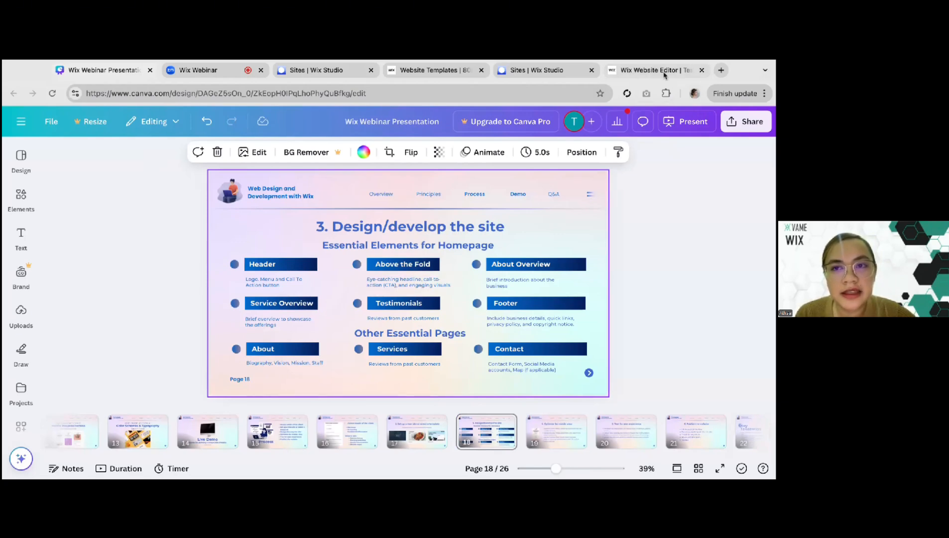
pyautogui.click(623, 72)
# Browse the ready-made section designs, from Welcome, About, Team and Contact through Promotion, Services, Subscribe and Clients to Basic
pyautogui.scroll(-1, 288, 275)
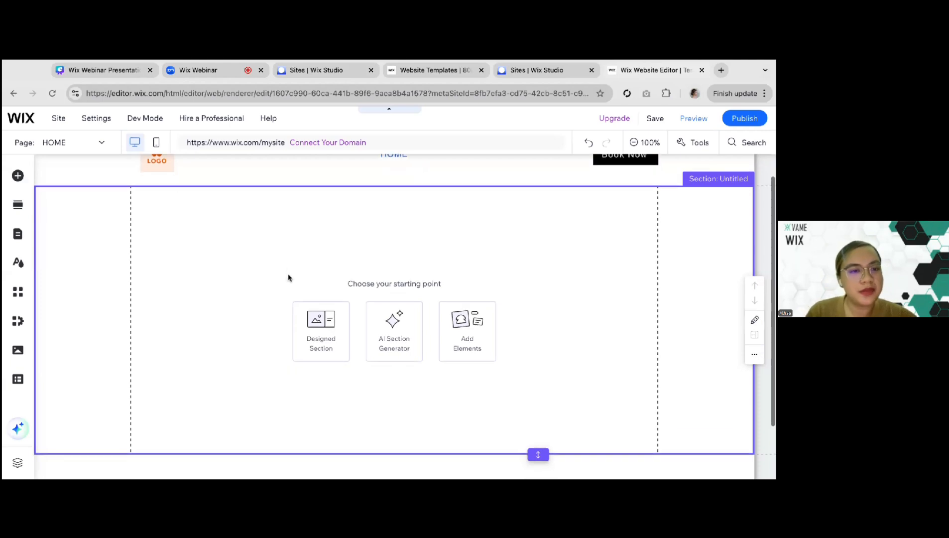
pyautogui.click(18, 175)
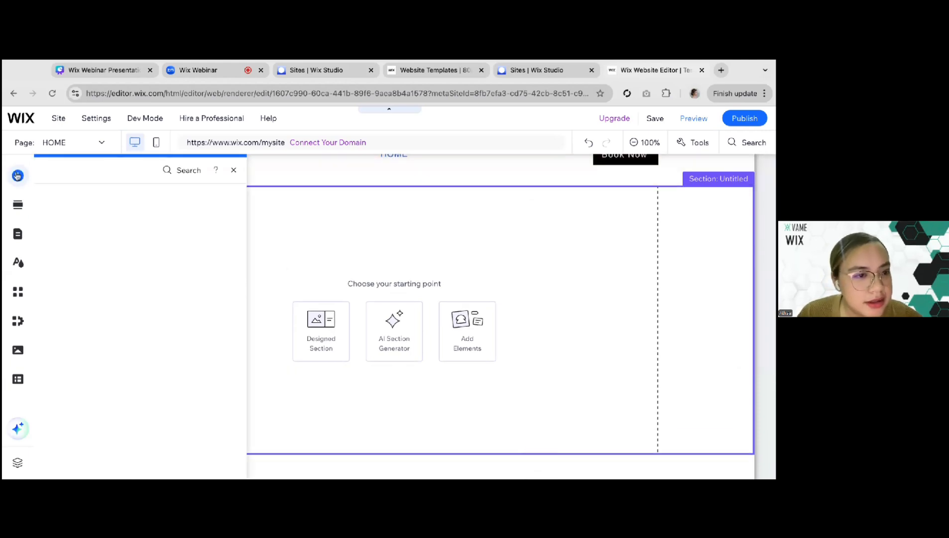
pyautogui.click(19, 205)
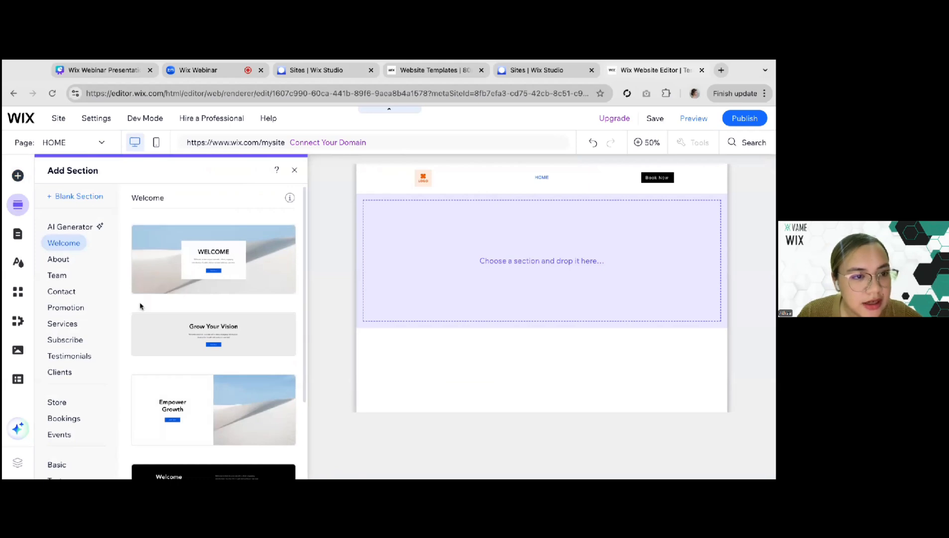
pyautogui.scroll(-2, 140, 307)
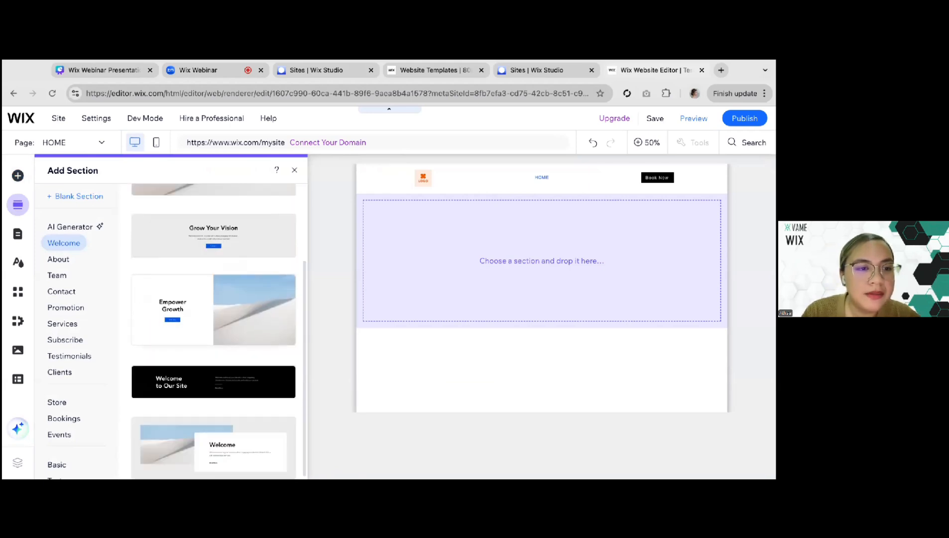
pyautogui.scroll(2, 140, 306)
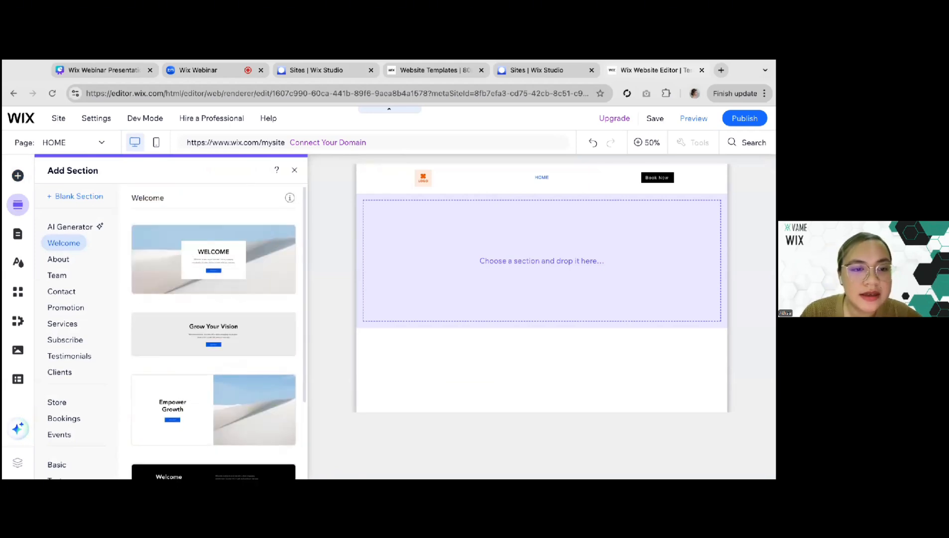
pyautogui.scroll(-2, 140, 290)
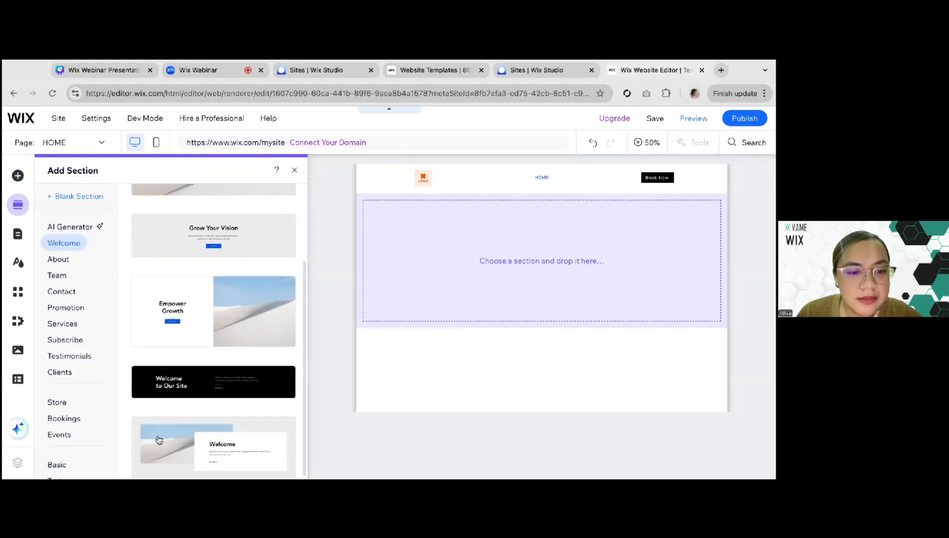
pyautogui.click(57, 262)
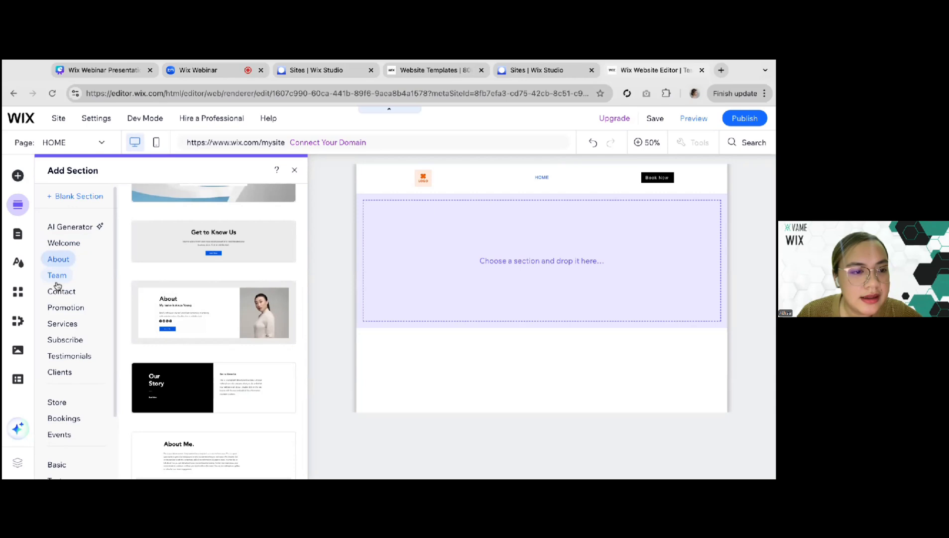
pyautogui.click(57, 277)
pyautogui.click(62, 370)
pyautogui.click(65, 343)
pyautogui.click(65, 324)
pyautogui.click(67, 309)
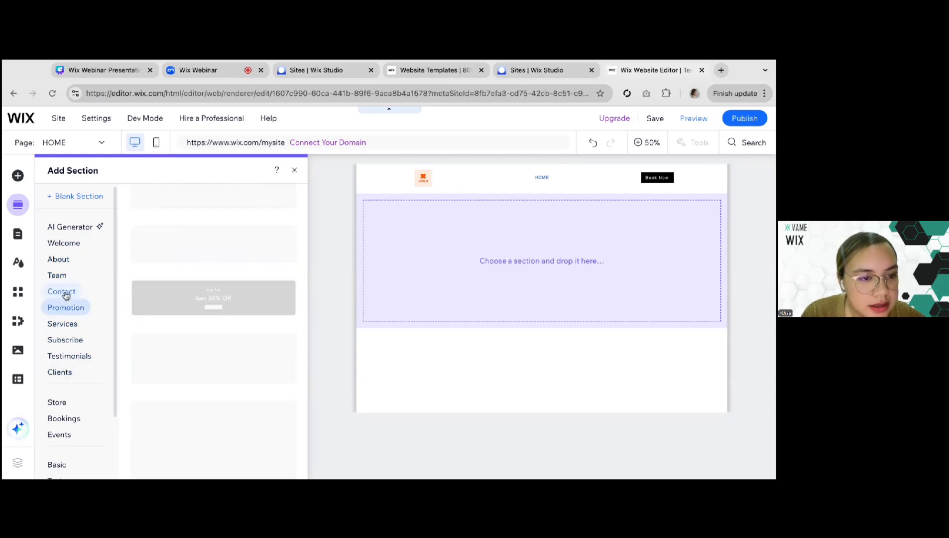
pyautogui.click(64, 292)
pyautogui.click(64, 277)
pyautogui.click(64, 243)
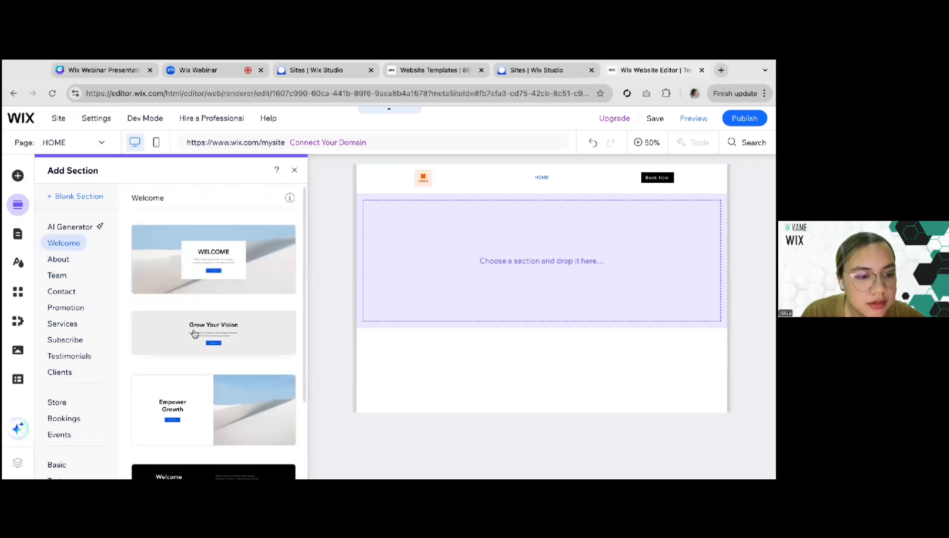
pyautogui.click(61, 465)
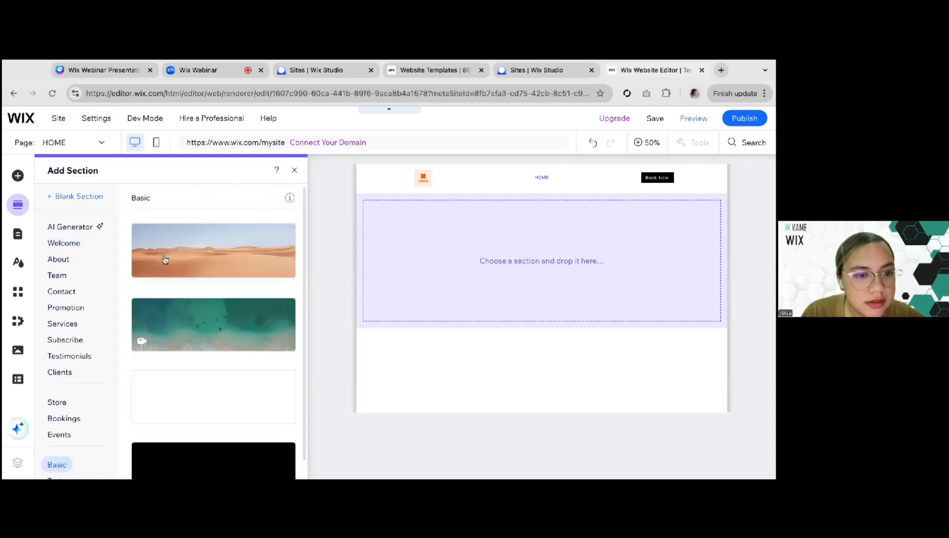
pyautogui.scroll(-1, 149, 234)
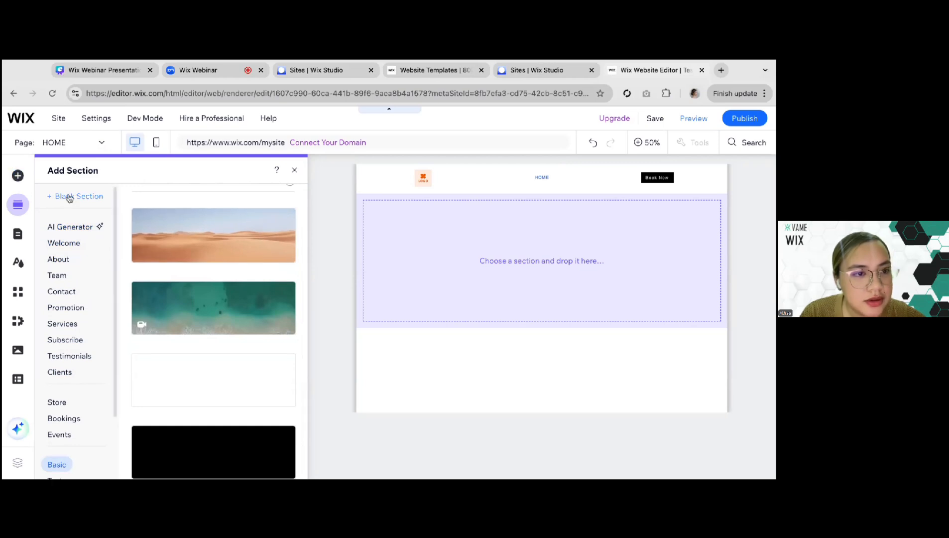
pyautogui.click(14, 174)
pyautogui.click(516, 252)
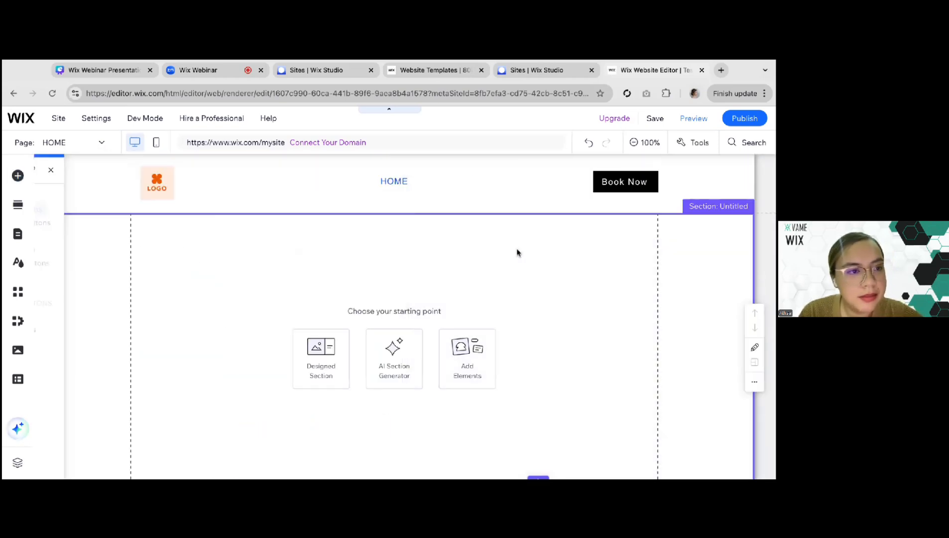
# Add a Heading 1 themed text element to the blank section below the header
pyautogui.click(19, 176)
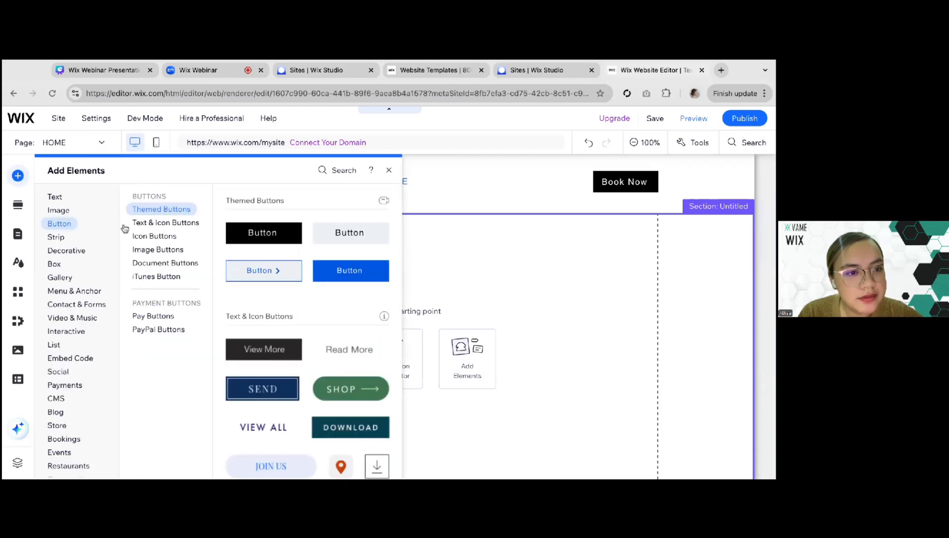
pyautogui.click(70, 237)
pyautogui.click(69, 212)
pyautogui.click(53, 198)
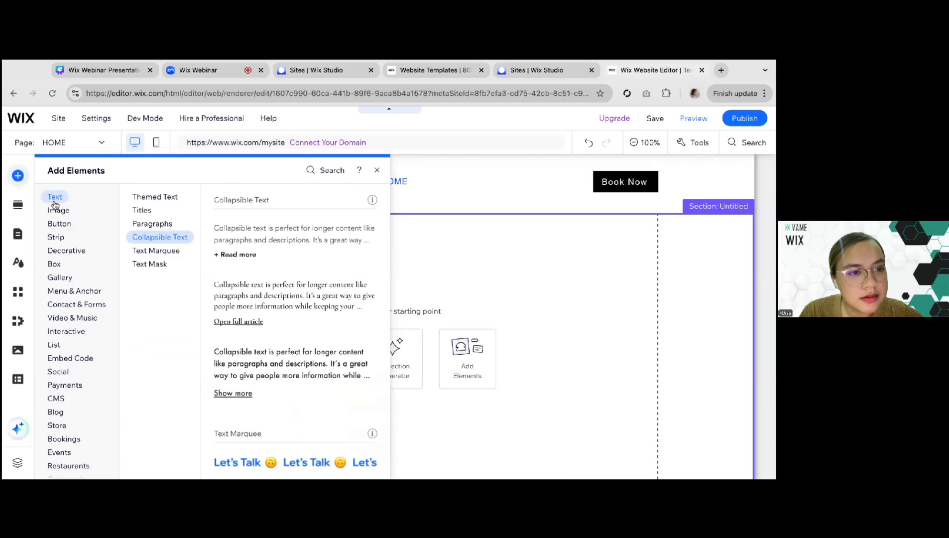
pyautogui.click(140, 210)
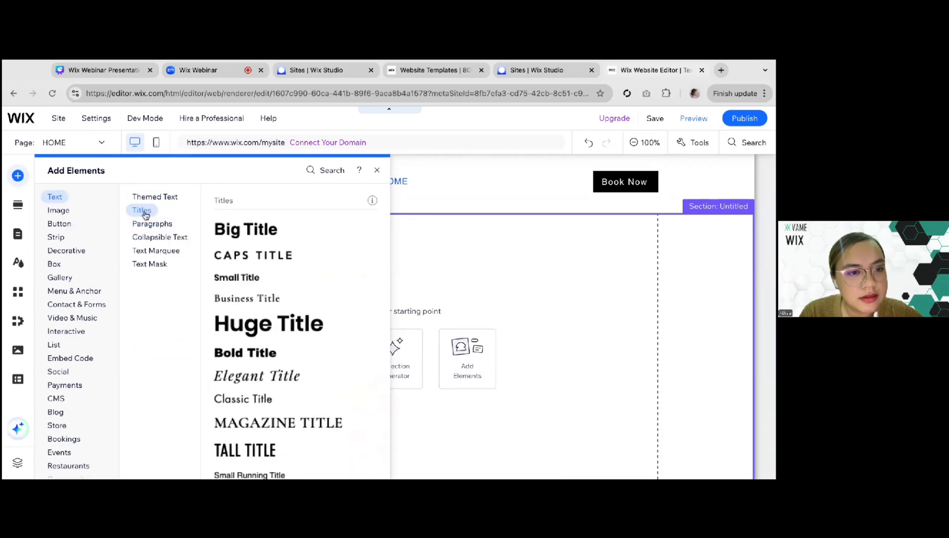
pyautogui.click(154, 197)
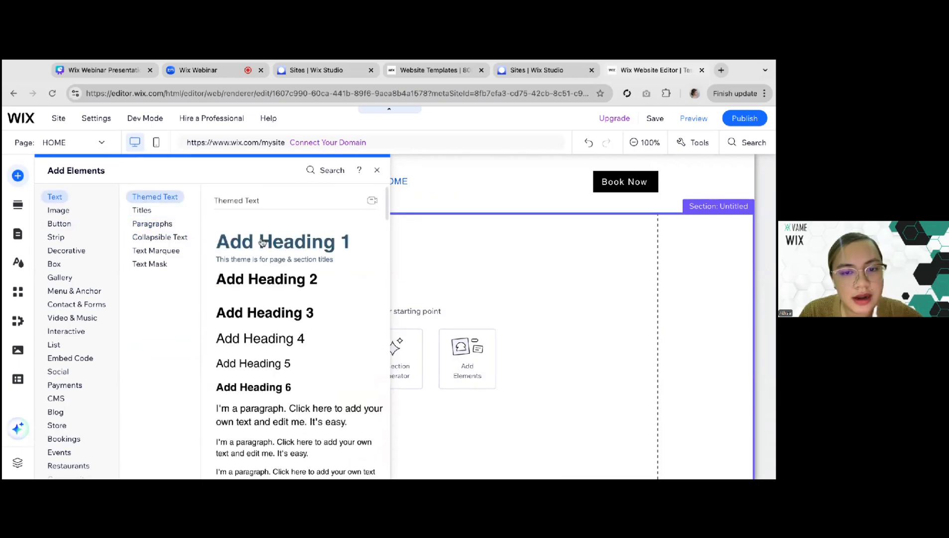
pyautogui.click(263, 243)
# Replace the heading's placeholder text with the site owner's full name and narrow its text box to fit the name
pyautogui.doubleClick(250, 324)
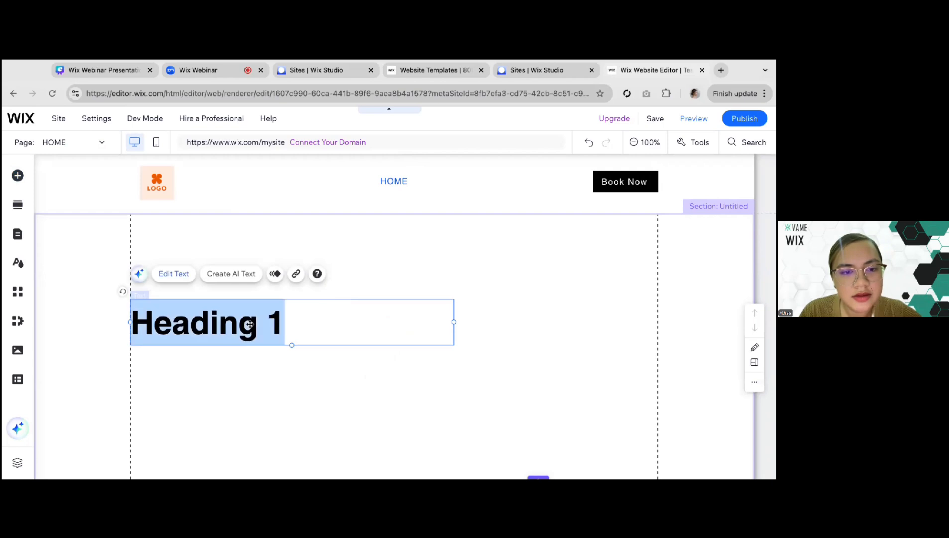
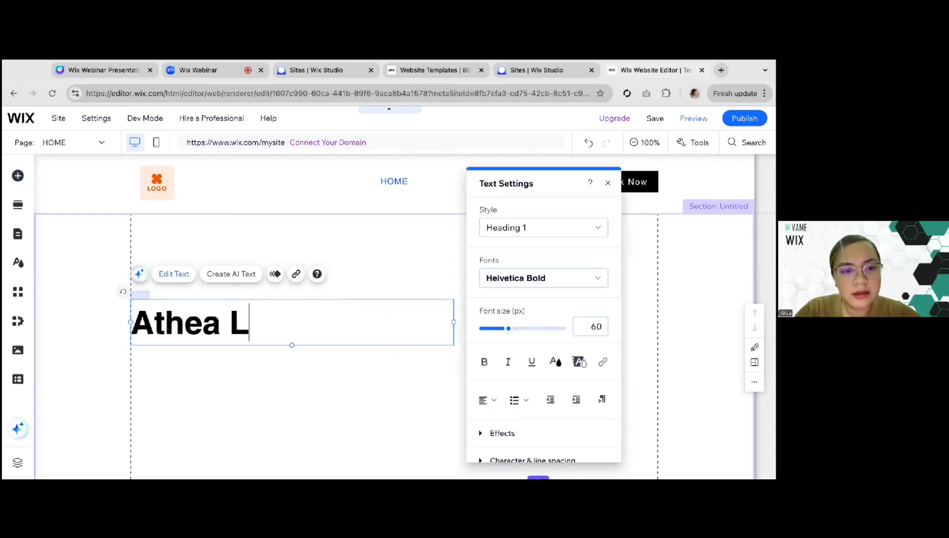
pyautogui.click(323, 382)
pyautogui.click(447, 338)
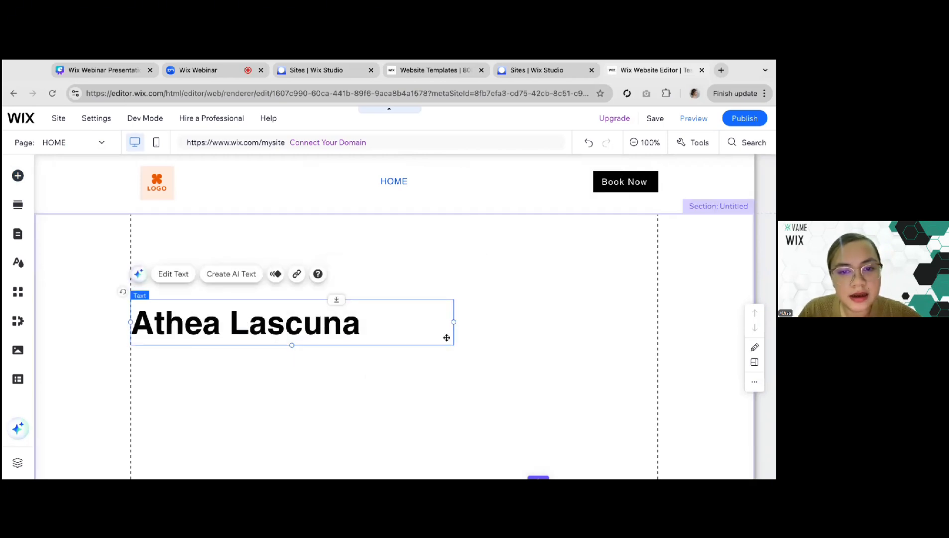
pyautogui.moveTo(454, 322); pyautogui.dragTo(454, 322)
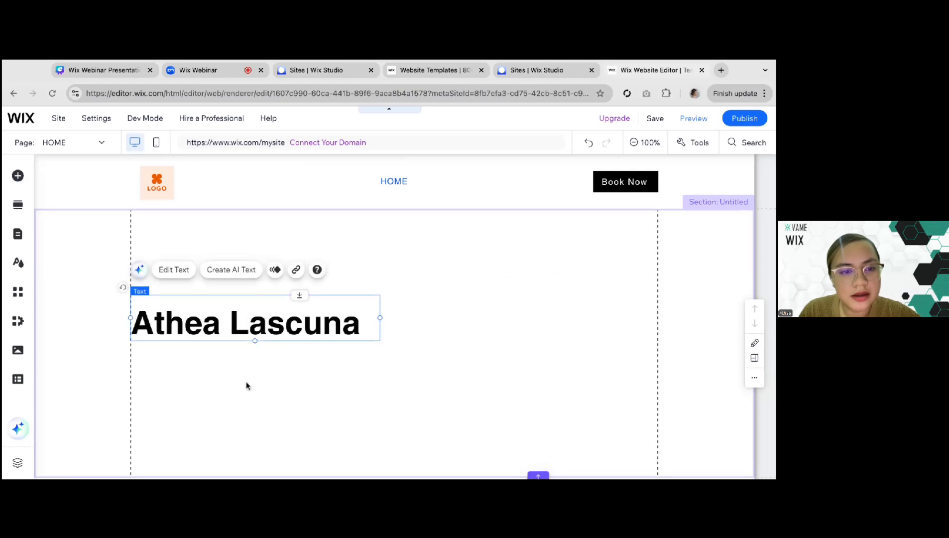
# Add a paragraph text element beneath the name heading, widen it to two lines and line it up with the heading's left edge
pyautogui.scroll(-2, 245, 386)
pyautogui.click(17, 177)
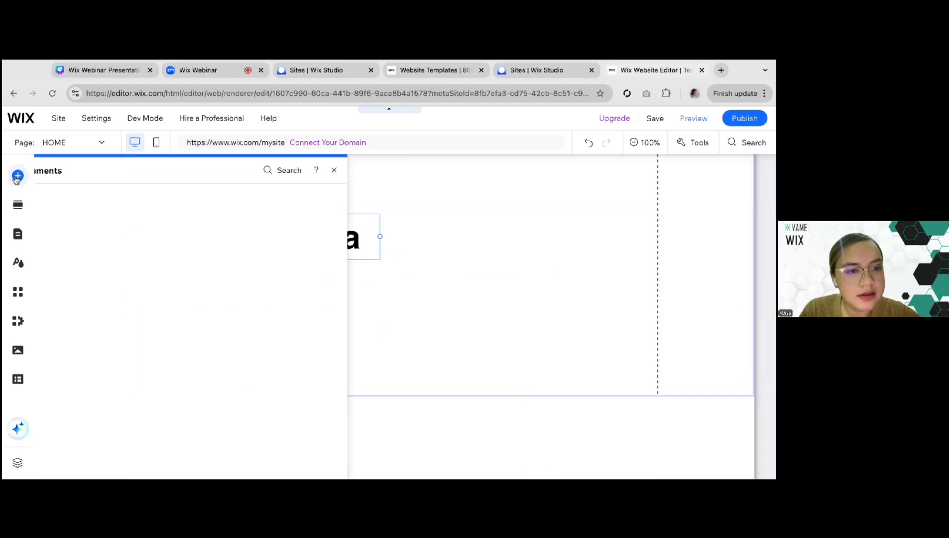
pyautogui.click(236, 408)
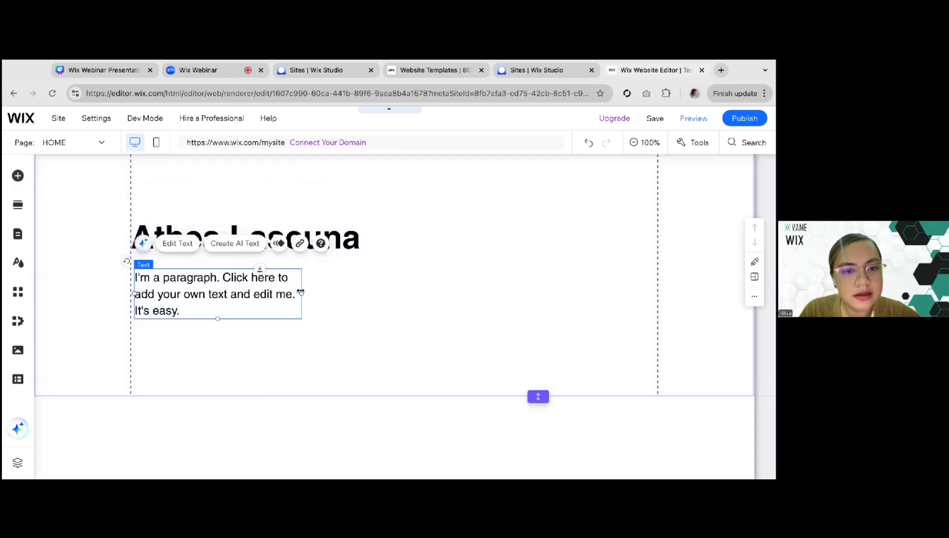
pyautogui.moveTo(302, 293); pyautogui.dragTo(376, 293)
pyautogui.scroll(1, 374, 329)
pyautogui.click(358, 262)
pyautogui.click(324, 327)
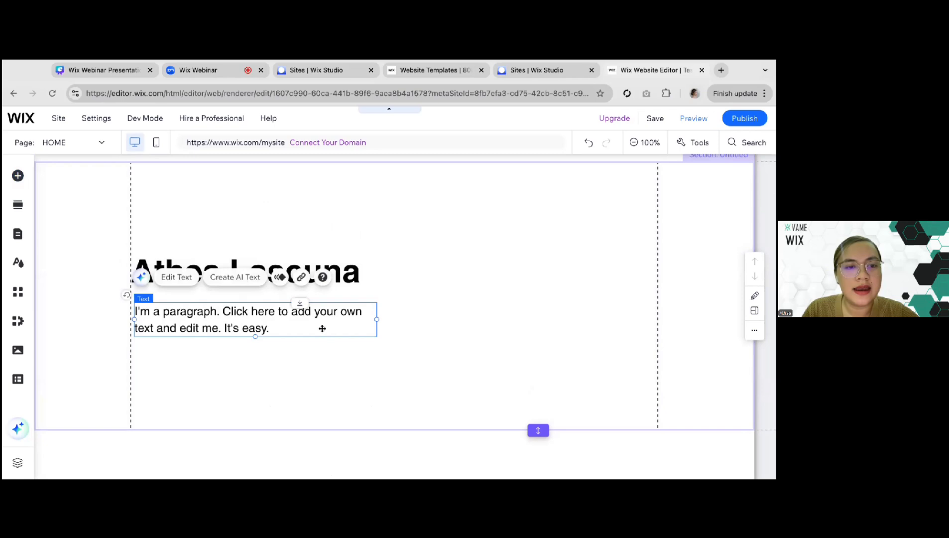
pyautogui.moveTo(193, 339); pyautogui.dragTo(189, 334)
# Search the Wix media library for "virtual assistant" as the background image of the section below the header
pyautogui.click(507, 297)
pyautogui.scroll(1, 507, 297)
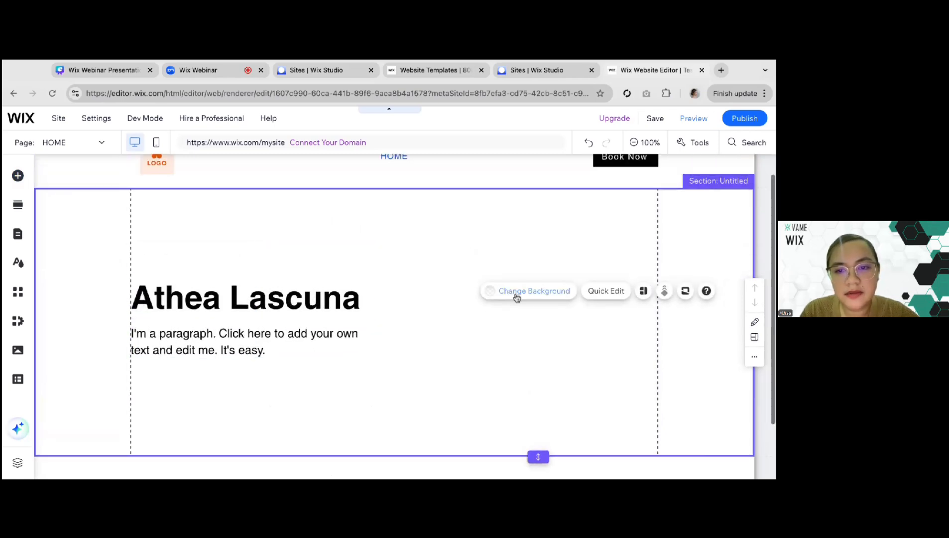
pyautogui.click(521, 294)
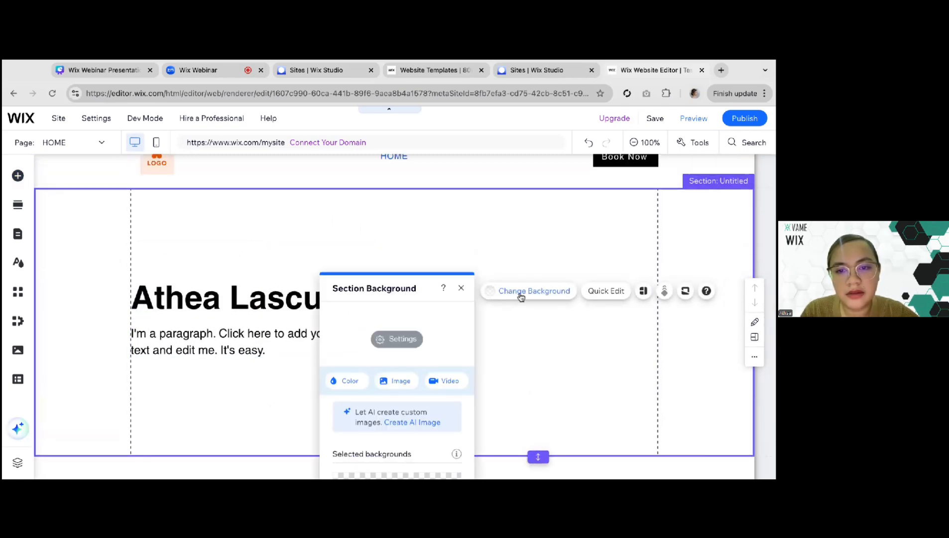
pyautogui.click(402, 381)
pyautogui.click(300, 178)
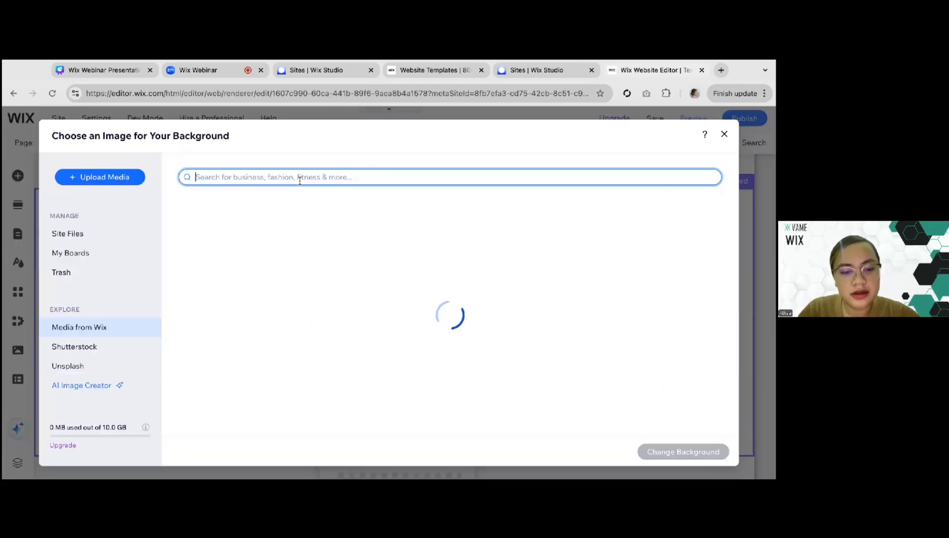
pyautogui.write('virtual assistant')
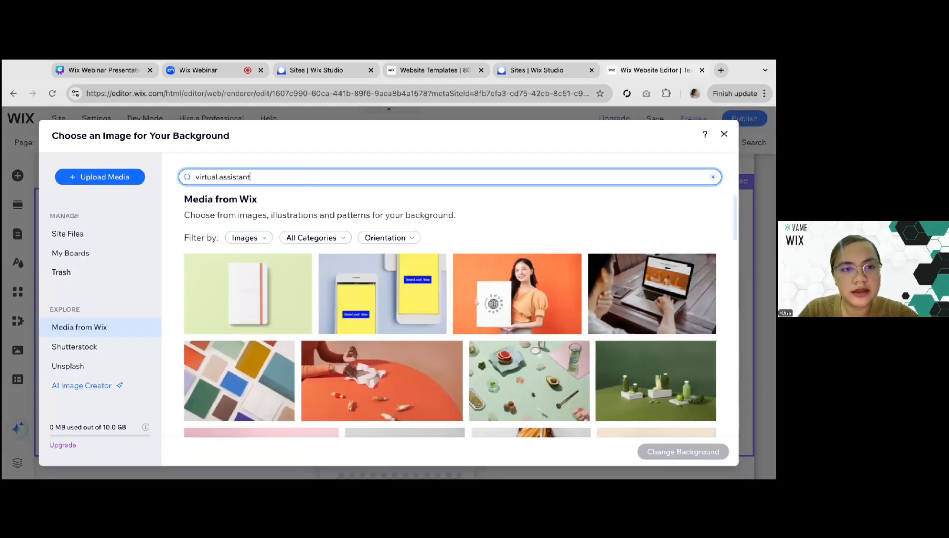
pyautogui.press('Return')
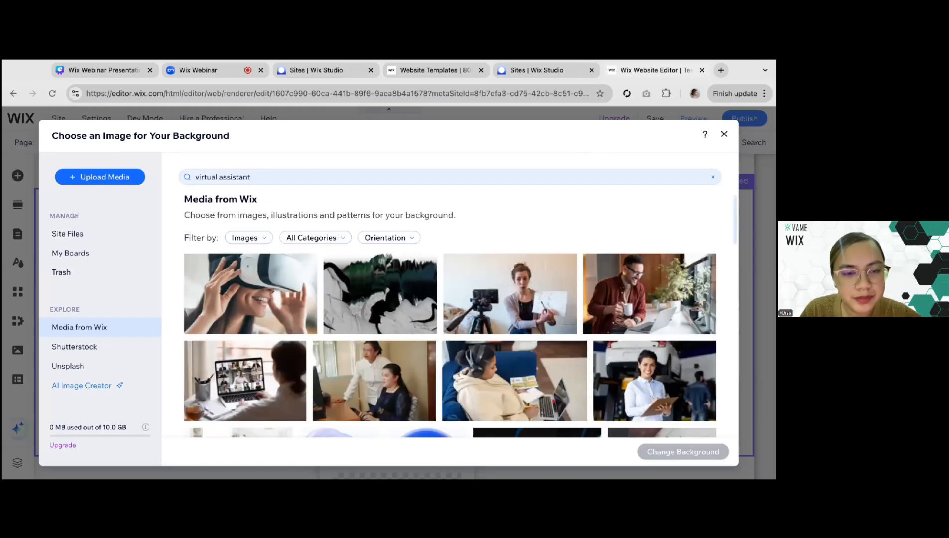
# Set the section background to the photo of a person in a group video call on a laptop
pyautogui.scroll(-1, 383, 299)
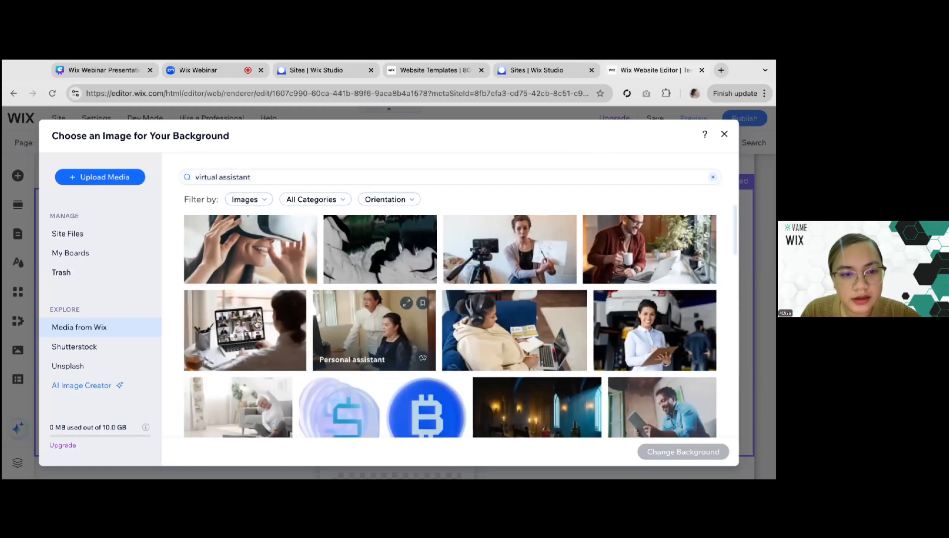
pyautogui.click(242, 318)
pyautogui.scroll(-2, 249, 309)
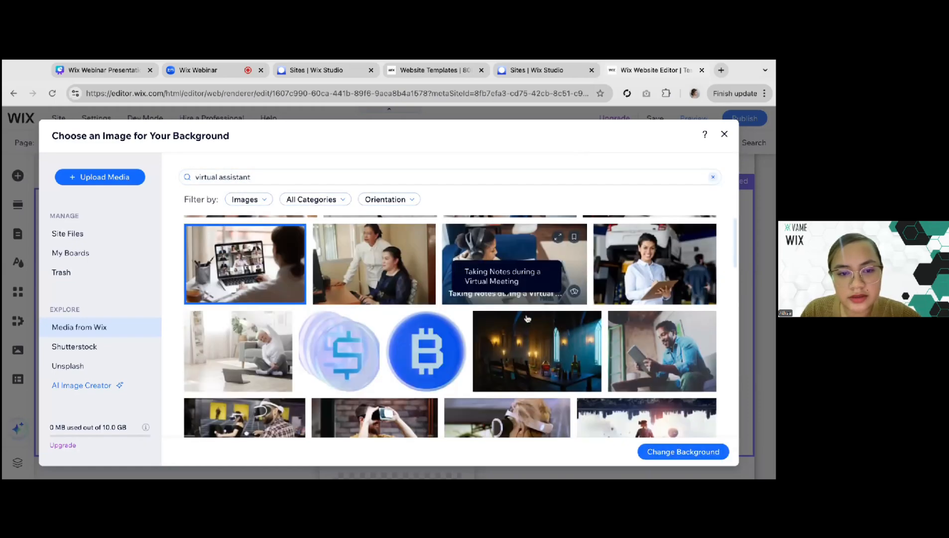
pyautogui.scroll(1, 254, 302)
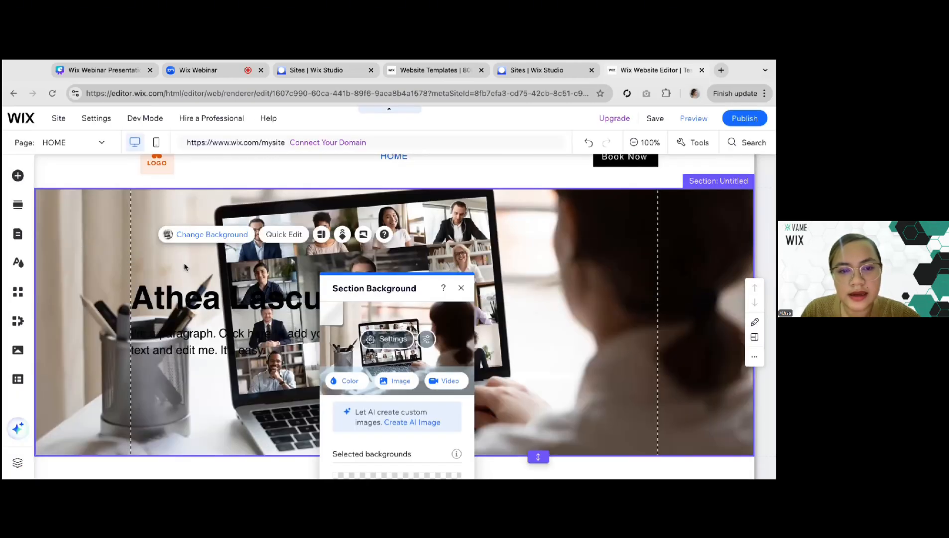
# Lower the section background's image opacity to 33%
pyautogui.click(391, 340)
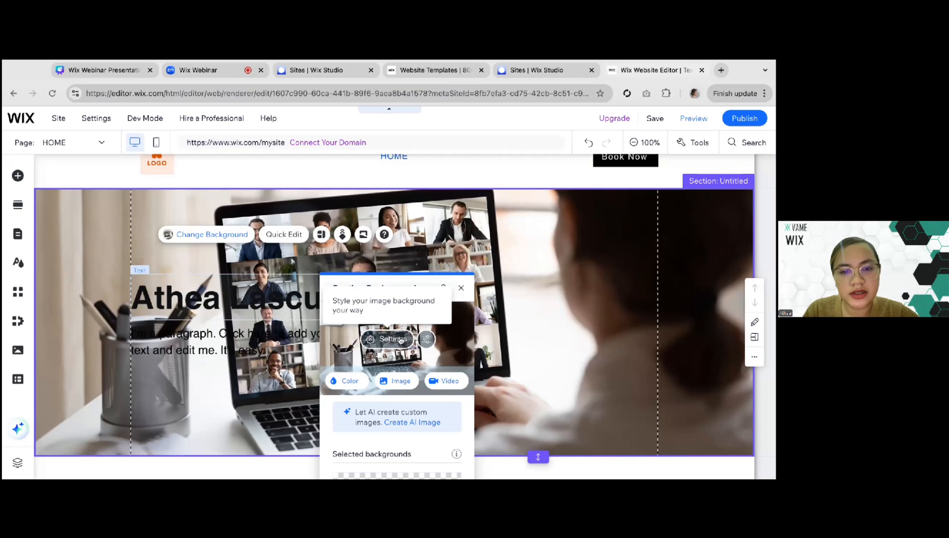
pyautogui.moveTo(392, 361); pyautogui.dragTo(363, 365)
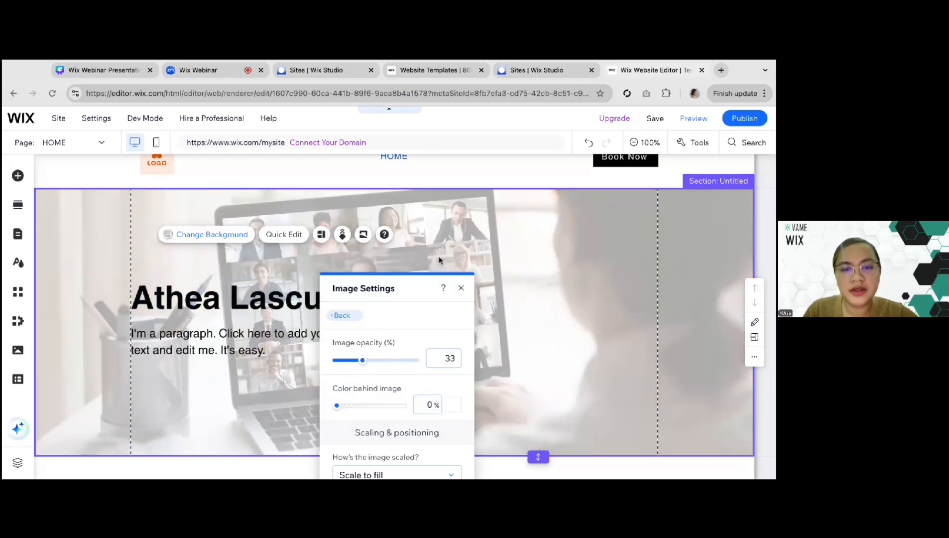
pyautogui.click(461, 288)
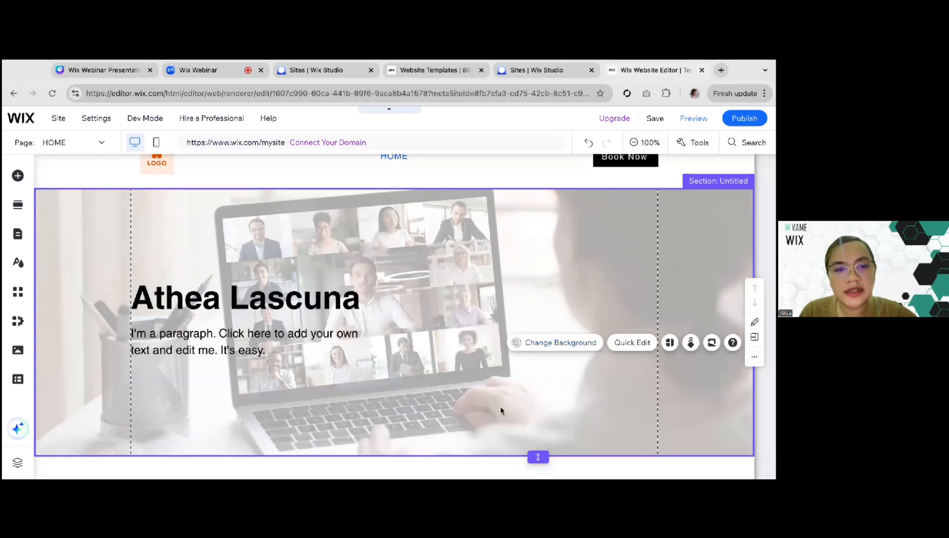
# Move the name heading and the paragraph together to the horizontal centre of the section
pyautogui.scroll(-1, 463, 282)
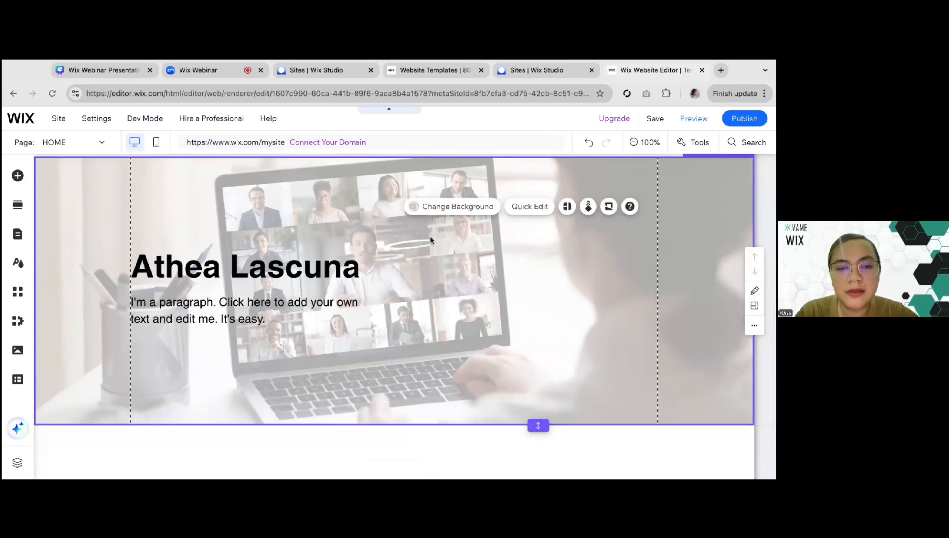
pyautogui.click(158, 318)
pyautogui.moveTo(158, 319); pyautogui.dragTo(295, 305)
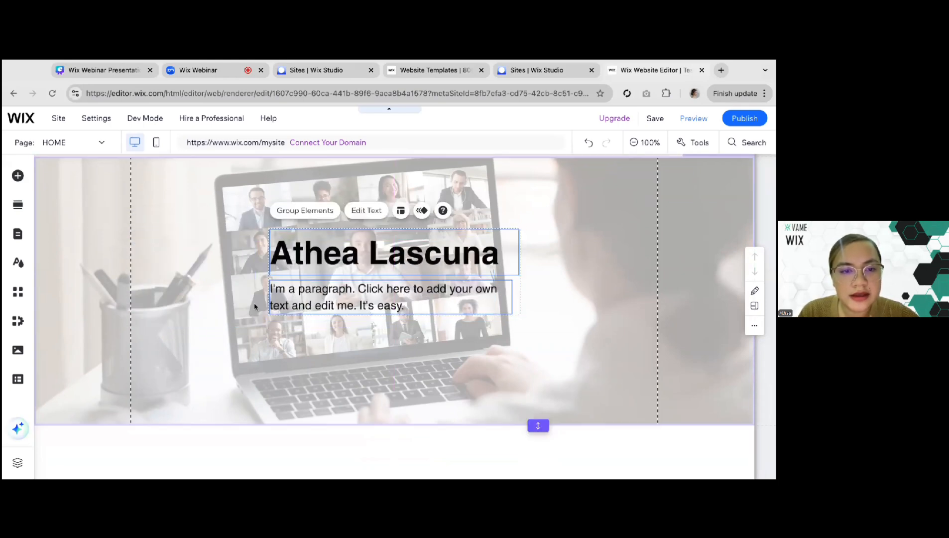
pyautogui.click(282, 303)
pyautogui.click(253, 324)
pyautogui.scroll(1, 255, 294)
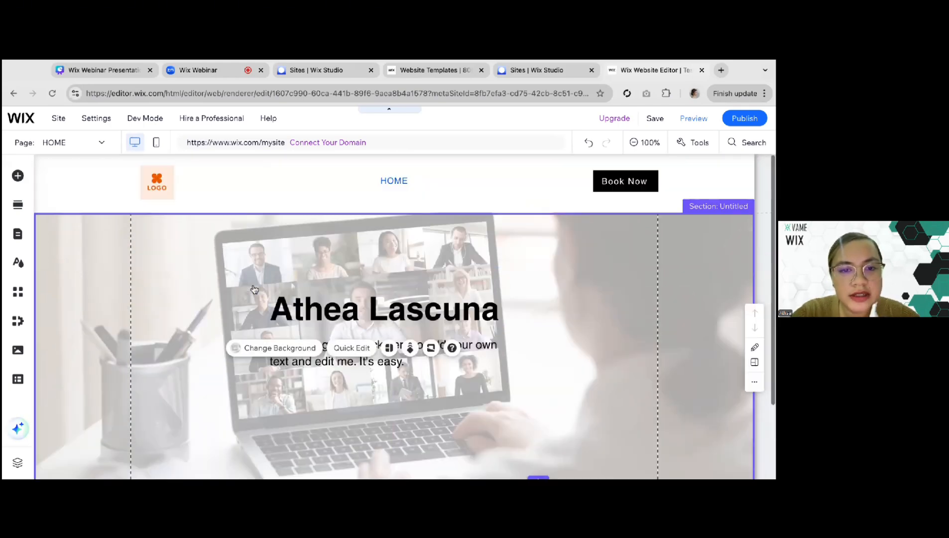
# Add a black themed button centred beneath the paragraph and label it "Contact Me"
pyautogui.click(348, 324)
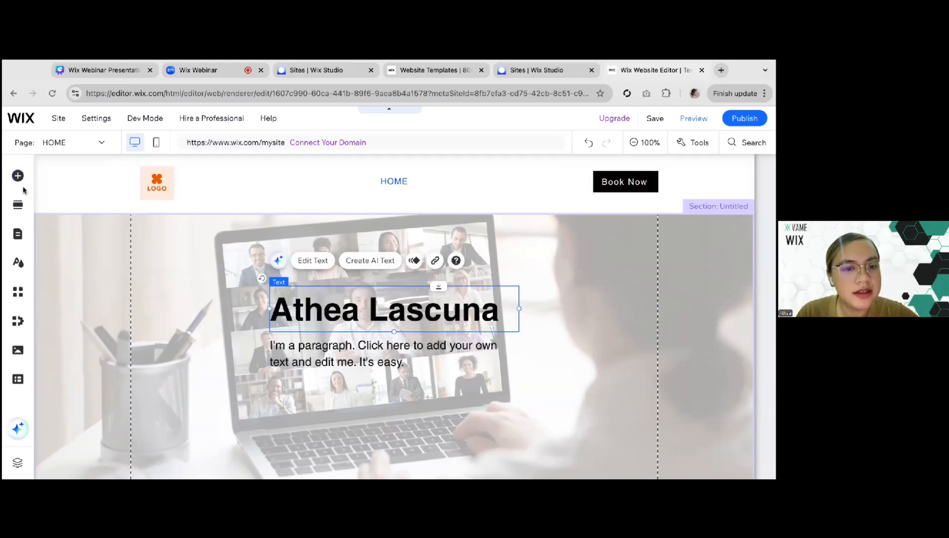
pyautogui.click(18, 180)
pyautogui.click(56, 224)
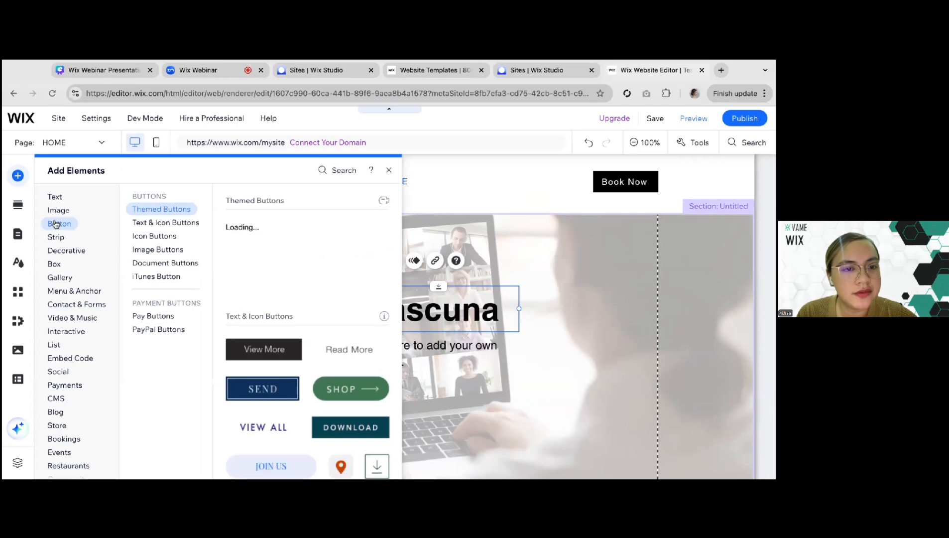
pyautogui.moveTo(252, 241); pyautogui.dragTo(390, 390)
pyautogui.click(373, 353)
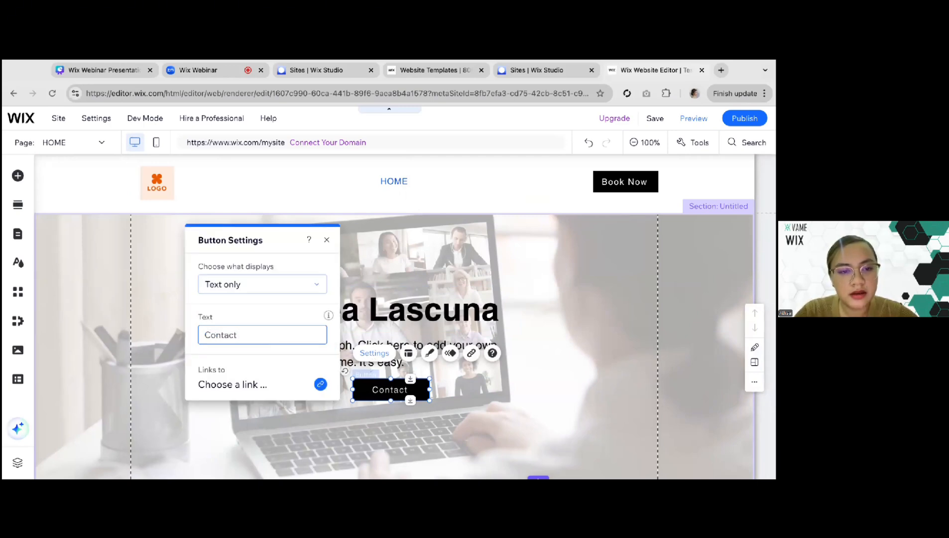
pyautogui.click(258, 416)
pyautogui.click(390, 396)
# Center-align the text of both the paragraph and the name heading
pyautogui.click(324, 357)
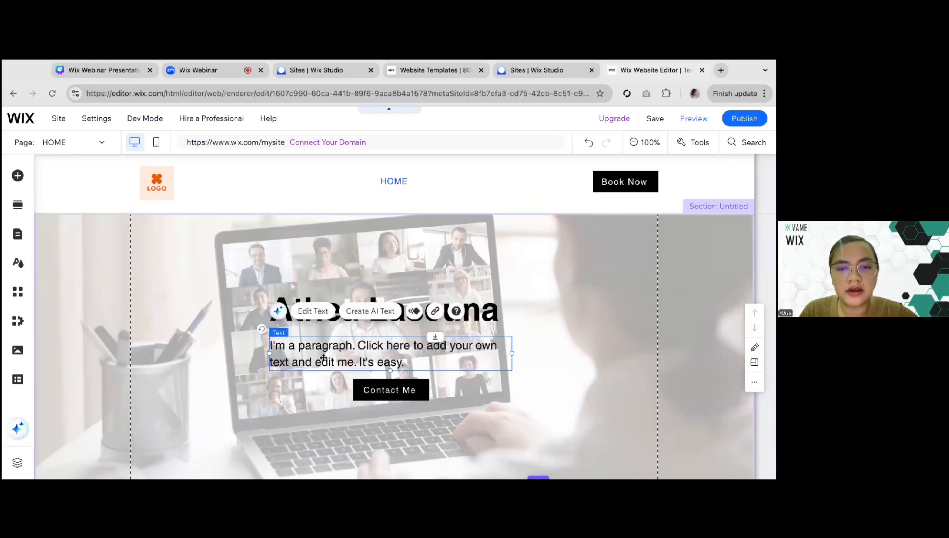
pyautogui.click(312, 313)
pyautogui.click(550, 400)
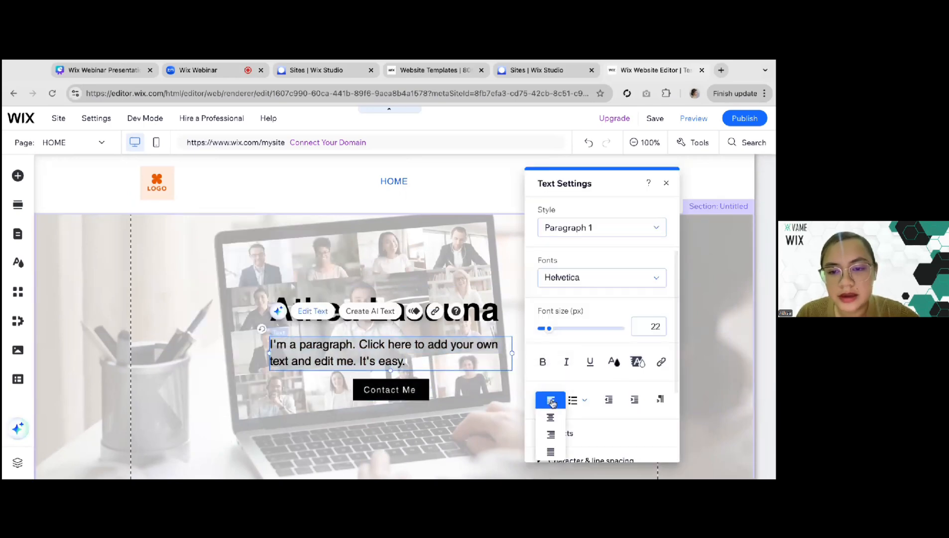
pyautogui.click(551, 417)
pyautogui.click(488, 325)
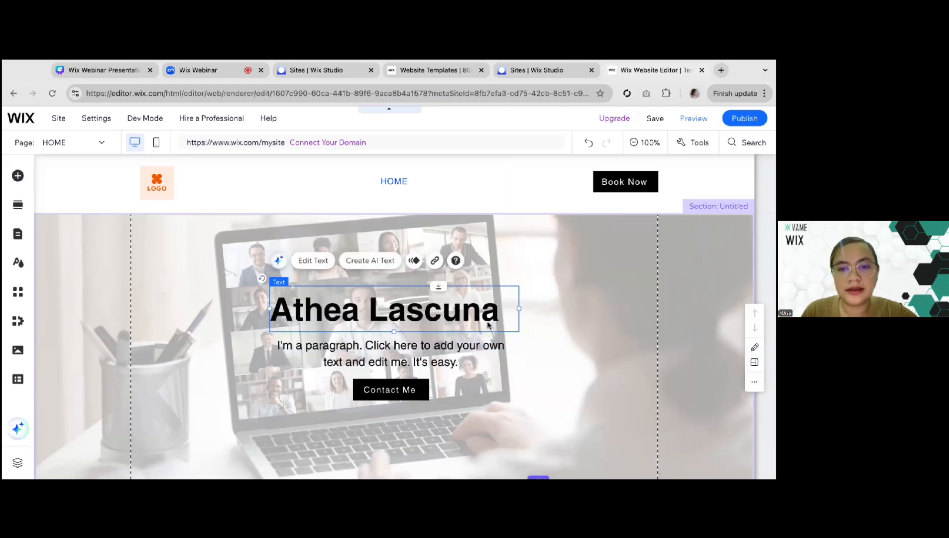
pyautogui.click(295, 261)
pyautogui.click(548, 400)
pyautogui.click(547, 416)
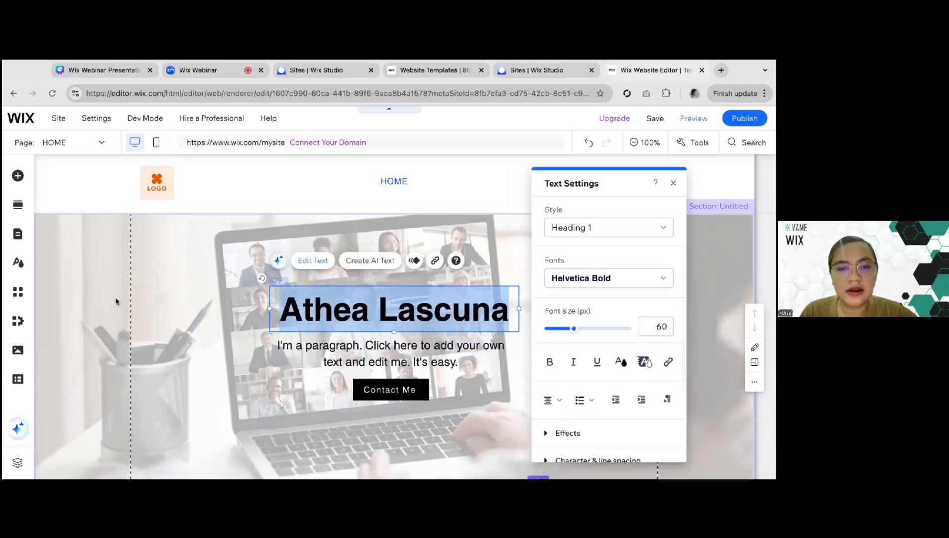
pyautogui.click(115, 301)
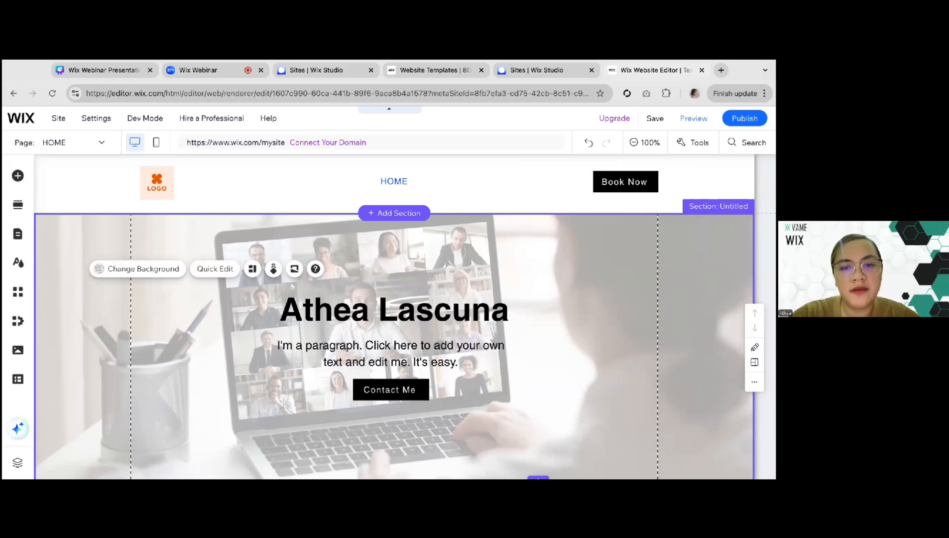
pyautogui.scroll(-2, 371, 324)
pyautogui.scroll(2, 371, 324)
pyautogui.scroll(1, 311, 380)
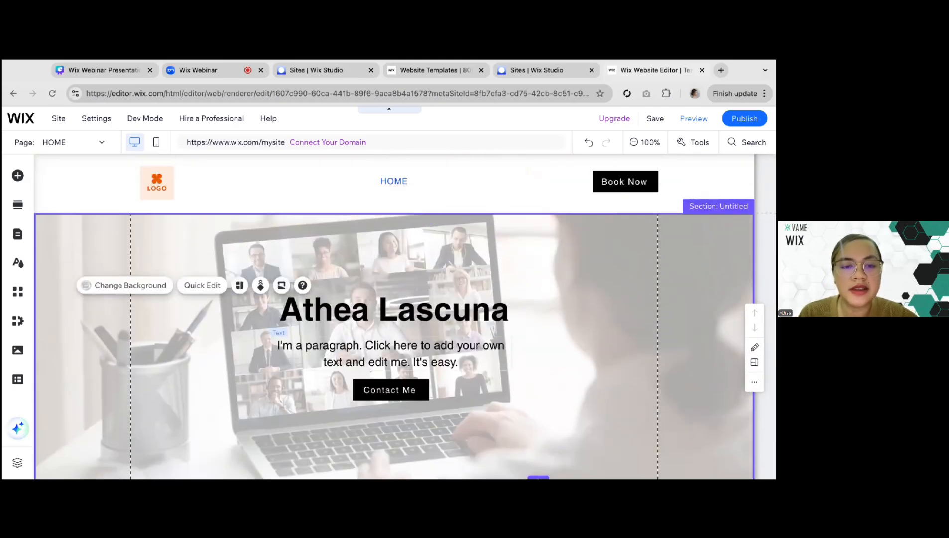
pyautogui.scroll(-2, 182, 357)
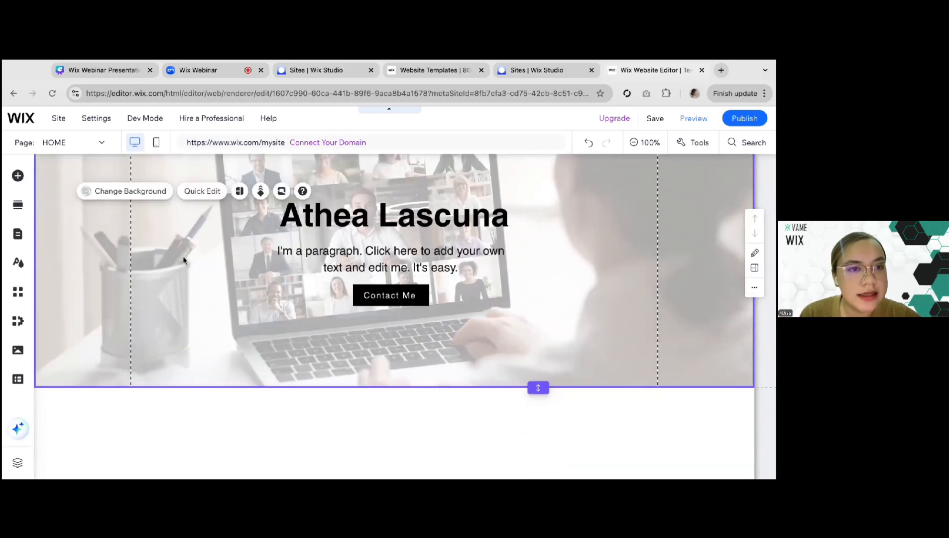
# Check the About Overview item on the homepage elements slide in the Canva presentation, and return to the Wix Editor
pyautogui.click(119, 76)
pyautogui.click(513, 267)
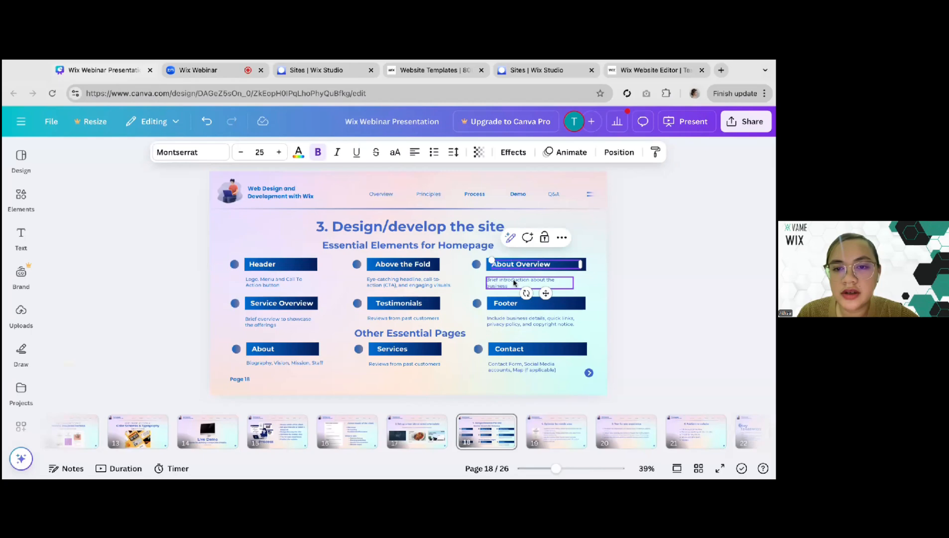
pyautogui.click(620, 74)
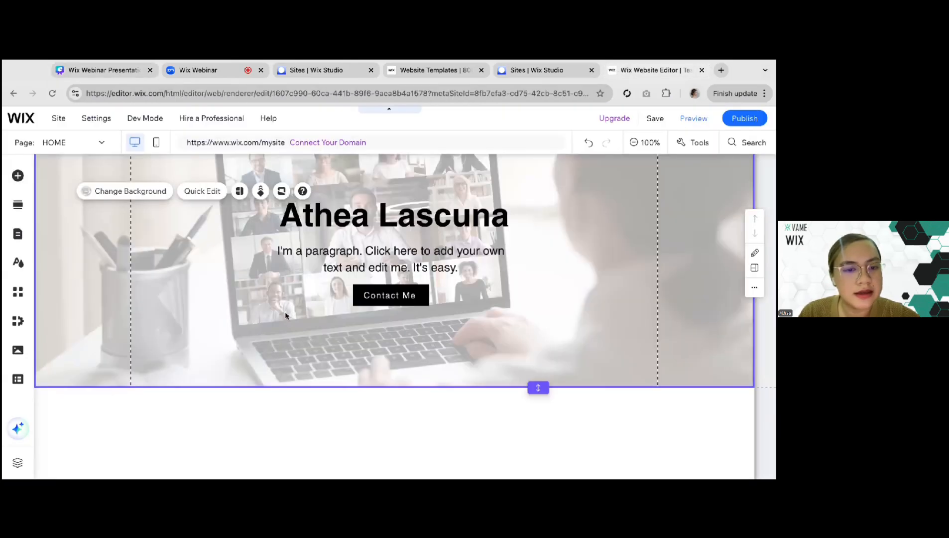
# Add a blank section directly below the above-the-fold section
pyautogui.moveTo(395, 383)
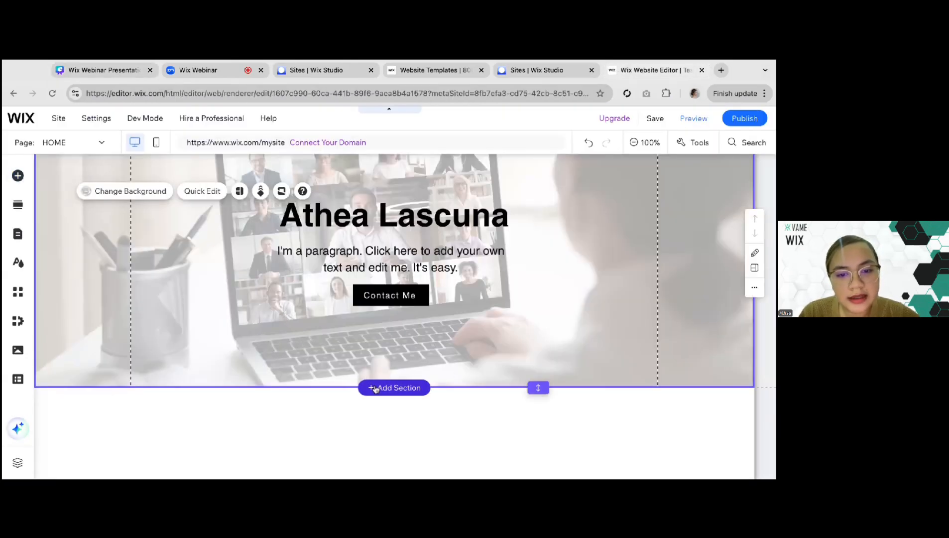
pyautogui.click(387, 392)
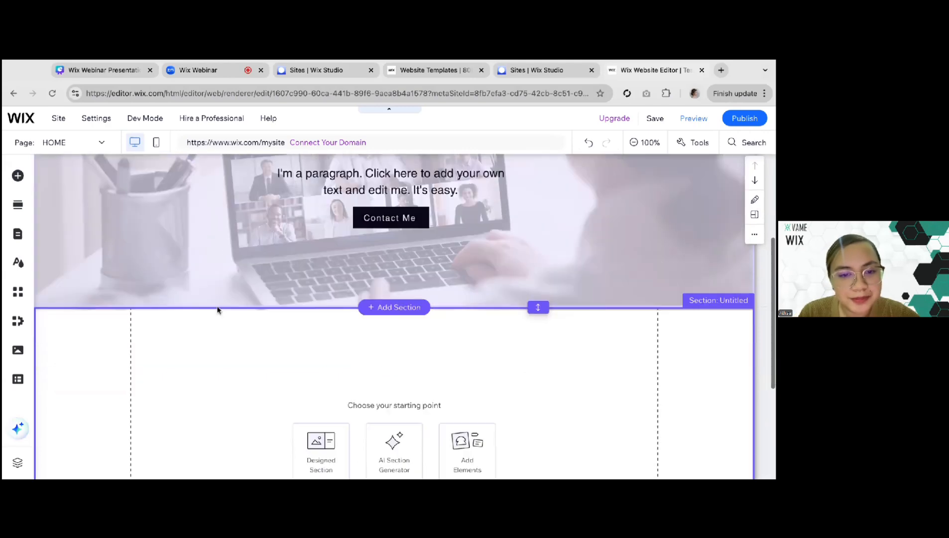
pyautogui.click(19, 174)
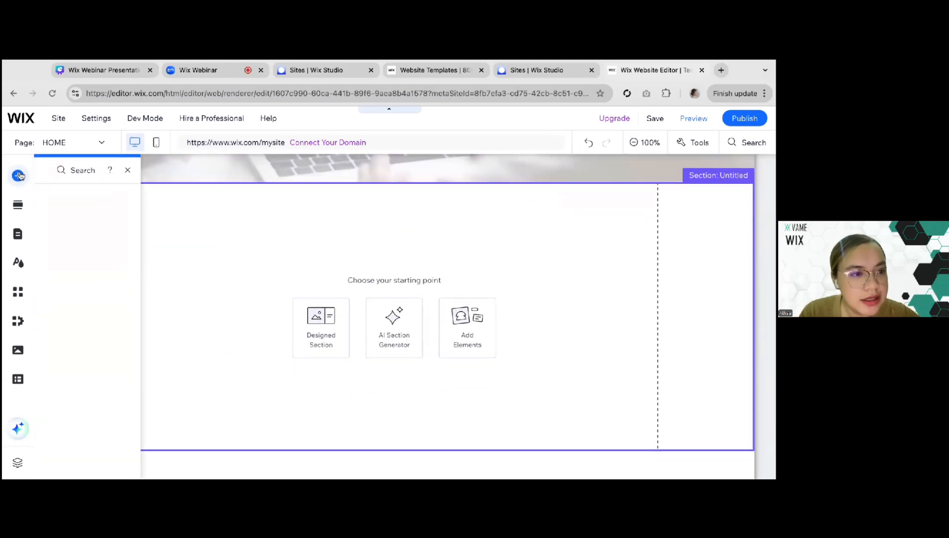
# Add the designed About section with the portrait photo and social icons directly below the above-the-fold section
pyautogui.click(18, 206)
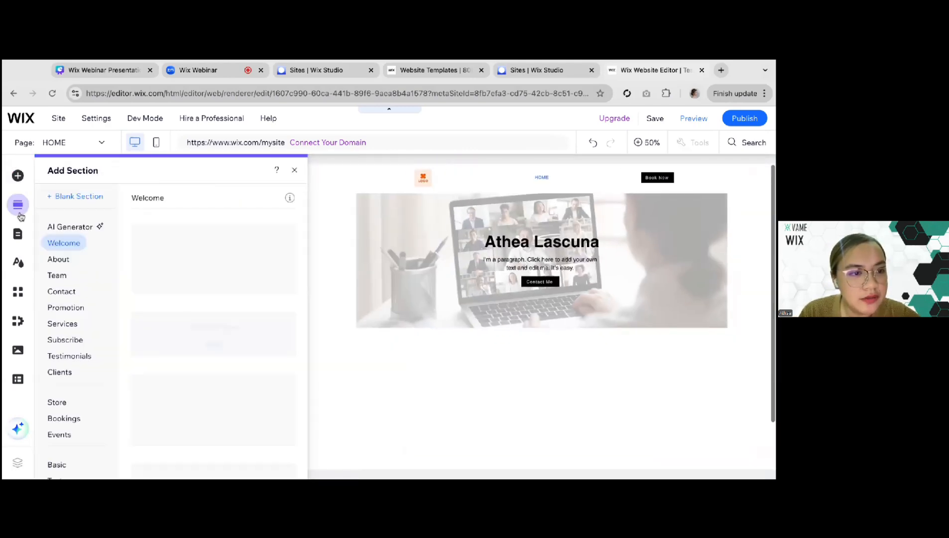
pyautogui.click(56, 259)
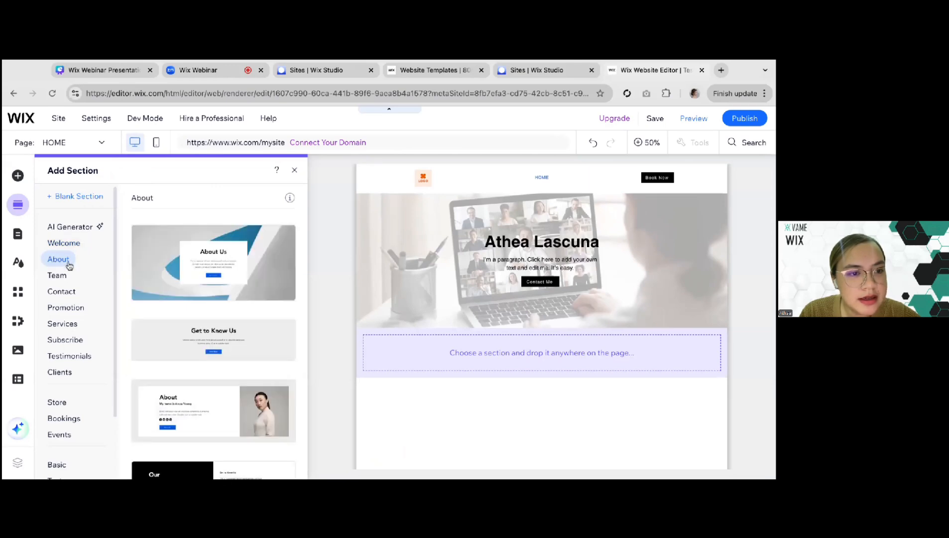
pyautogui.scroll(-4, 218, 352)
pyautogui.scroll(4, 218, 351)
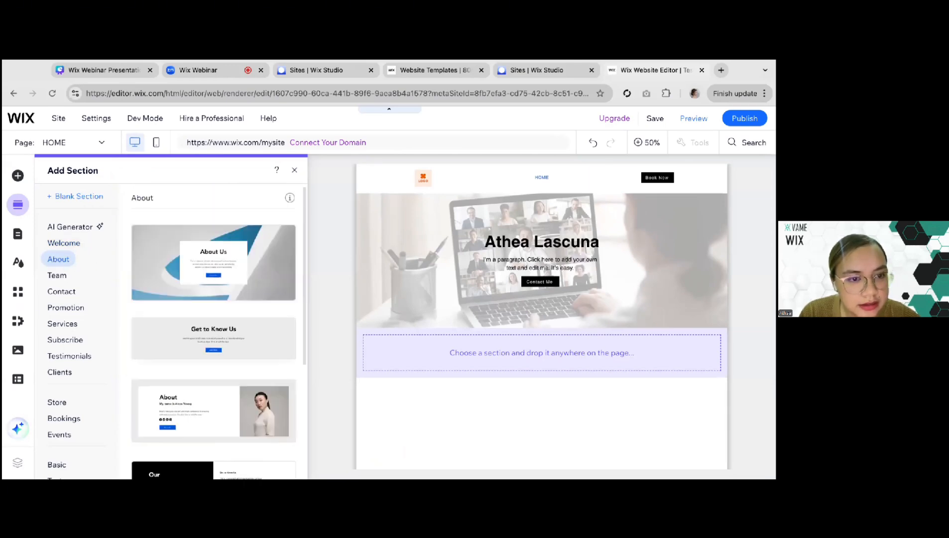
pyautogui.scroll(-2, 188, 298)
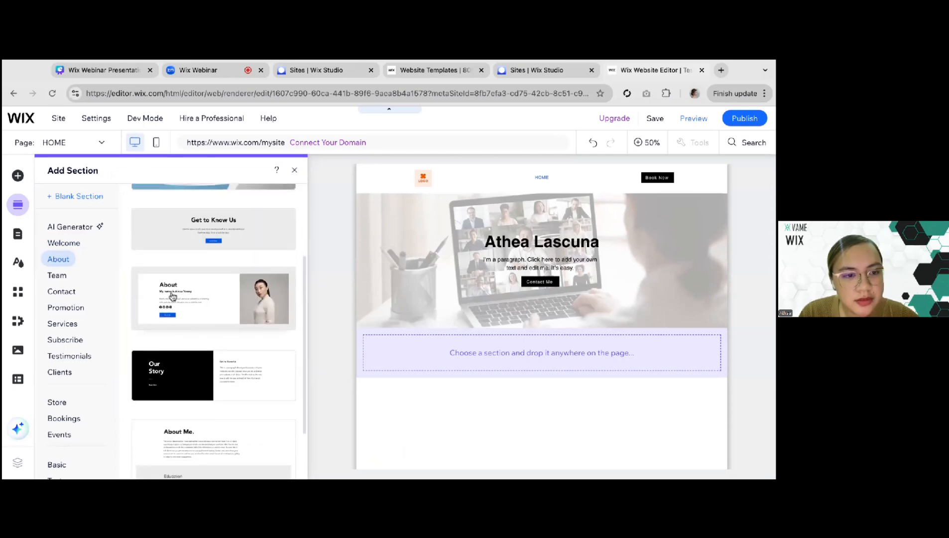
pyautogui.scroll(-2, 171, 296)
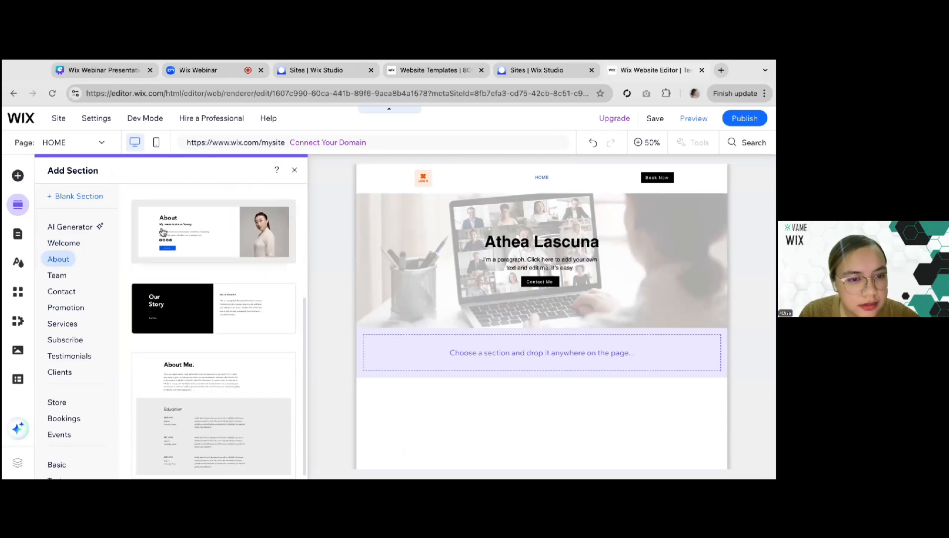
pyautogui.moveTo(163, 232); pyautogui.dragTo(470, 360)
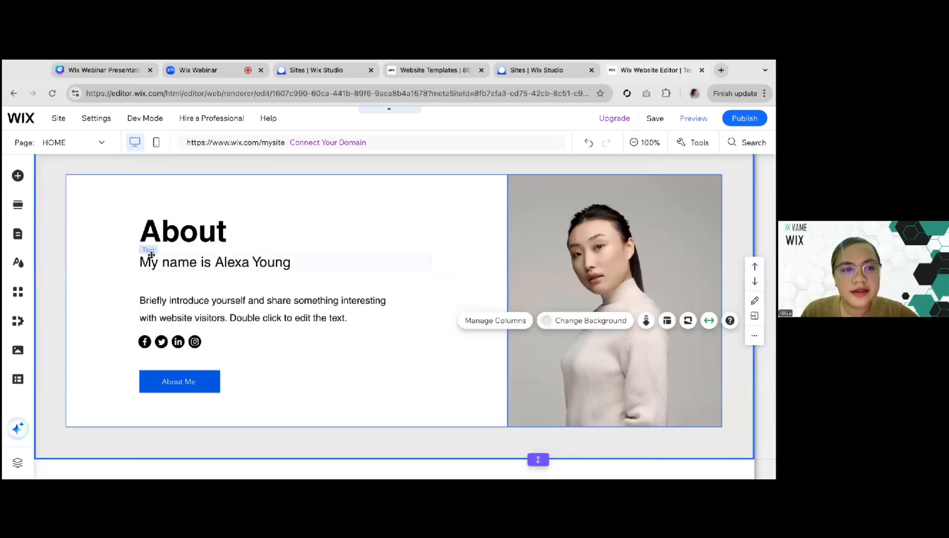
# Move the introductory paragraph in the About section up slightly, closer to the name line
pyautogui.click(60, 263)
pyautogui.scroll(1, 59, 264)
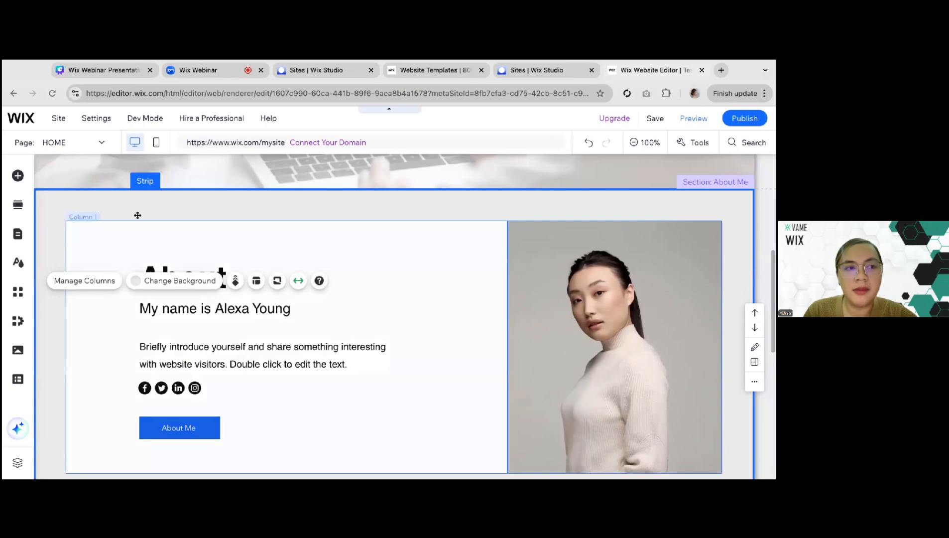
pyautogui.scroll(-2, 400, 215)
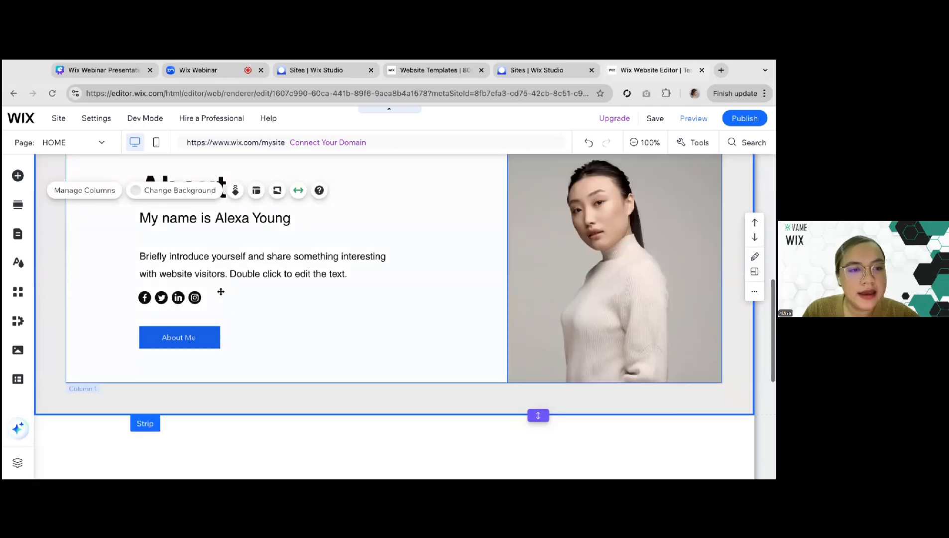
pyautogui.scroll(1, 221, 291)
pyautogui.click(177, 243)
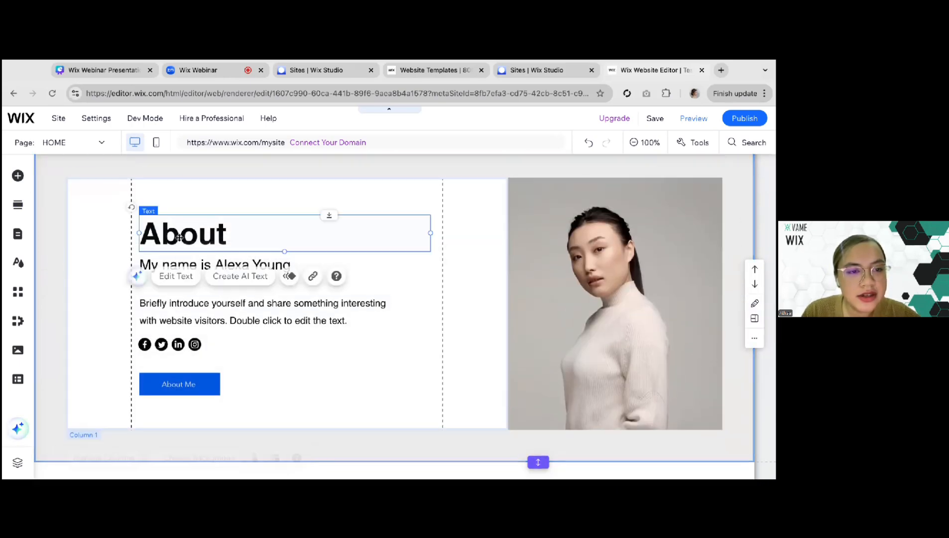
pyautogui.click(171, 265)
pyautogui.moveTo(166, 309); pyautogui.dragTo(166, 305)
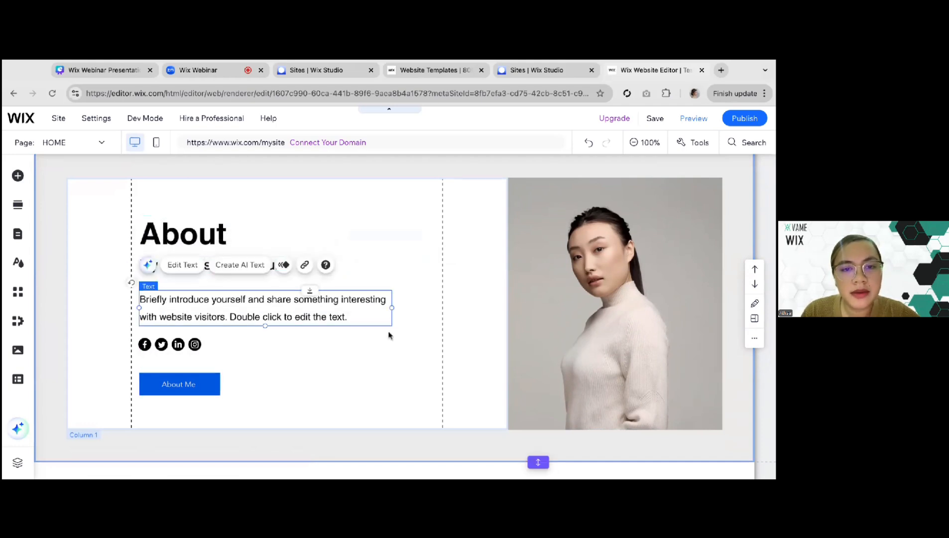
# Change the label of the About section's blue button to "Read More"
pyautogui.click(166, 390)
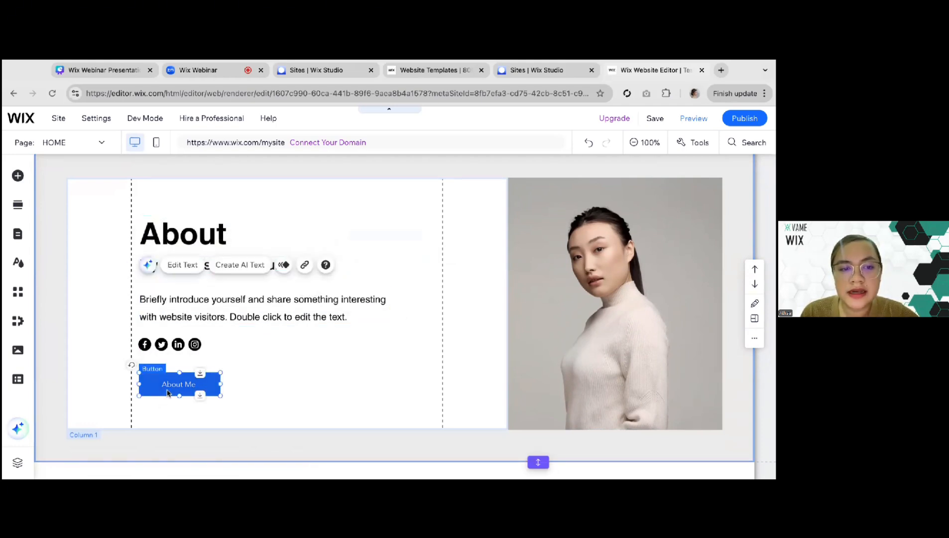
pyautogui.click(161, 349)
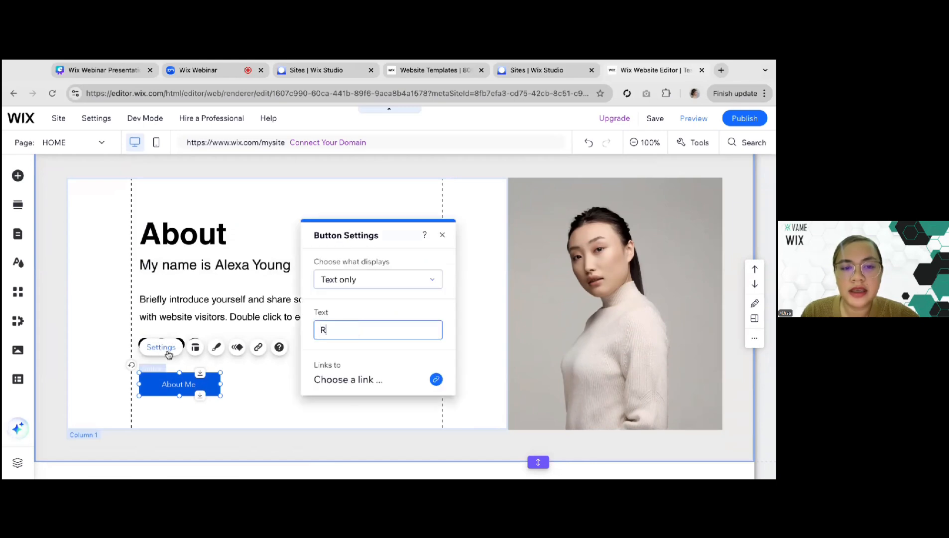
pyautogui.click(266, 381)
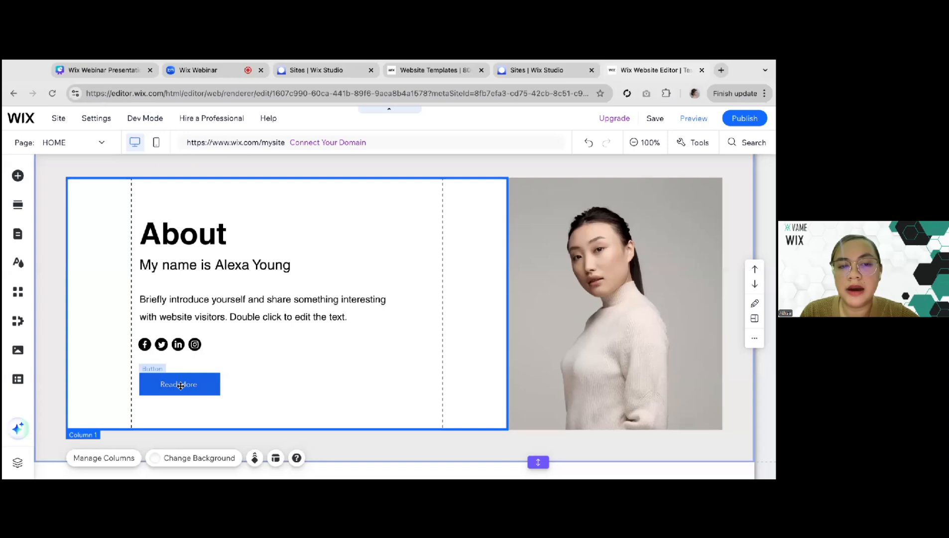
# Check the Service Overview item on the homepage elements slide in the Canva presentation, and return to the Wix Editor
pyautogui.scroll(-1, 161, 333)
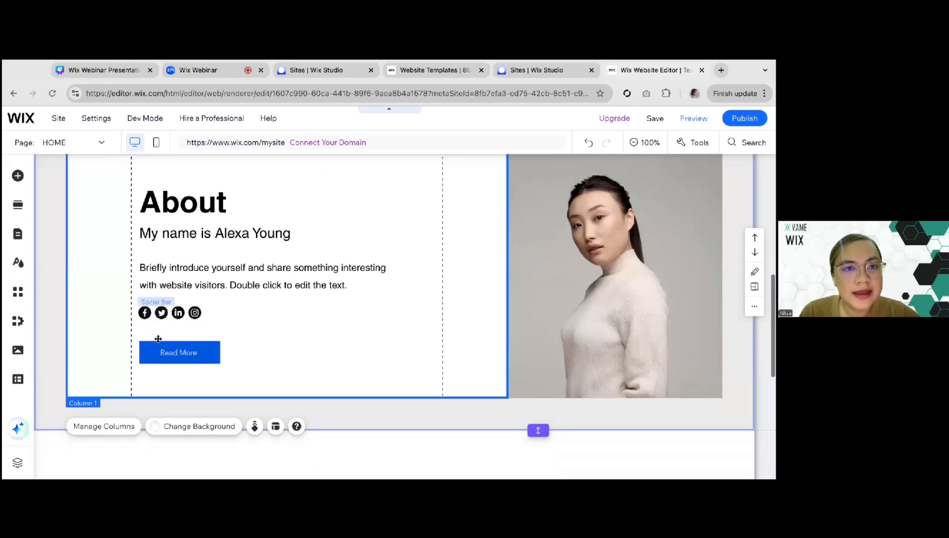
pyautogui.click(101, 75)
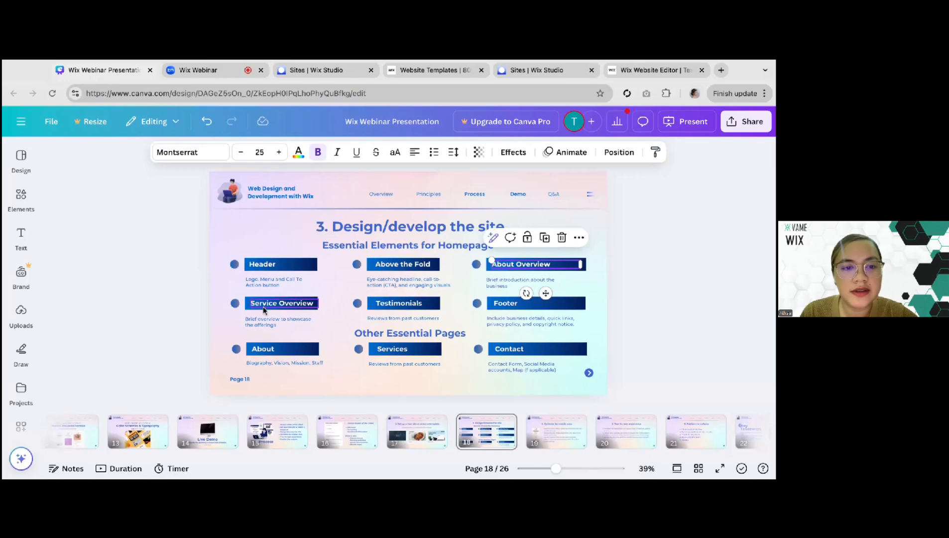
pyautogui.click(618, 76)
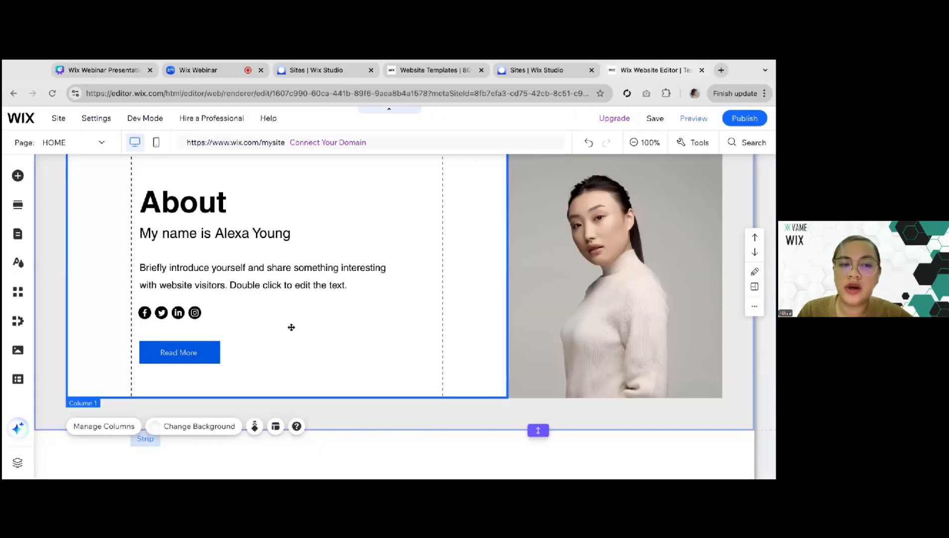
pyautogui.scroll(-5, 291, 328)
pyautogui.scroll(3, 291, 328)
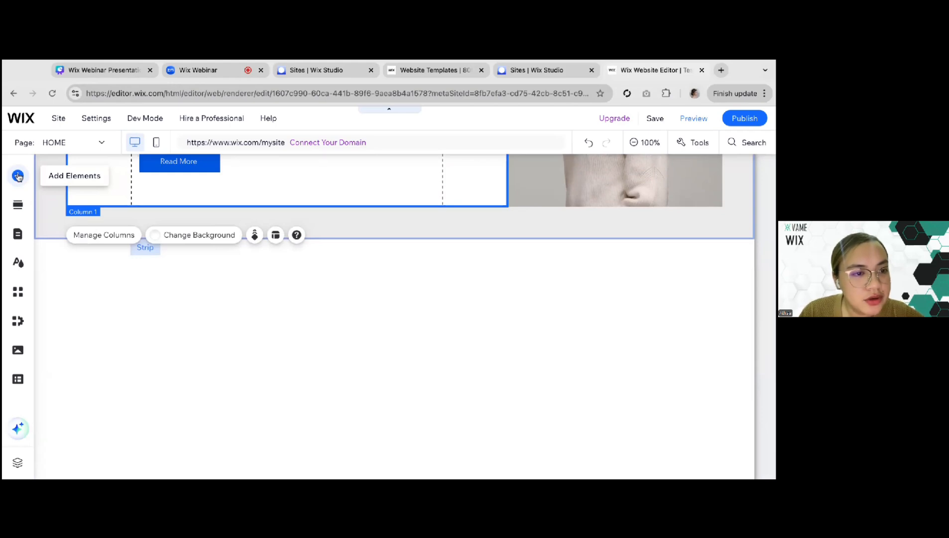
pyautogui.click(18, 175)
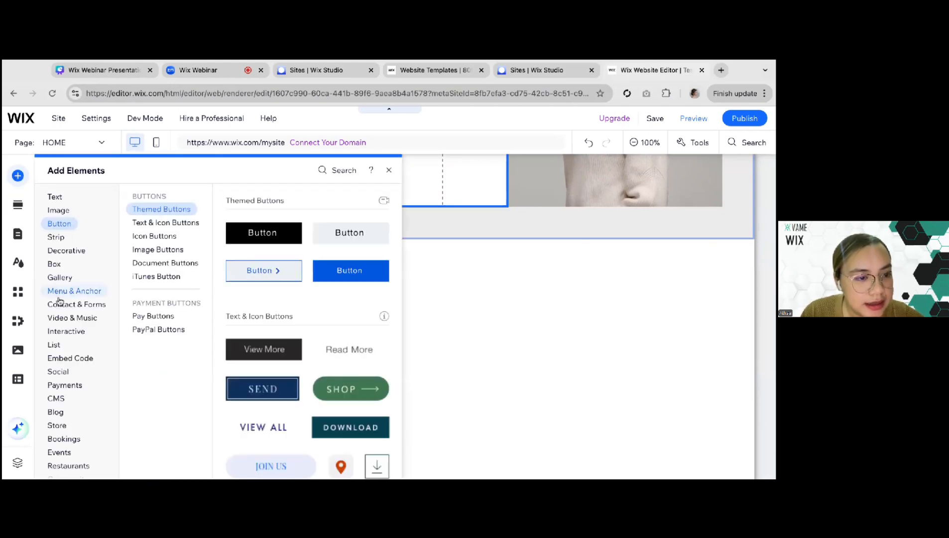
pyautogui.scroll(-1, 74, 350)
pyautogui.moveTo(74, 350)
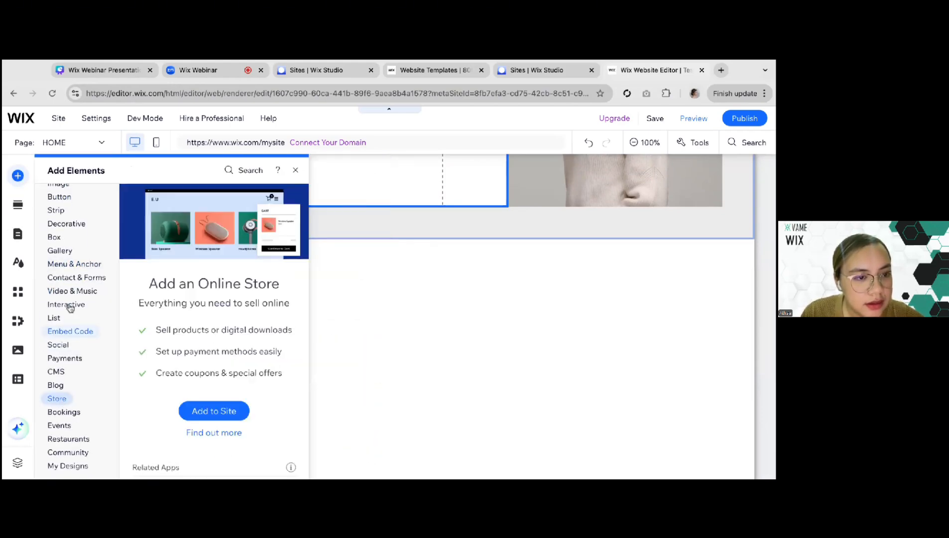
pyautogui.scroll(1, 70, 259)
# Add the designed Services section with three circular images and service descriptions directly below the About section
pyautogui.click(17, 206)
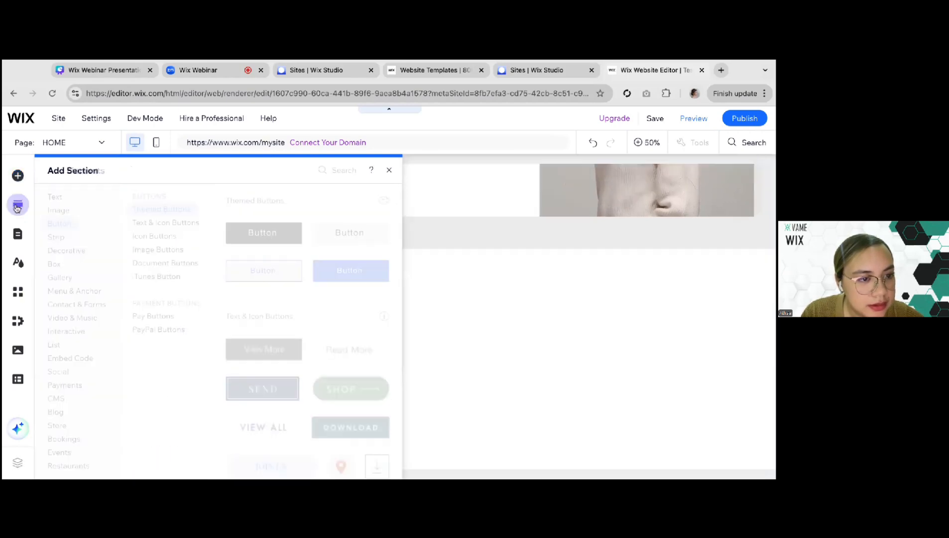
pyautogui.moveTo(66, 328)
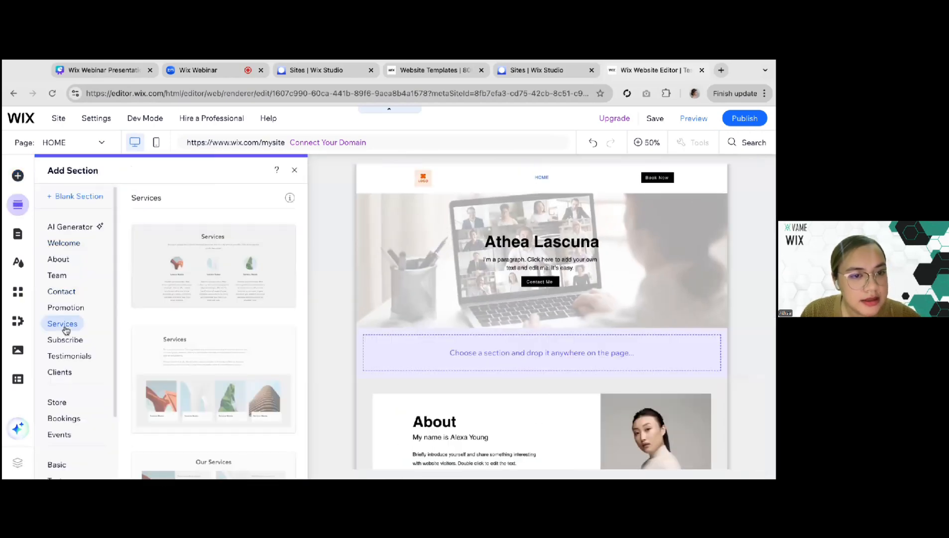
pyautogui.scroll(-4, 420, 360)
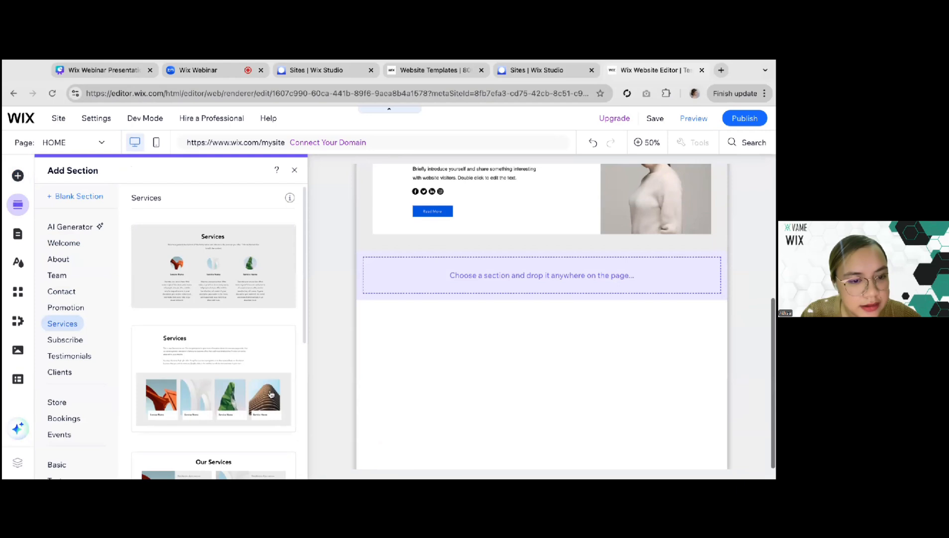
pyautogui.scroll(-5, 269, 392)
pyautogui.scroll(1, 271, 394)
pyautogui.scroll(-1, 271, 394)
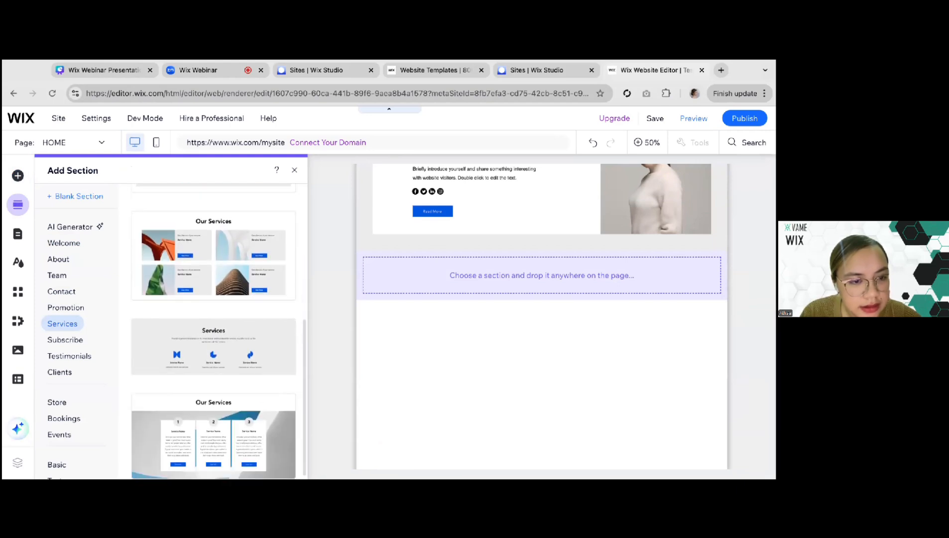
pyautogui.scroll(1, 271, 394)
pyautogui.scroll(-1, 271, 394)
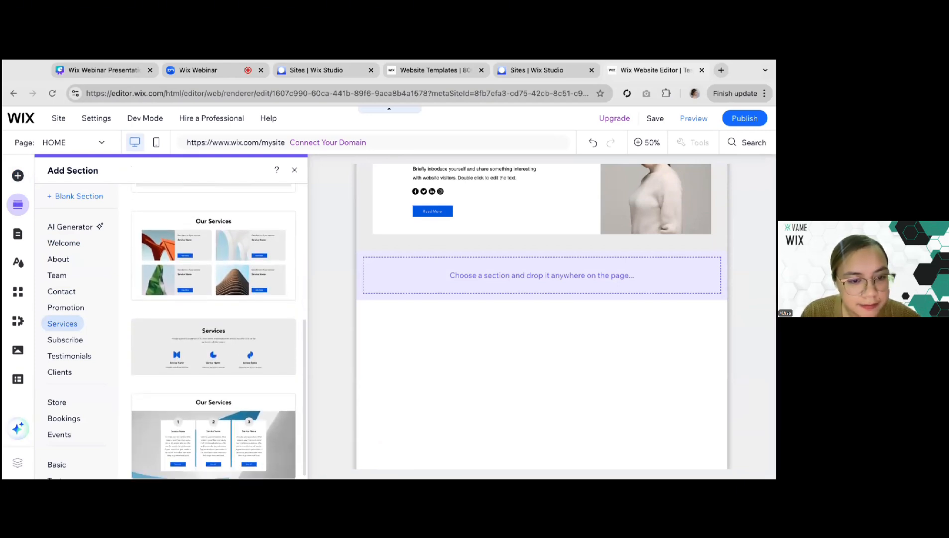
pyautogui.scroll(3, 221, 381)
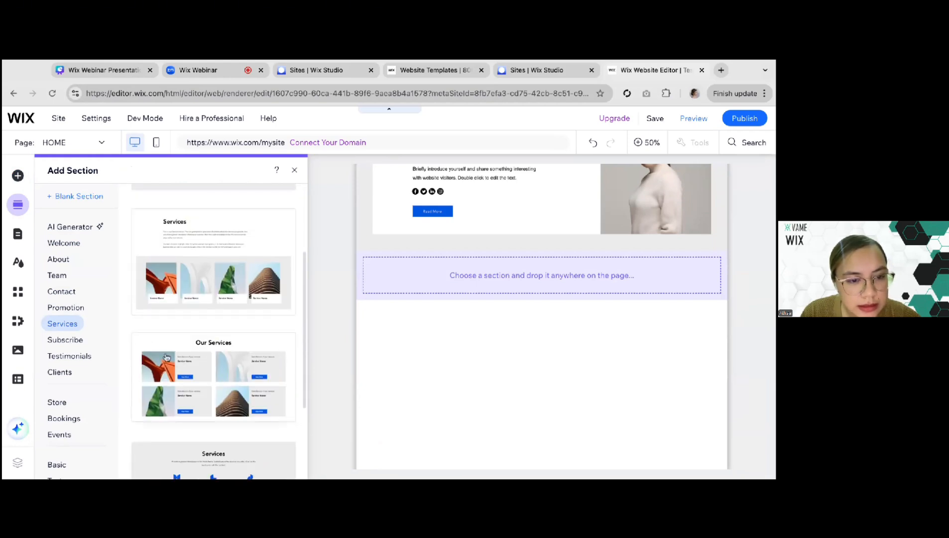
pyautogui.scroll(3, 174, 317)
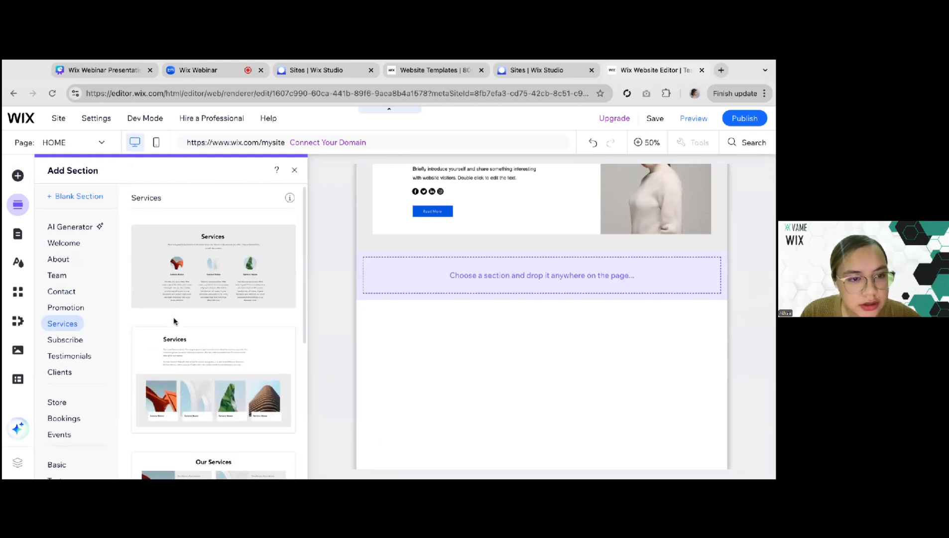
pyautogui.moveTo(177, 260); pyautogui.dragTo(512, 294)
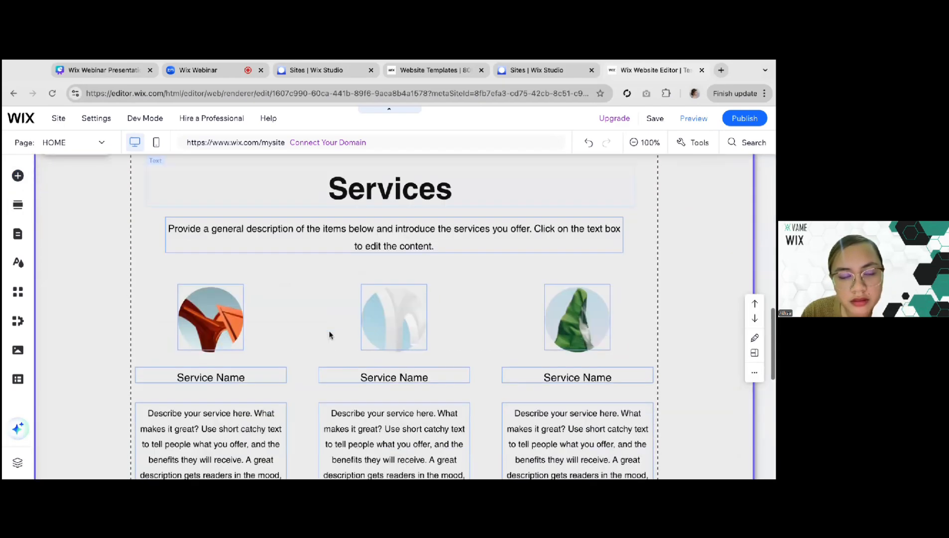
# Replace the first service's name in the Services section with "Web Design"
pyautogui.scroll(1, 278, 309)
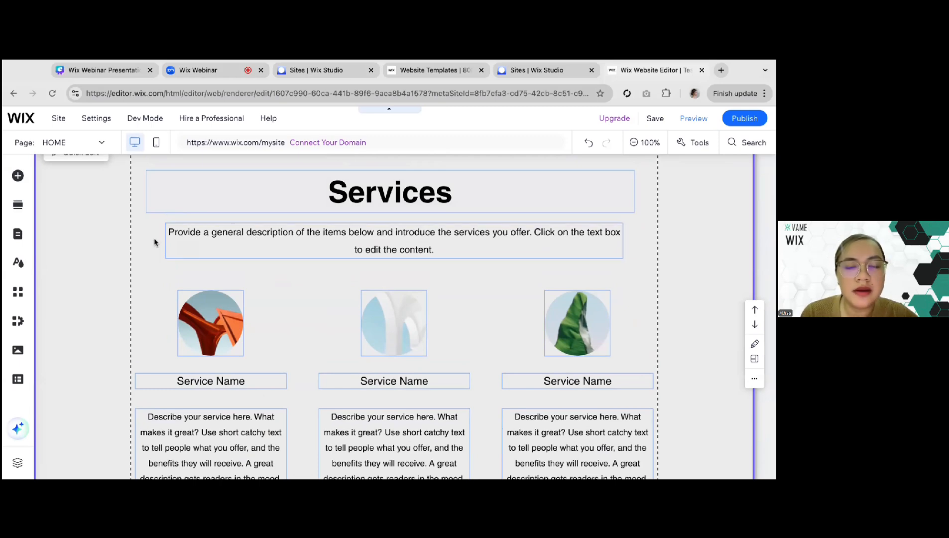
pyautogui.scroll(-3, 155, 249)
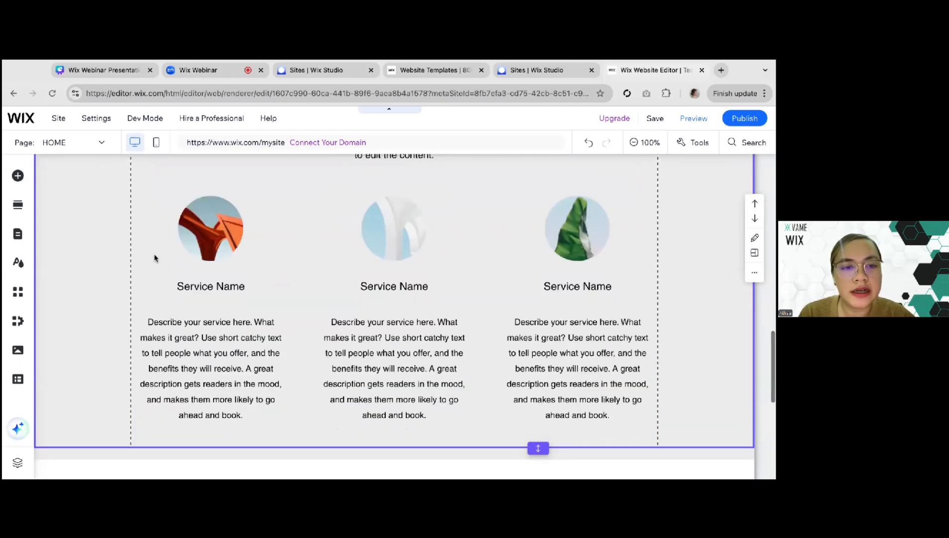
pyautogui.doubleClick(195, 259)
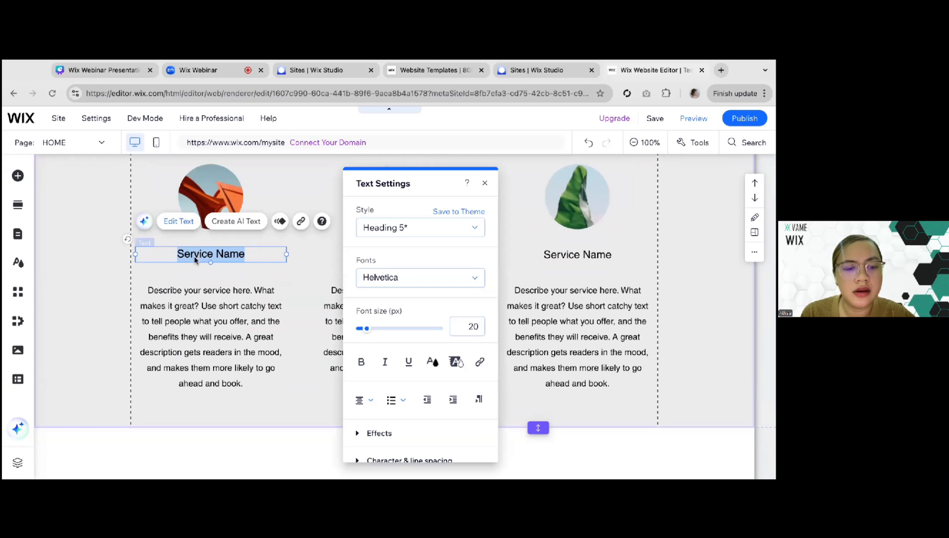
pyautogui.write('M')
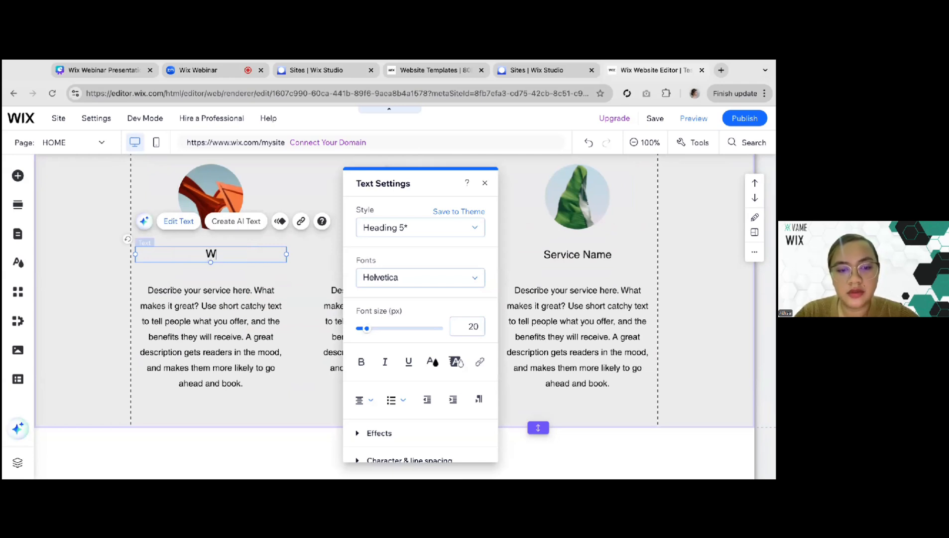
pyautogui.write('eb Design')
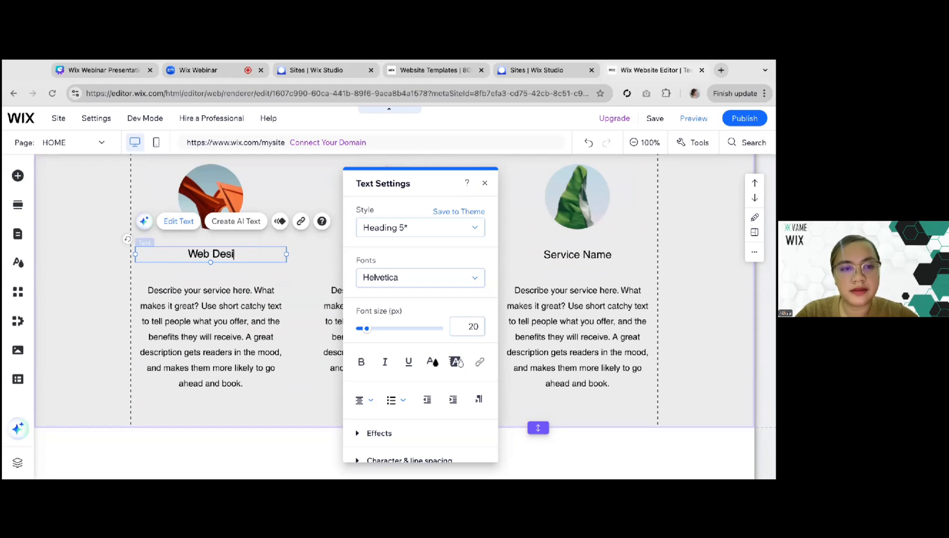
pyautogui.click(200, 322)
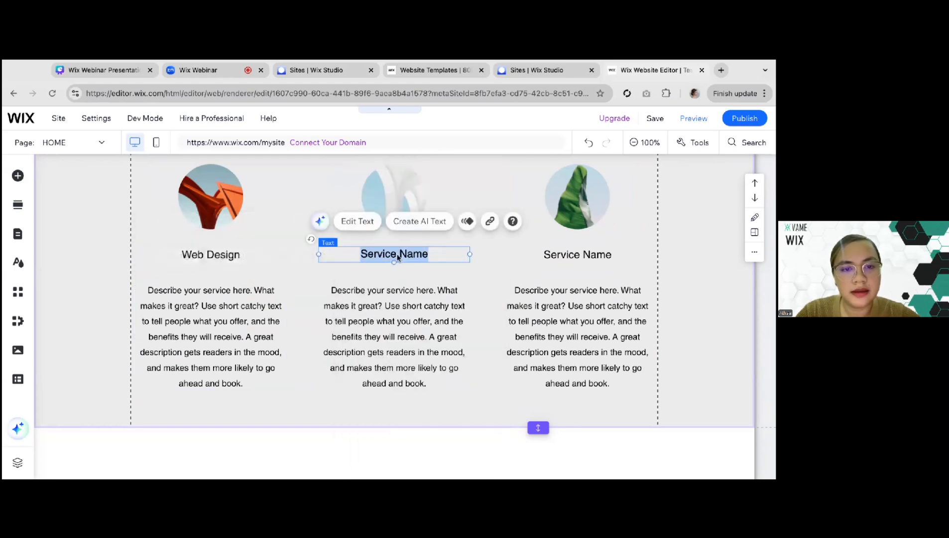
# Replace the second service's name, in the middle column, with "Site Audits"
pyautogui.doubleClick(397, 255)
pyautogui.write('Site Audits')
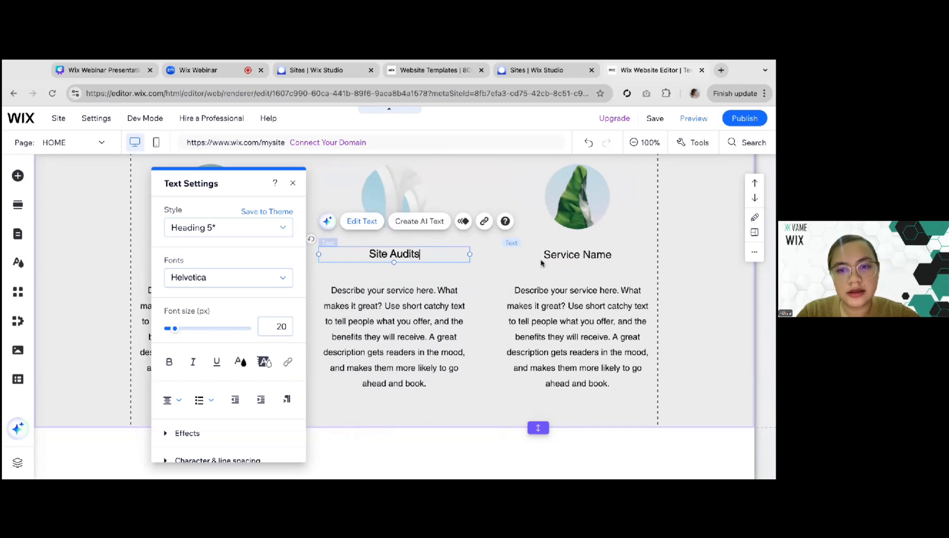
# Replace the third service's name with "Free Consultation"
pyautogui.click(566, 255)
pyautogui.doubleClick(566, 255)
pyautogui.write('Free con')
pyautogui.press('BackSpace')
pyautogui.press('BackSpace')
pyautogui.press('BackSpace')
pyautogui.write('Consultation')
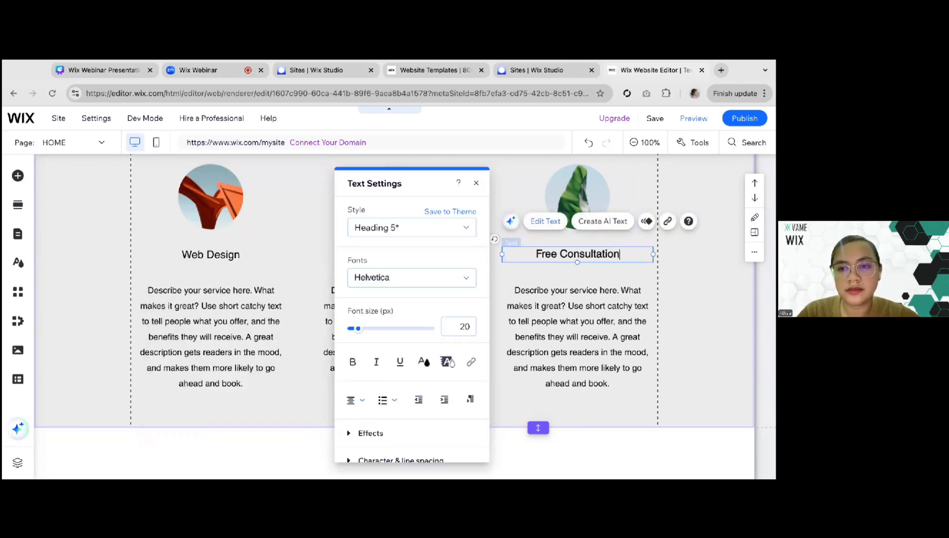
# Extend the lower edge of the Services section to make more empty space below the service descriptions
pyautogui.click(566, 290)
pyautogui.scroll(-1, 567, 299)
pyautogui.click(506, 373)
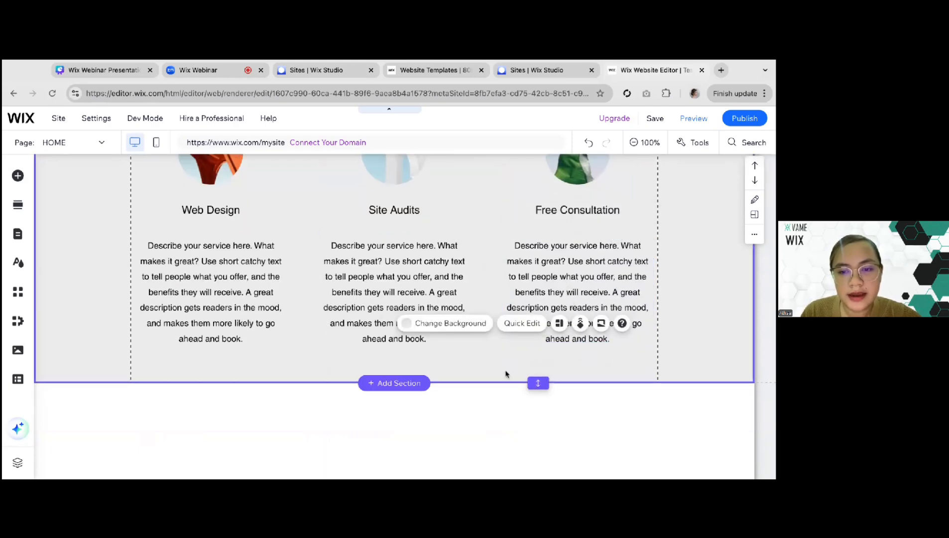
pyautogui.moveTo(536, 382); pyautogui.dragTo(538, 426)
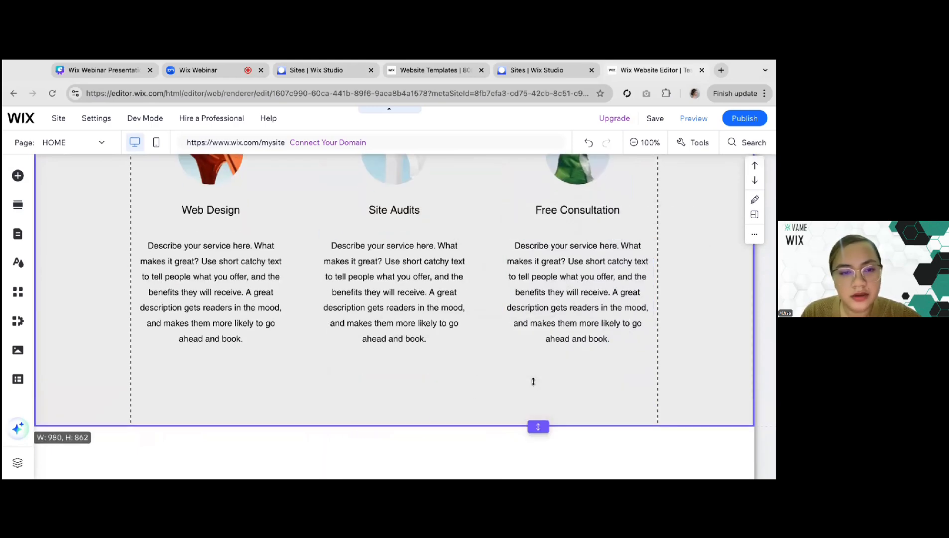
# Add a black themed button labelled "Explore", centred below the service descriptions in the Services section
pyautogui.click(19, 176)
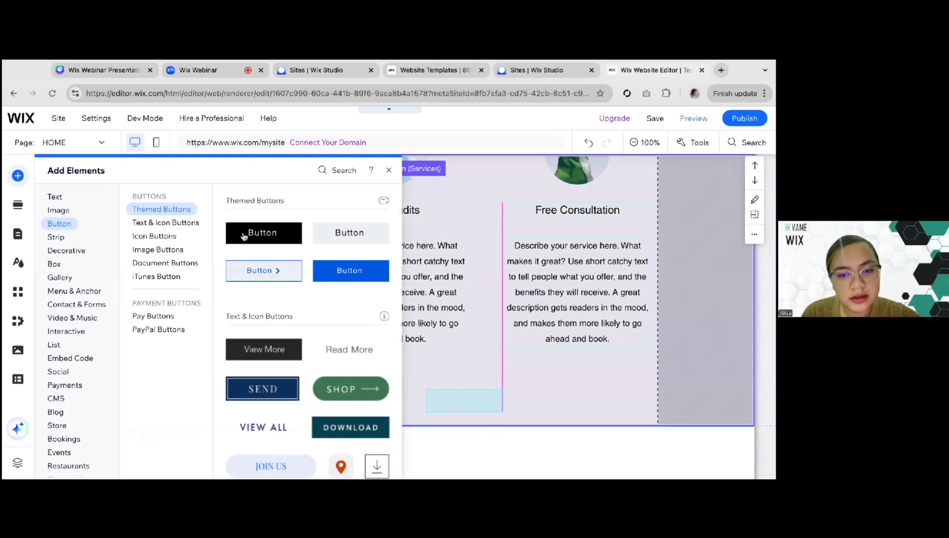
pyautogui.moveTo(243, 236); pyautogui.dragTo(384, 385)
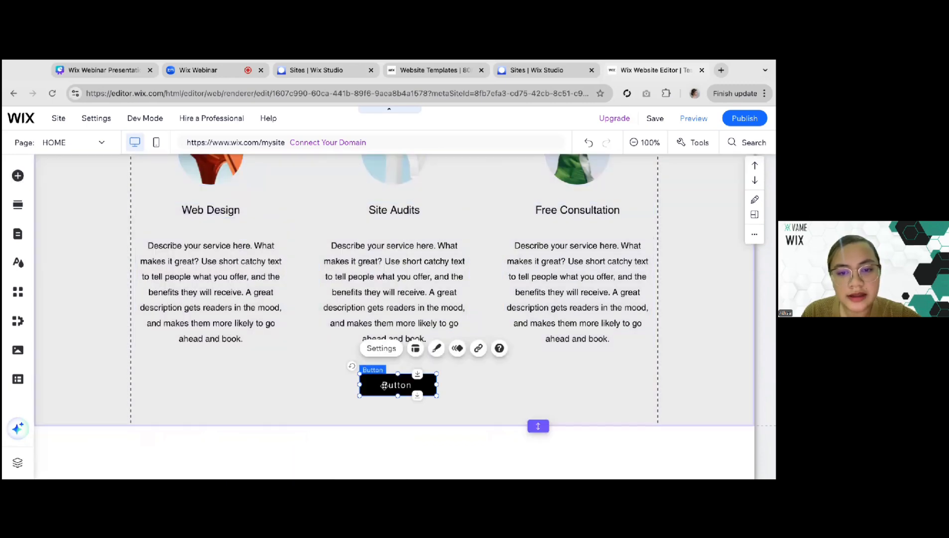
pyautogui.click(382, 348)
pyautogui.click(293, 324)
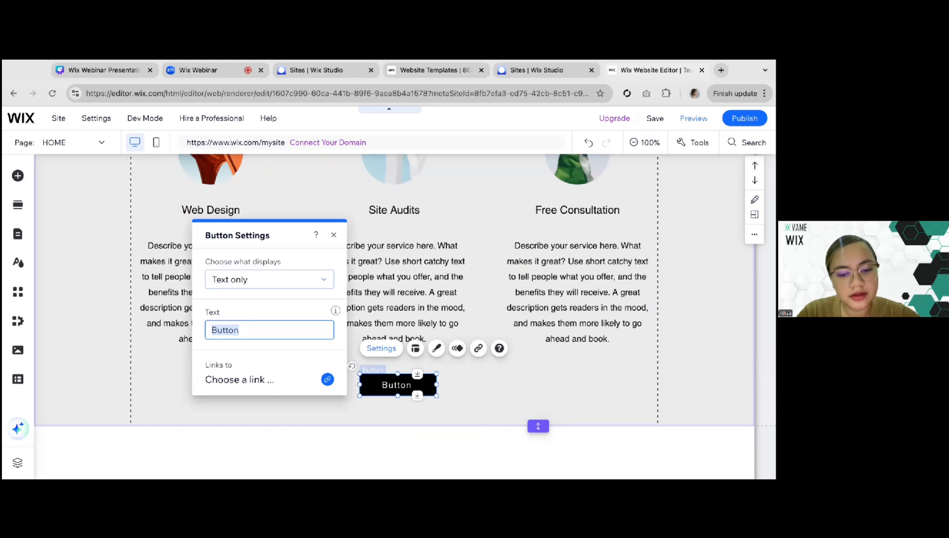
pyautogui.write('K')
pyautogui.press('BackSpace')
pyautogui.write('Expl')
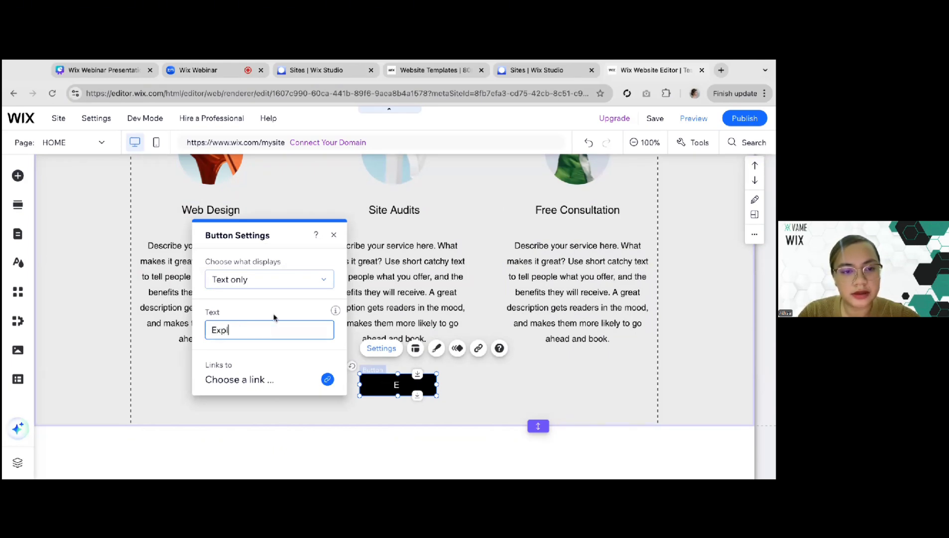
pyautogui.click(117, 369)
pyautogui.moveTo(395, 385); pyautogui.dragTo(392, 384)
pyautogui.click(260, 350)
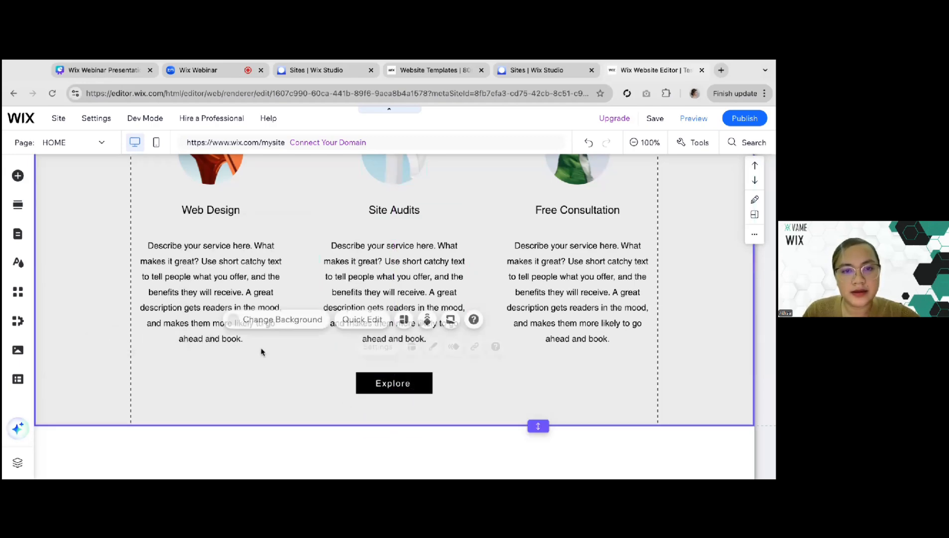
# Review the homepage from header to Services, and check the Testimonials item on the Canva slide of essential homepage elements
pyautogui.scroll(3, 261, 351)
pyautogui.scroll(10, 261, 351)
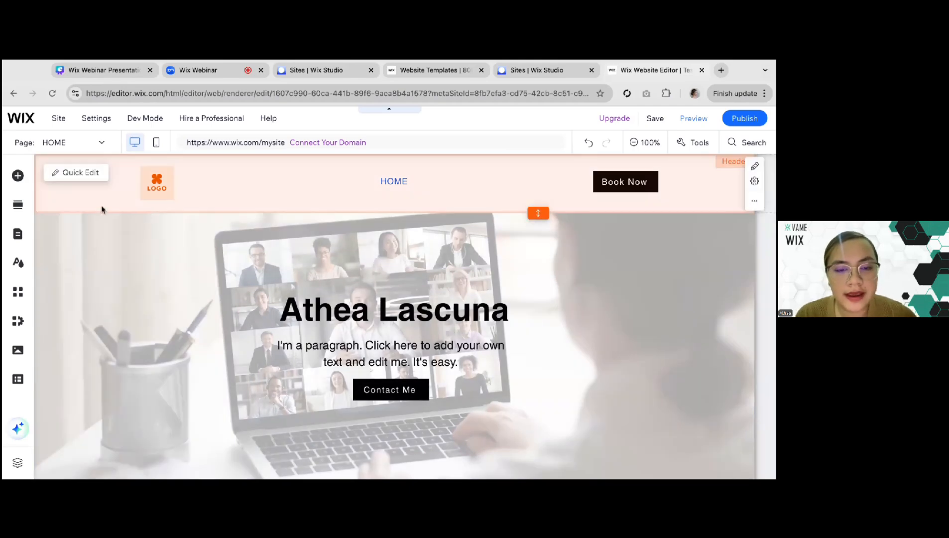
pyautogui.scroll(-6, 102, 209)
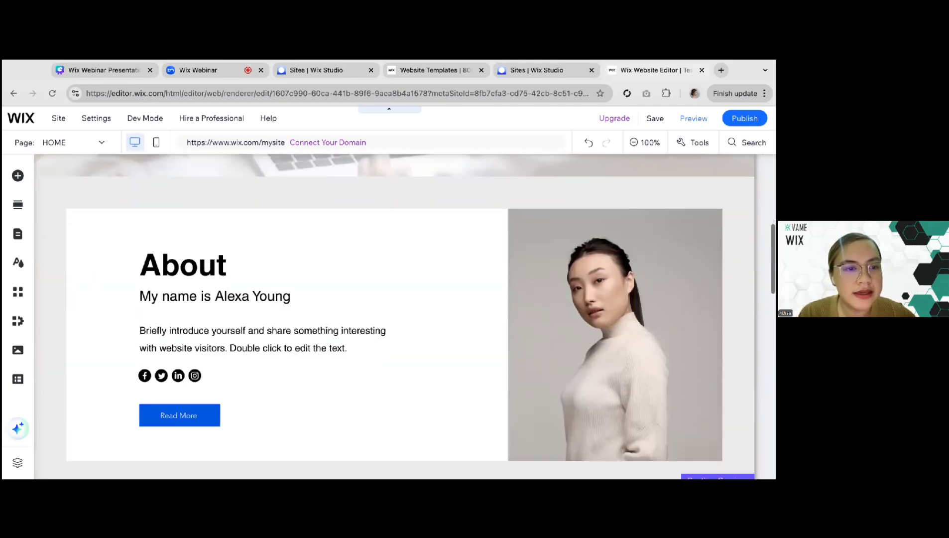
pyautogui.scroll(-1, 59, 331)
pyautogui.scroll(-8, 58, 331)
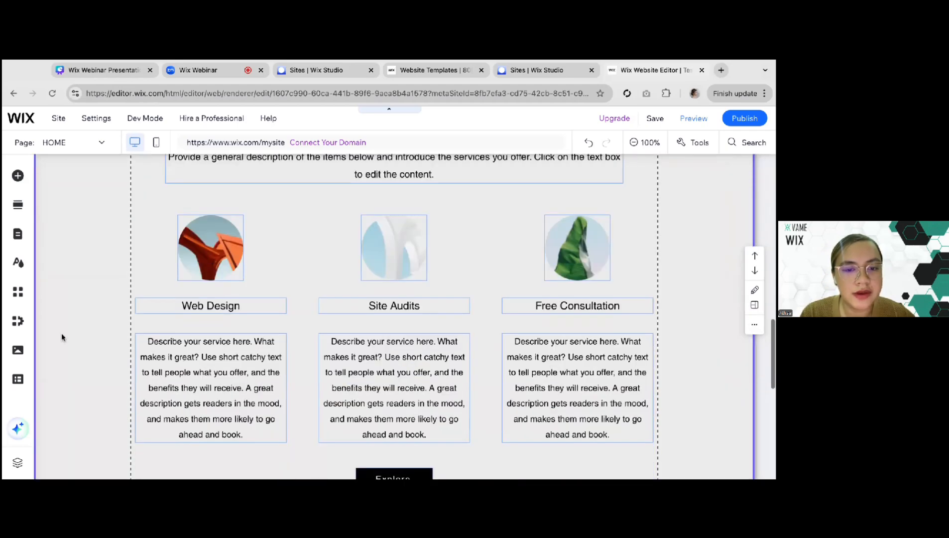
pyautogui.scroll(-3, 62, 337)
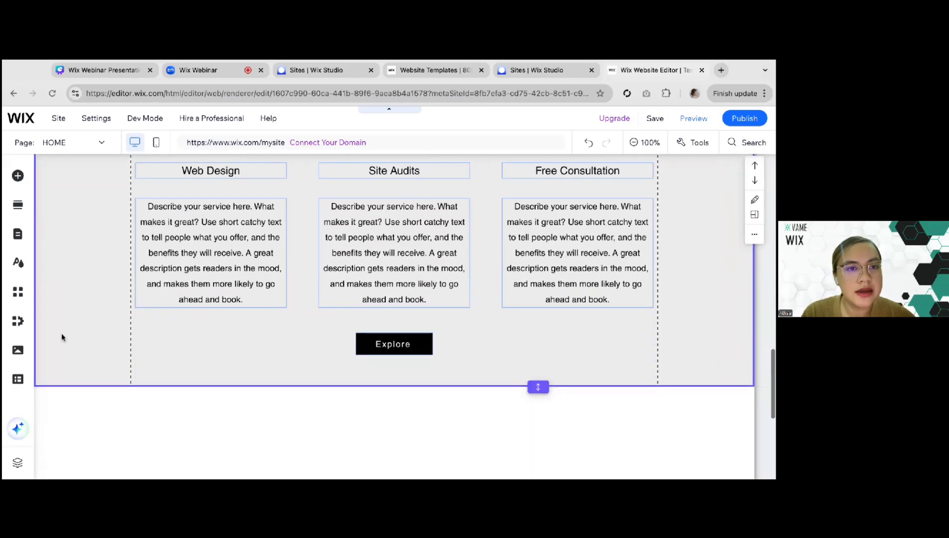
pyautogui.click(119, 70)
pyautogui.click(410, 303)
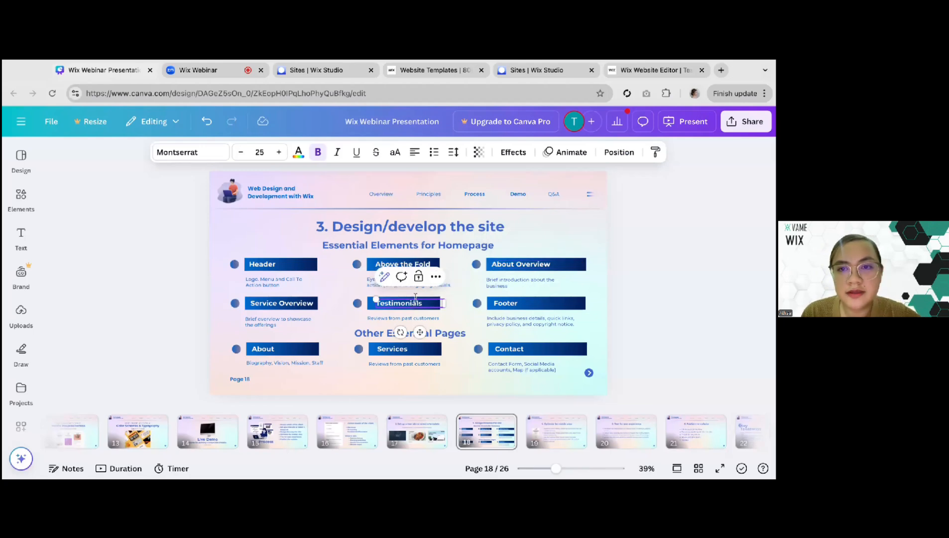
# Return to the Wix Editor and add the designed Testimonials section with the coffee-mug photo slideshow below the Services section
pyautogui.click(629, 78)
pyautogui.click(227, 331)
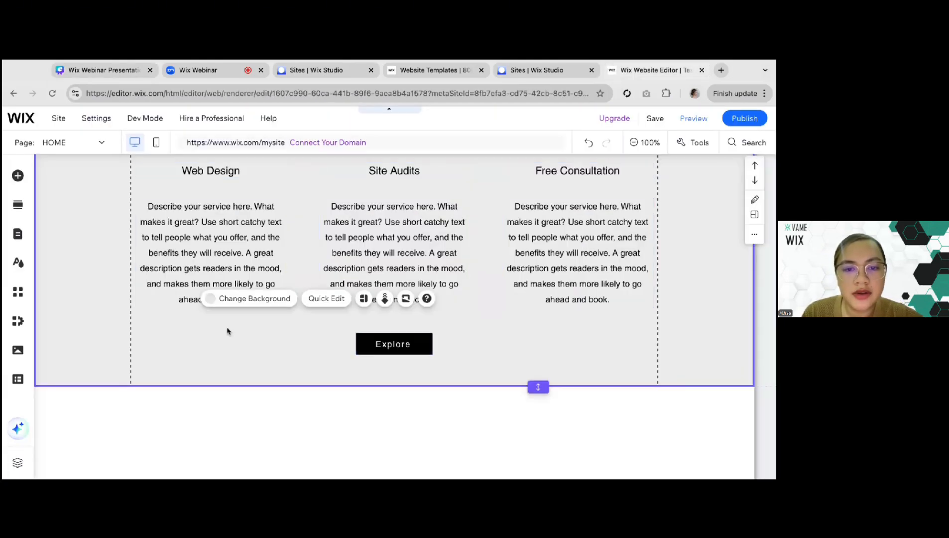
pyautogui.scroll(-3, 227, 331)
pyautogui.click(18, 175)
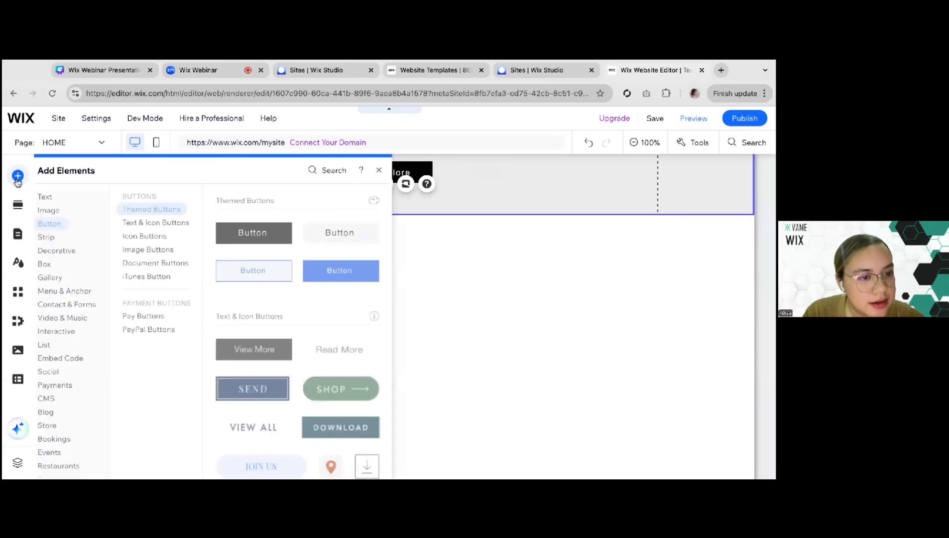
pyautogui.click(15, 213)
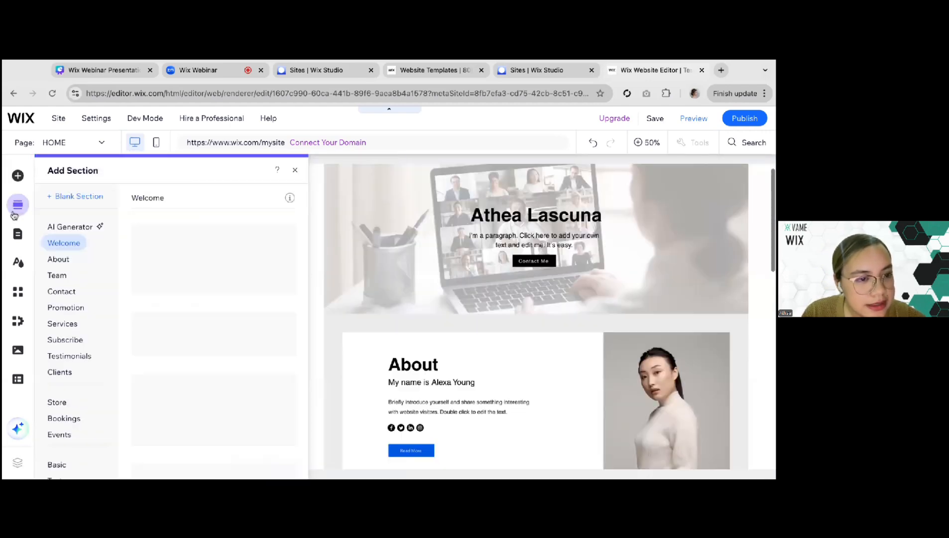
pyautogui.scroll(-2, 75, 317)
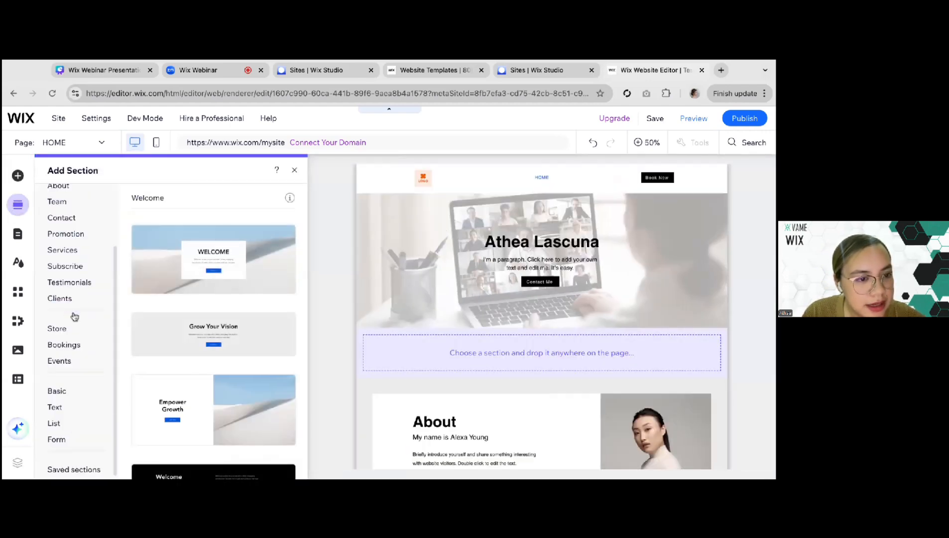
pyautogui.click(64, 285)
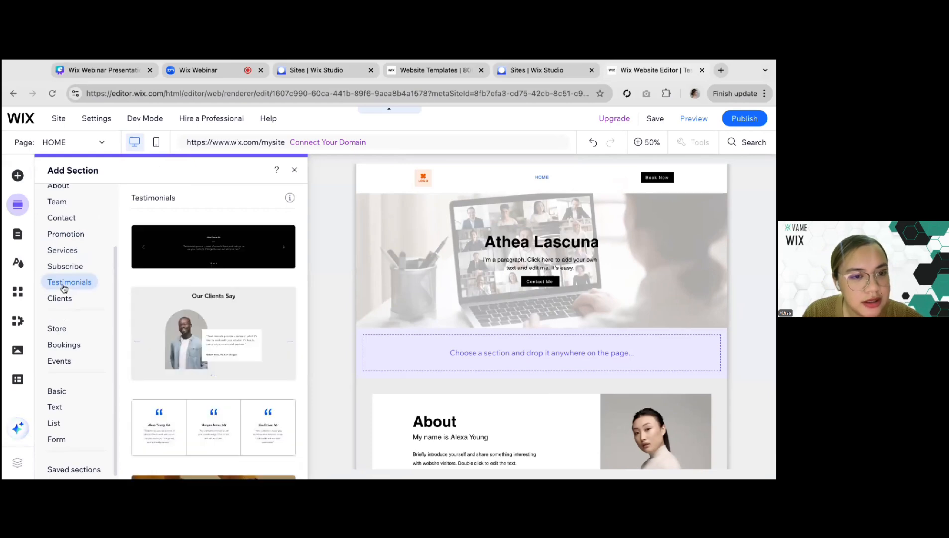
pyautogui.scroll(-4, 241, 339)
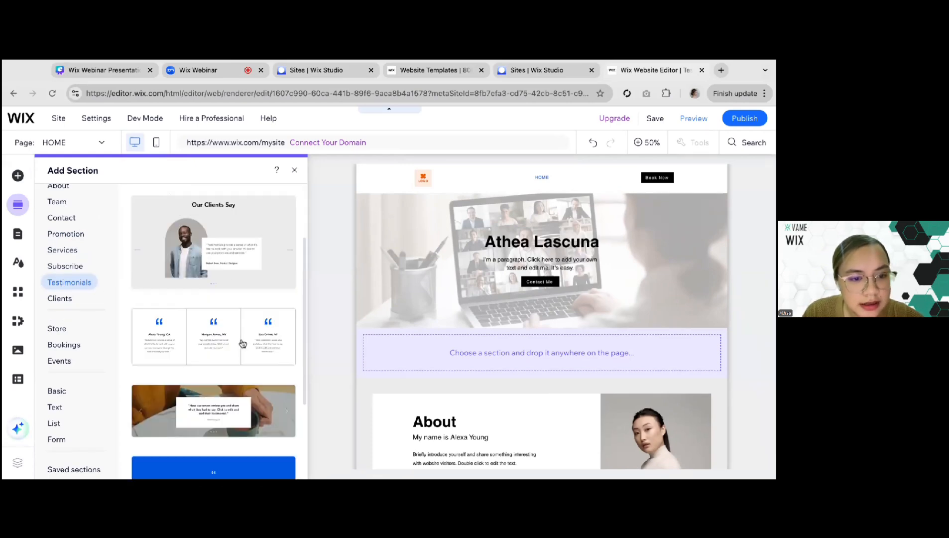
pyautogui.scroll(1, 242, 344)
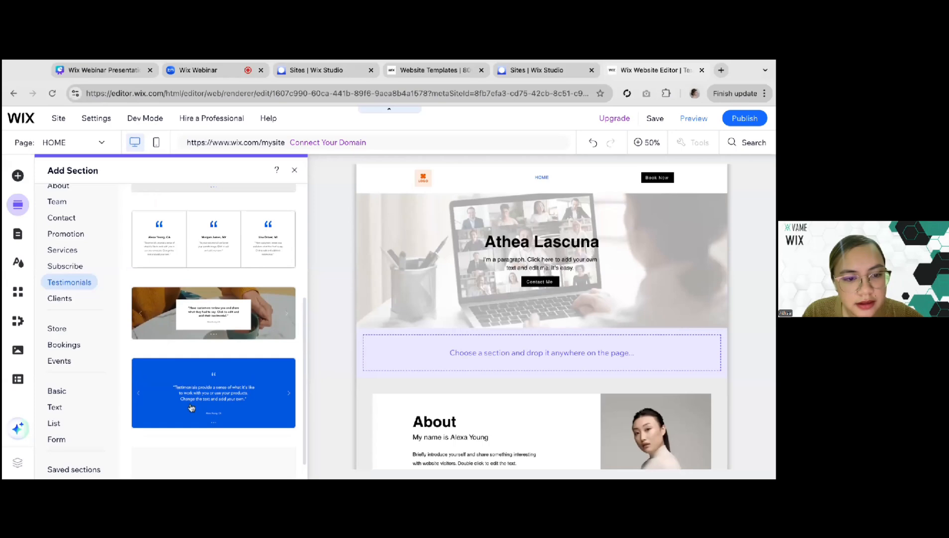
pyautogui.scroll(-5, 427, 366)
pyautogui.click(182, 306)
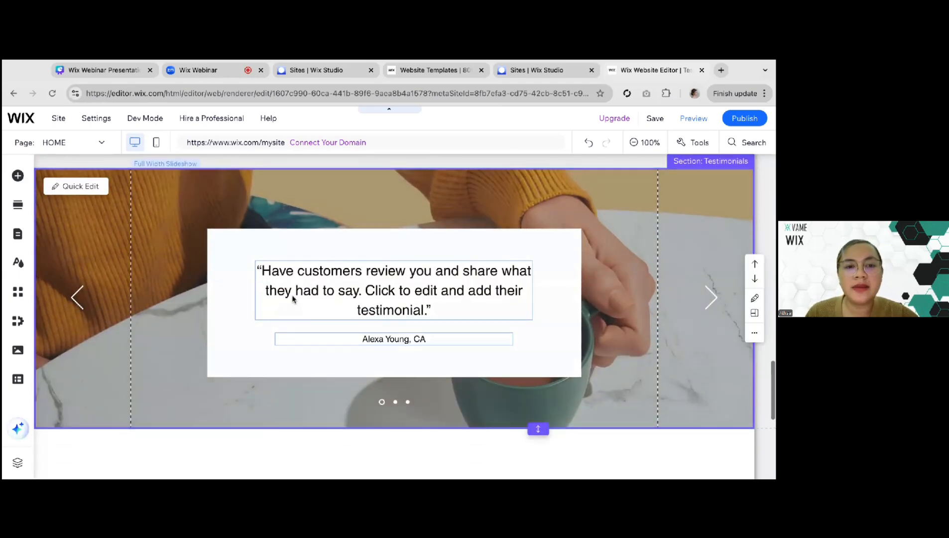
# Examine the new Testimonials slideshow on the page and look over the repeater list elements available to add
pyautogui.click(293, 299)
pyautogui.click(223, 280)
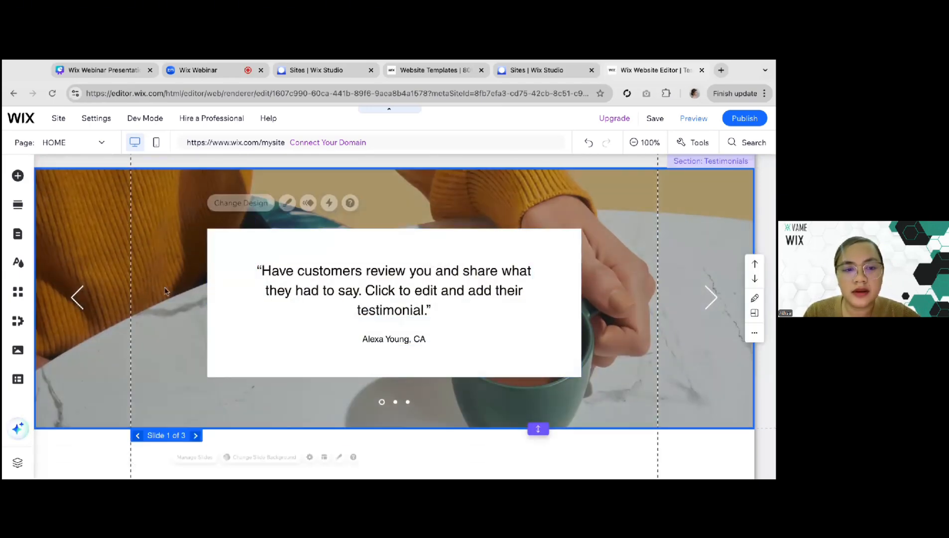
pyautogui.scroll(1, 179, 289)
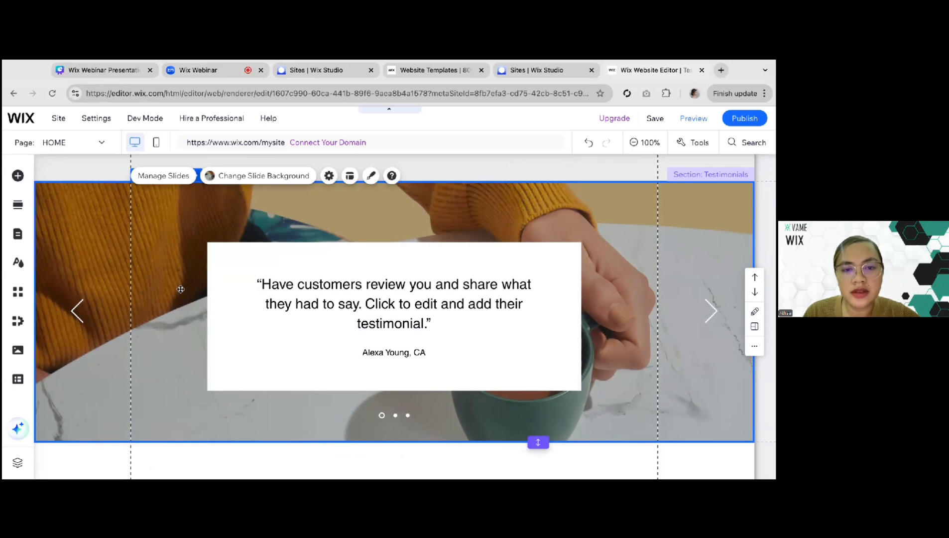
pyautogui.scroll(1, 697, 235)
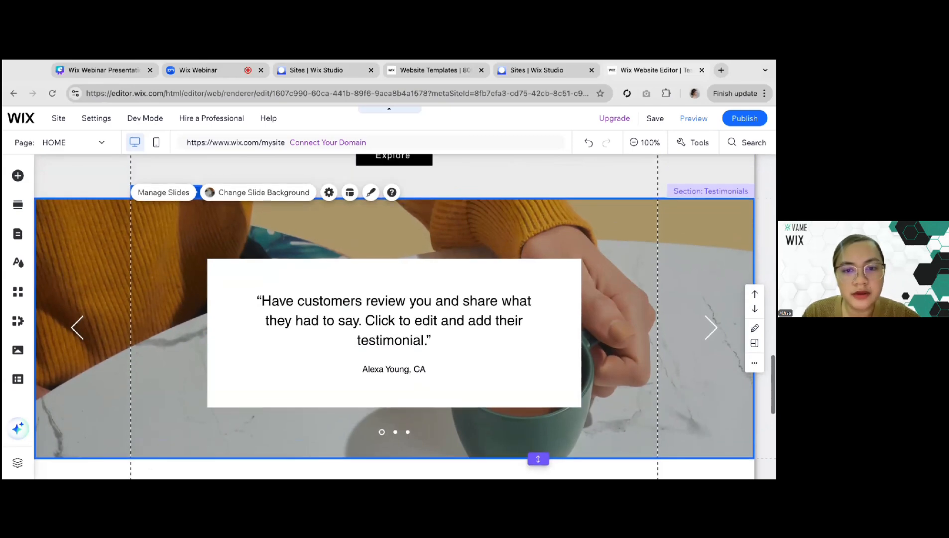
pyautogui.scroll(3, 664, 232)
pyautogui.scroll(-4, 664, 231)
pyautogui.scroll(1, 664, 232)
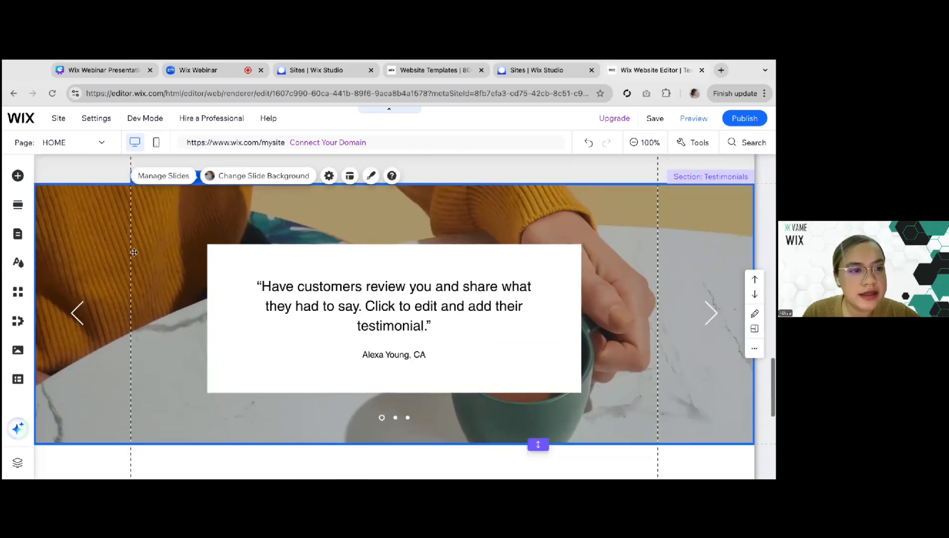
pyautogui.click(18, 176)
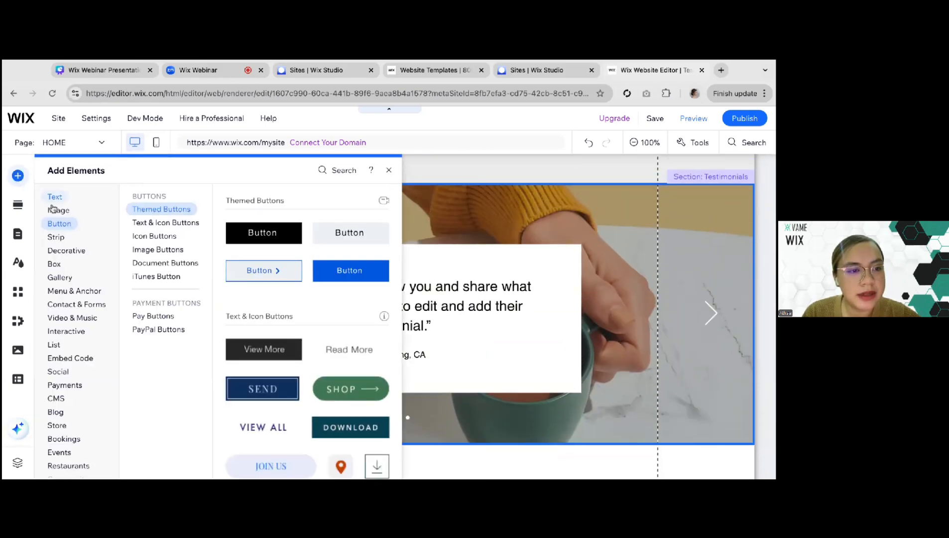
pyautogui.moveTo(54, 344)
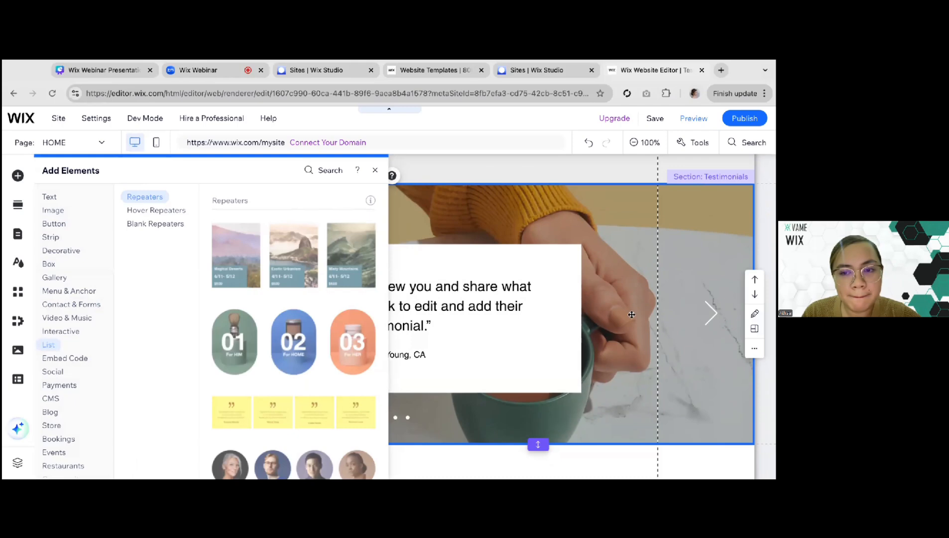
pyautogui.click(412, 295)
pyautogui.scroll(-4, 631, 314)
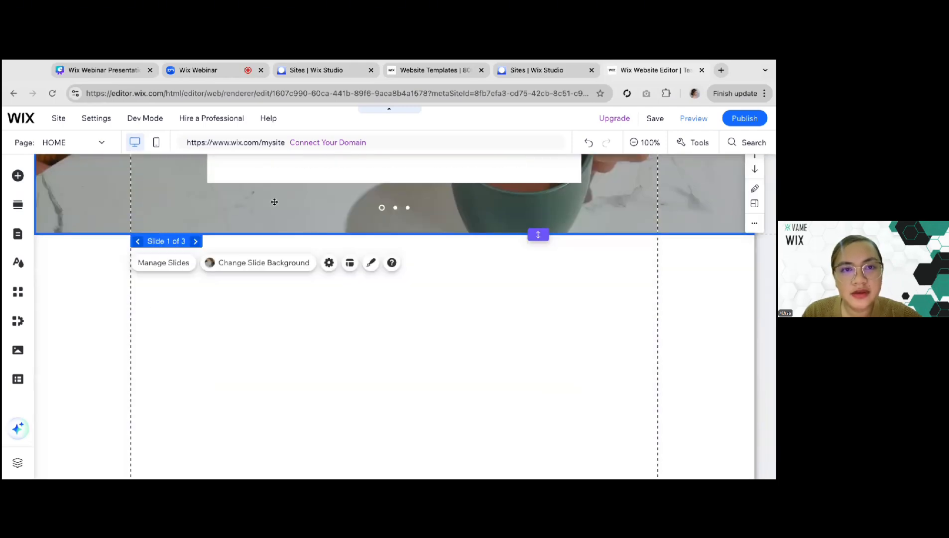
# Switch to the Canva presentation and read the footer requirements on the essential homepage elements slide
pyautogui.click(200, 76)
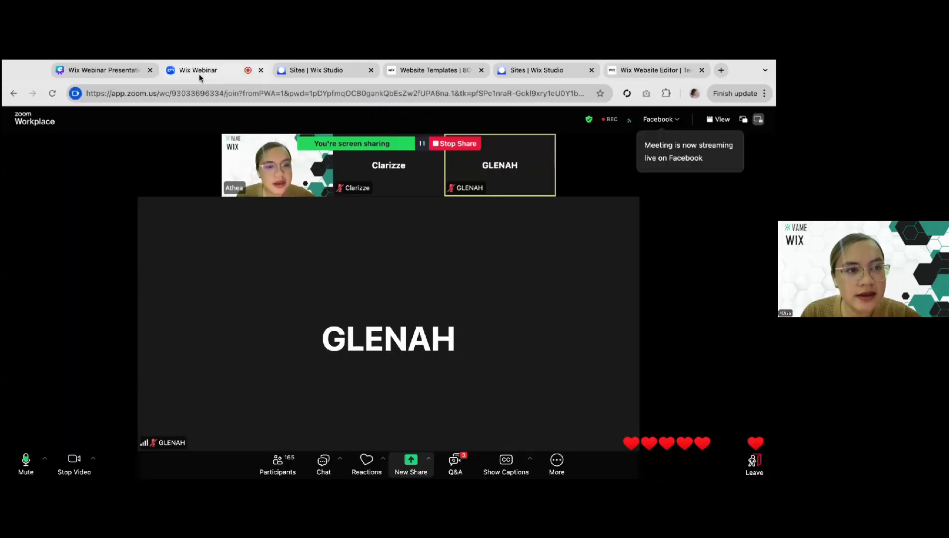
pyautogui.click(100, 70)
pyautogui.click(511, 305)
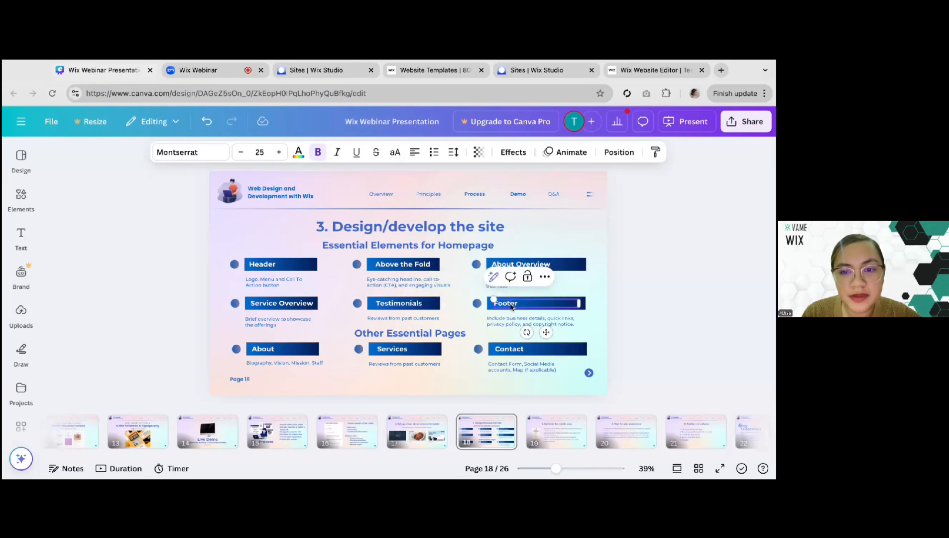
pyautogui.click(510, 324)
pyautogui.click(509, 324)
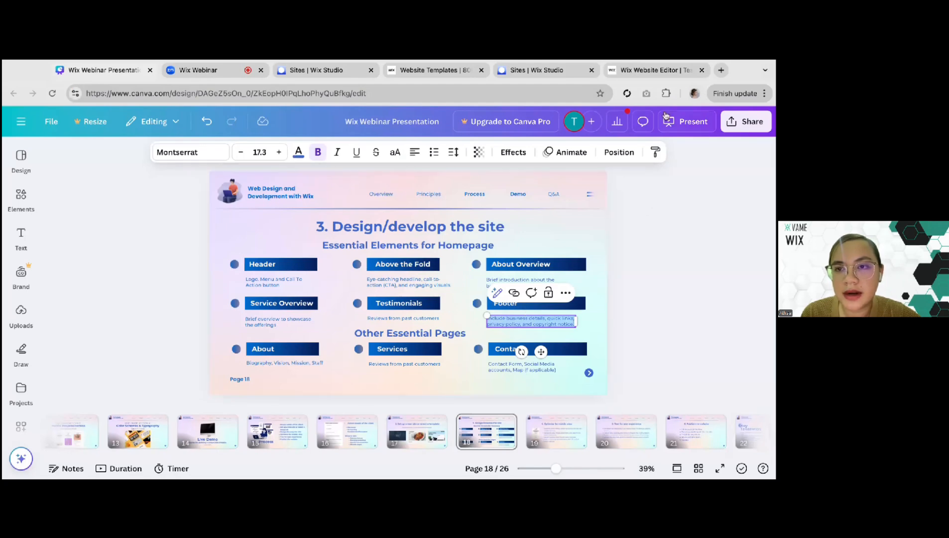
# Return to the Wix Editor and delete the empty untitled section below the Testimonials section
pyautogui.click(652, 69)
pyautogui.scroll(-3, 296, 281)
pyautogui.scroll(3, 131, 286)
pyautogui.scroll(2, 121, 288)
pyautogui.scroll(-3, 120, 289)
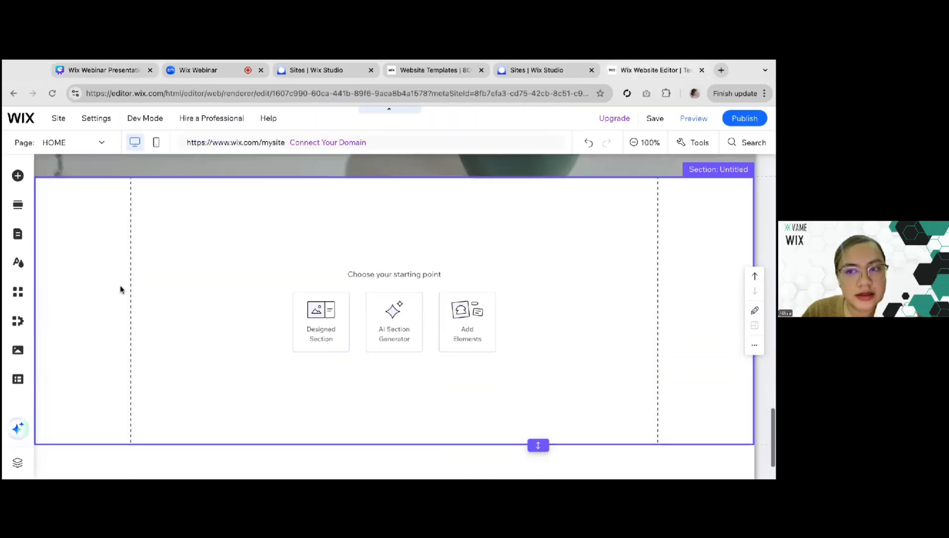
pyautogui.press('Delete')
# Add the custom Logo element to the footer below the Testimonials section and place it at the footer's left edge
pyautogui.click(254, 426)
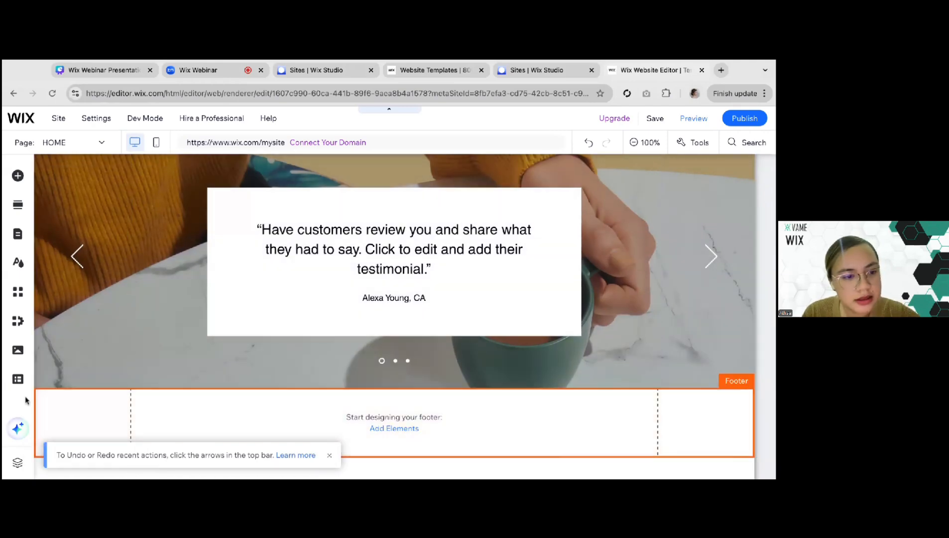
pyautogui.click(18, 176)
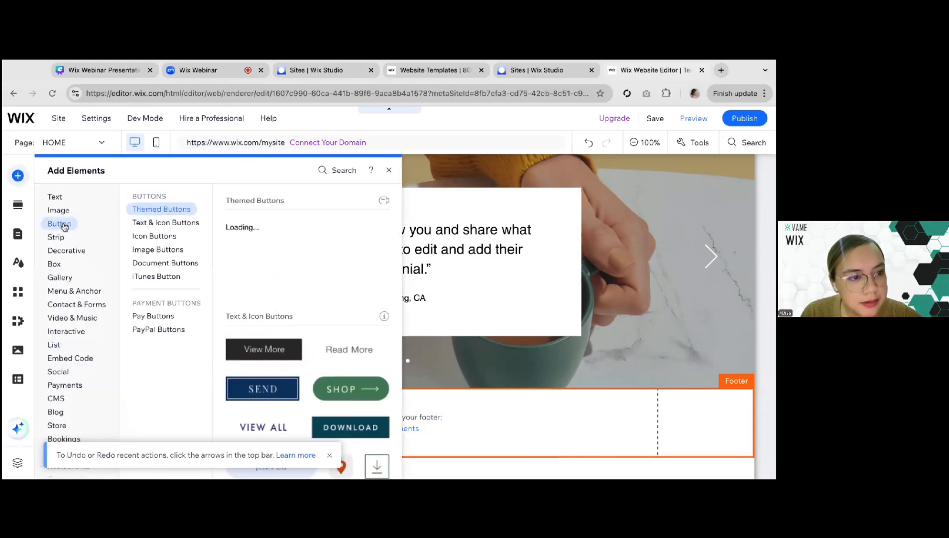
pyautogui.moveTo(57, 210)
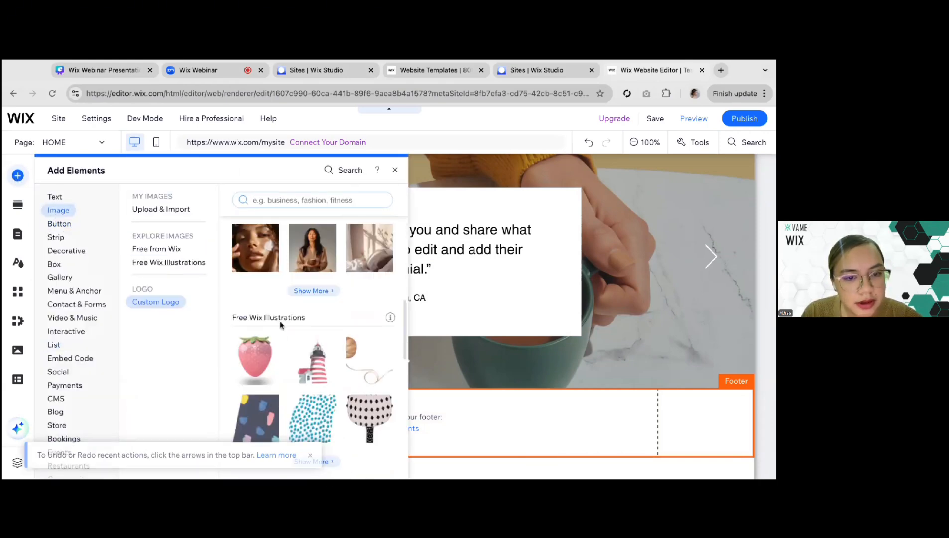
pyautogui.scroll(-10, 238, 257)
pyautogui.scroll(2, 242, 264)
pyautogui.scroll(2, 242, 264)
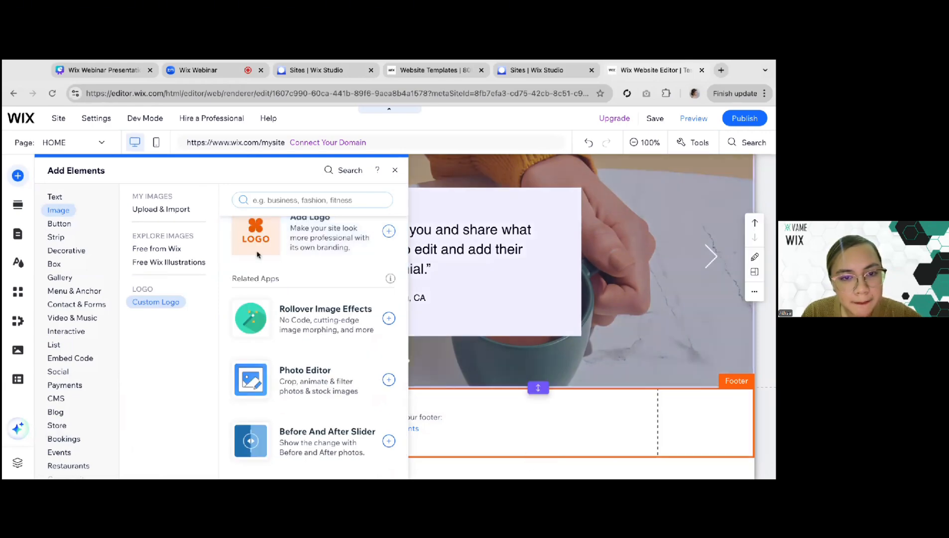
pyautogui.moveTo(512, 425); pyautogui.dragTo(480, 426)
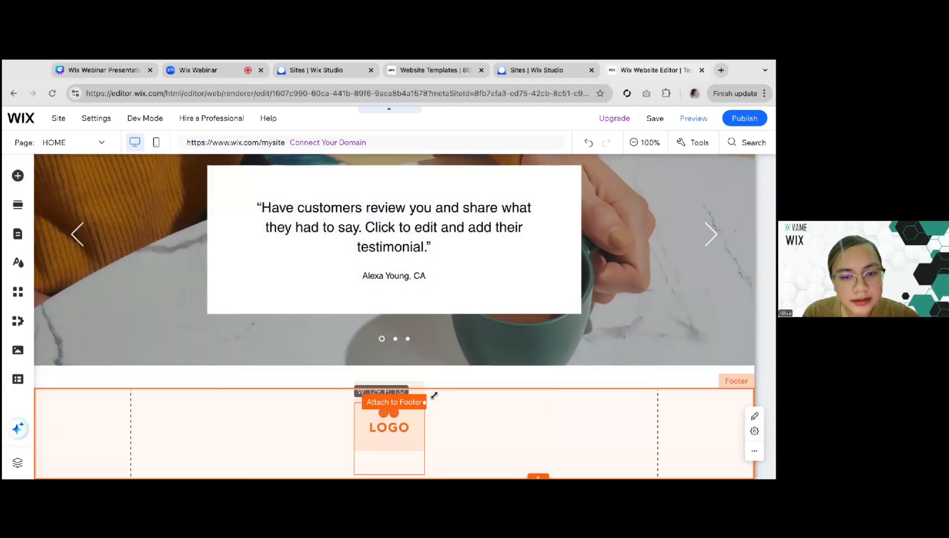
pyautogui.moveTo(402, 418); pyautogui.dragTo(179, 437)
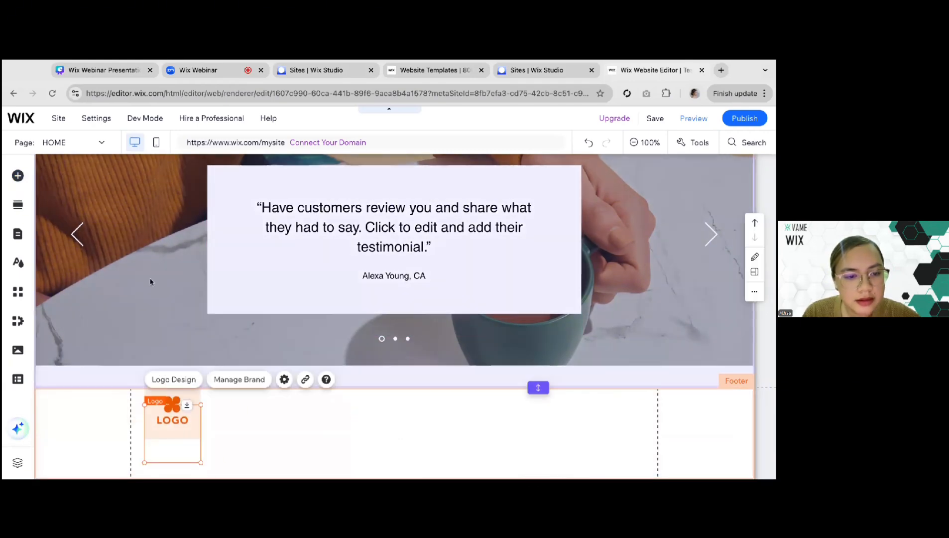
# Add a horizontal menu to the footer beside the logo, narrow it and center its HOME item
pyautogui.click(17, 177)
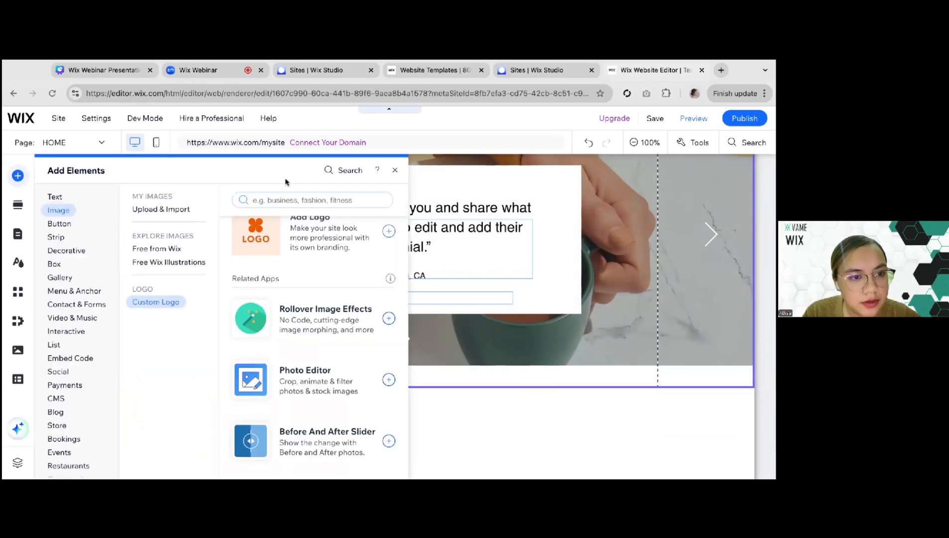
pyautogui.click(60, 277)
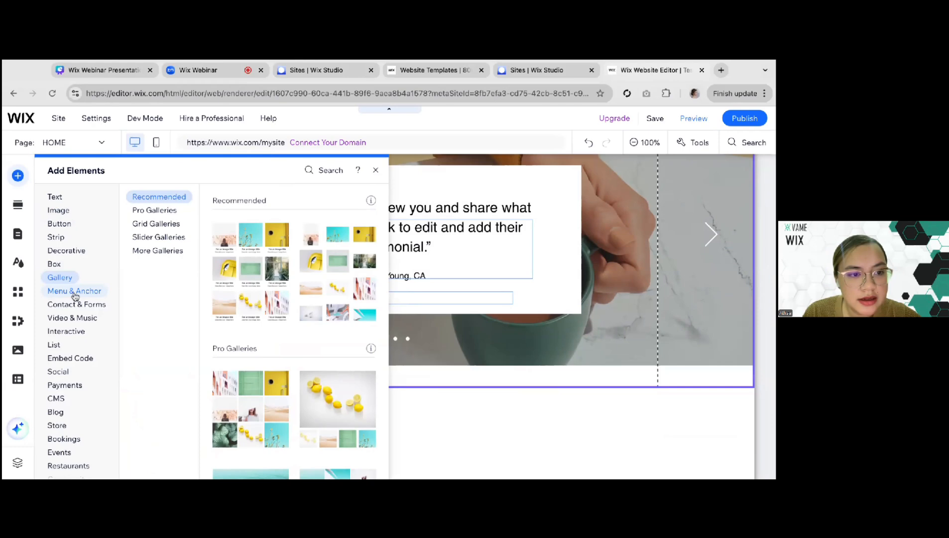
pyautogui.click(75, 294)
pyautogui.click(268, 238)
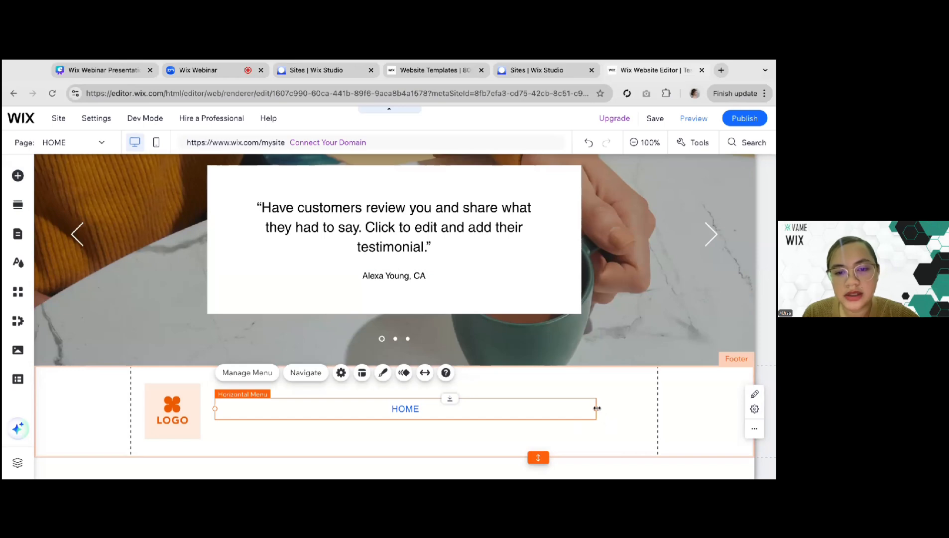
pyautogui.moveTo(597, 409); pyautogui.dragTo(546, 409)
pyautogui.moveTo(462, 407); pyautogui.dragTo(462, 407)
# Add the social bar with black circular icons to the footer and align it at the right end of the menu row
pyautogui.click(18, 175)
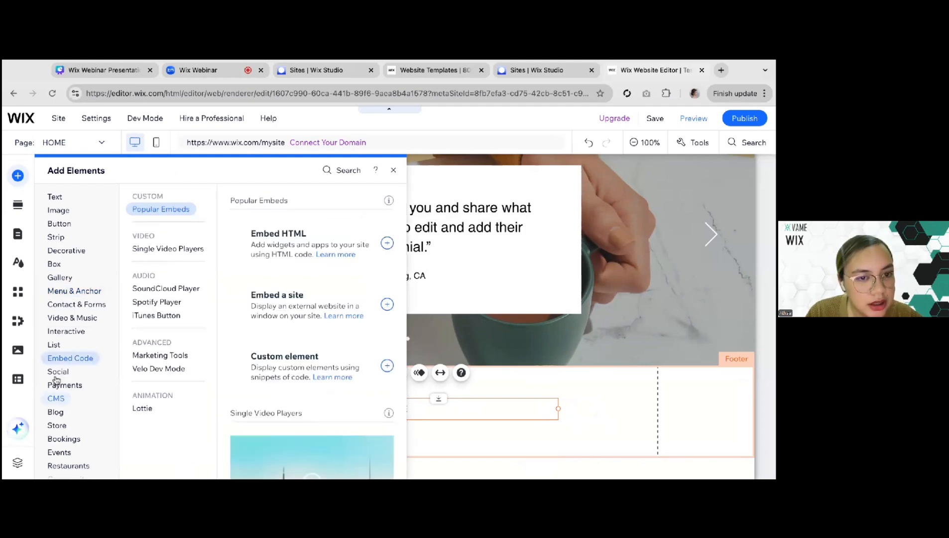
pyautogui.moveTo(57, 372)
pyautogui.moveTo(259, 393); pyautogui.dragTo(485, 435)
pyautogui.click(428, 408)
pyautogui.click(538, 409)
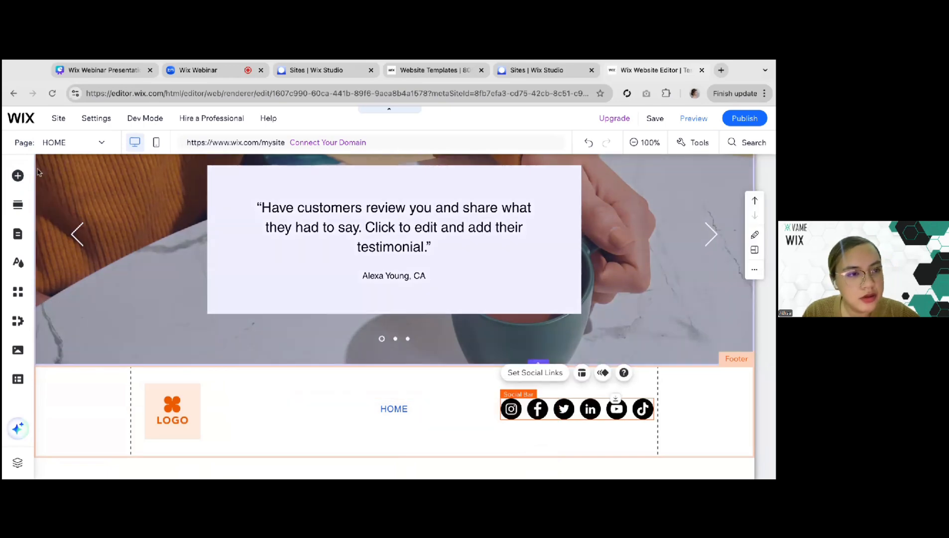
# Add a small paragraph below the footer menu, widen it to one line and replace its text with "Copyright Test Website 2025."
pyautogui.click(18, 176)
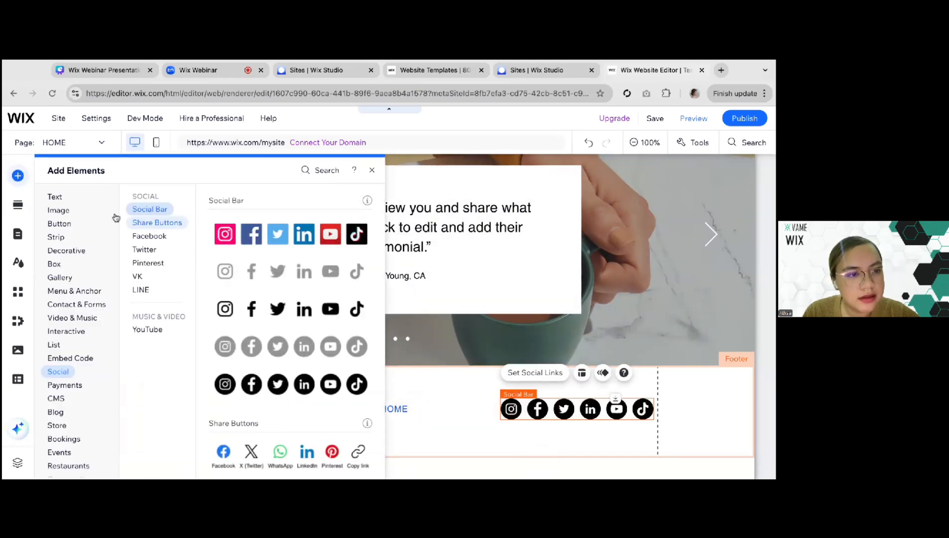
pyautogui.click(56, 196)
pyautogui.scroll(-5, 239, 323)
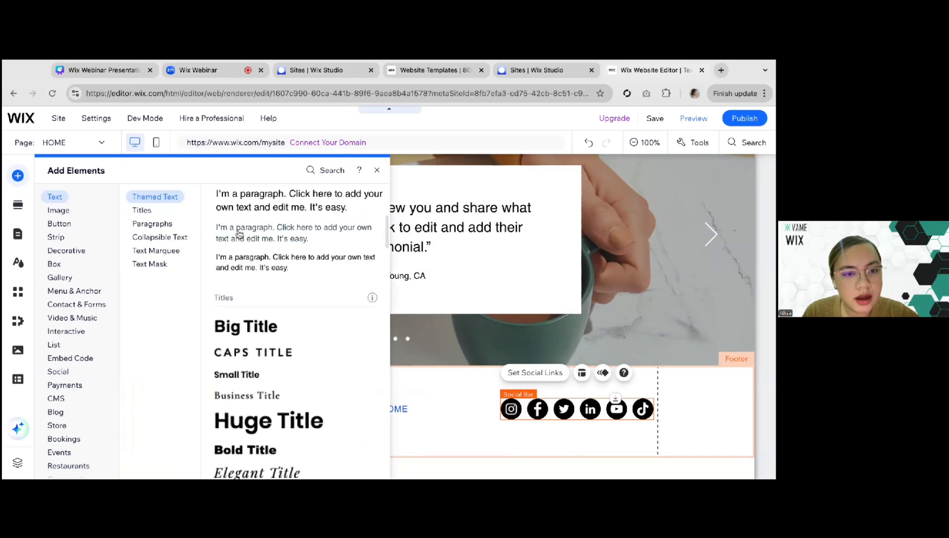
pyautogui.moveTo(240, 262); pyautogui.dragTo(343, 443)
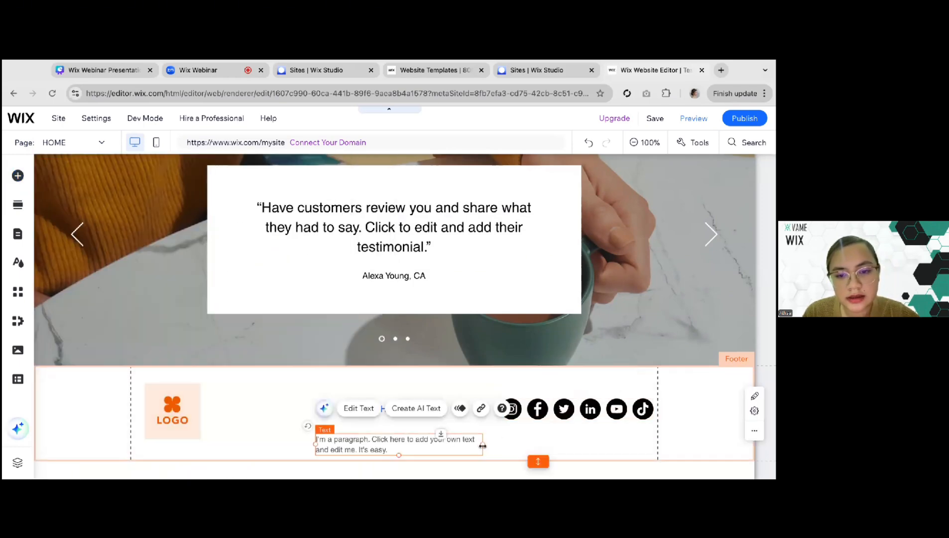
pyautogui.moveTo(483, 446); pyautogui.dragTo(614, 446)
pyautogui.click(358, 415)
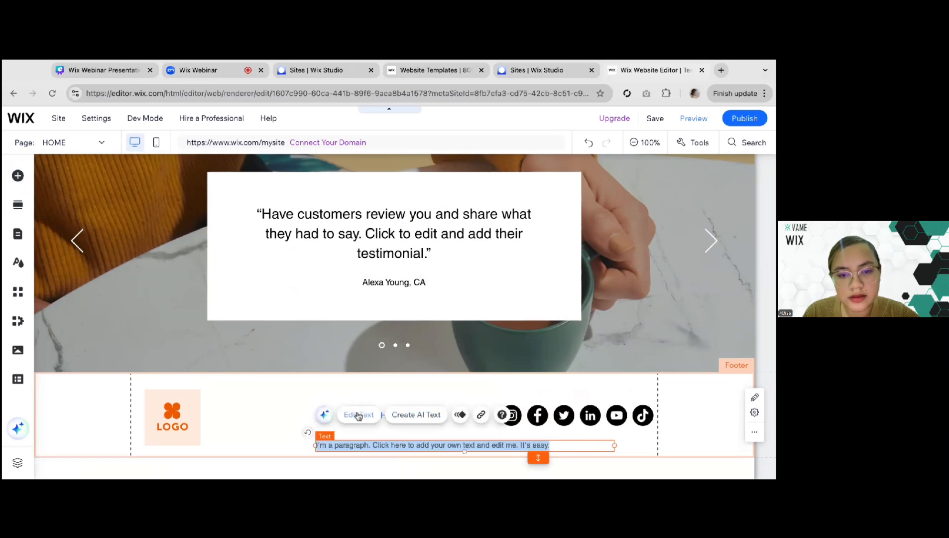
pyautogui.write('Copyring')
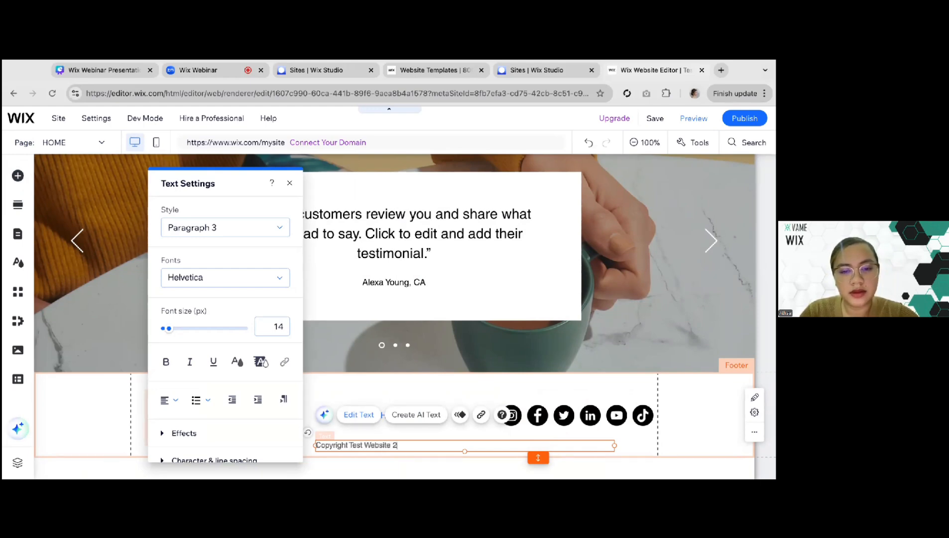
pyautogui.click(62, 427)
# Review the footer's logo, menu and social bar, and look over the homepage from the header to the Services section
pyautogui.click(180, 425)
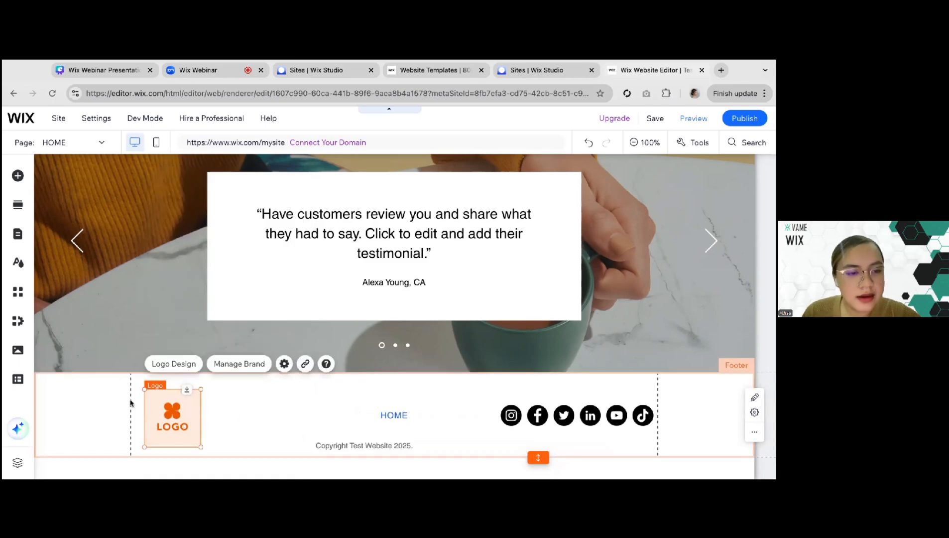
pyautogui.click(225, 434)
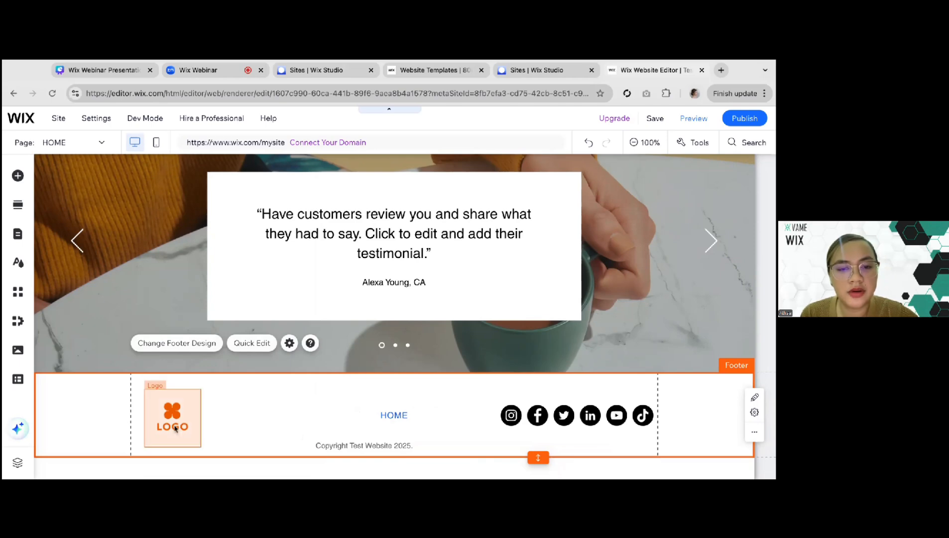
pyautogui.click(384, 420)
pyautogui.click(604, 431)
pyautogui.click(570, 422)
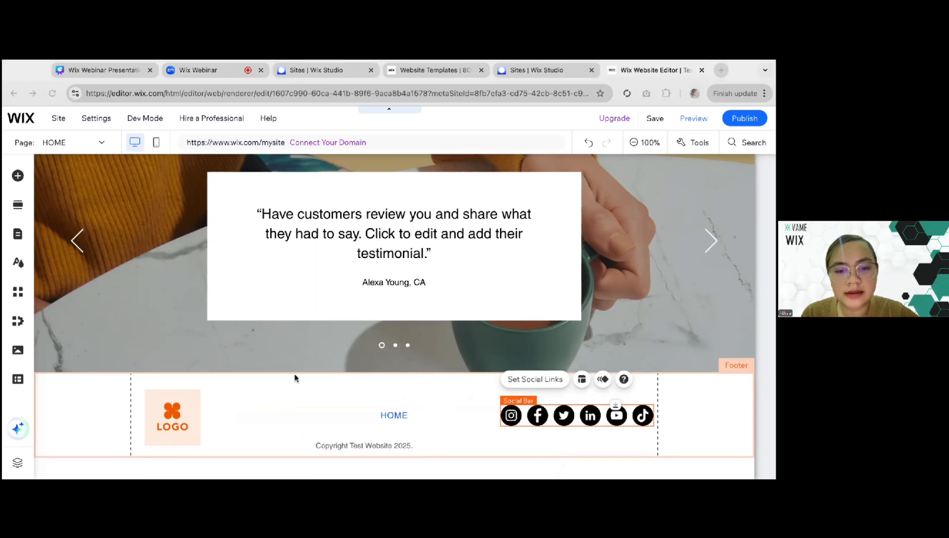
pyautogui.scroll(1, 244, 341)
pyautogui.scroll(-1, 244, 341)
pyautogui.scroll(20, 244, 341)
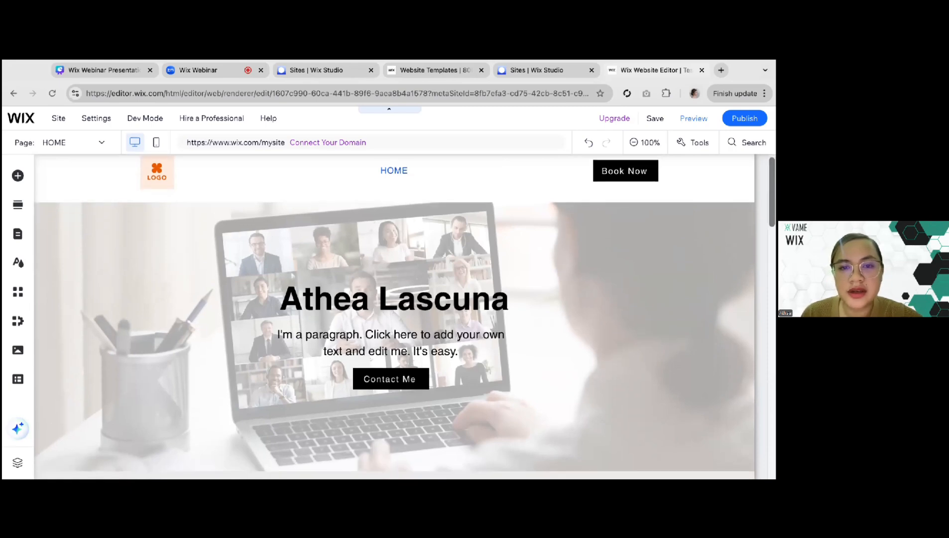
pyautogui.scroll(-3, 371, 205)
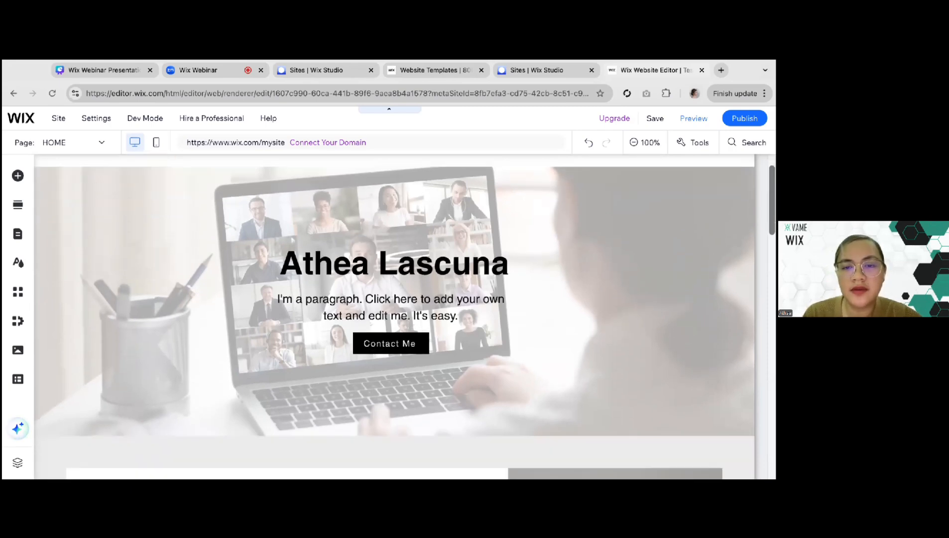
pyautogui.scroll(-5, 371, 205)
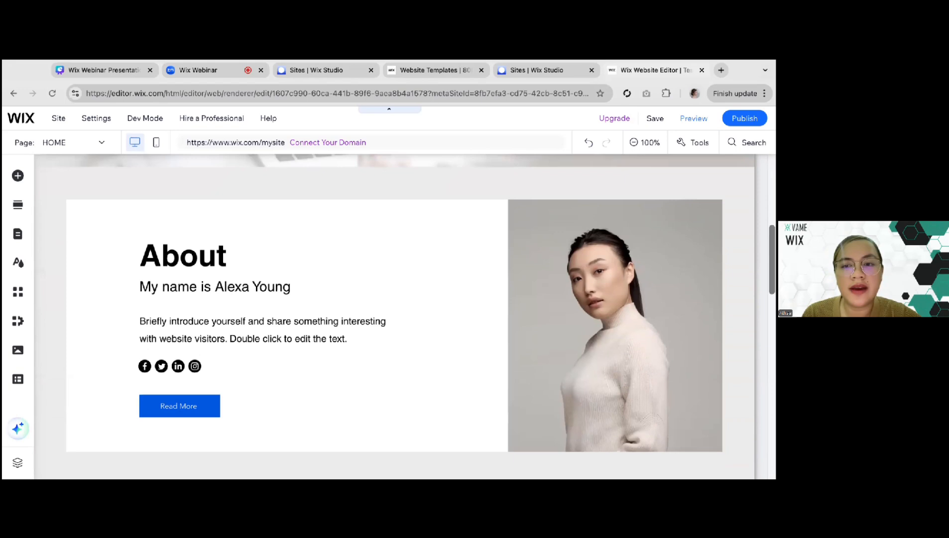
pyautogui.scroll(-1, 388, 299)
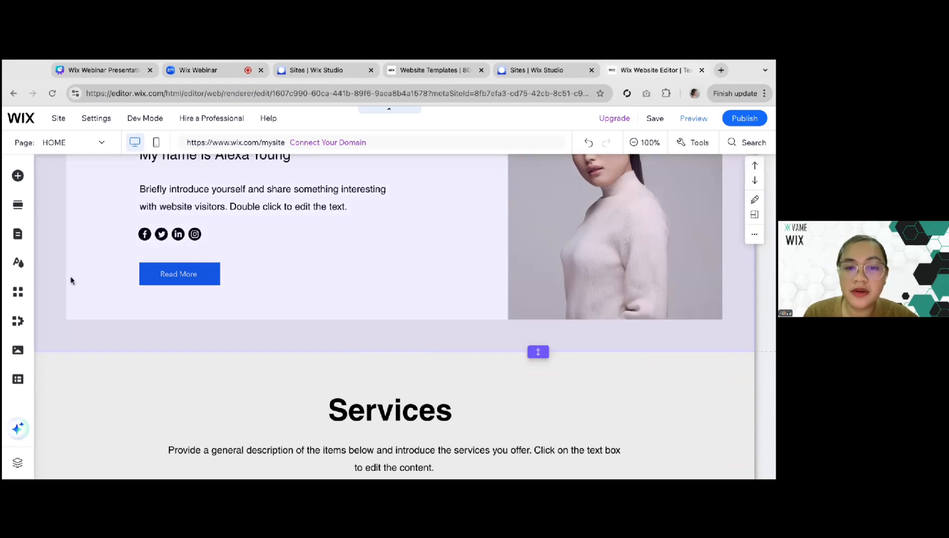
pyautogui.scroll(-1, 70, 280)
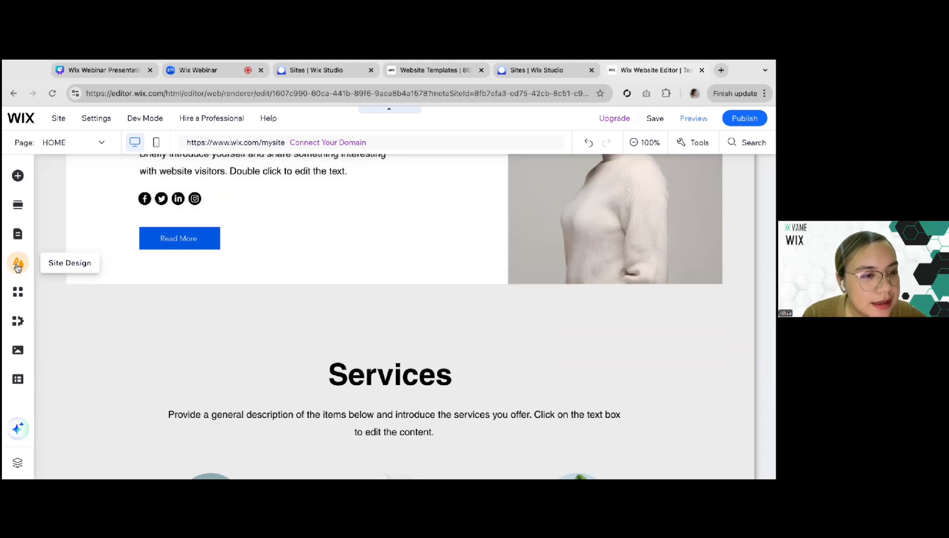
# Apply the featured Energetic site theme and check how it looks across the page sections
pyautogui.click(19, 267)
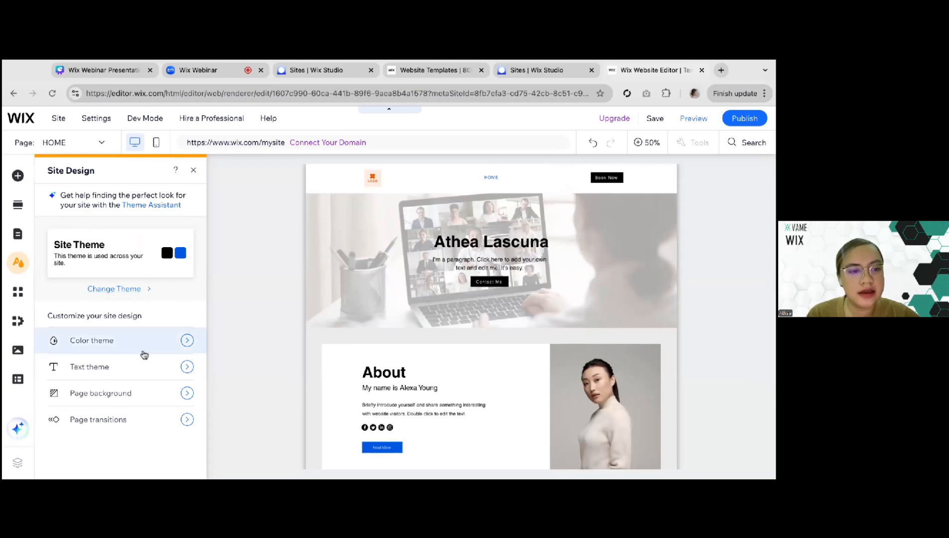
pyautogui.click(131, 291)
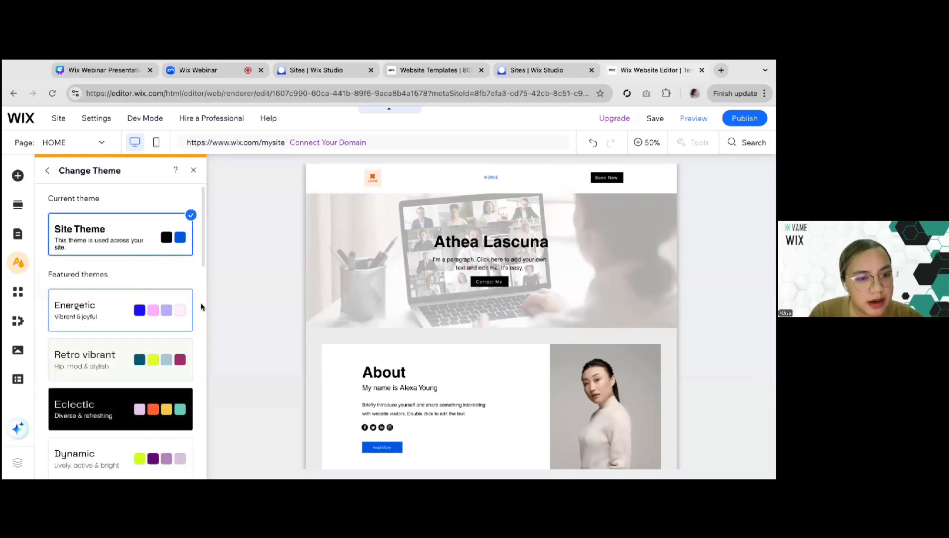
pyautogui.scroll(-1, 202, 307)
pyautogui.scroll(-1, 202, 308)
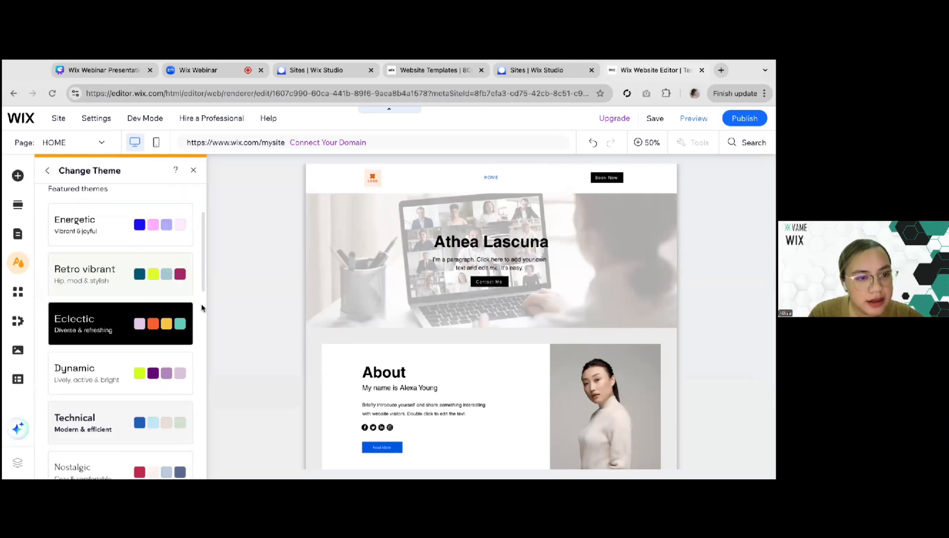
pyautogui.click(123, 242)
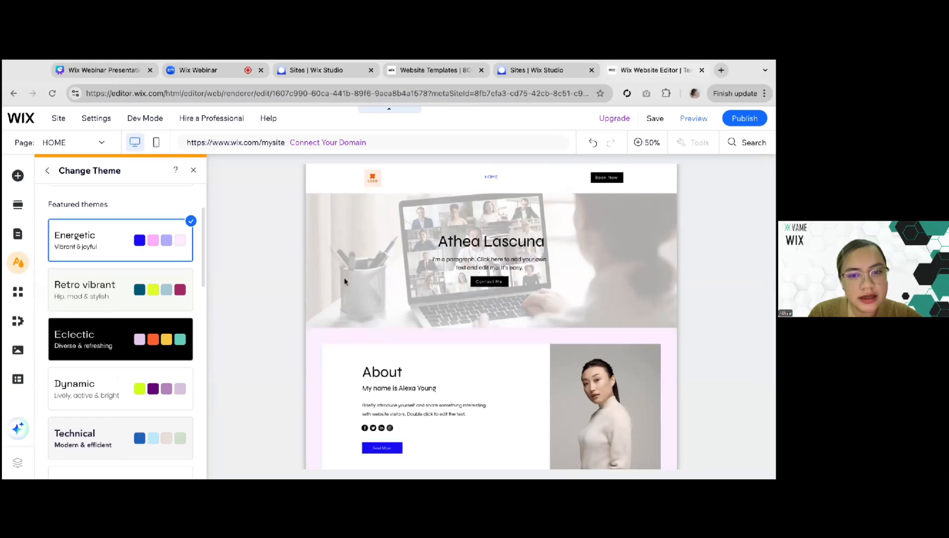
pyautogui.scroll(-5, 378, 341)
pyautogui.scroll(-4, 378, 341)
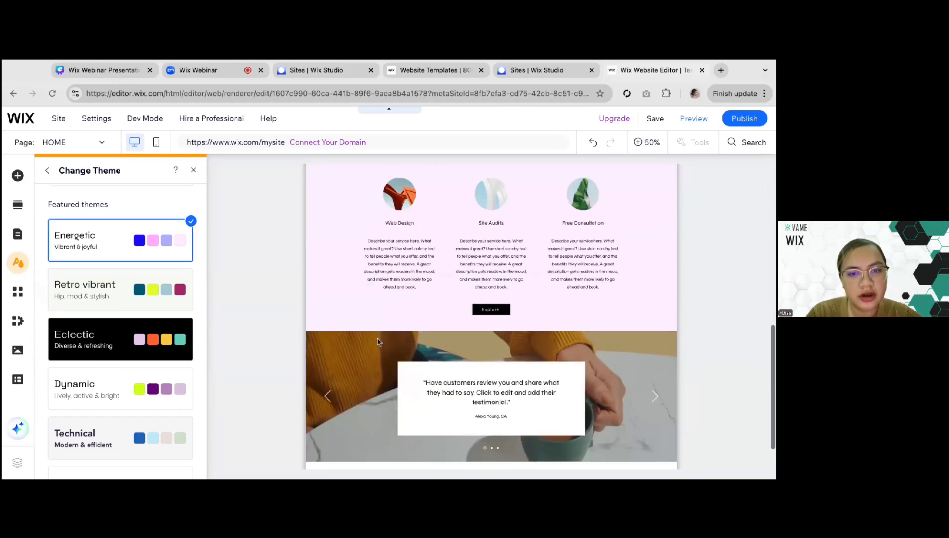
# Apply the Retro vibrant theme to the site, check the sections down to the footer and browse the other featured themes
pyautogui.click(89, 294)
pyautogui.scroll(10, 419, 271)
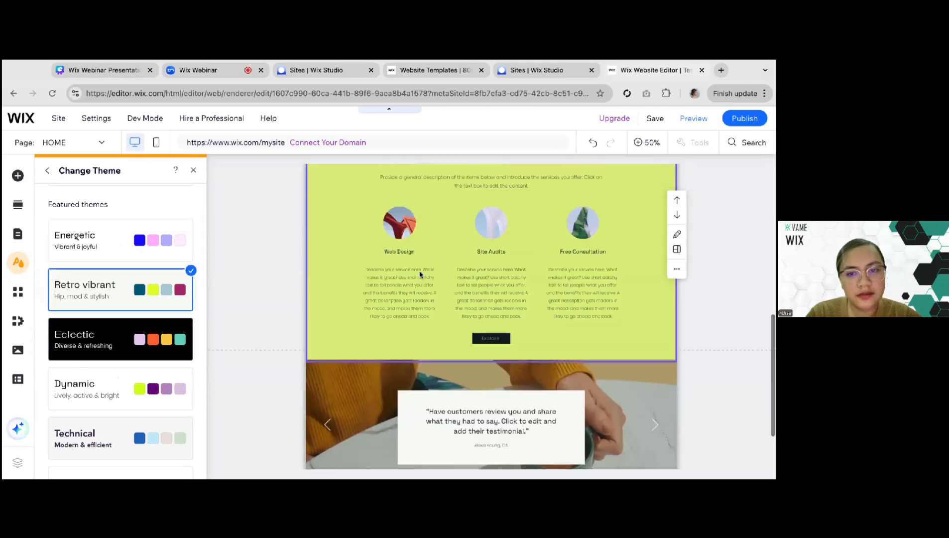
pyautogui.scroll(-8, 419, 299)
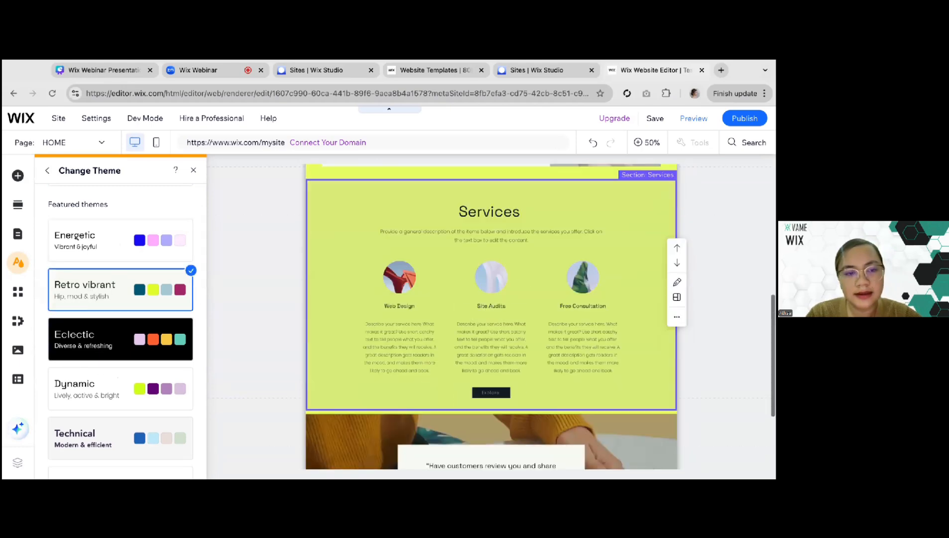
pyautogui.scroll(2, 132, 355)
pyautogui.scroll(-15, 131, 354)
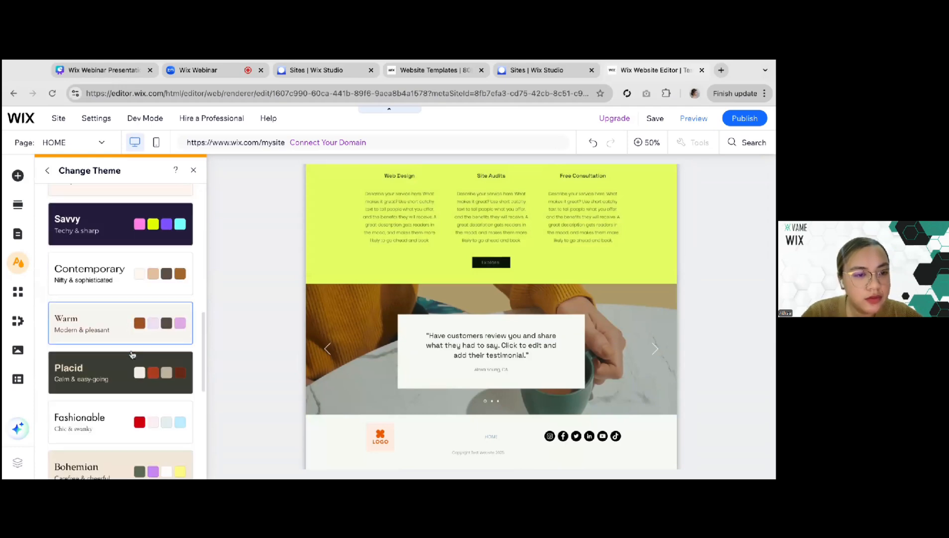
pyautogui.scroll(15, 74, 209)
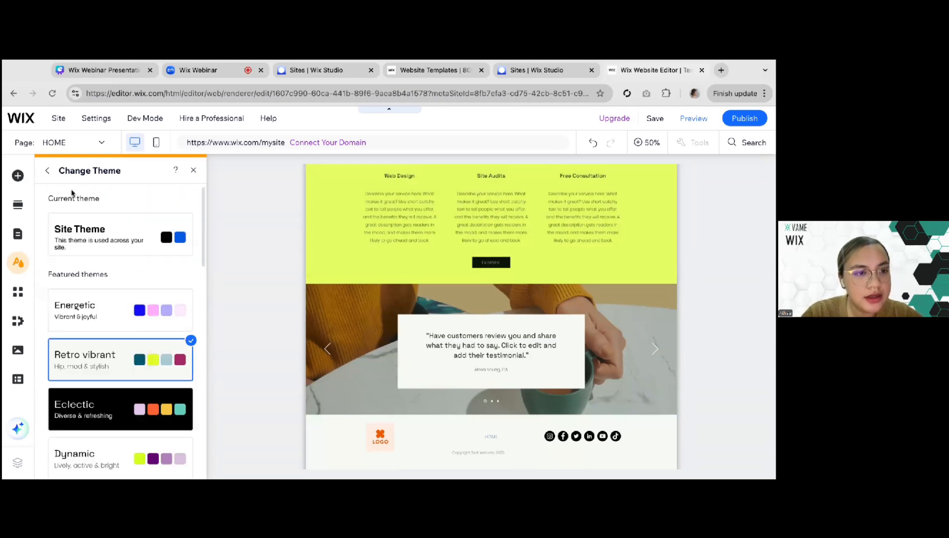
# Open the color theme customization in the site design and view its base and accent colors
pyautogui.click(48, 171)
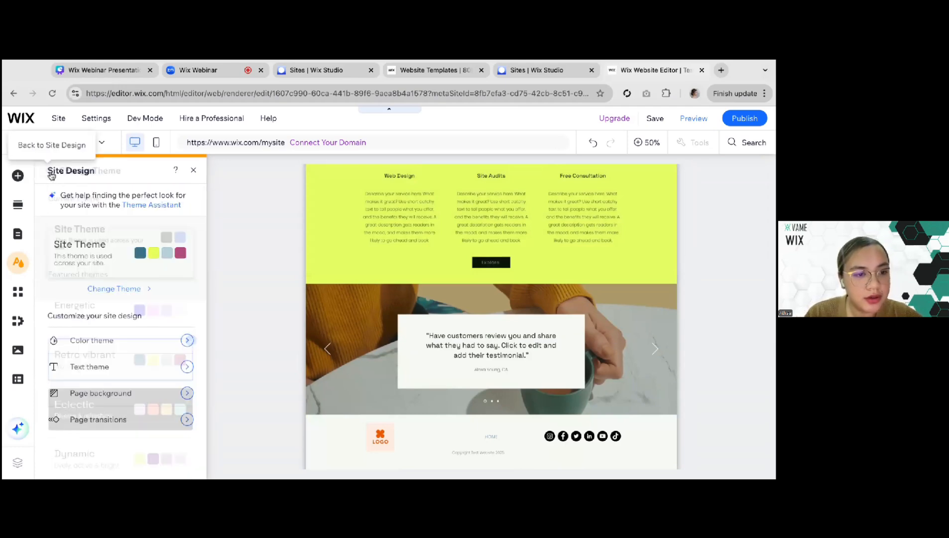
pyautogui.click(187, 342)
pyautogui.scroll(-1, 113, 251)
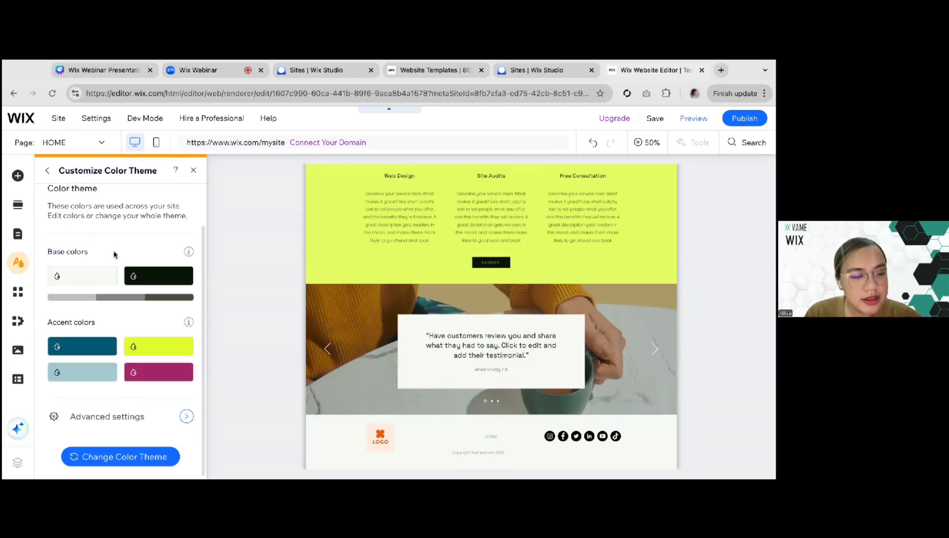
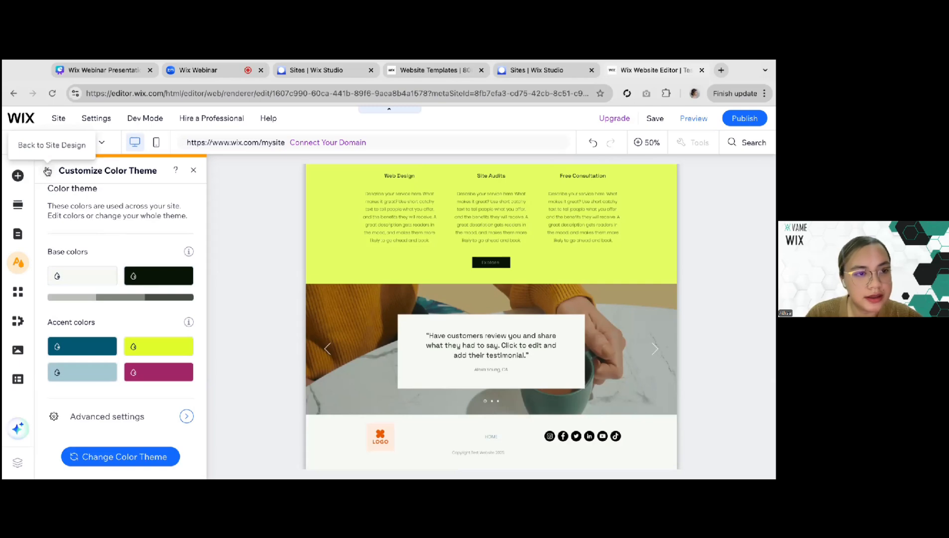
# Open the text theme customization and browse the fonts available for headings without choosing a new one
pyautogui.click(47, 171)
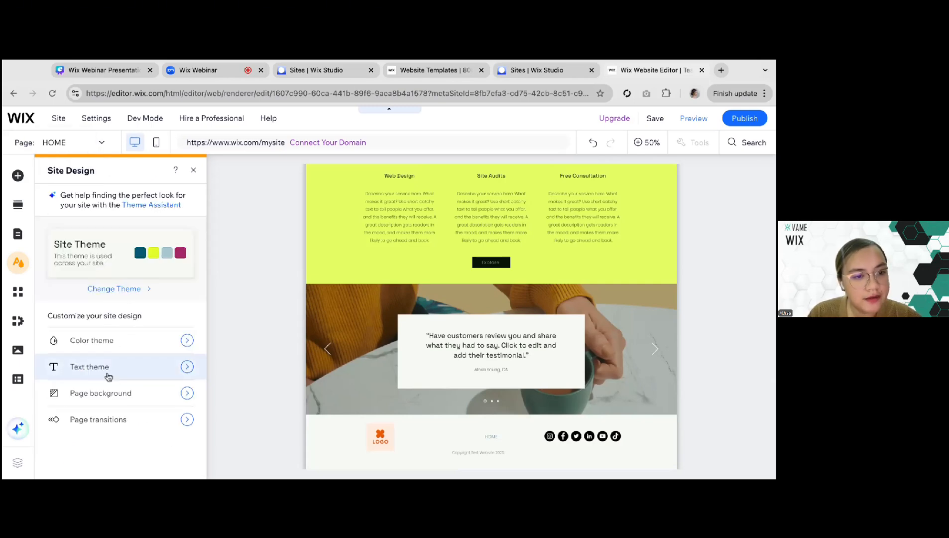
pyautogui.click(133, 374)
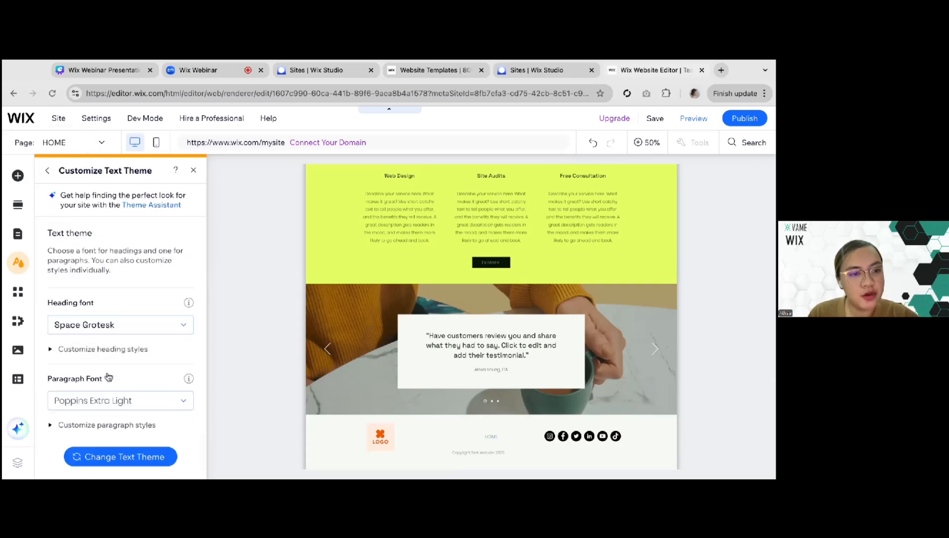
pyautogui.click(156, 329)
pyautogui.scroll(-5, 95, 408)
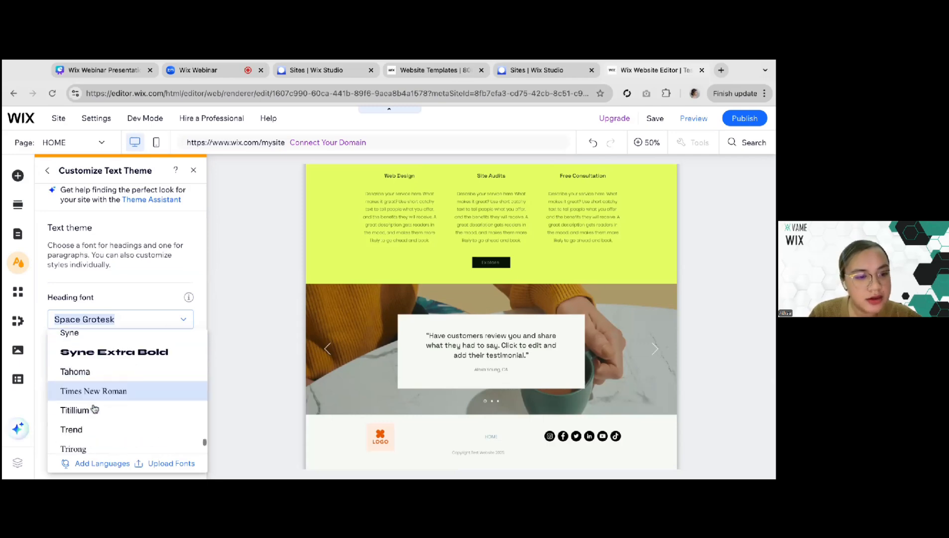
pyautogui.scroll(-1, 94, 408)
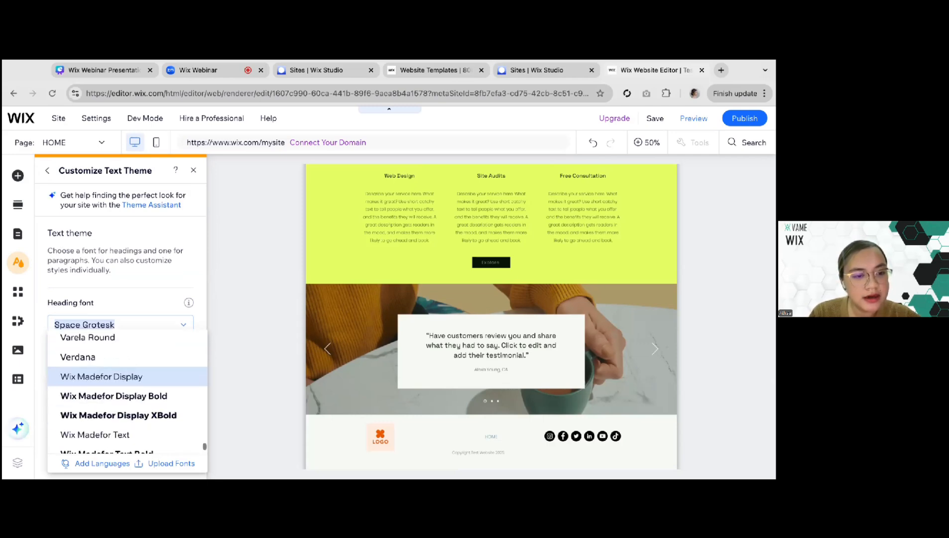
pyautogui.scroll(-1, 167, 470)
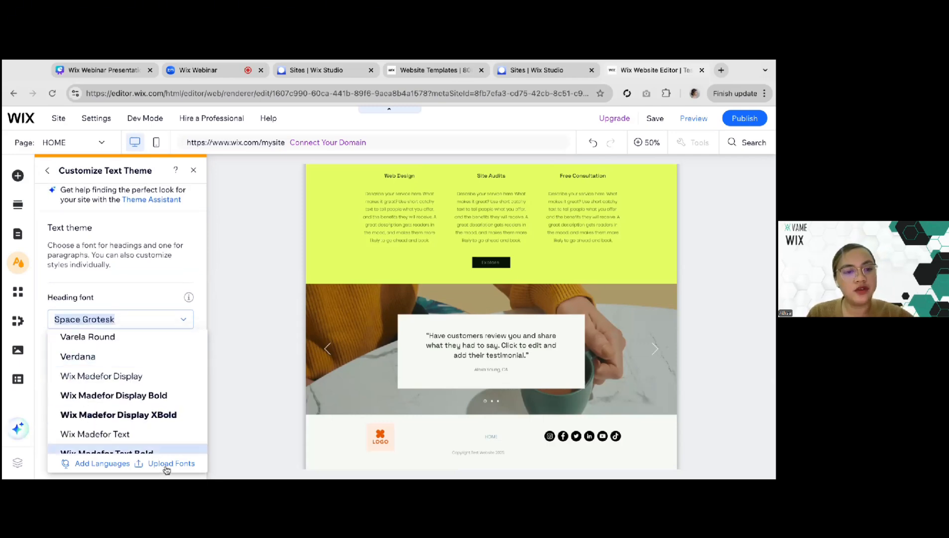
pyautogui.click(133, 259)
pyautogui.click(48, 171)
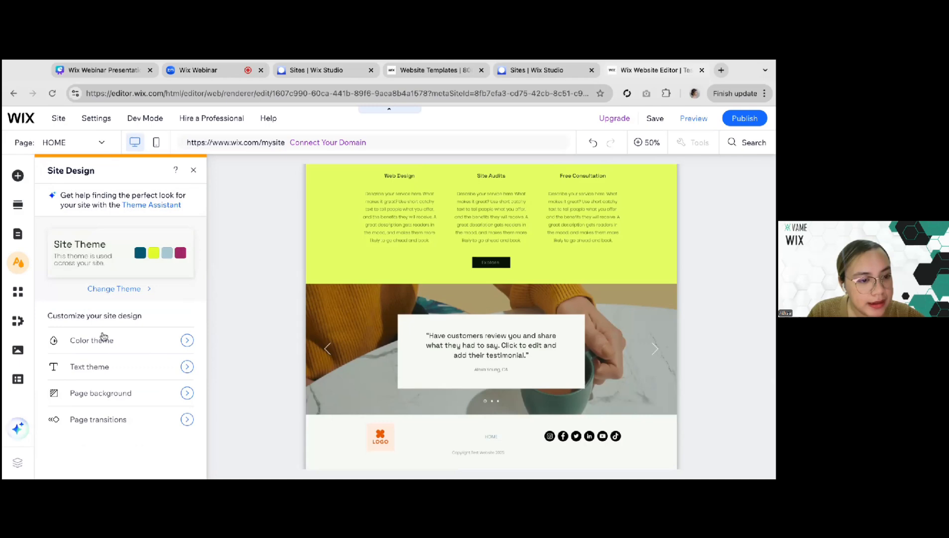
# Try the black theme color #091405 as the page background, then set it back to off-white #F6F9F5
pyautogui.click(104, 388)
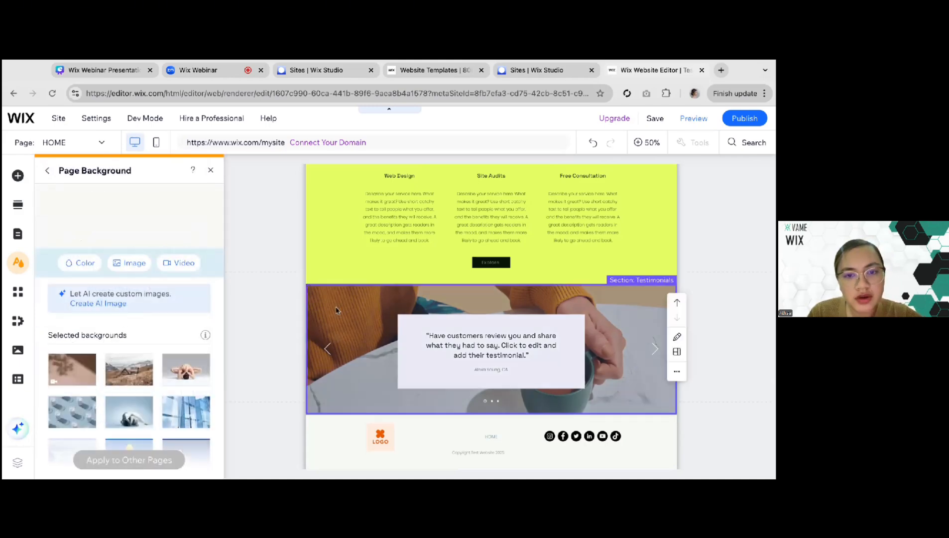
pyautogui.scroll(10, 336, 309)
pyautogui.click(94, 264)
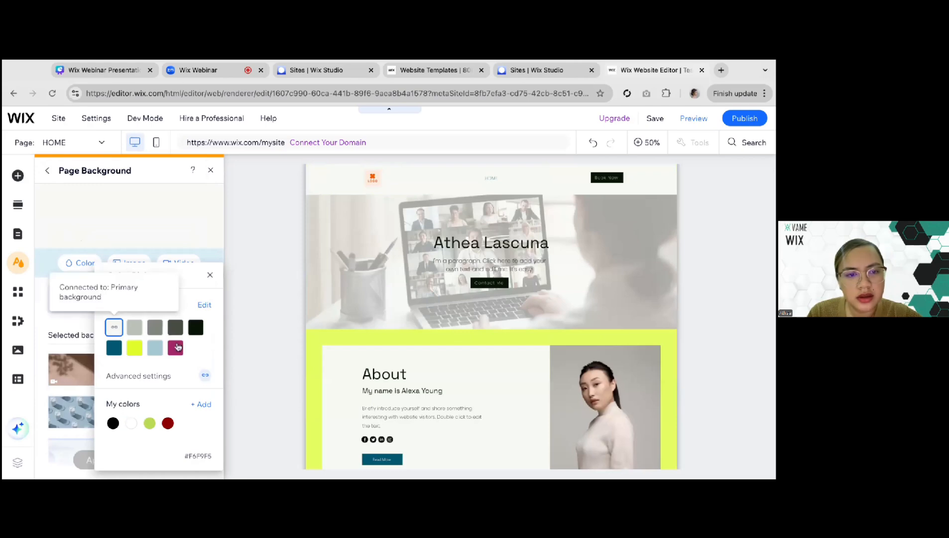
pyautogui.click(196, 331)
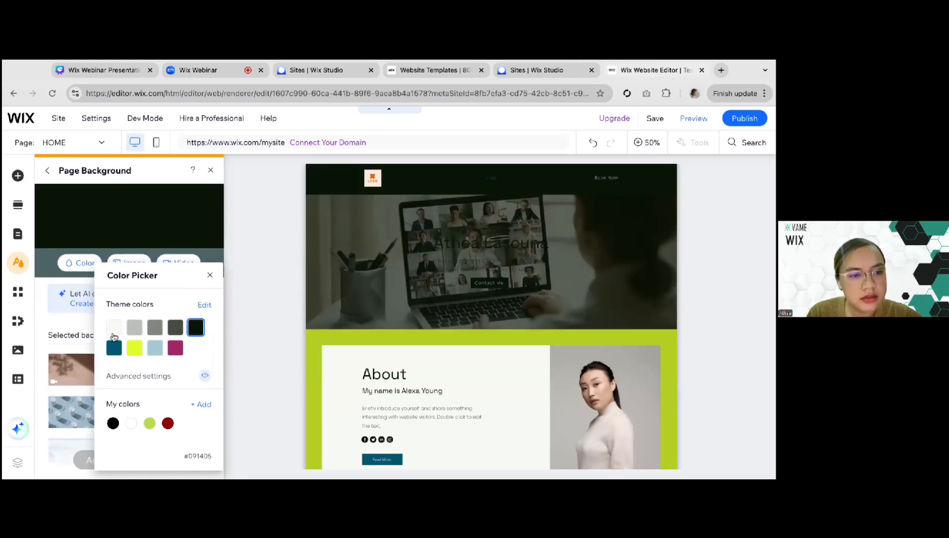
pyautogui.click(155, 347)
pyautogui.click(115, 329)
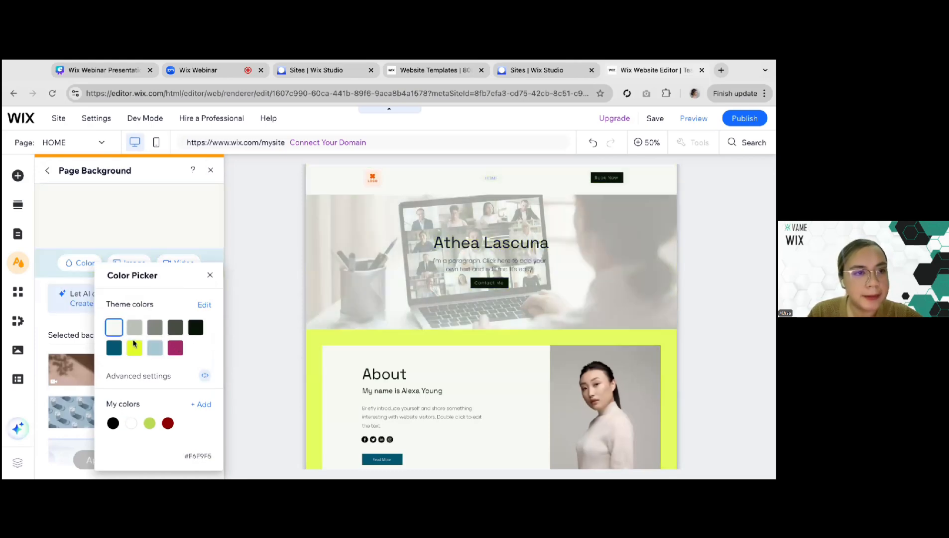
pyautogui.click(48, 172)
pyautogui.click(49, 172)
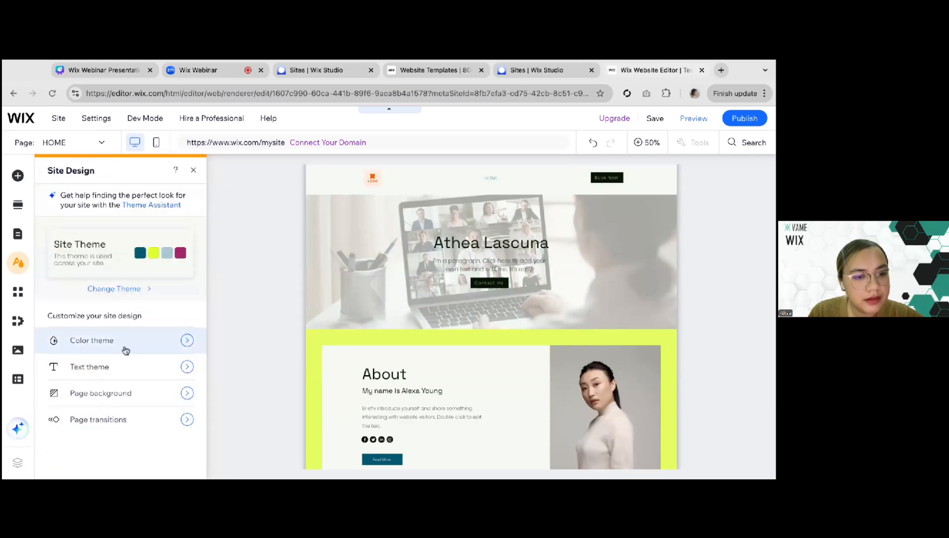
# View the page transition options in the site design settings and close them
pyautogui.click(187, 421)
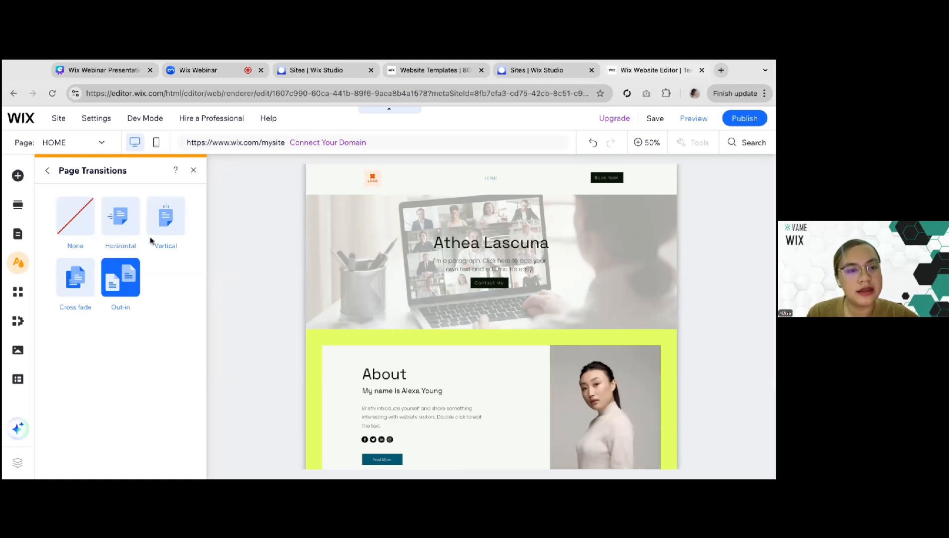
pyautogui.click(193, 172)
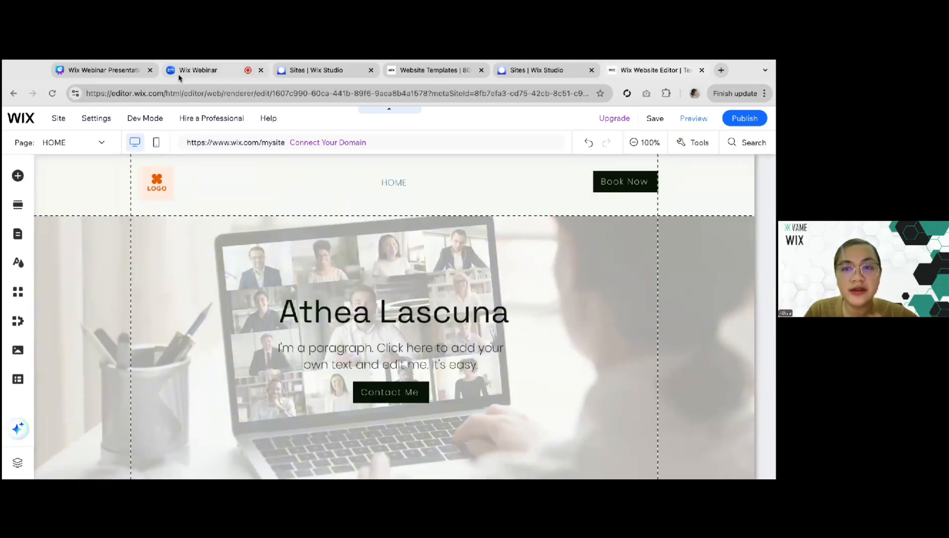
# Switch to the Canva presentation to check the other essential pages on slide 18, and return to the Wix Editor
pyautogui.click(131, 78)
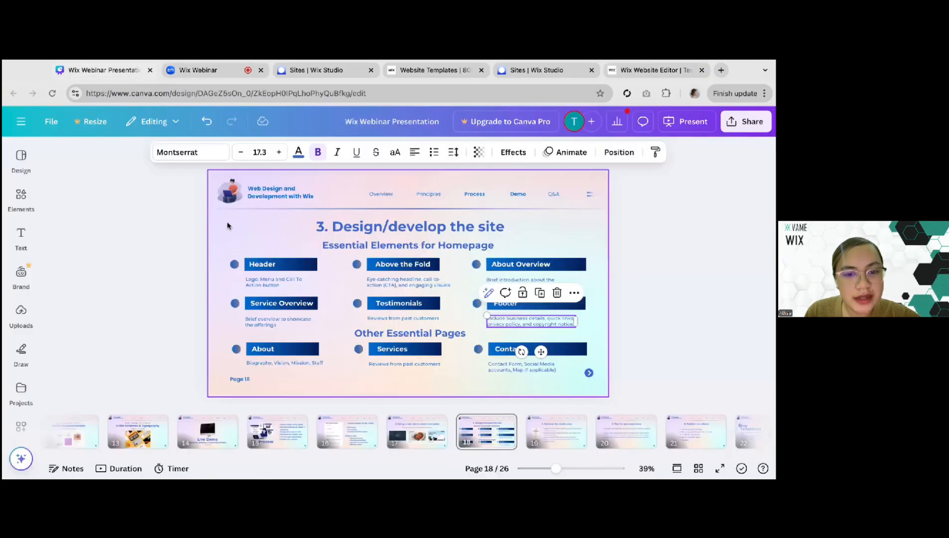
pyautogui.click(264, 352)
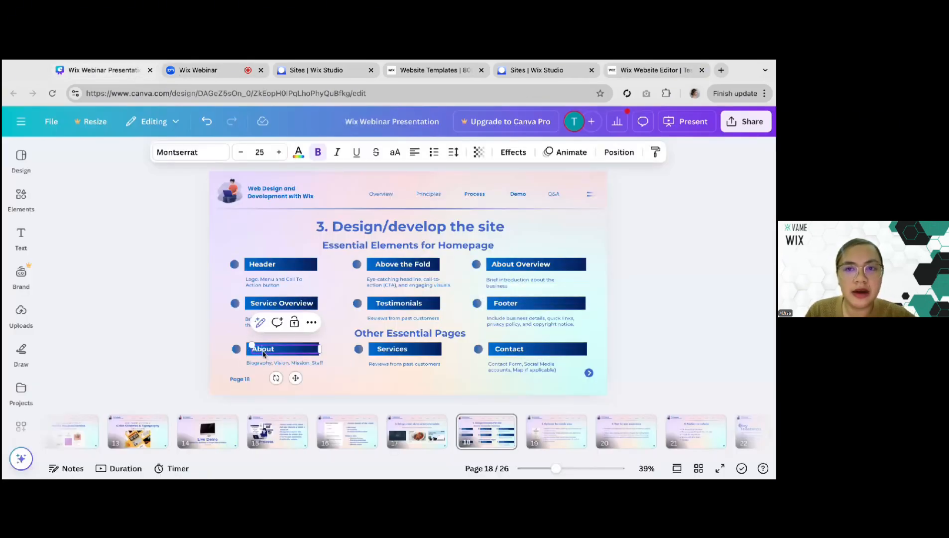
pyautogui.click(646, 70)
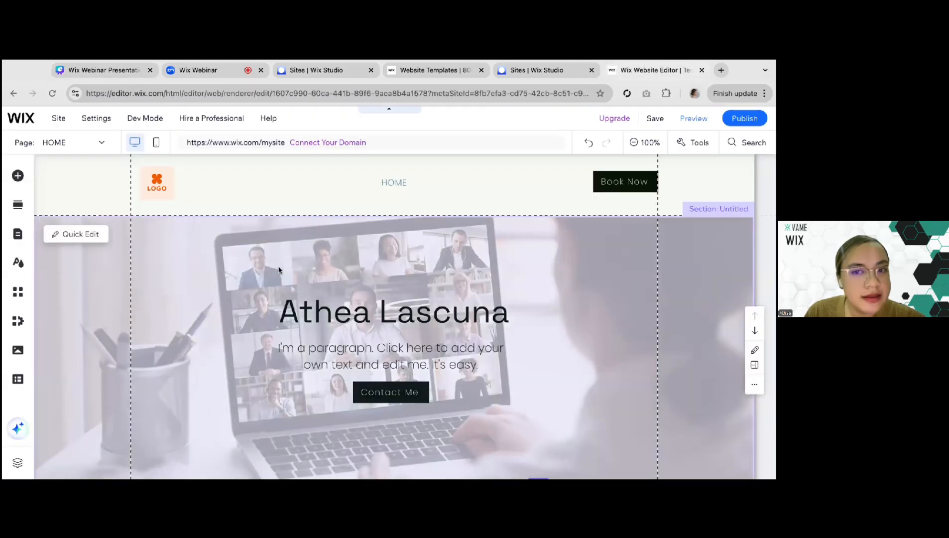
# Open the site's pages and menu, and start adding a new page from the page templates
pyautogui.click(17, 234)
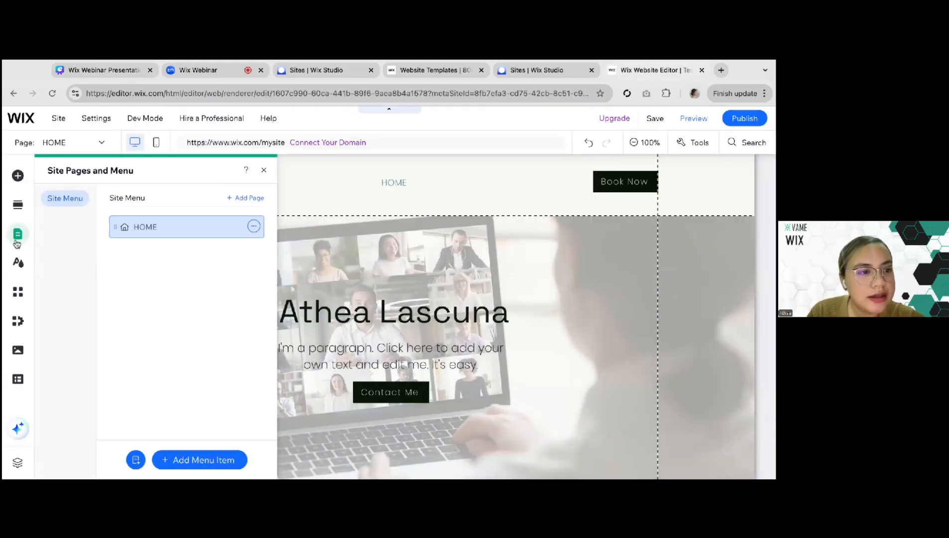
pyautogui.click(21, 234)
pyautogui.click(18, 235)
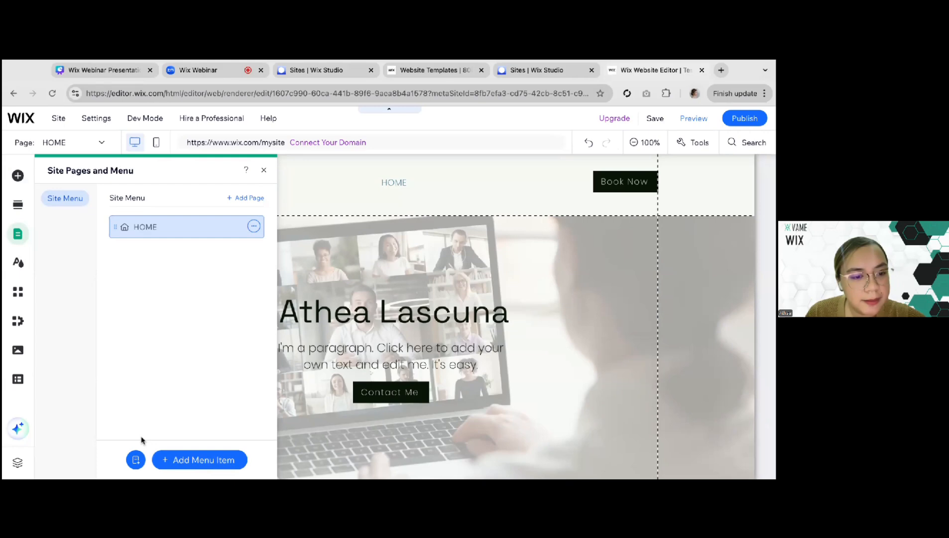
pyautogui.click(136, 461)
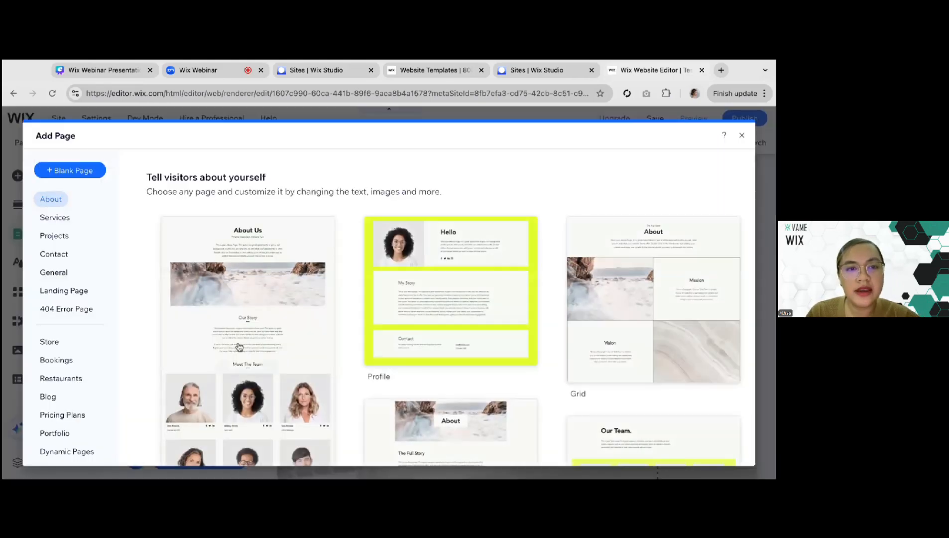
# Browse the About page templates and add the Classic resume / CV page to the site
pyautogui.scroll(-10, 237, 345)
pyautogui.scroll(-5, 237, 345)
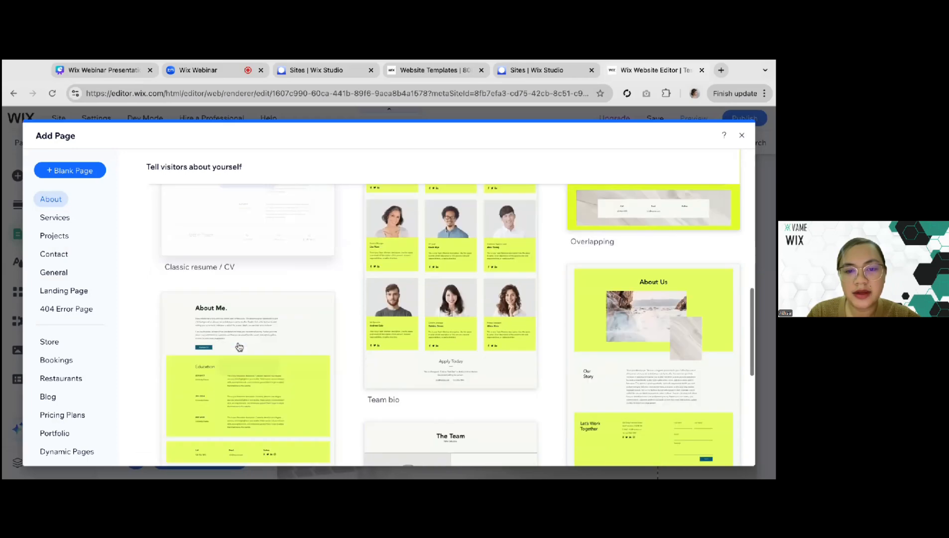
pyautogui.scroll(15, 237, 345)
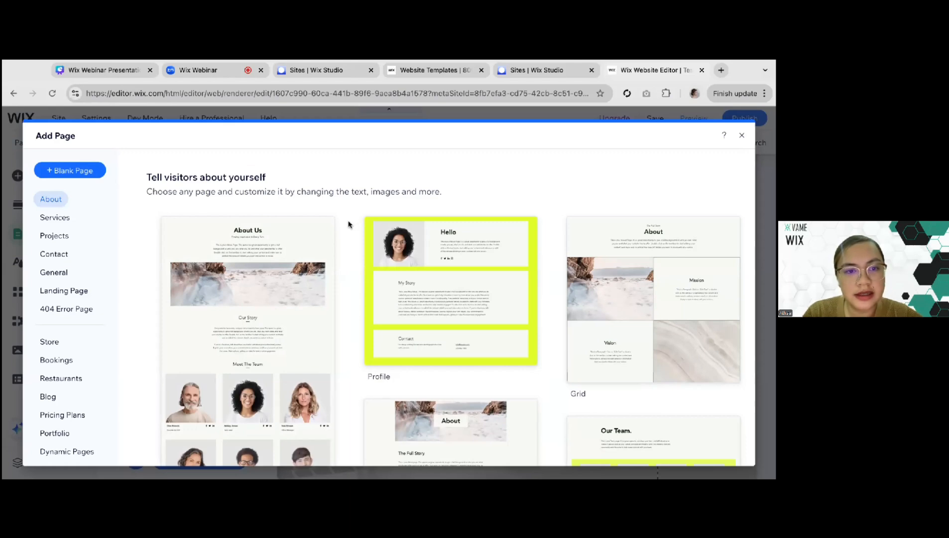
pyautogui.scroll(-2, 347, 231)
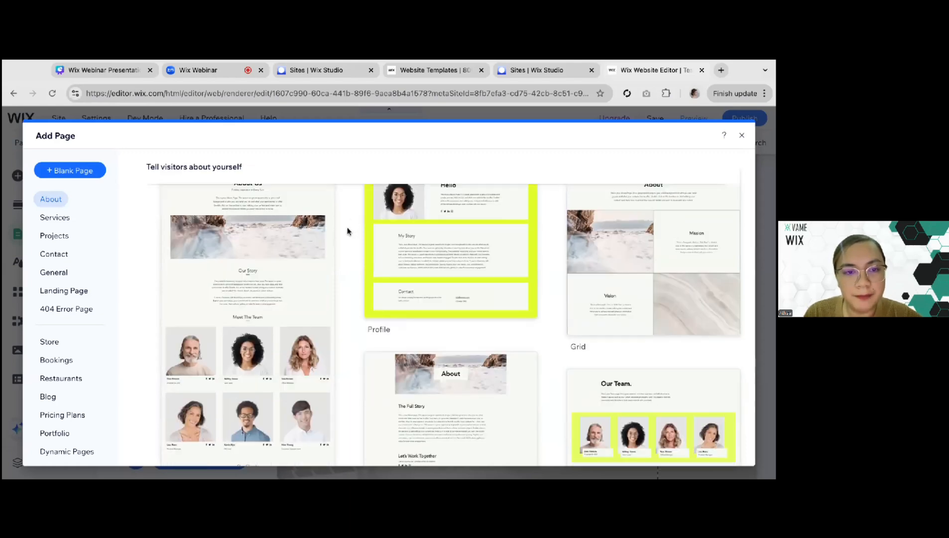
pyautogui.scroll(2, 347, 230)
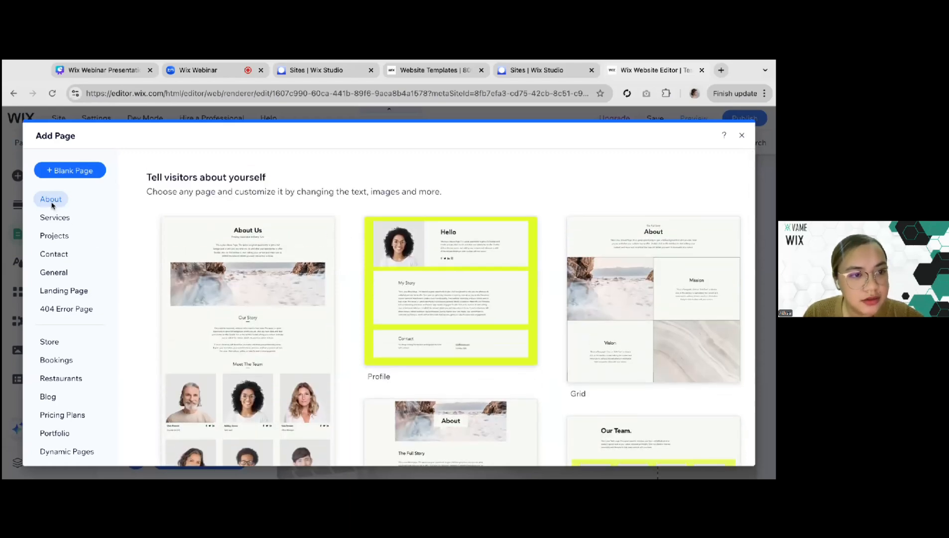
pyautogui.click(51, 200)
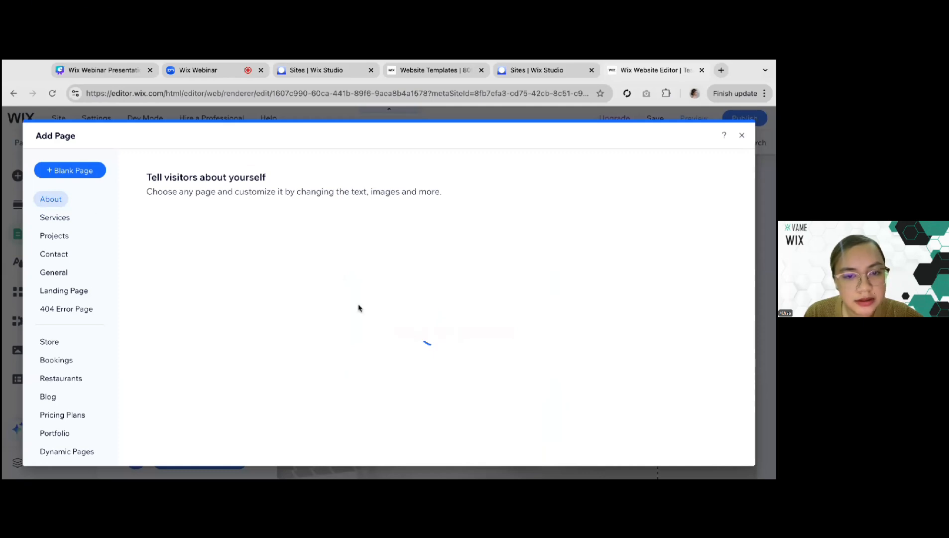
pyautogui.scroll(-1, 171, 317)
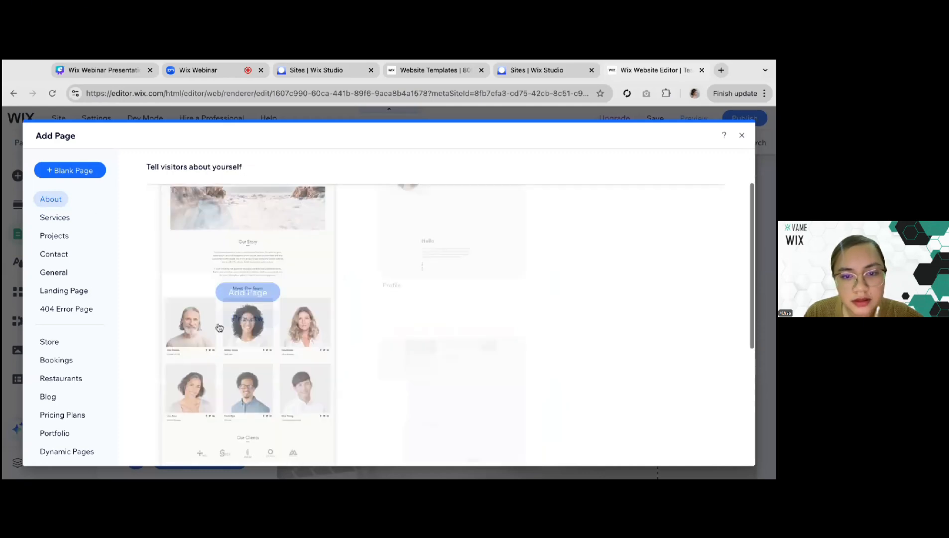
pyautogui.scroll(1, 356, 403)
pyautogui.scroll(-8, 356, 402)
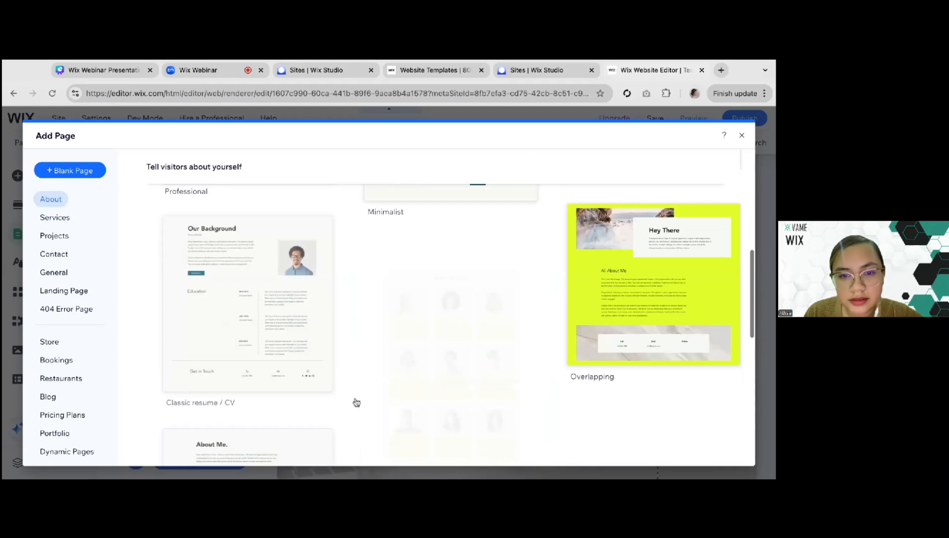
pyautogui.scroll(1, 457, 325)
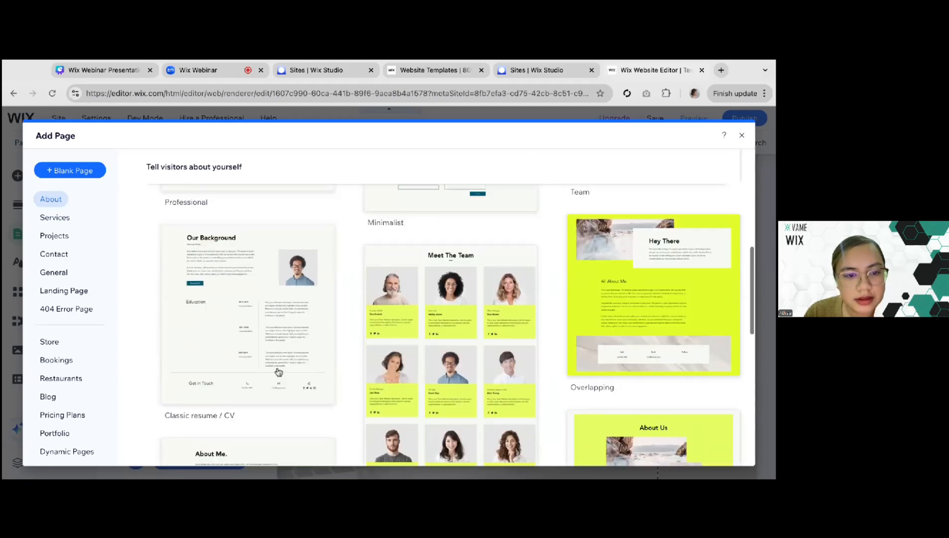
pyautogui.click(243, 300)
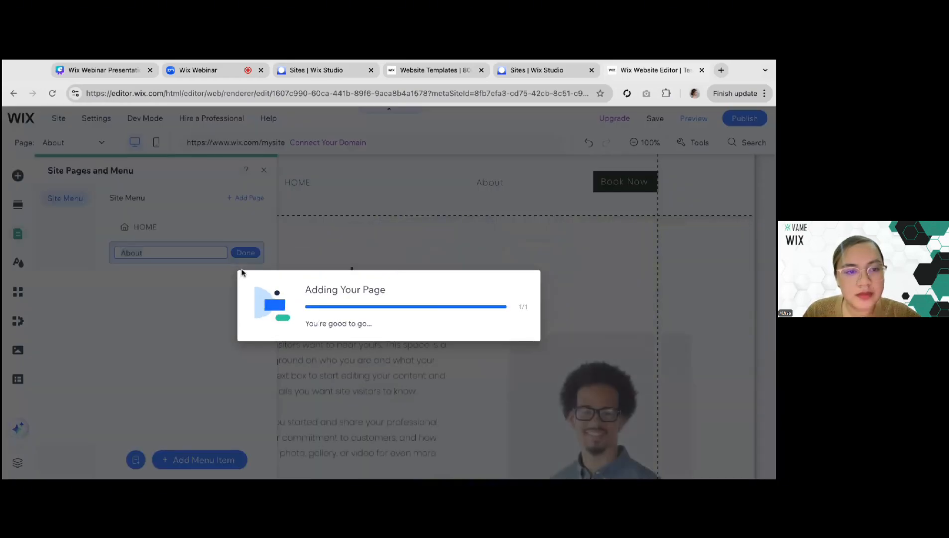
# Rename the new page ABOUT in the site menu and close the page list
pyautogui.write('ABOUT')
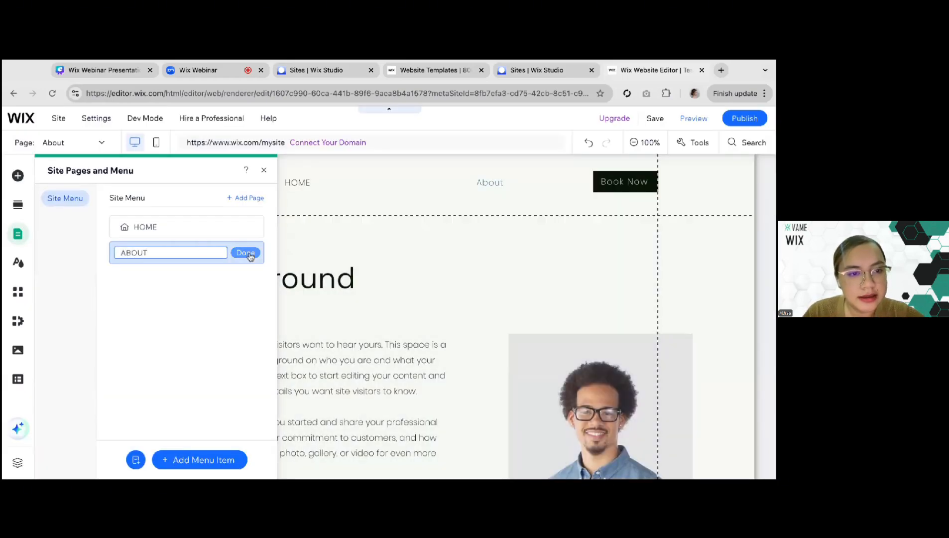
pyautogui.press('Return')
pyautogui.click(339, 318)
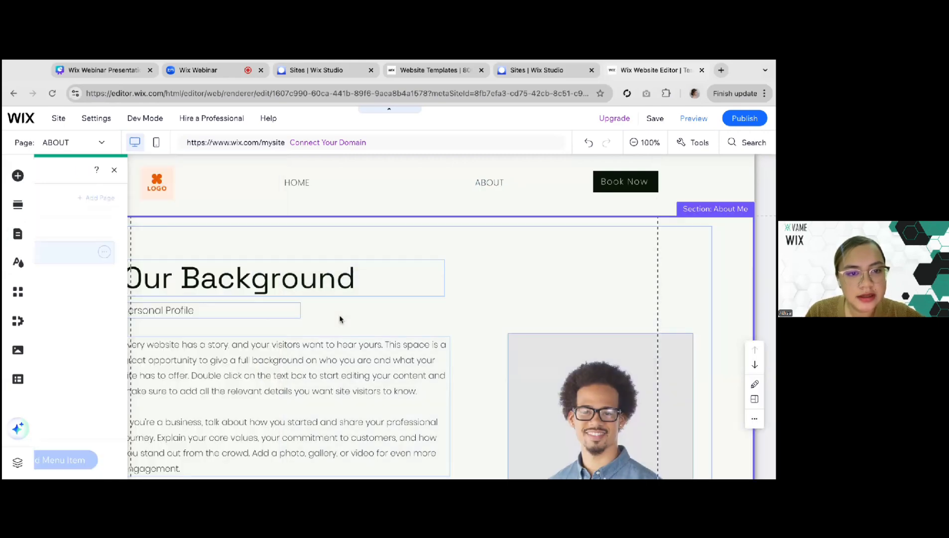
# Look over the ABOUT page's Our Background section, selecting its strip, portrait image and background text
pyautogui.scroll(-1, 112, 318)
pyautogui.click(112, 351)
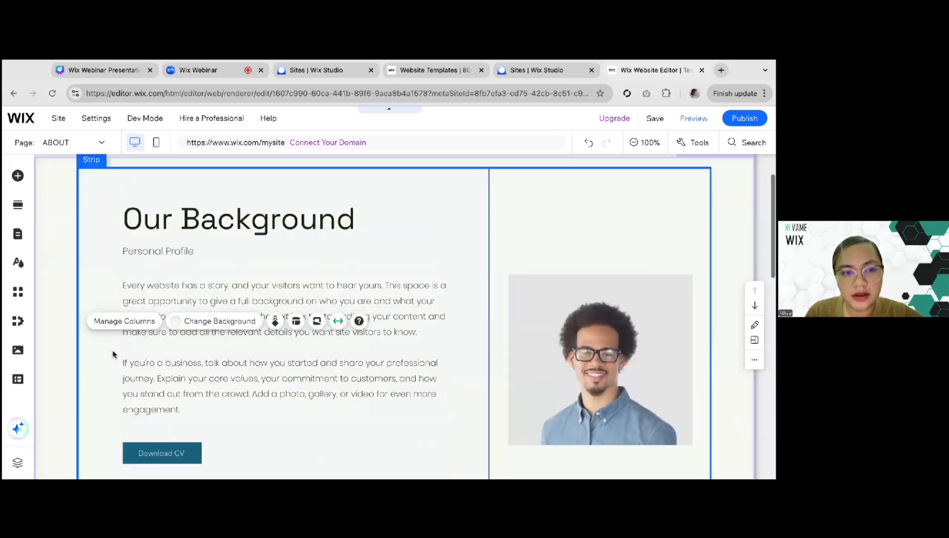
pyautogui.scroll(-2, 113, 354)
pyautogui.scroll(3, 112, 348)
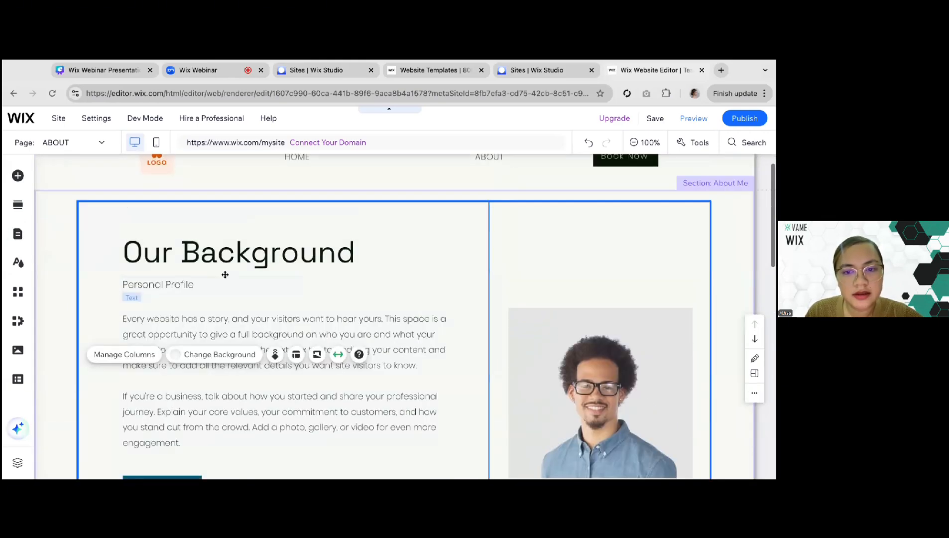
pyautogui.scroll(-2, 234, 272)
pyautogui.click(512, 321)
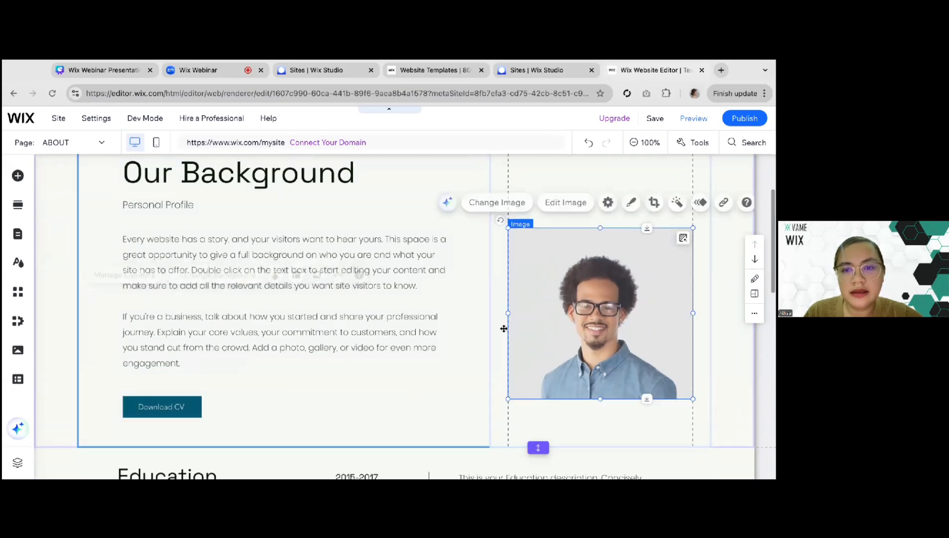
pyautogui.click(343, 339)
pyautogui.scroll(1, 343, 339)
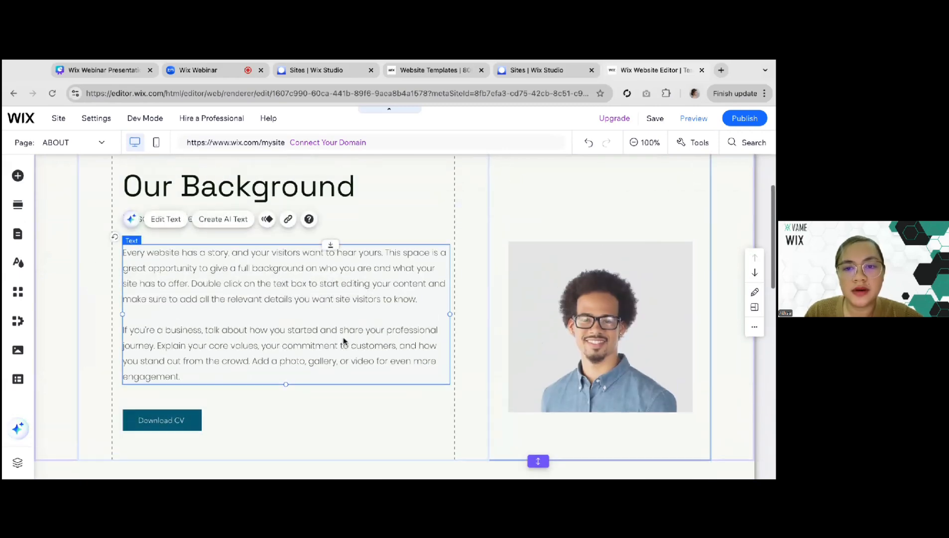
pyautogui.click(573, 345)
pyautogui.scroll(1, 275, 303)
pyautogui.click(254, 325)
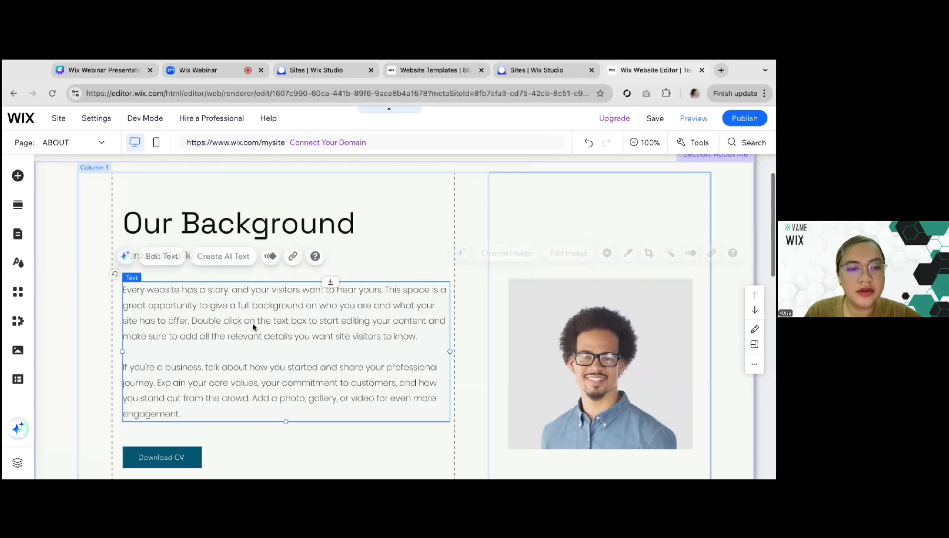
# Look over the rest of the ABOUT page, including the Education and Get in Touch sections and the footer
pyautogui.scroll(1, 254, 328)
pyautogui.scroll(-8, 254, 329)
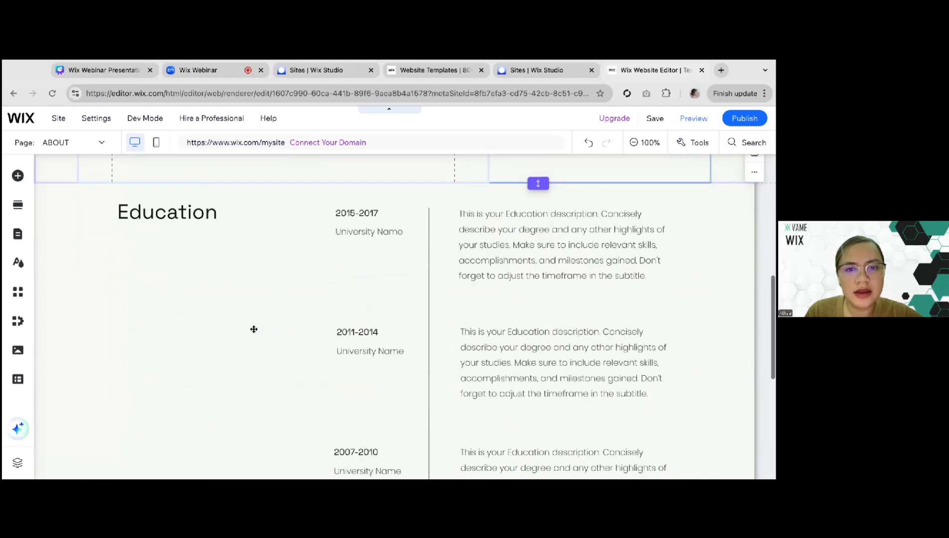
pyautogui.scroll(1, 456, 234)
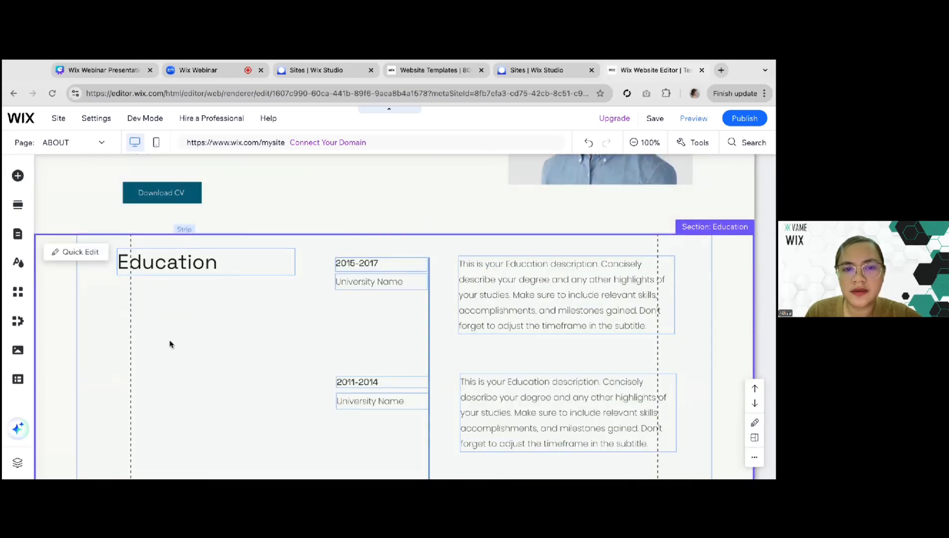
pyautogui.scroll(-1, 169, 343)
pyautogui.scroll(-7, 169, 343)
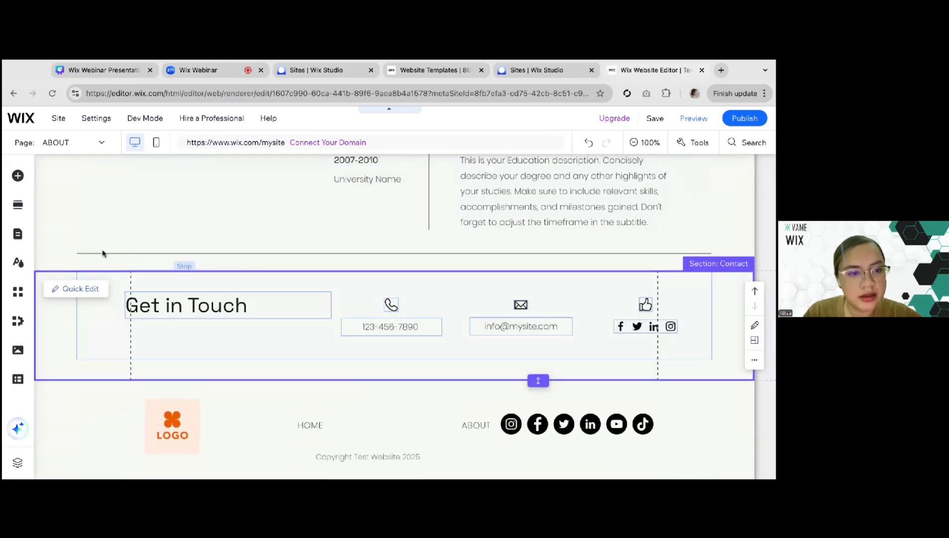
pyautogui.scroll(4, 115, 202)
pyautogui.scroll(12, 115, 201)
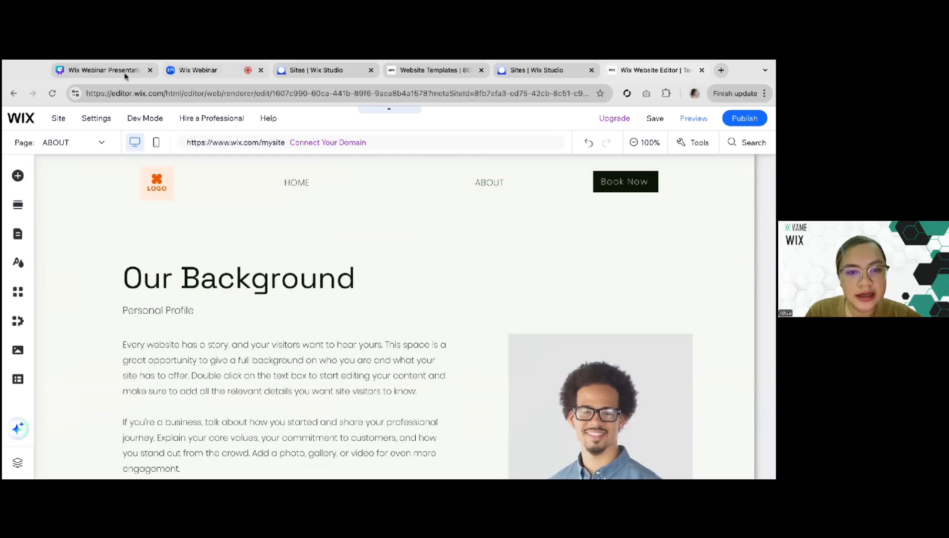
# Check the Services entry under Other Essential Pages in the Canva presentation, and return to the Wix Editor
pyautogui.click(102, 70)
pyautogui.click(393, 349)
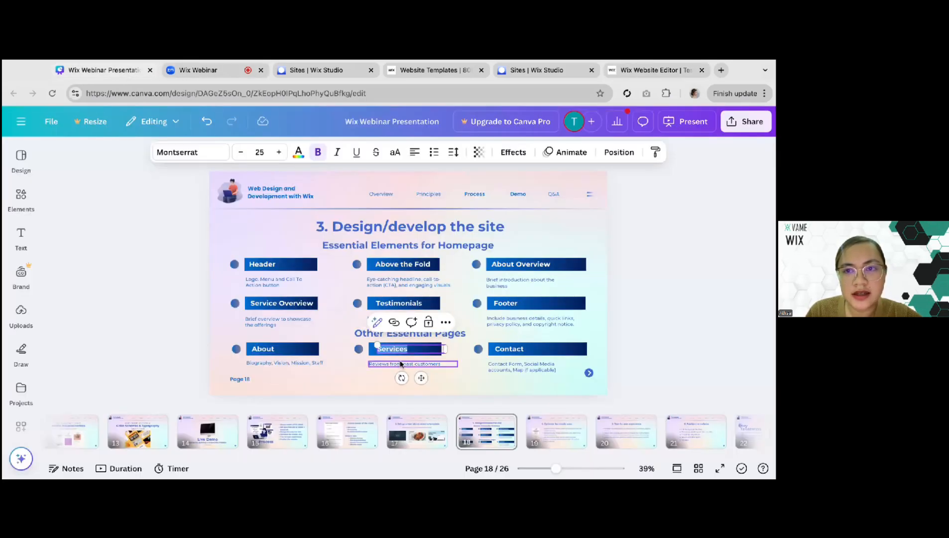
pyautogui.click(650, 74)
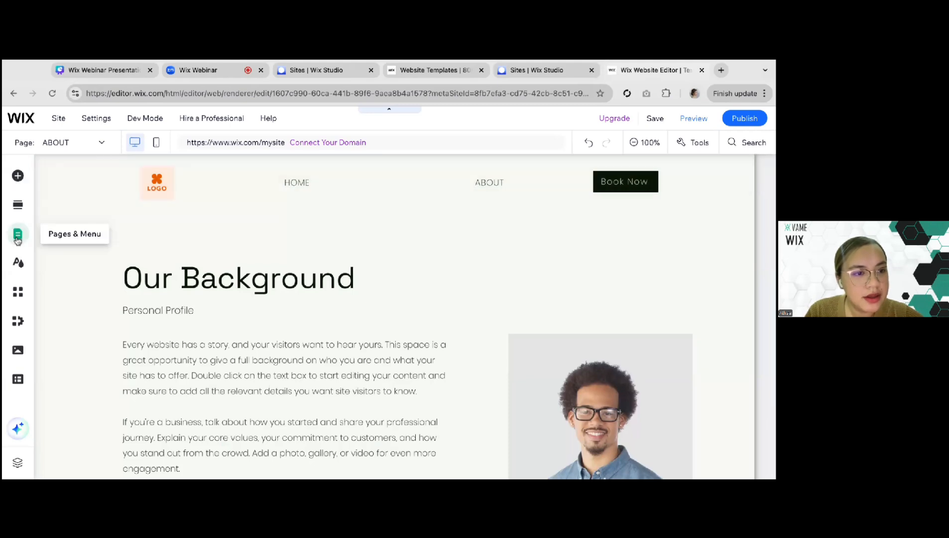
# Browse the Services page templates and add the Visual page to the site
pyautogui.click(17, 238)
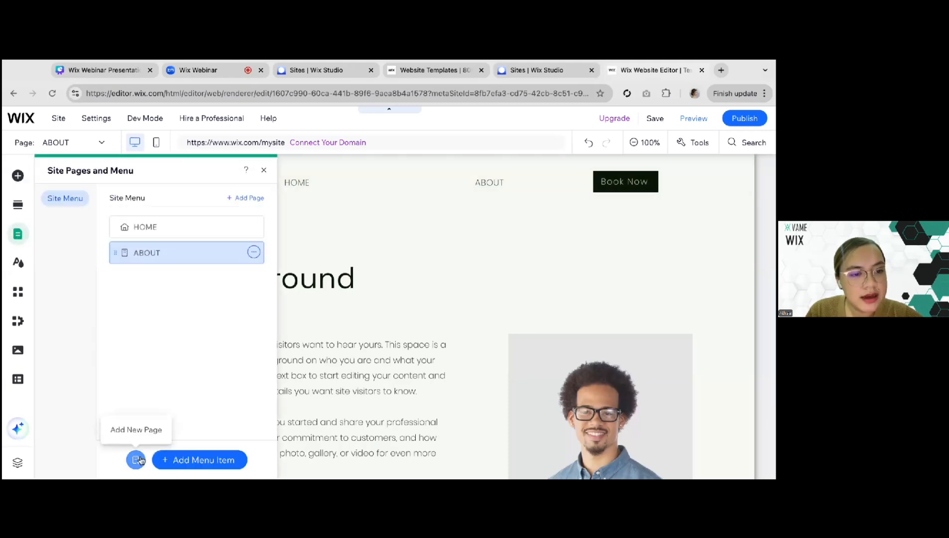
pyautogui.click(137, 460)
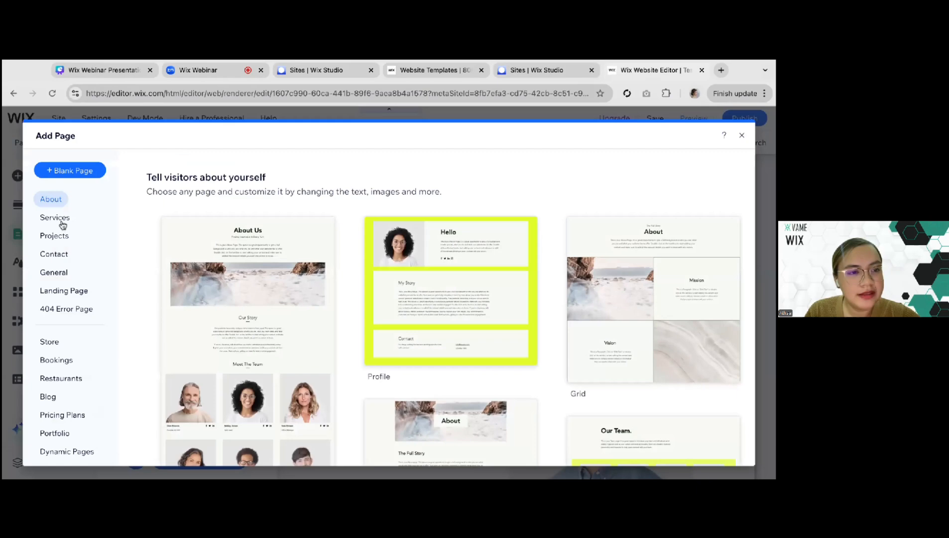
pyautogui.click(56, 220)
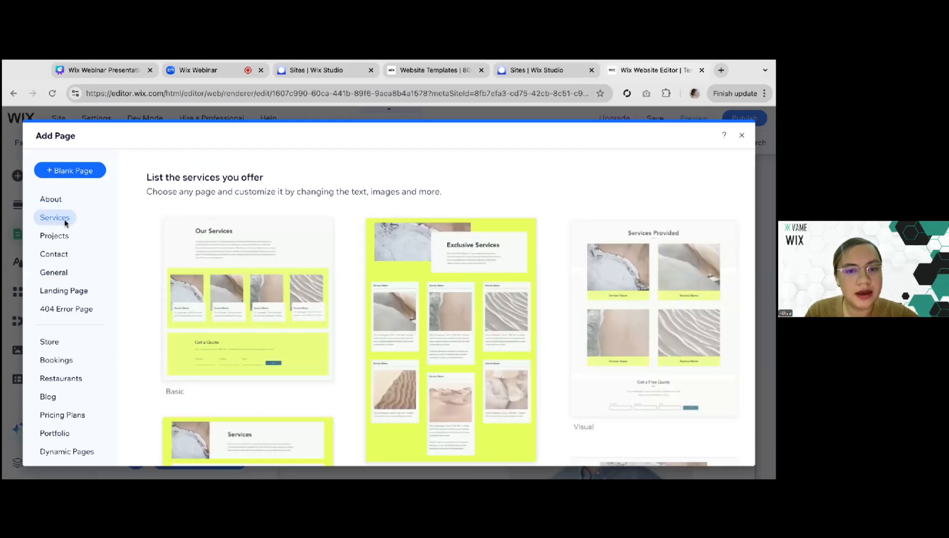
pyautogui.scroll(-3, 364, 374)
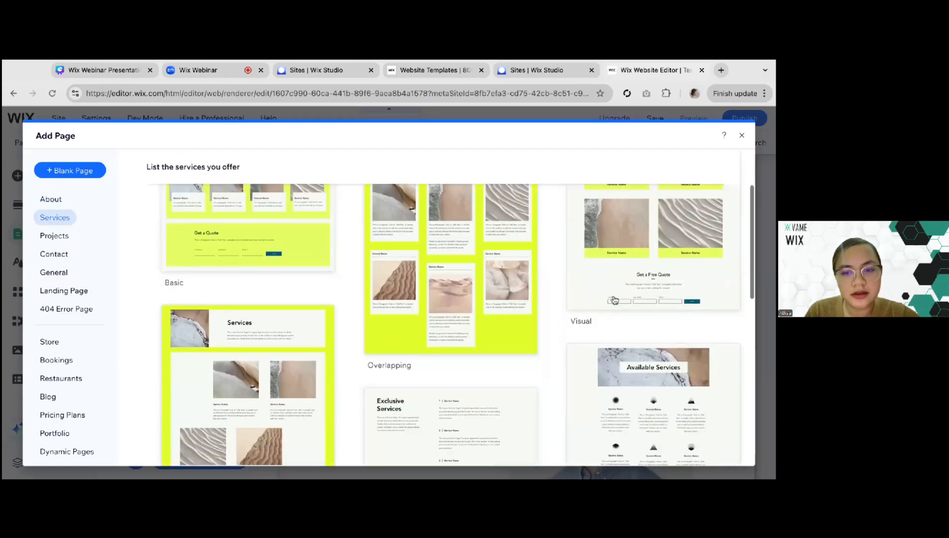
pyautogui.scroll(3, 619, 299)
pyautogui.click(654, 304)
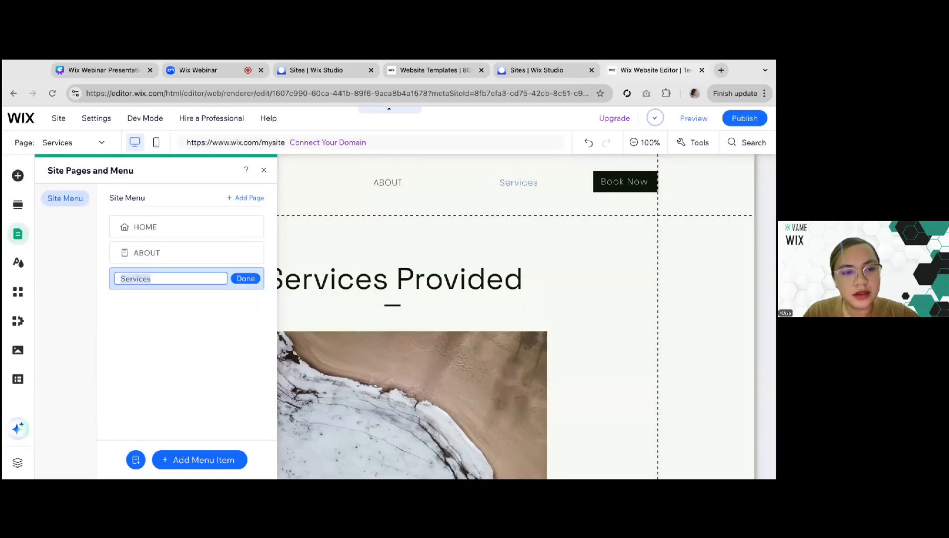
# Rename the new services page SERVICES in the site menu and close the page list
pyautogui.write('SERVICES')
pyautogui.click(245, 278)
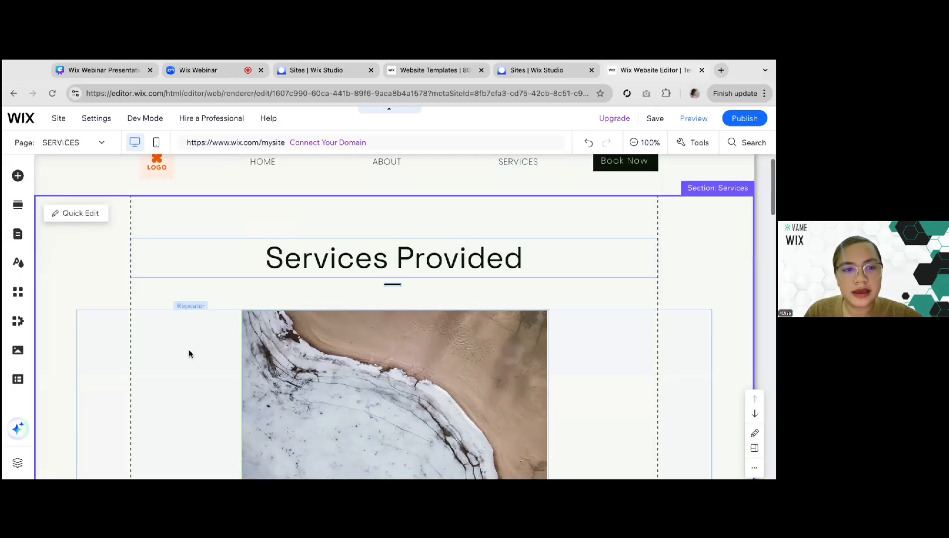
# Look over the SERVICES page, from the repeated service items to the Get a Free Quote form and footer
pyautogui.scroll(-10, 132, 396)
pyautogui.scroll(-15, 133, 397)
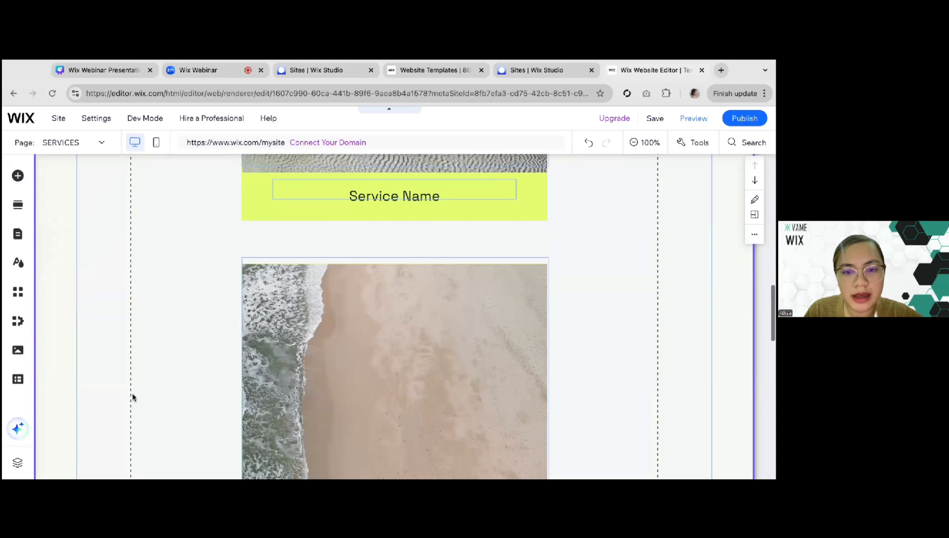
pyautogui.scroll(2, 125, 288)
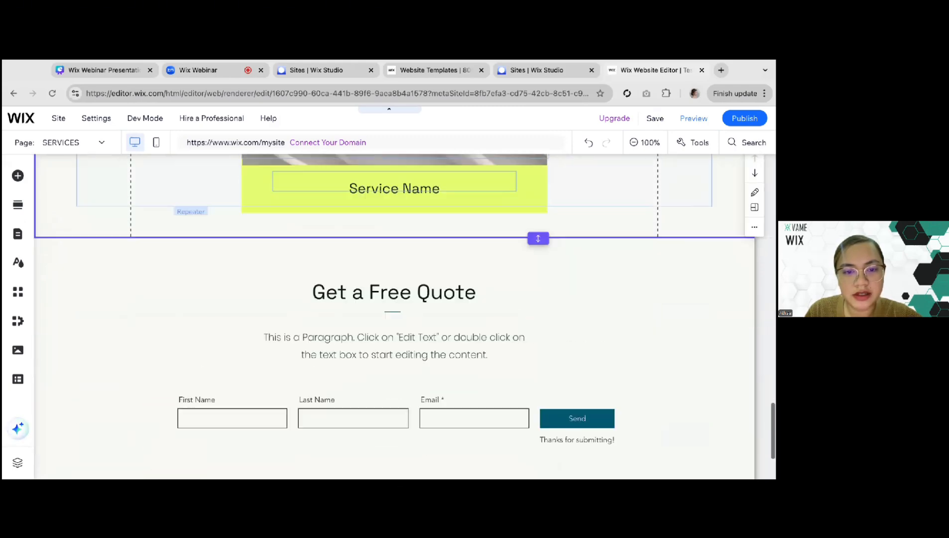
pyautogui.scroll(-3, 124, 289)
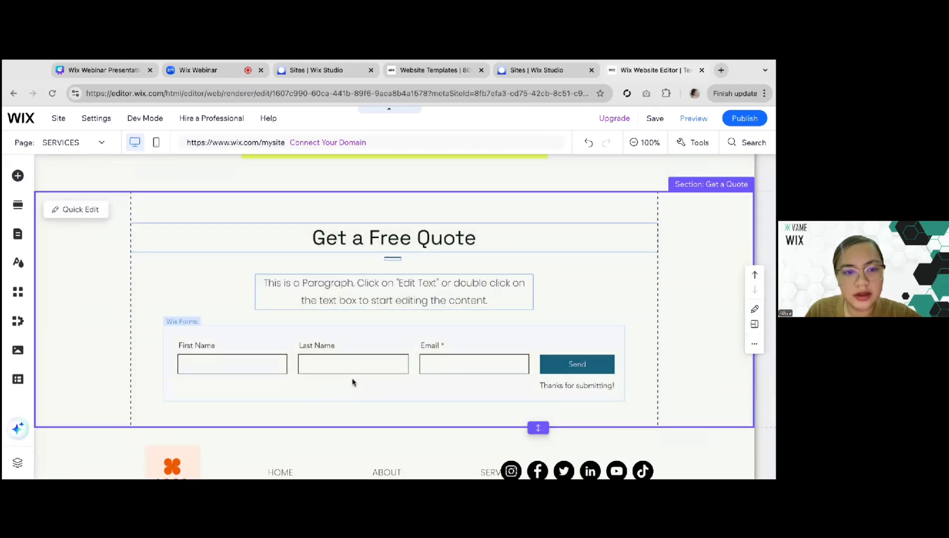
pyautogui.click(225, 345)
pyautogui.click(99, 320)
pyautogui.scroll(-2, 99, 320)
pyautogui.scroll(1, 99, 320)
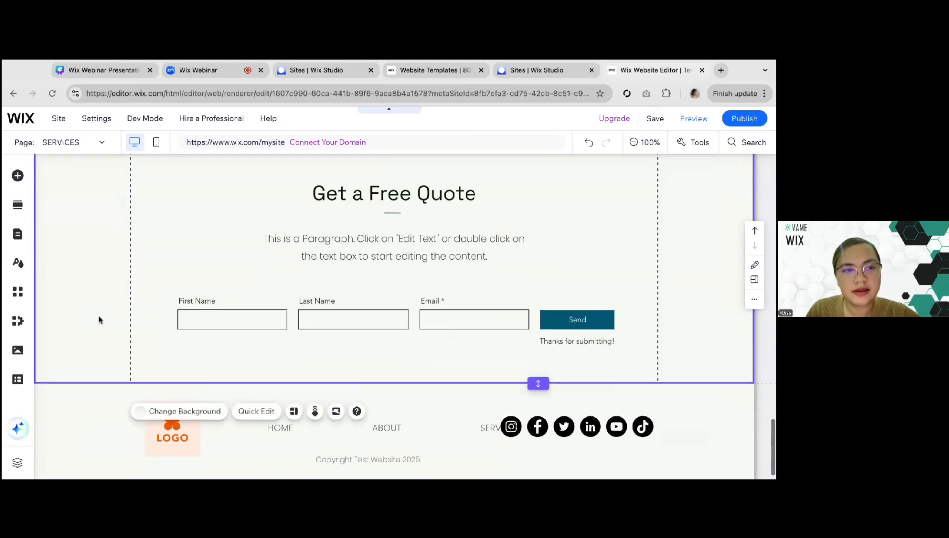
# Consult the essential pages slide in the Canva presentation again and return to the SERVICES page in the Wix Editor
pyautogui.click(126, 67)
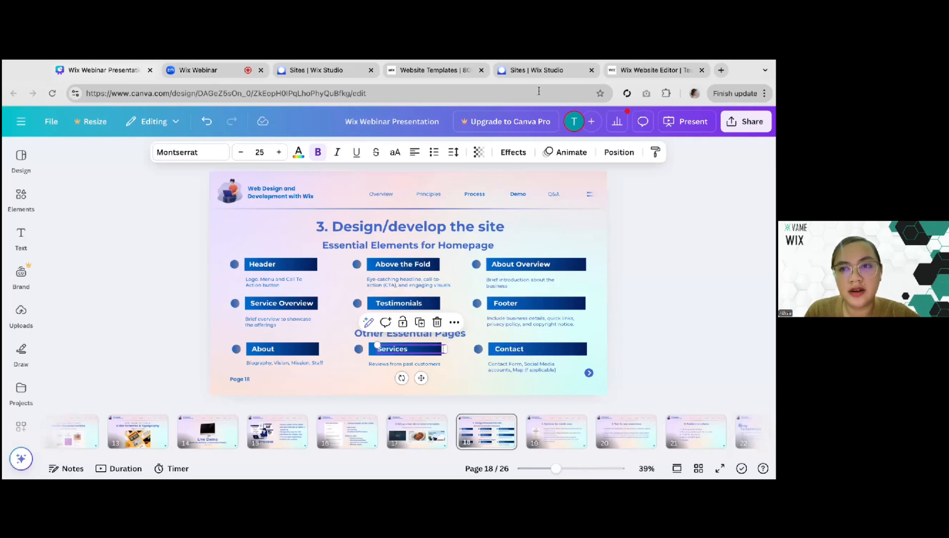
pyautogui.click(625, 71)
pyautogui.scroll(4, 89, 227)
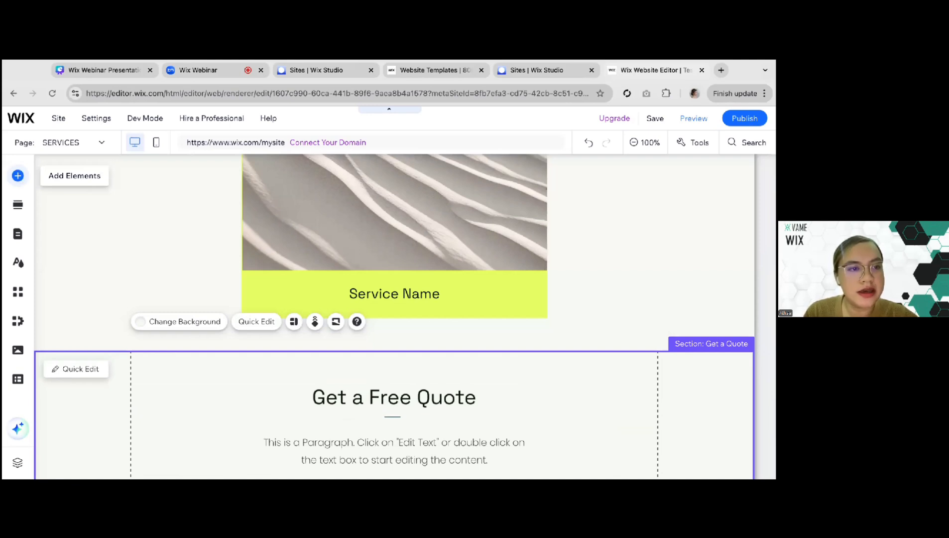
# Browse the Contact page templates and add the Side by side page to the site
pyautogui.click(17, 175)
pyautogui.click(59, 209)
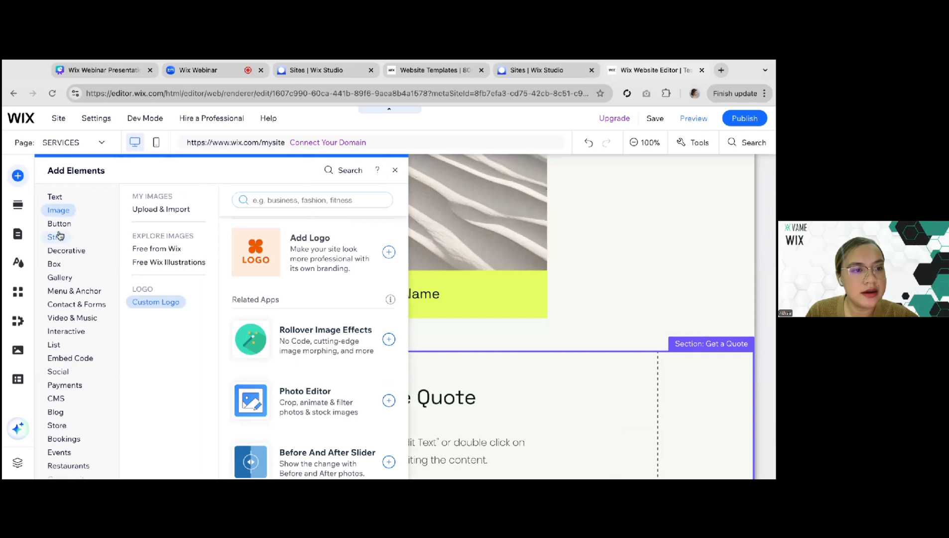
pyautogui.click(20, 237)
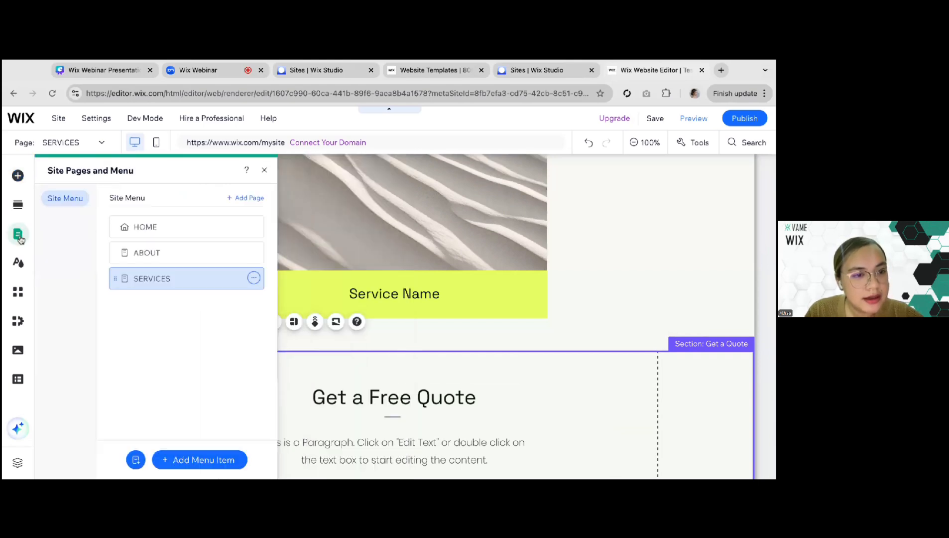
pyautogui.click(136, 460)
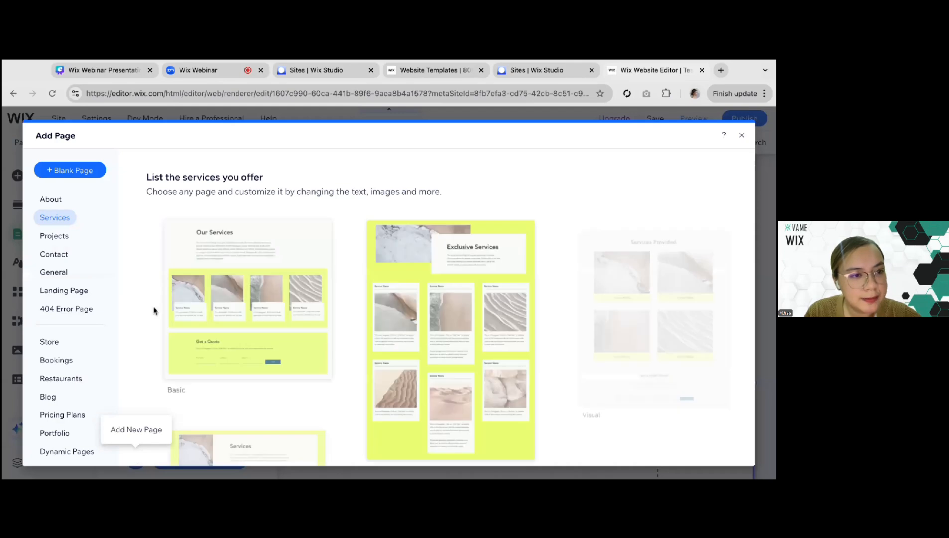
pyautogui.click(55, 254)
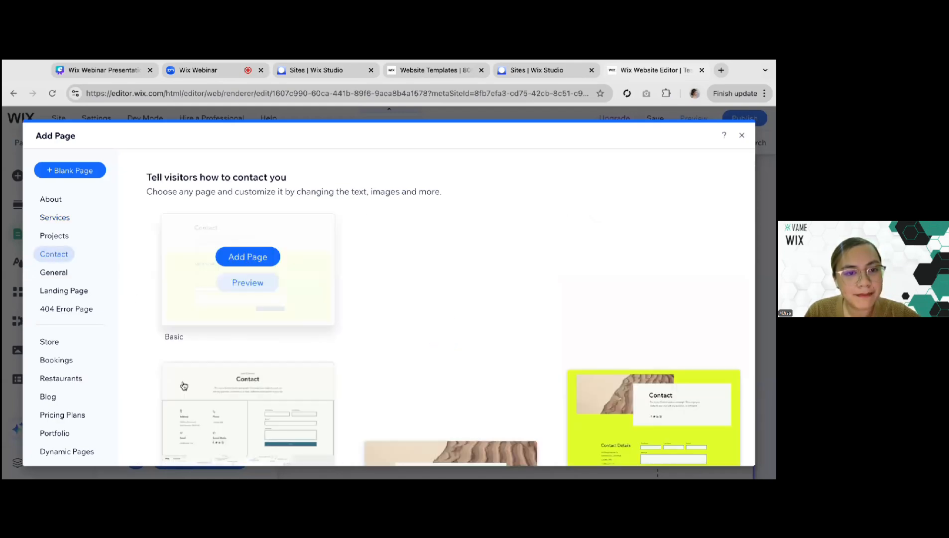
pyautogui.scroll(-5, 357, 309)
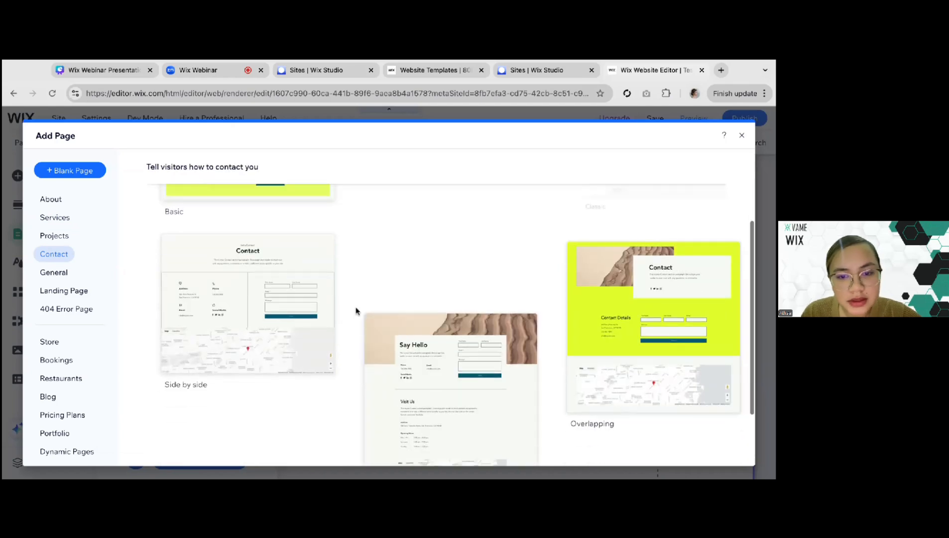
pyautogui.scroll(5, 429, 319)
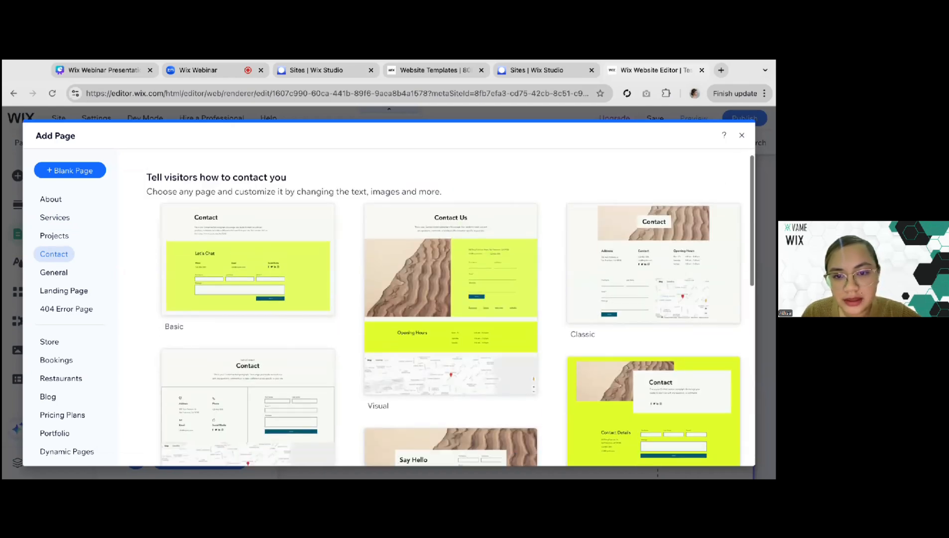
pyautogui.scroll(-5, 429, 318)
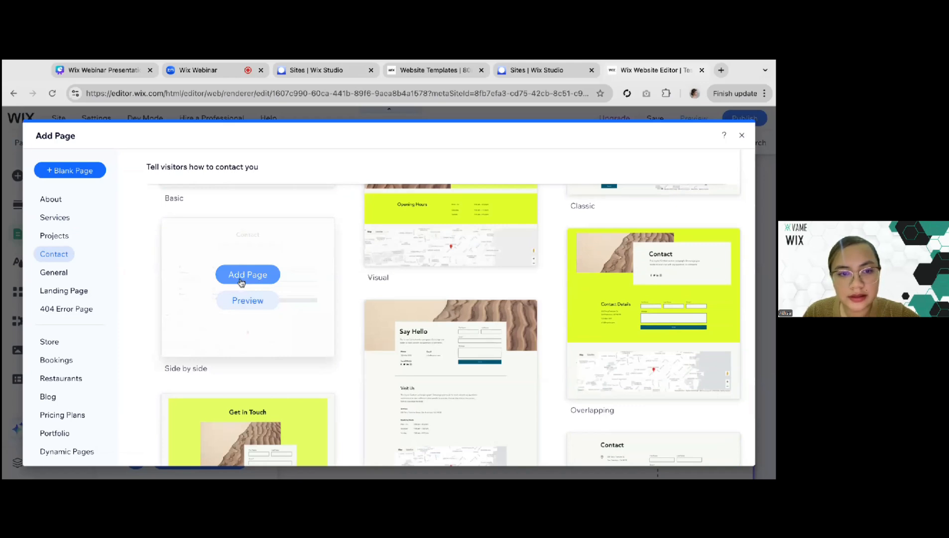
pyautogui.click(241, 282)
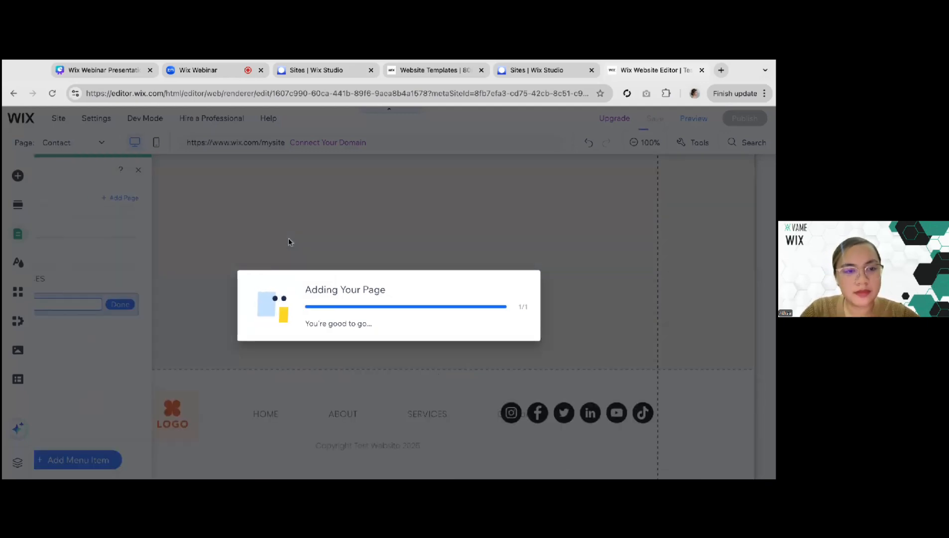
# Rename the new contact page CONTACT in the site menu and close the page list
pyautogui.write('CONTACT')
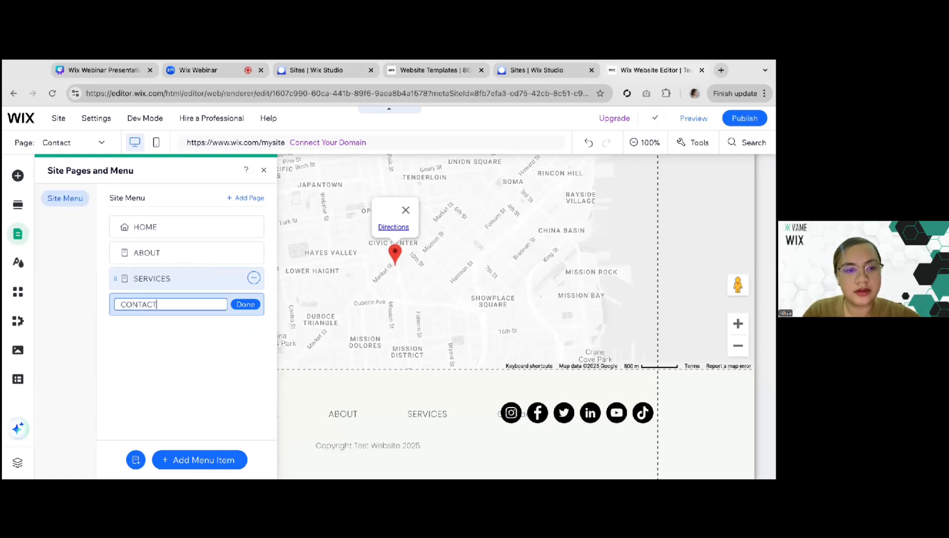
pyautogui.press('Return')
pyautogui.click(379, 276)
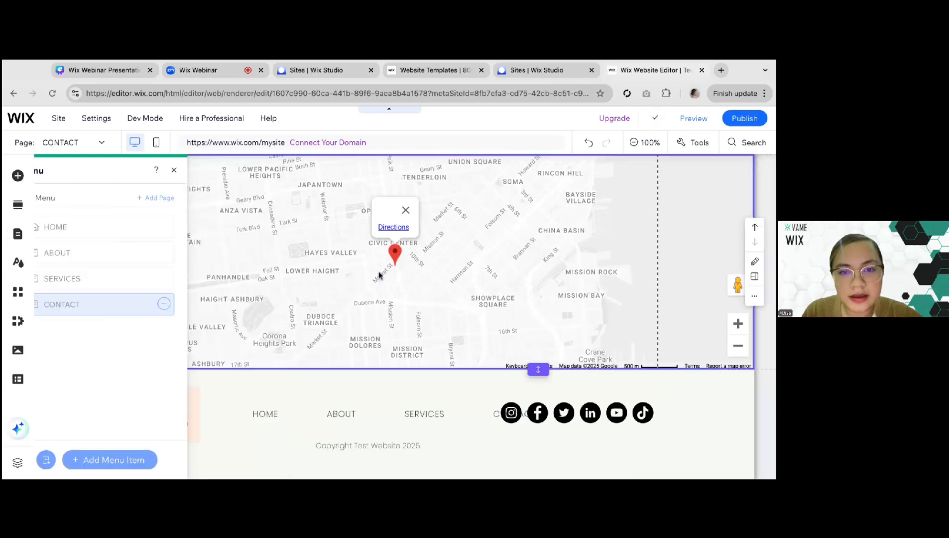
# Look over the CONTACT page's heading section and its contact form, selecting the form and its column
pyautogui.scroll(10, 378, 273)
pyautogui.scroll(-1, 377, 271)
pyautogui.click(176, 286)
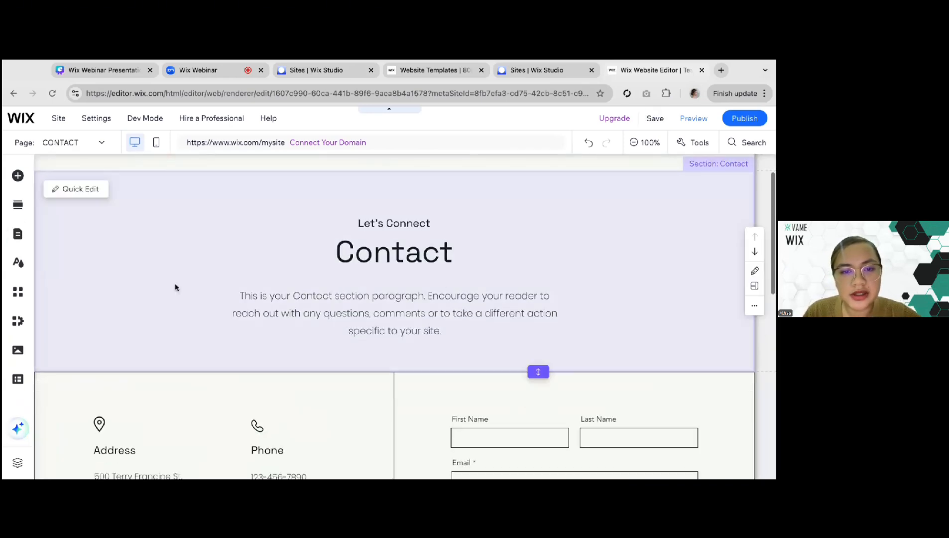
pyautogui.scroll(-1, 175, 287)
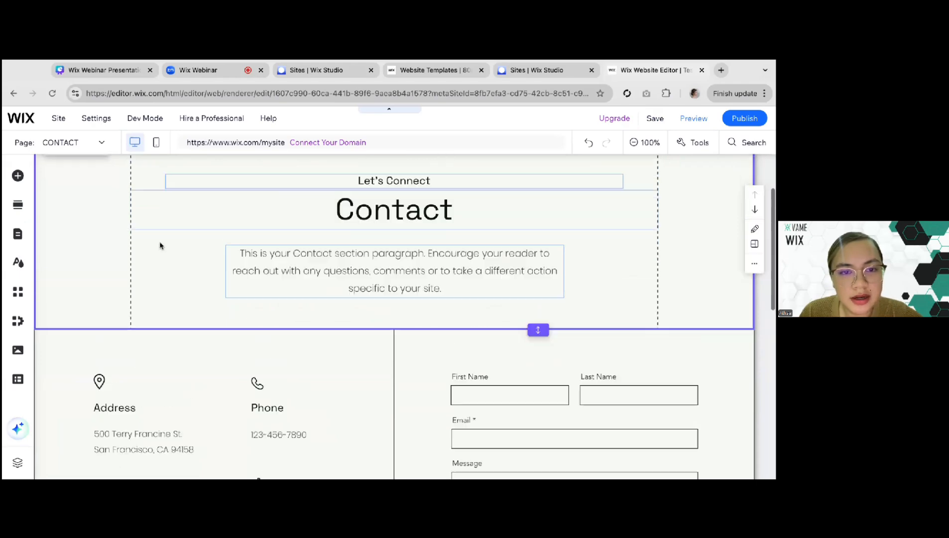
pyautogui.scroll(-4, 159, 246)
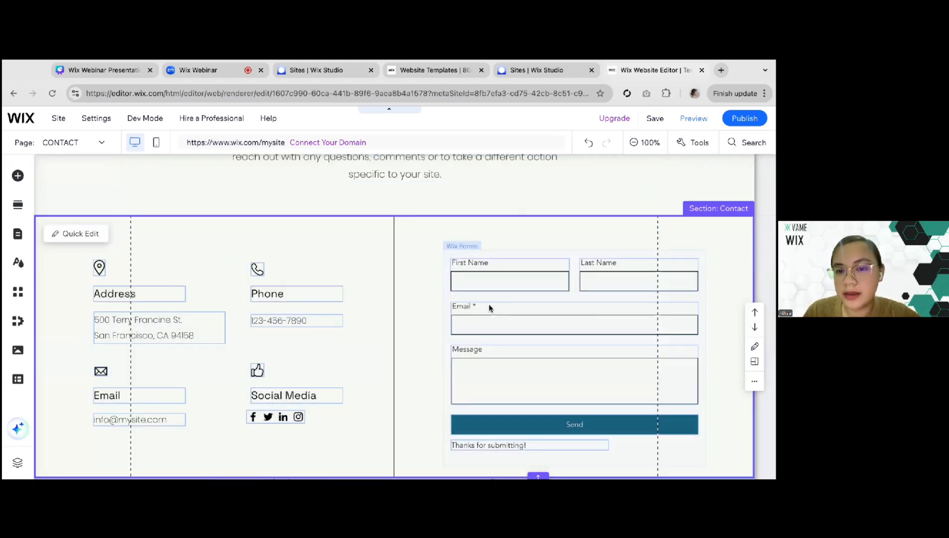
pyautogui.click(533, 317)
pyautogui.scroll(-1, 533, 317)
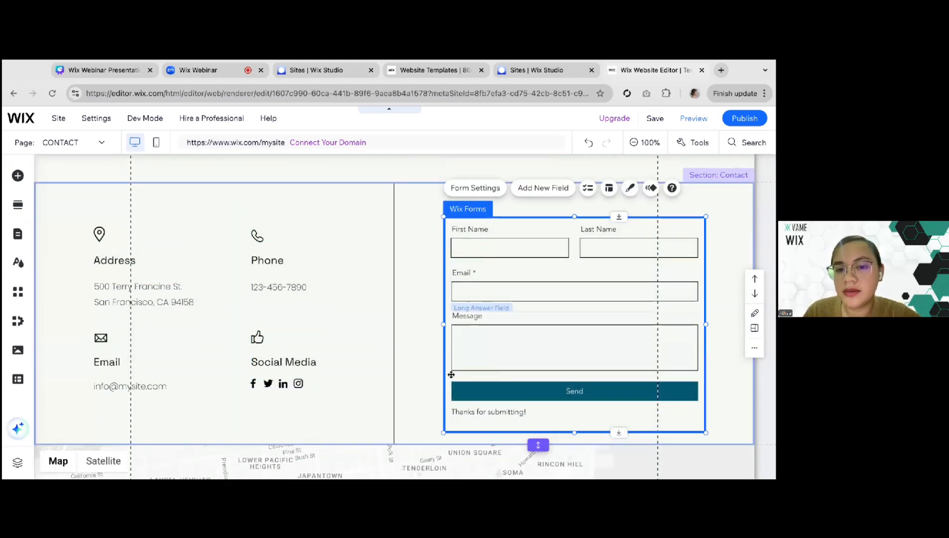
pyautogui.click(431, 357)
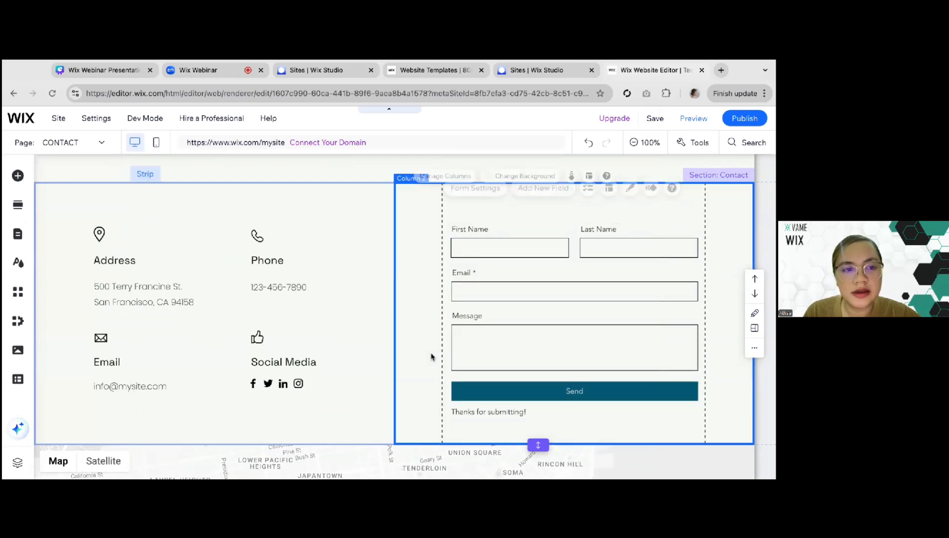
# Examine the contact details beside the form, selecting the address and phone text elements
pyautogui.click(128, 294)
pyautogui.scroll(-1, 127, 296)
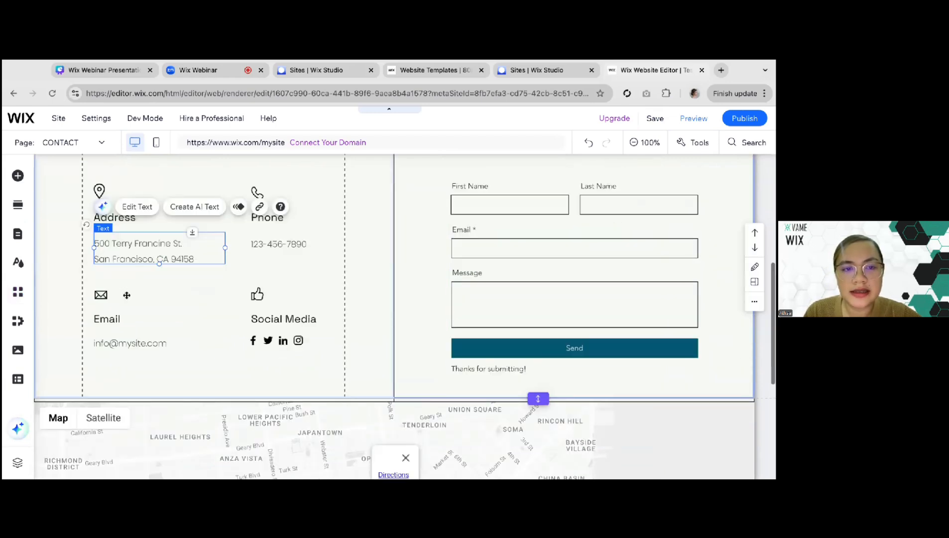
pyautogui.click(264, 241)
pyautogui.click(151, 254)
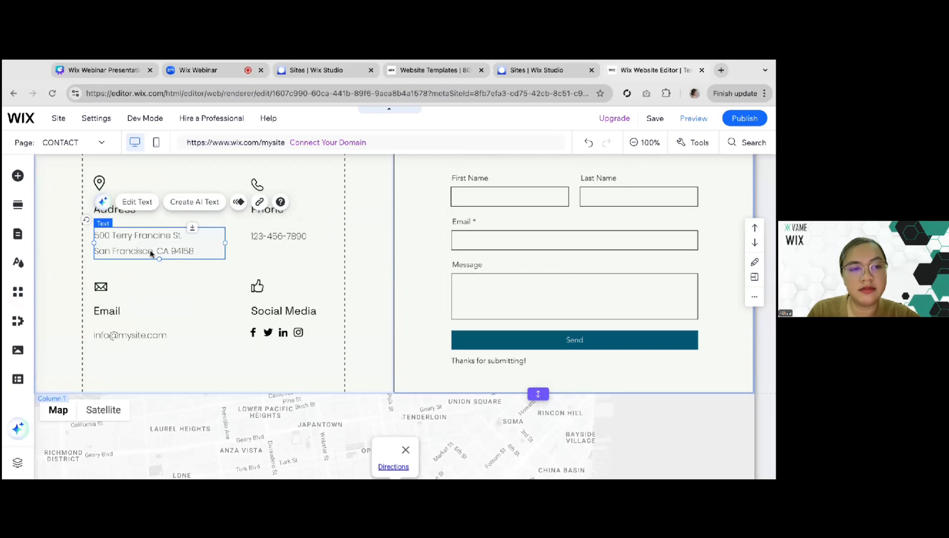
pyautogui.click(88, 255)
pyautogui.click(277, 238)
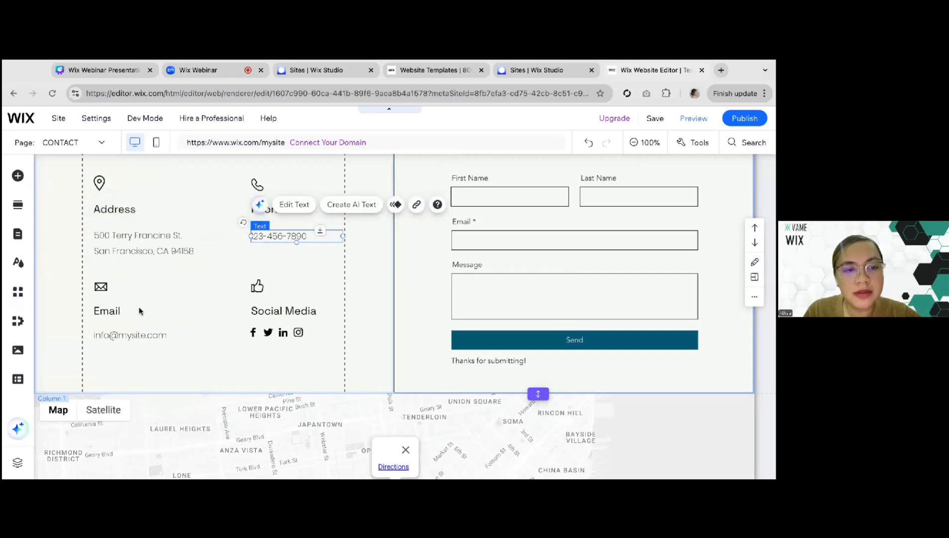
# Look over the CONTACT page's email text, social bar and map section
pyautogui.click(112, 336)
pyautogui.click(277, 337)
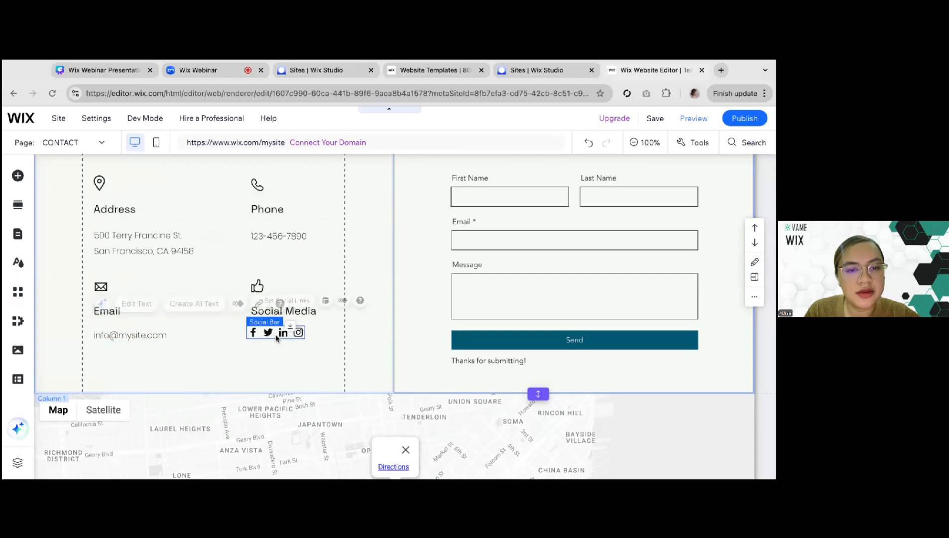
pyautogui.scroll(-3, 277, 338)
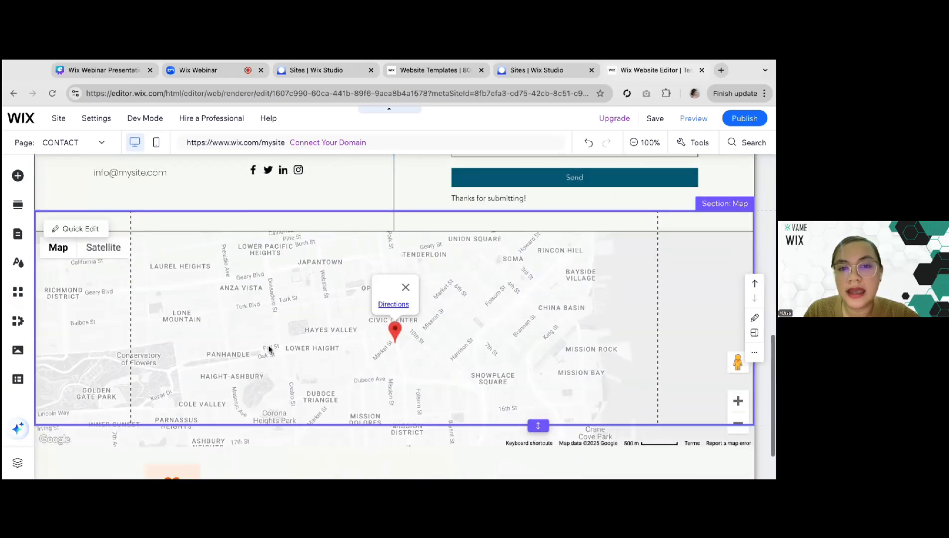
pyautogui.scroll(-2, 269, 349)
pyautogui.scroll(1, 405, 337)
pyautogui.scroll(10, 403, 337)
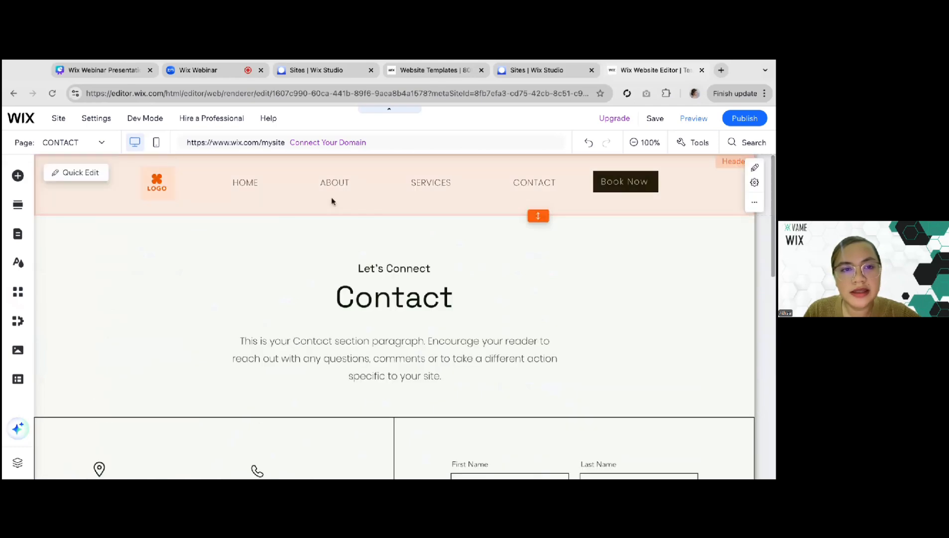
# Compare the header's navigation menu items with the pages listed in the site menu
pyautogui.click(317, 190)
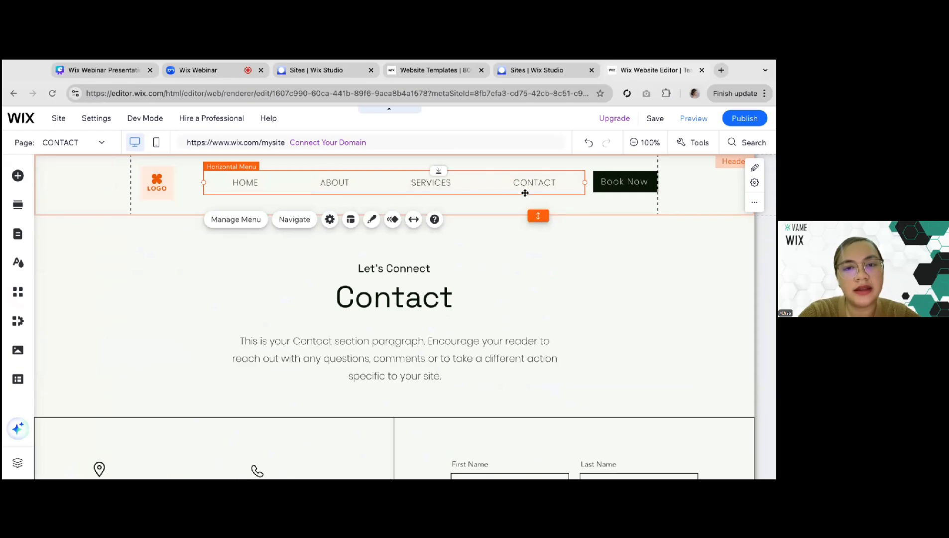
pyautogui.click(18, 235)
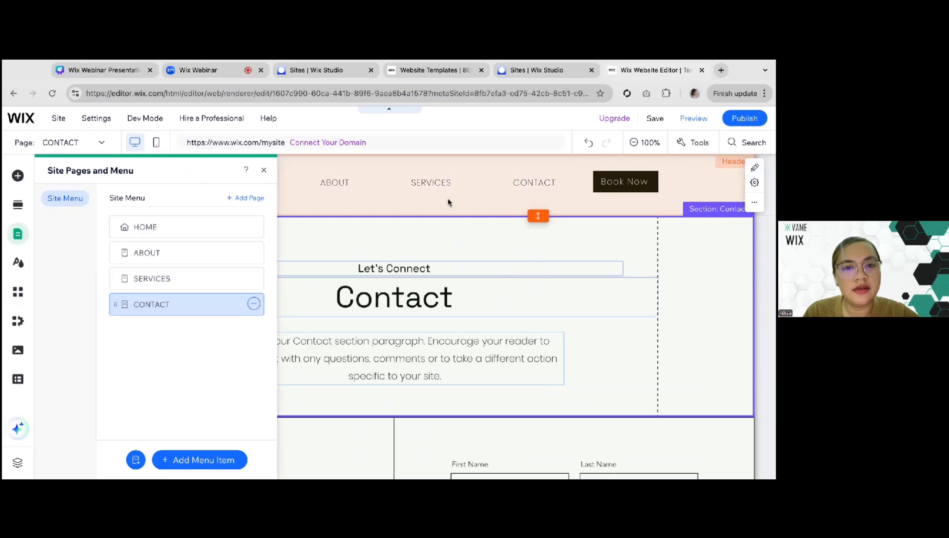
pyautogui.click(431, 184)
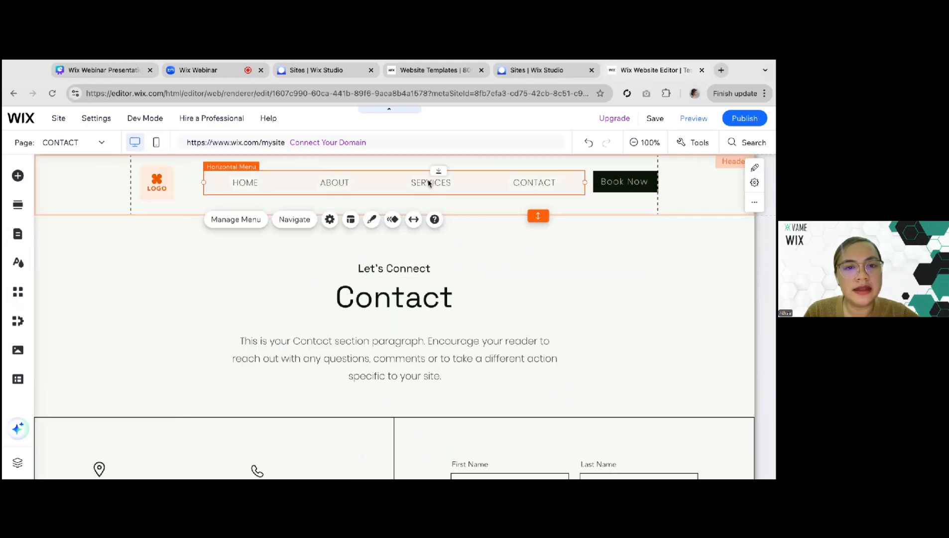
pyautogui.click(20, 235)
pyautogui.click(406, 286)
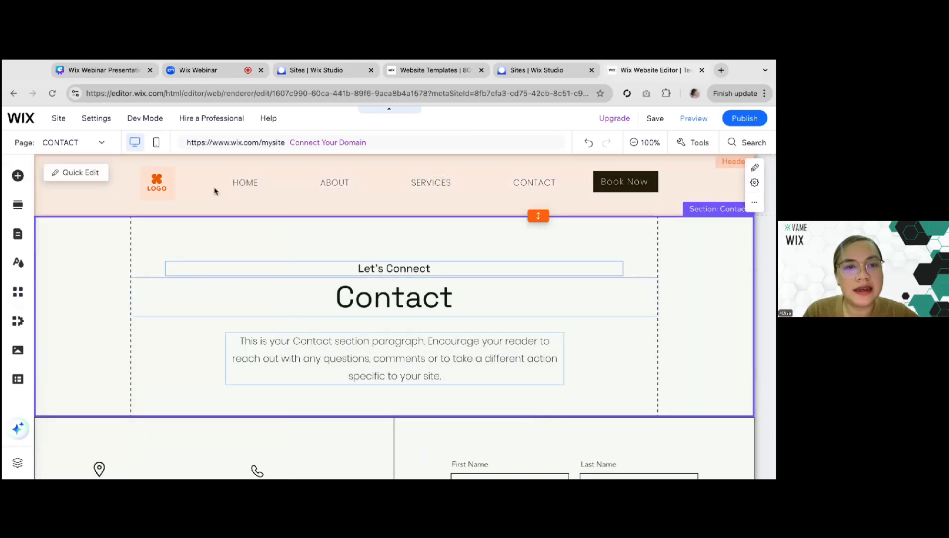
pyautogui.click(247, 190)
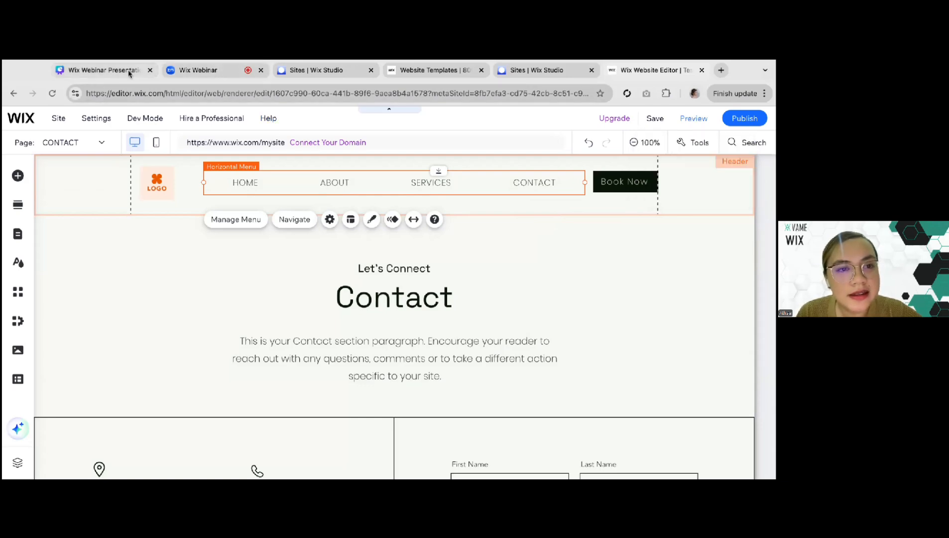
# Switch to the Canva presentation and read the bullets on slide 19, Optimize for mobile view
pyautogui.click(129, 74)
pyautogui.click(579, 443)
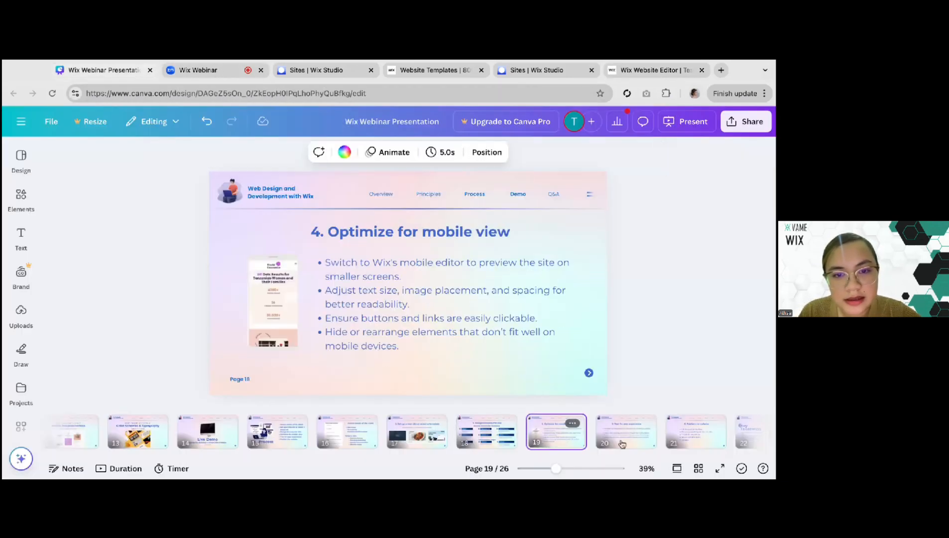
pyautogui.click(491, 435)
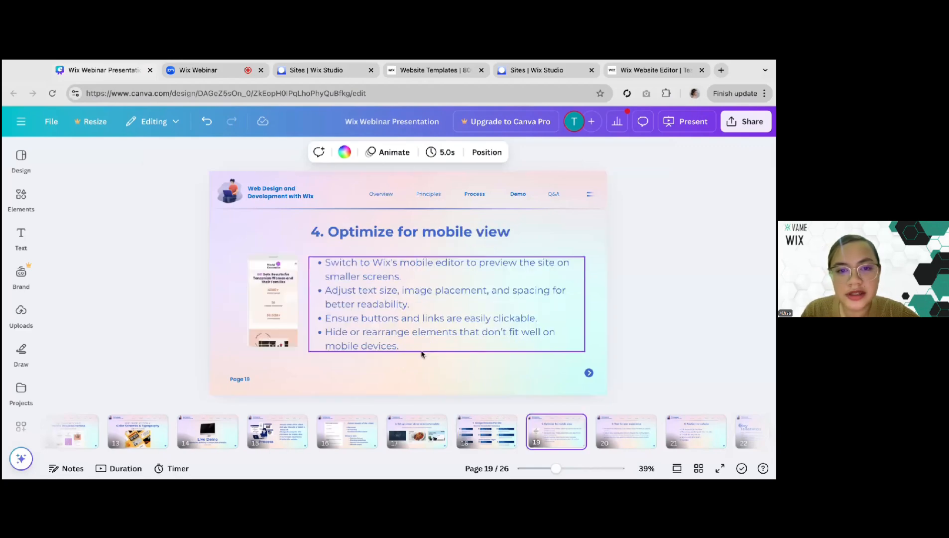
pyautogui.click(327, 265)
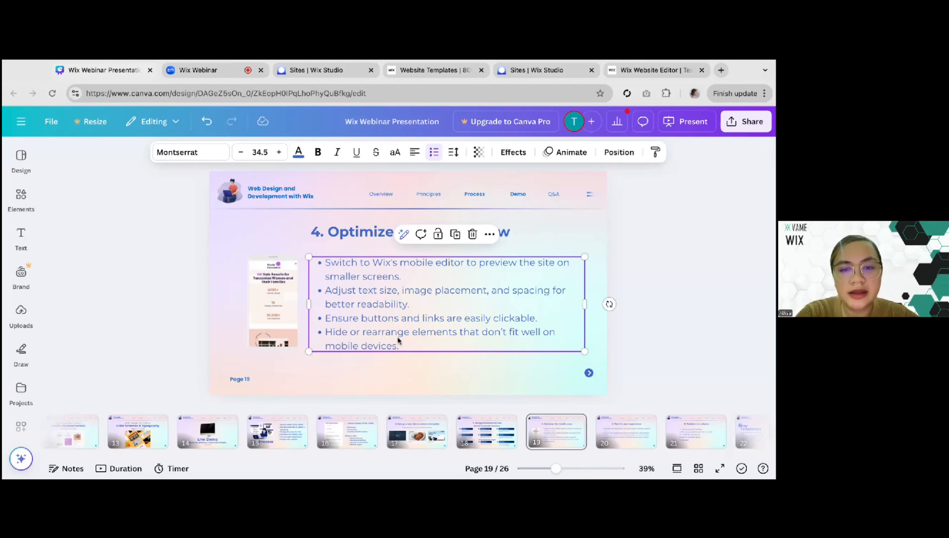
pyautogui.click(588, 233)
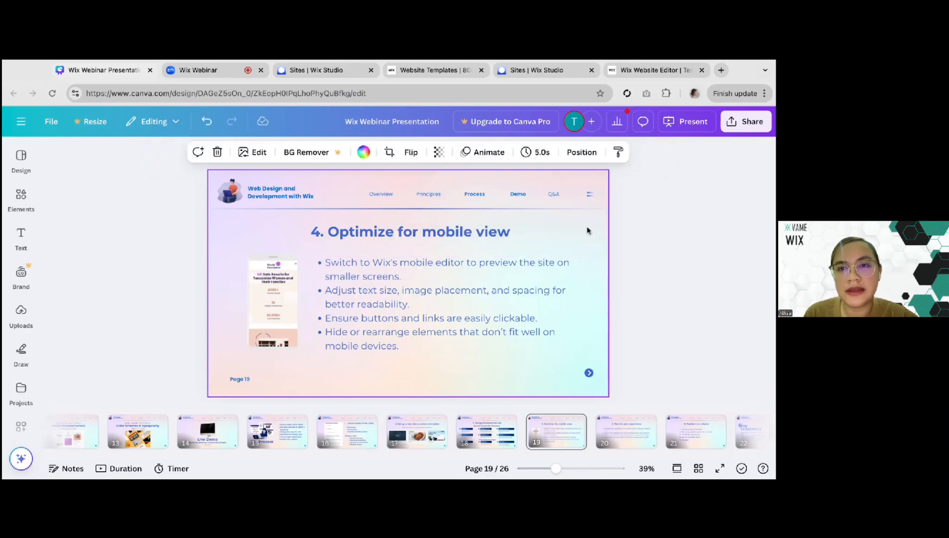
# Return to the Wix Editor, switch to the mobile view and look over the CONTACT page's mobile layout
pyautogui.click(639, 75)
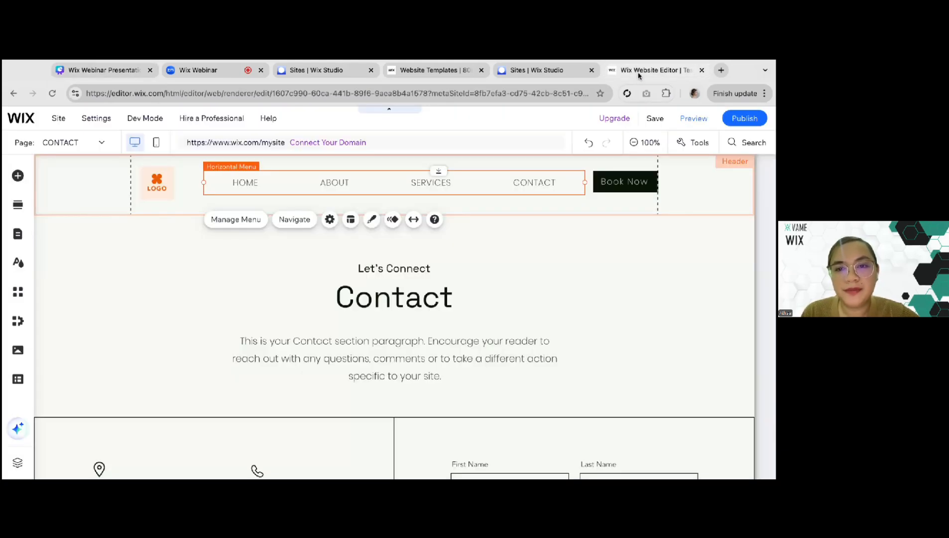
pyautogui.click(632, 248)
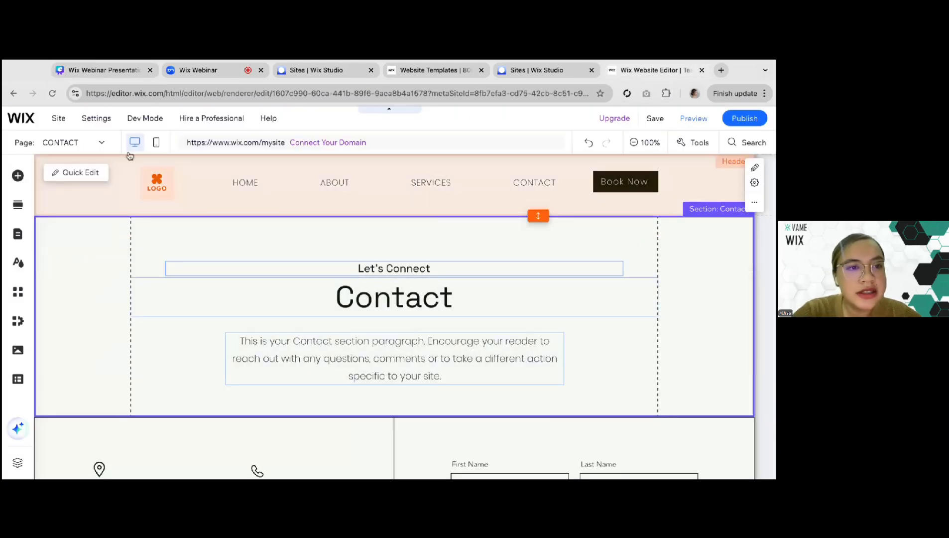
pyautogui.click(156, 147)
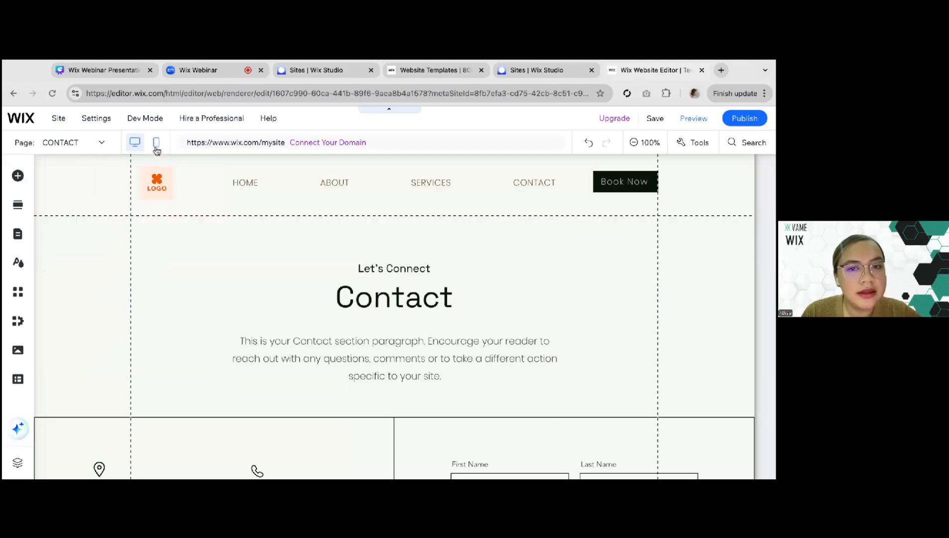
pyautogui.click(156, 148)
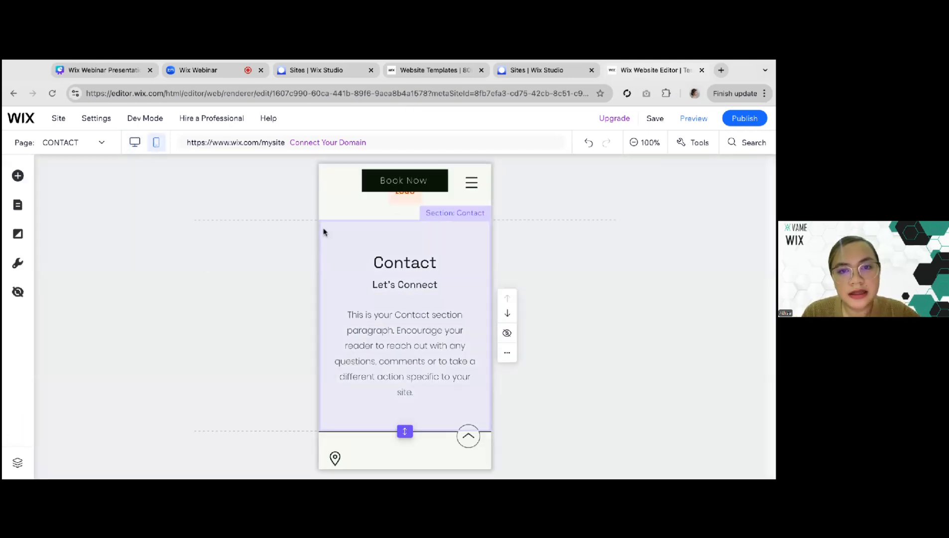
pyautogui.scroll(-15, 362, 273)
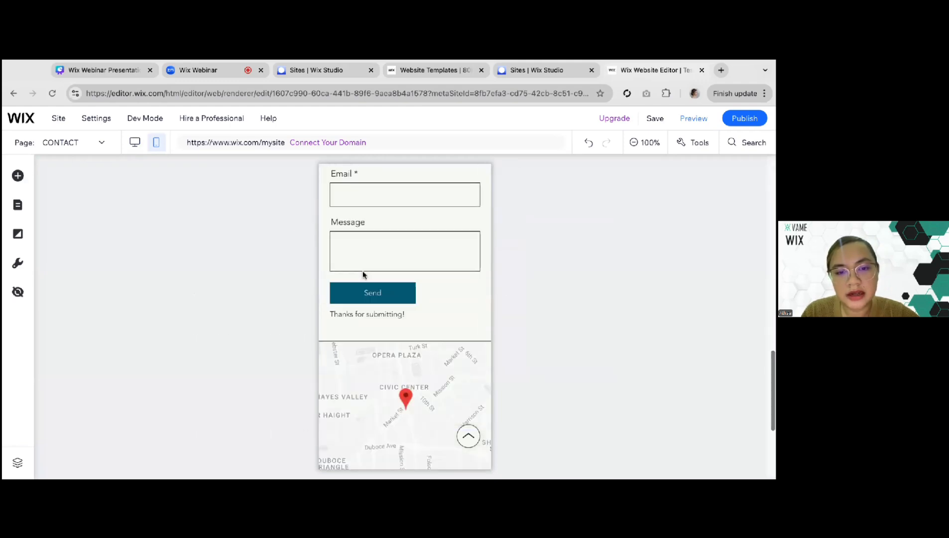
pyautogui.scroll(15, 405, 316)
# Move the logo to the left side of the mobile header and lower the menu icon in line with it
pyautogui.click(335, 201)
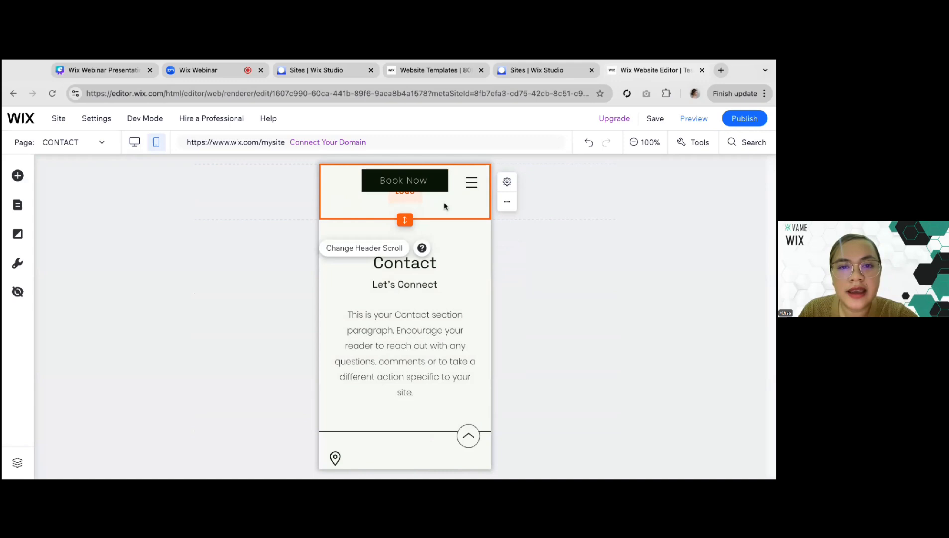
pyautogui.click(429, 183)
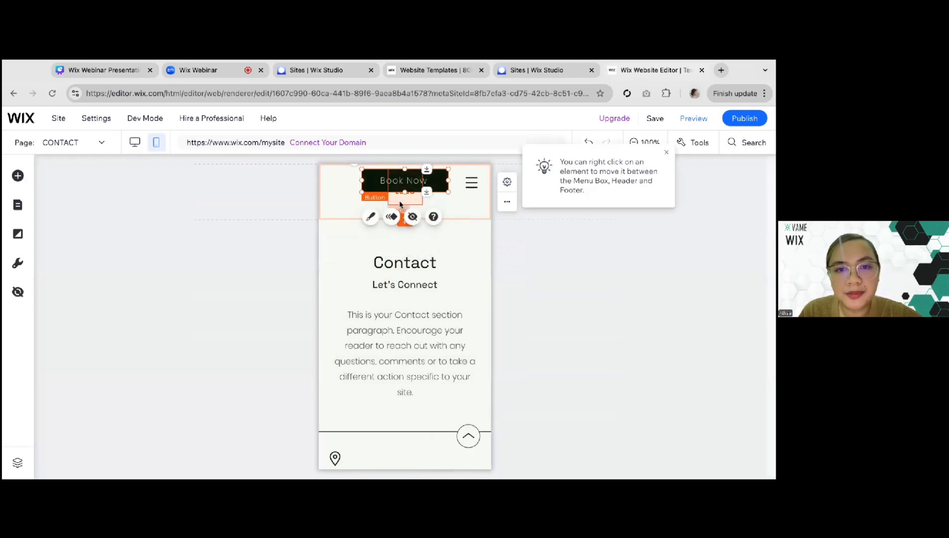
pyautogui.click(404, 198)
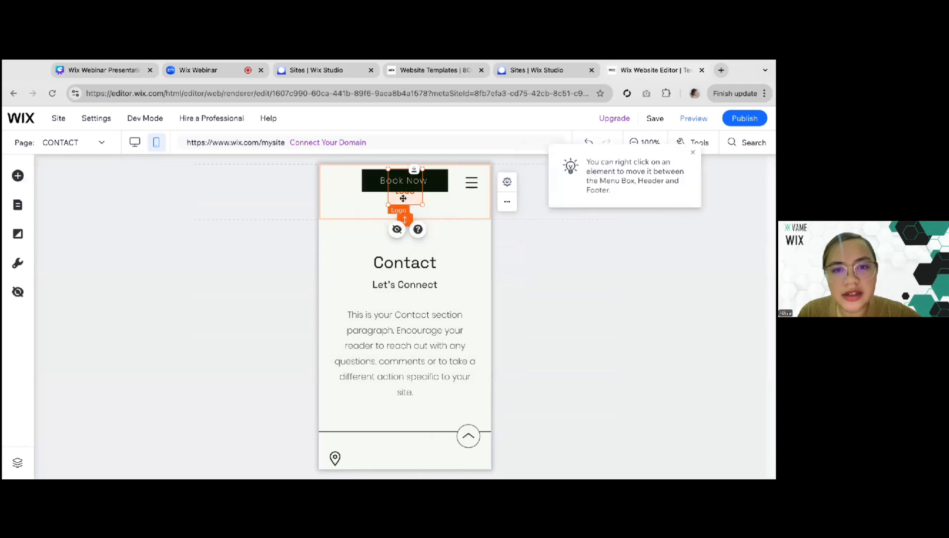
pyautogui.moveTo(407, 197); pyautogui.dragTo(346, 200)
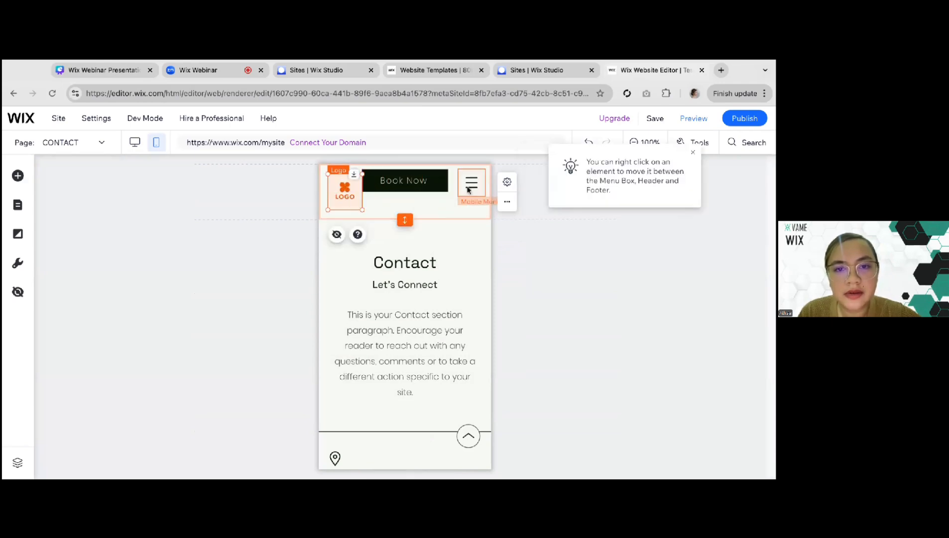
pyautogui.click(471, 182)
pyautogui.moveTo(471, 182); pyautogui.dragTo(472, 191)
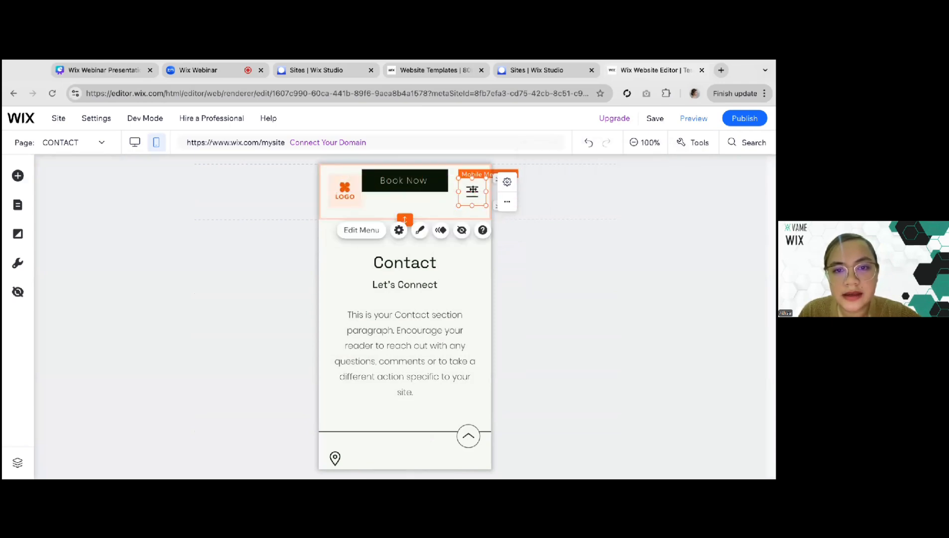
# Hide the Book Now button from the mobile header and check the remaining logo and menu icon
pyautogui.click(407, 185)
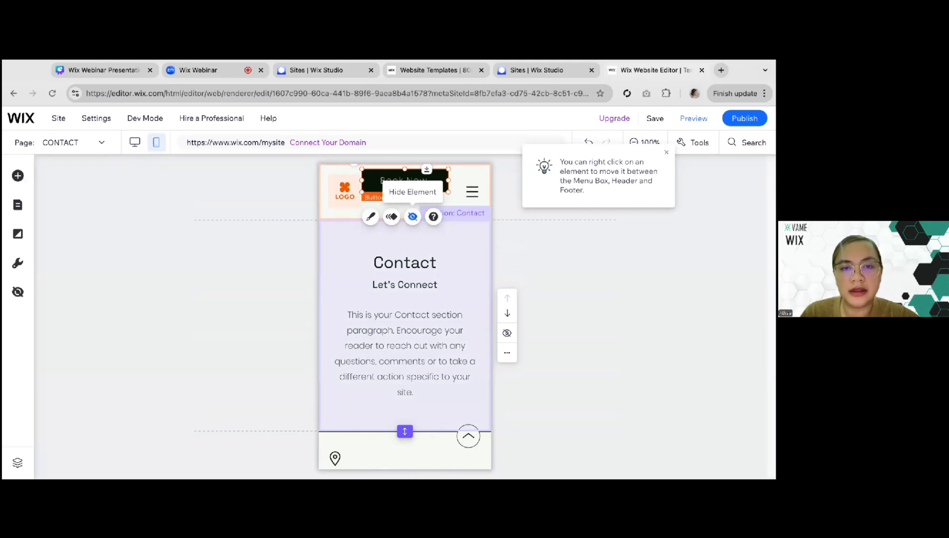
pyautogui.click(412, 216)
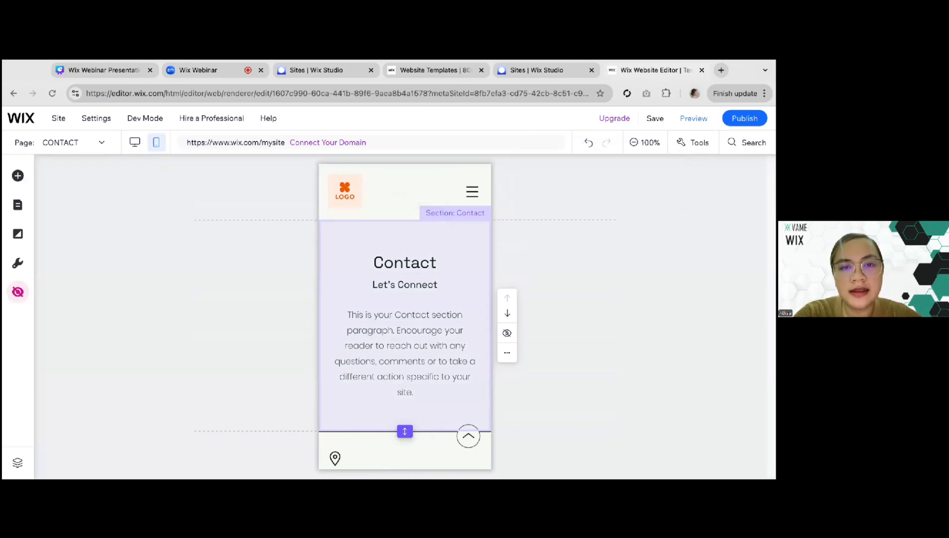
pyautogui.click(346, 197)
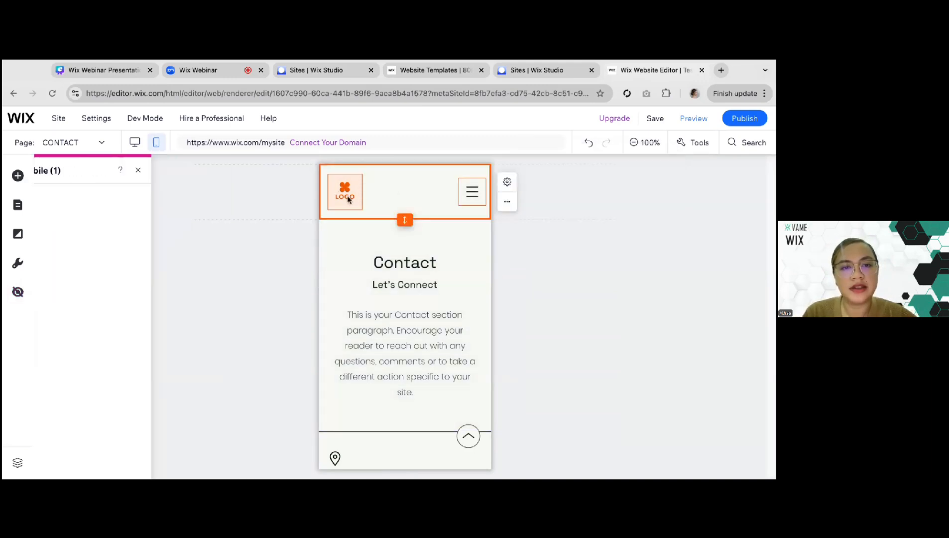
pyautogui.click(478, 194)
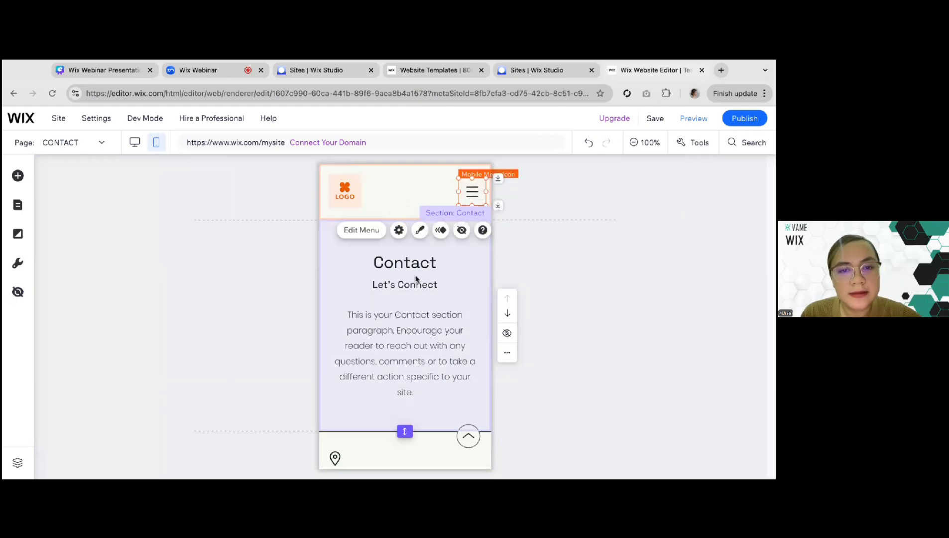
# Examine the text elements in the mobile CONTACT page's heading section
pyautogui.click(402, 277)
pyautogui.scroll(-2, 414, 279)
pyautogui.scroll(2, 390, 246)
pyautogui.click(391, 208)
pyautogui.scroll(-2, 392, 208)
pyautogui.scroll(-3, 392, 208)
pyautogui.scroll(5, 391, 206)
pyautogui.scroll(-2, 404, 258)
pyautogui.click(392, 321)
# Reduce the Contact heading's font size on mobile and set the paragraph below it to 14 px
pyautogui.click(354, 199)
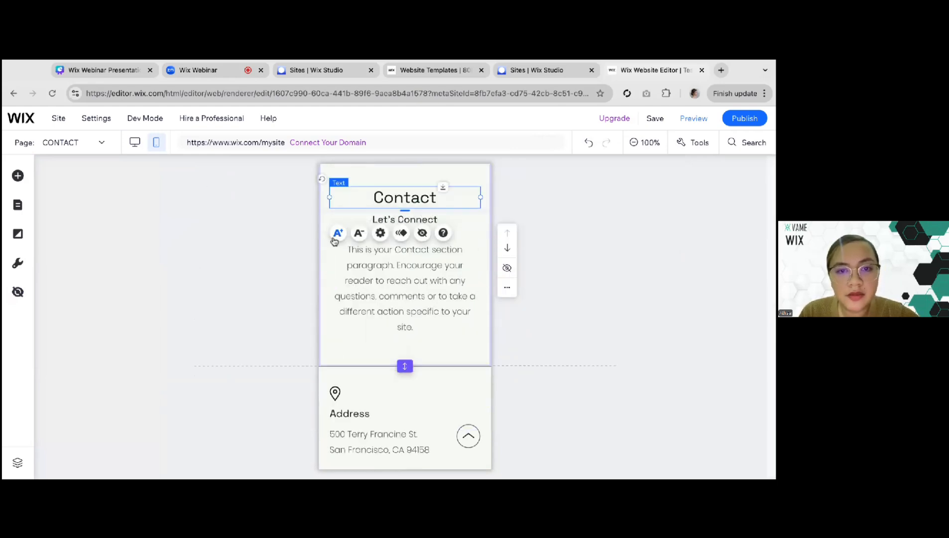
pyautogui.scroll(1, 358, 235)
pyautogui.click(360, 251)
pyautogui.click(361, 253)
pyautogui.click(360, 252)
pyautogui.click(360, 253)
pyautogui.click(360, 252)
pyautogui.click(368, 248)
pyautogui.click(365, 239)
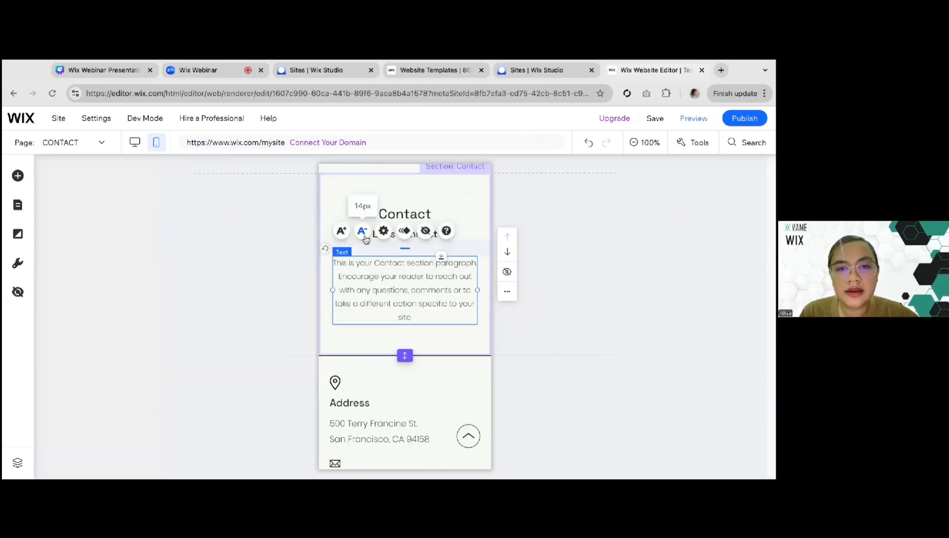
# Shorten the mobile heading section by raising its bottom edge closer to the paragraph
pyautogui.click(379, 351)
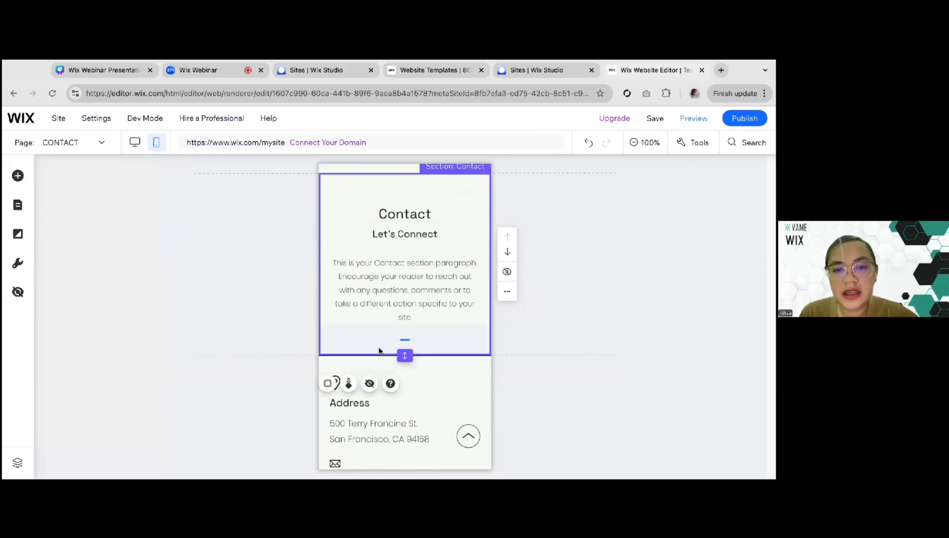
pyautogui.moveTo(407, 347); pyautogui.dragTo(403, 356)
pyautogui.moveTo(403, 356); pyautogui.dragTo(403, 341)
# Center the location pin icon horizontally in the contact details column and center-align the Address heading
pyautogui.scroll(-1, 388, 345)
pyautogui.scroll(-5, 387, 345)
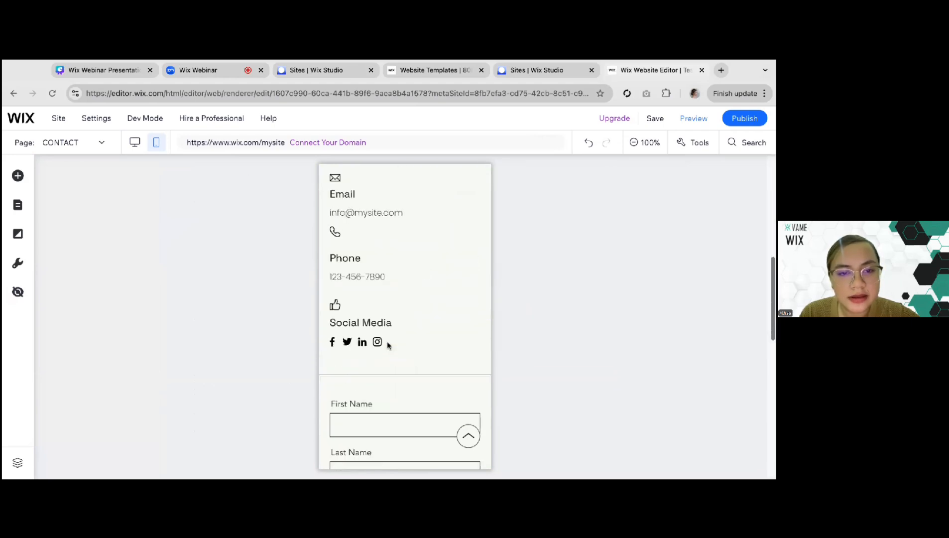
pyautogui.scroll(4, 387, 345)
pyautogui.scroll(-1, 387, 345)
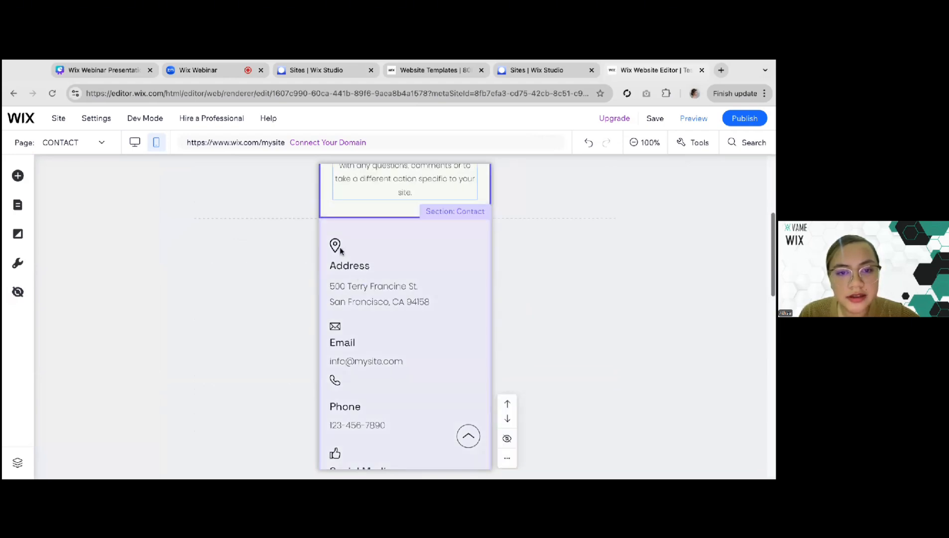
pyautogui.moveTo(339, 247); pyautogui.dragTo(405, 247)
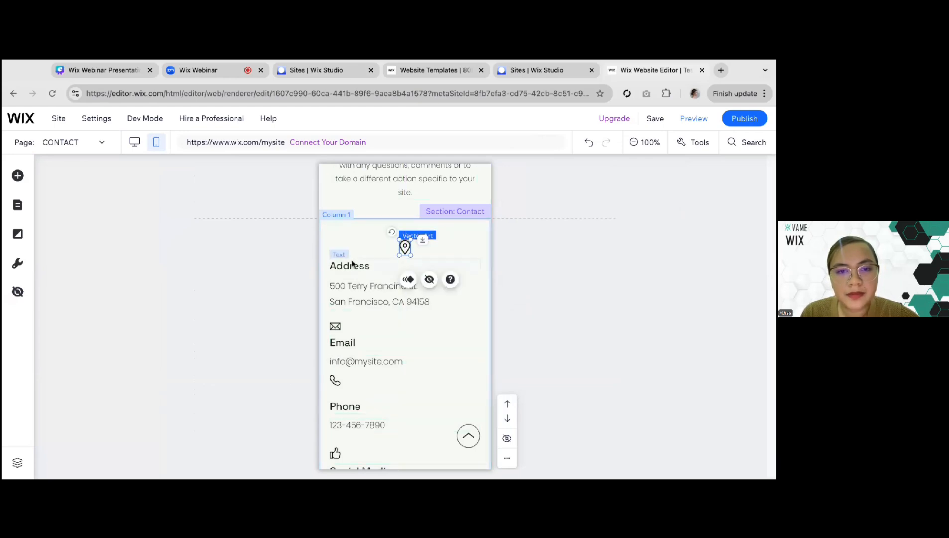
pyautogui.click(369, 266)
pyautogui.click(380, 297)
pyautogui.click(209, 446)
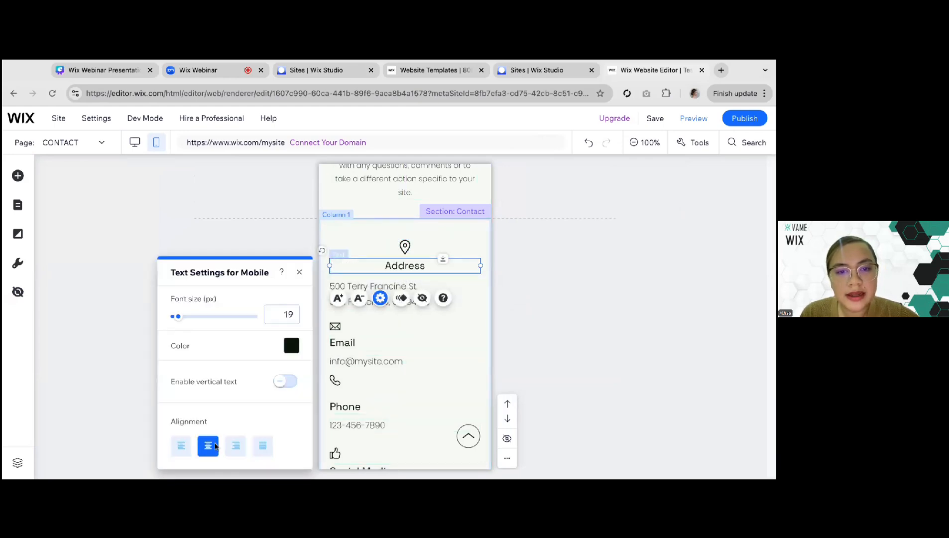
# Center-align the address text below the Address heading, close its settings and select the email address text
pyautogui.click(352, 288)
pyautogui.click(380, 252)
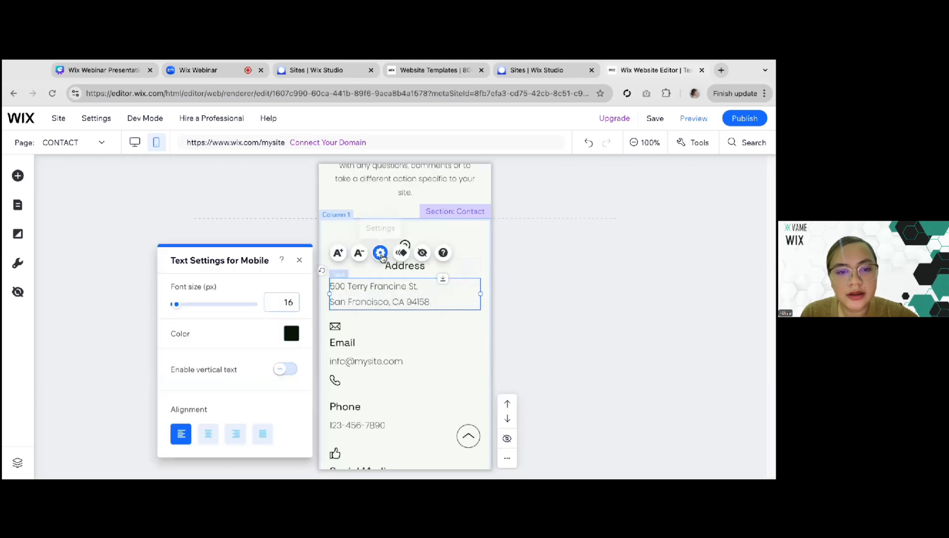
pyautogui.click(211, 434)
pyautogui.click(443, 360)
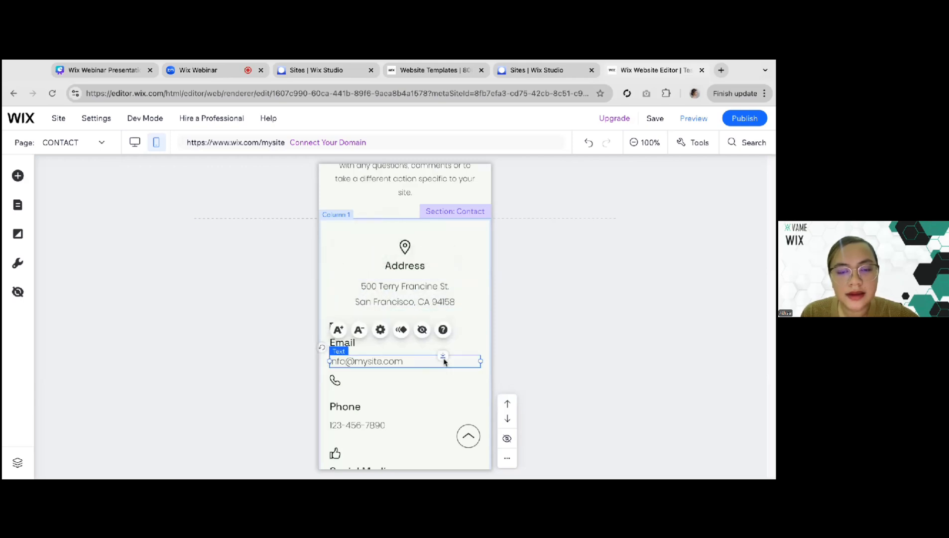
# Center-align the copyright text in the Contact page's mobile footer
pyautogui.scroll(-3, 445, 362)
pyautogui.scroll(-5, 444, 361)
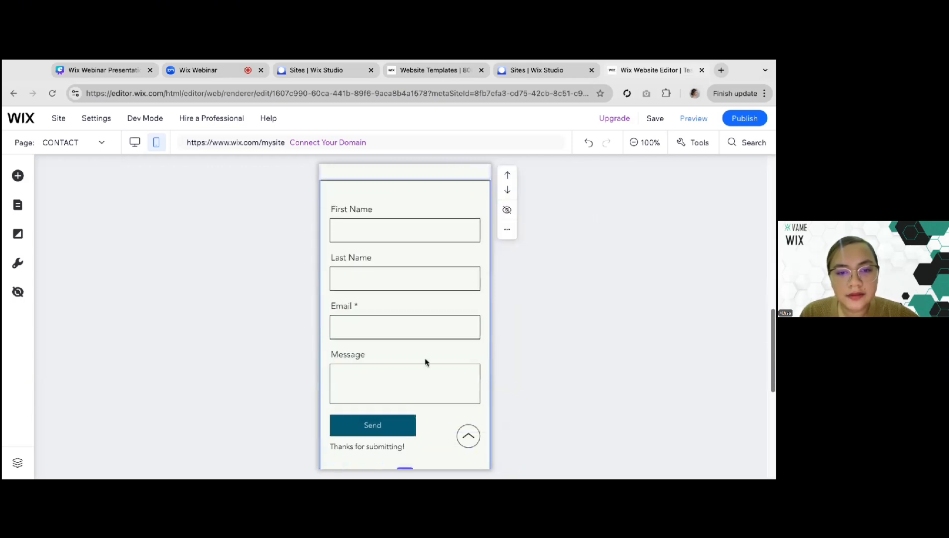
pyautogui.click(397, 361)
pyautogui.scroll(-6, 395, 363)
pyautogui.scroll(2, 395, 364)
pyautogui.scroll(-2, 354, 383)
pyautogui.click(354, 388)
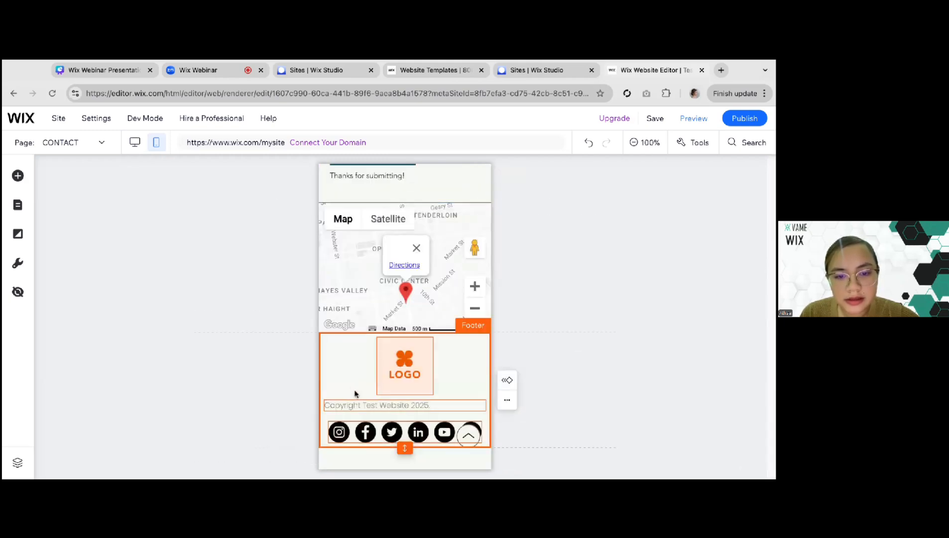
pyautogui.click(372, 431)
pyautogui.click(411, 414)
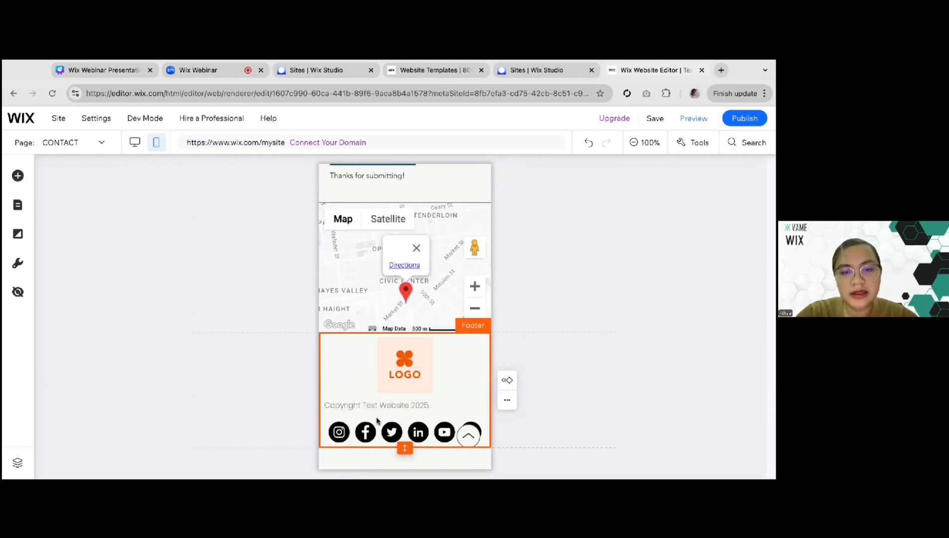
pyautogui.click(367, 407)
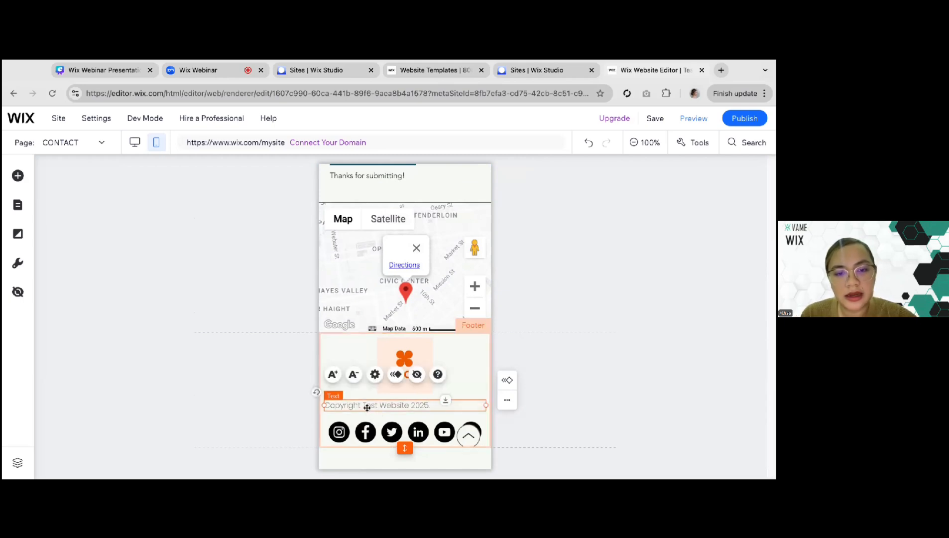
pyautogui.click(376, 381)
pyautogui.click(211, 447)
# Rearrange the mobile footer so the social icons sit directly below the logo and the copyright text sits beneath them
pyautogui.moveTo(369, 404); pyautogui.dragTo(387, 413)
pyautogui.press('Up')
pyautogui.press('Up')
pyautogui.press('Up')
pyautogui.press('Up')
pyautogui.press('Up')
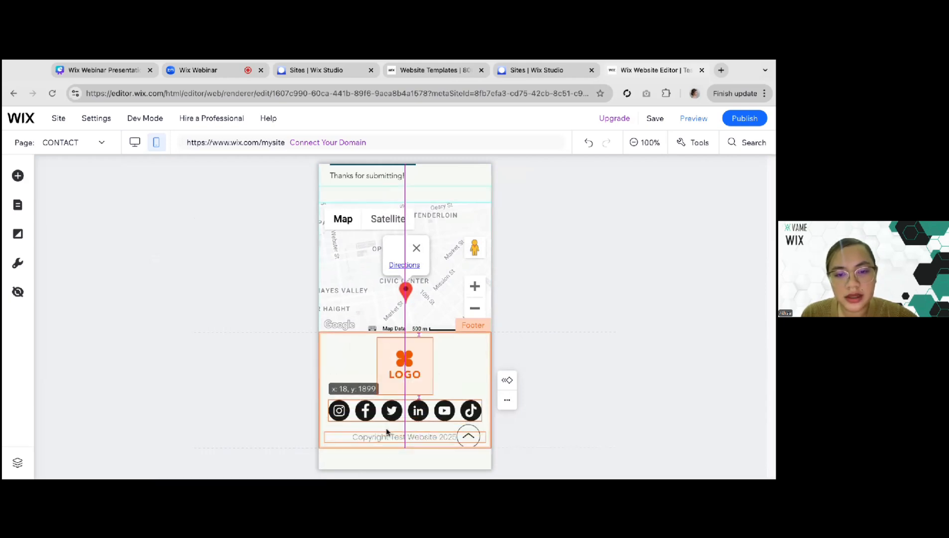
pyautogui.click(381, 430)
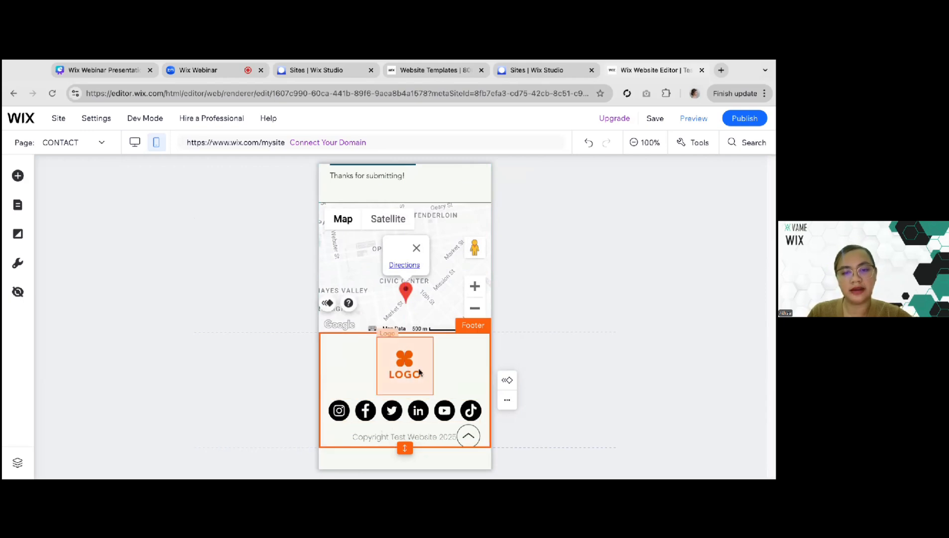
# Switch to the Home page and review its mobile layout from the header down to the footer
pyautogui.scroll(10, 417, 372)
pyautogui.scroll(5, 419, 372)
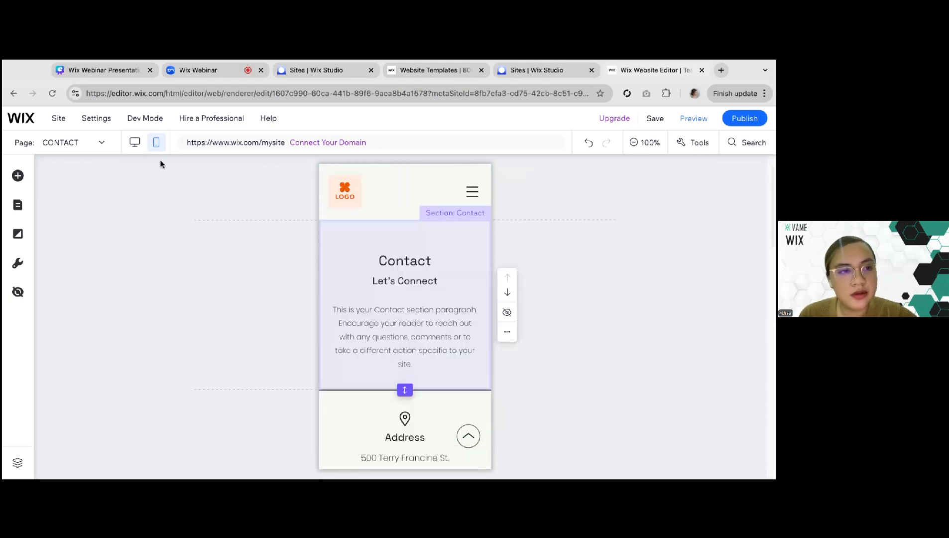
pyautogui.click(67, 144)
pyautogui.click(44, 162)
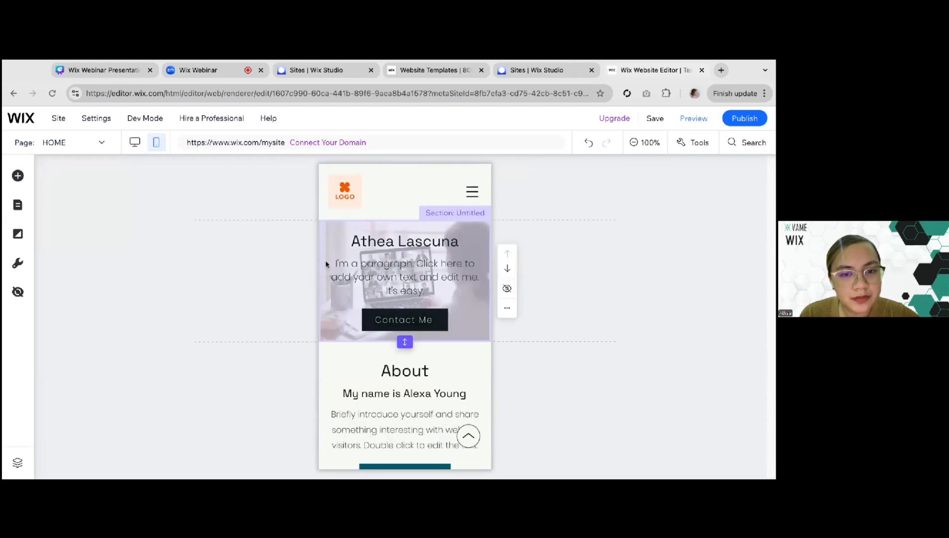
pyautogui.scroll(-1, 373, 199)
pyautogui.scroll(-12, 384, 337)
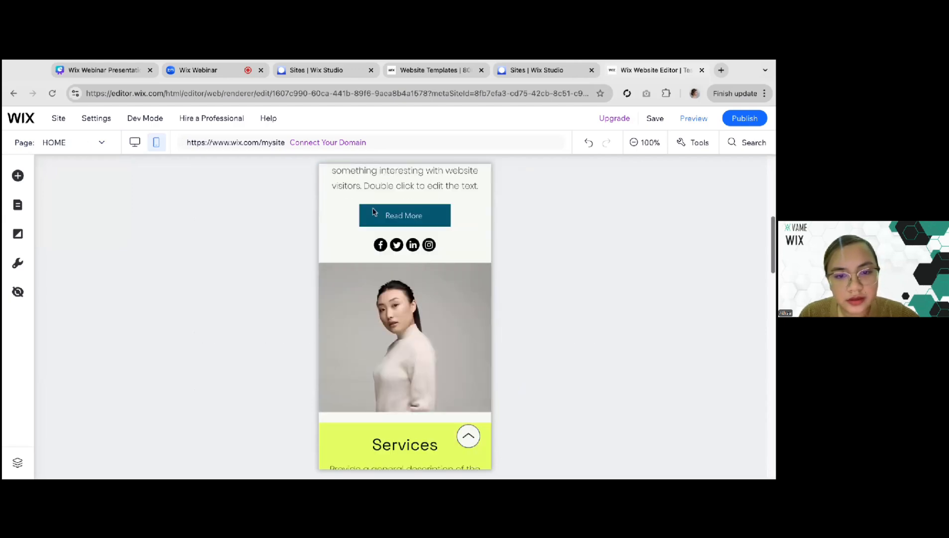
pyautogui.scroll(-10, 384, 337)
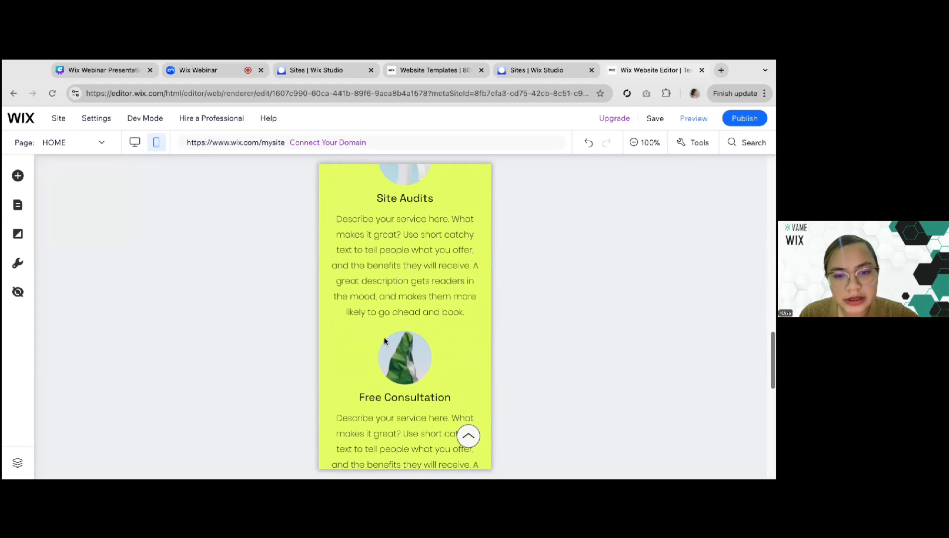
pyautogui.scroll(-1, 405, 317)
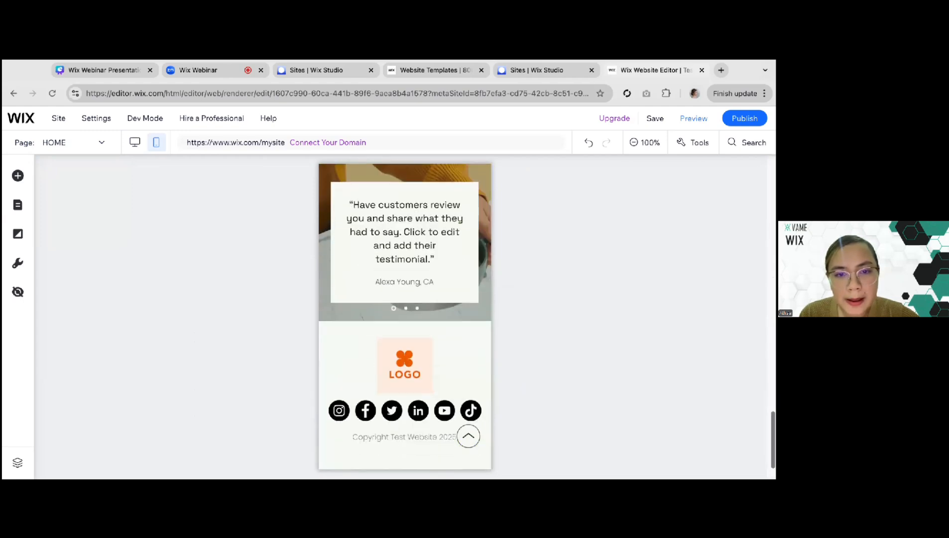
pyautogui.scroll(20, 384, 337)
pyautogui.click(345, 331)
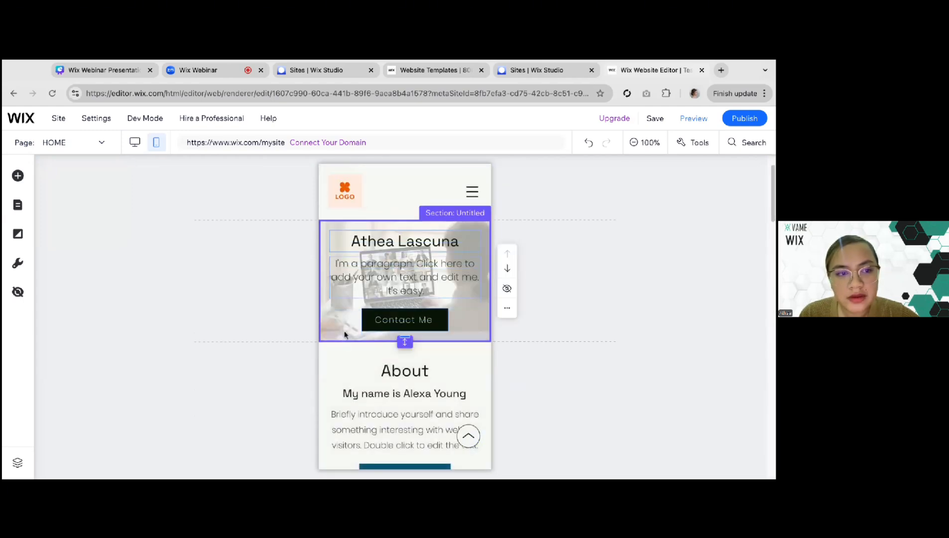
# Inspect the Home page's hero heading and paragraph, then check the About, Services and testimonial sections in mobile view
pyautogui.click(362, 246)
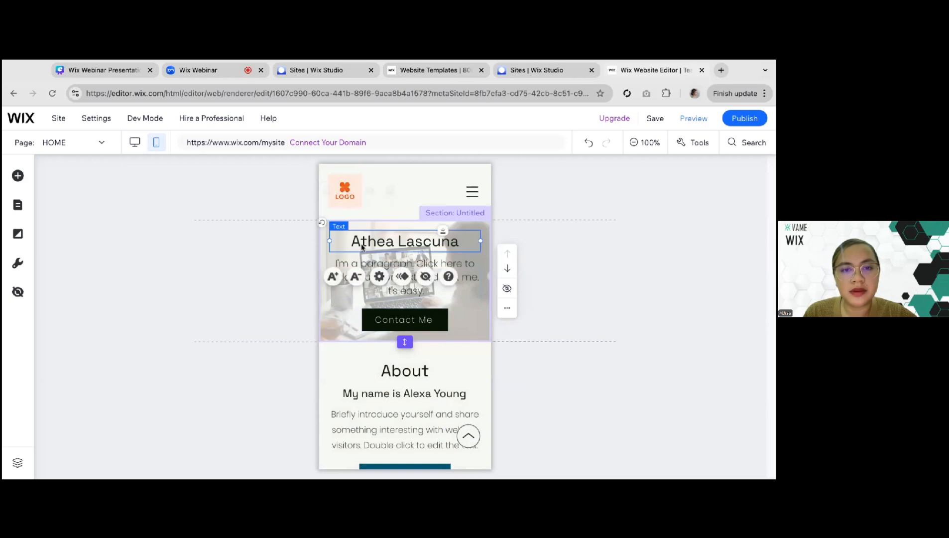
pyautogui.click(356, 281)
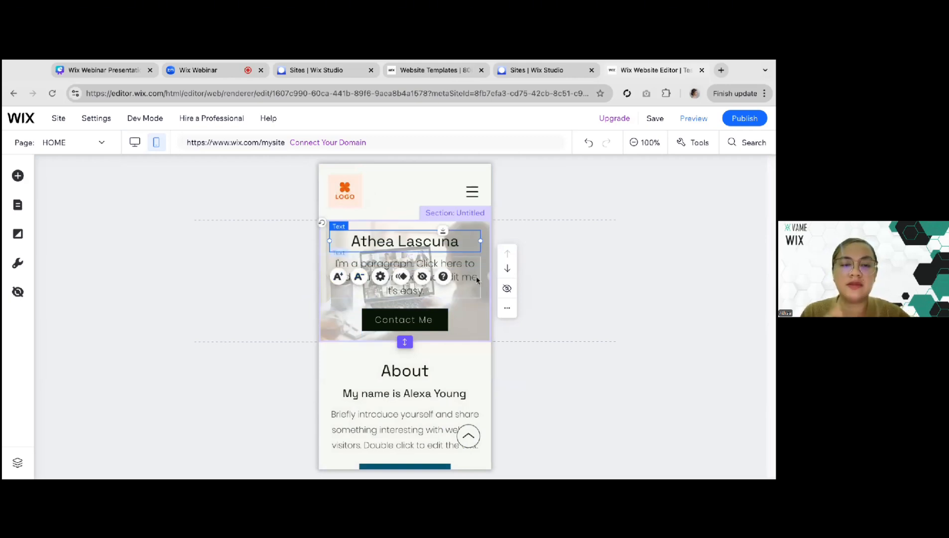
pyautogui.click(464, 296)
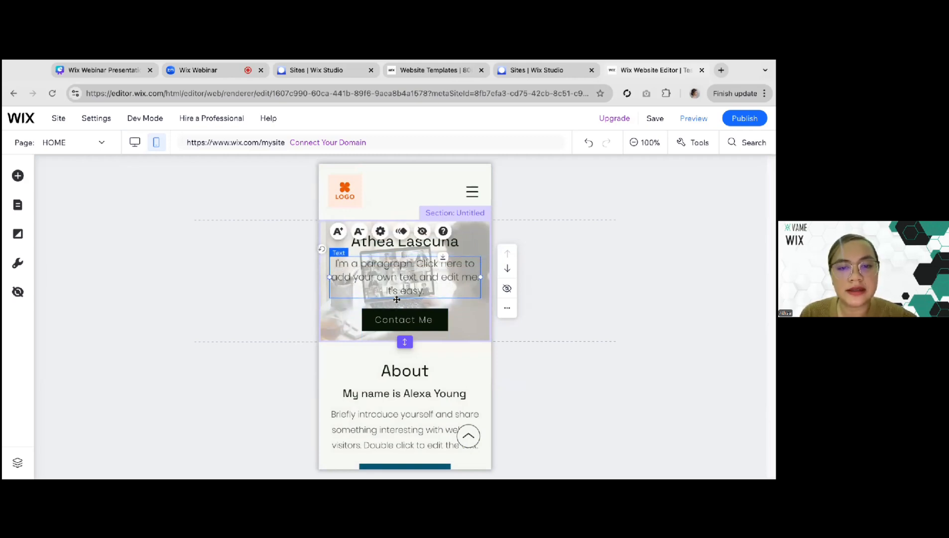
pyautogui.scroll(-3, 378, 284)
pyautogui.click(357, 278)
pyautogui.scroll(2, 369, 299)
pyautogui.scroll(-3, 383, 308)
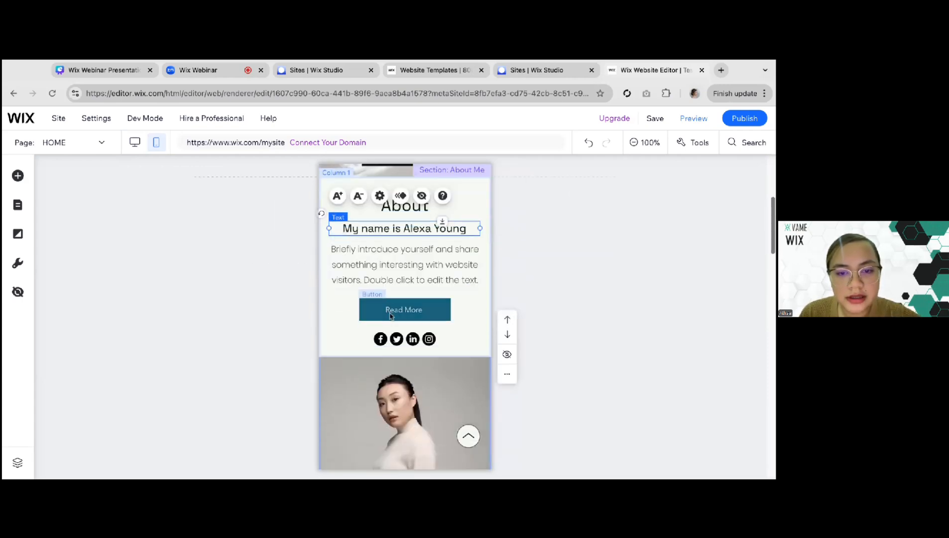
pyautogui.scroll(-4, 391, 316)
pyautogui.click(435, 302)
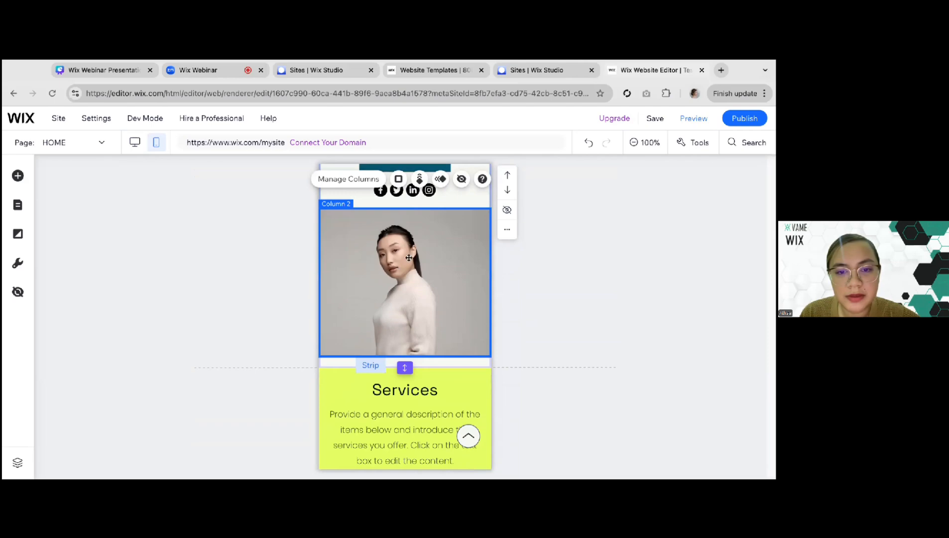
pyautogui.scroll(-7, 442, 342)
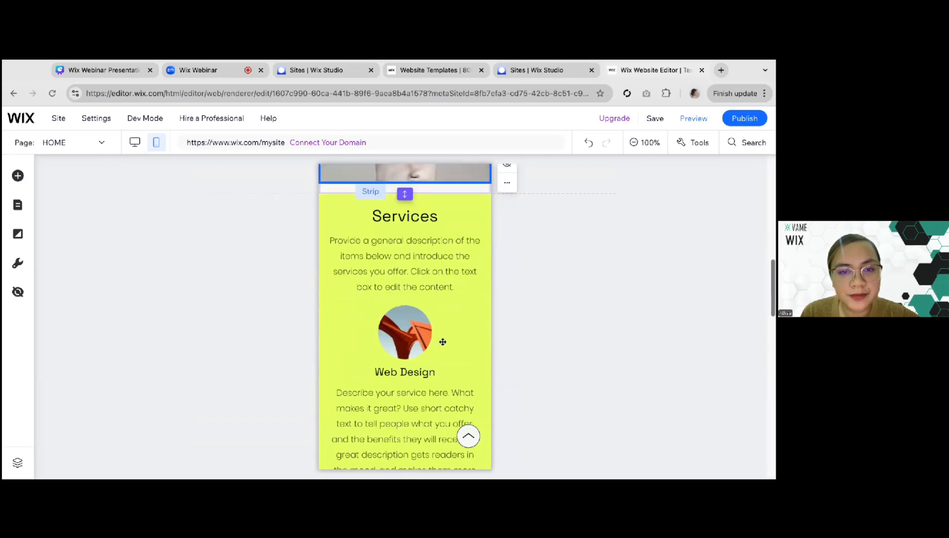
pyautogui.scroll(-15, 442, 342)
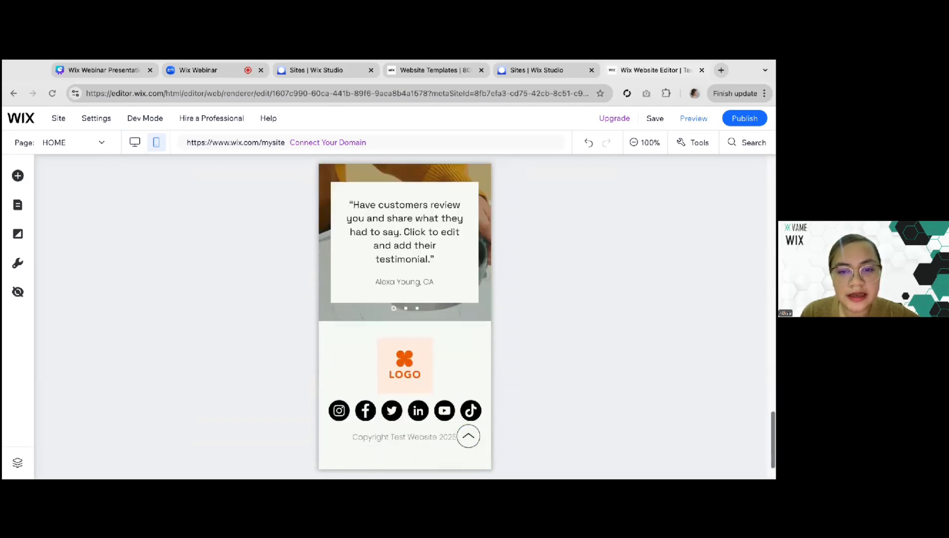
# Shrink the mobile footer's logo and move the social icons and copyright text up closer beneath it
pyautogui.click(420, 391)
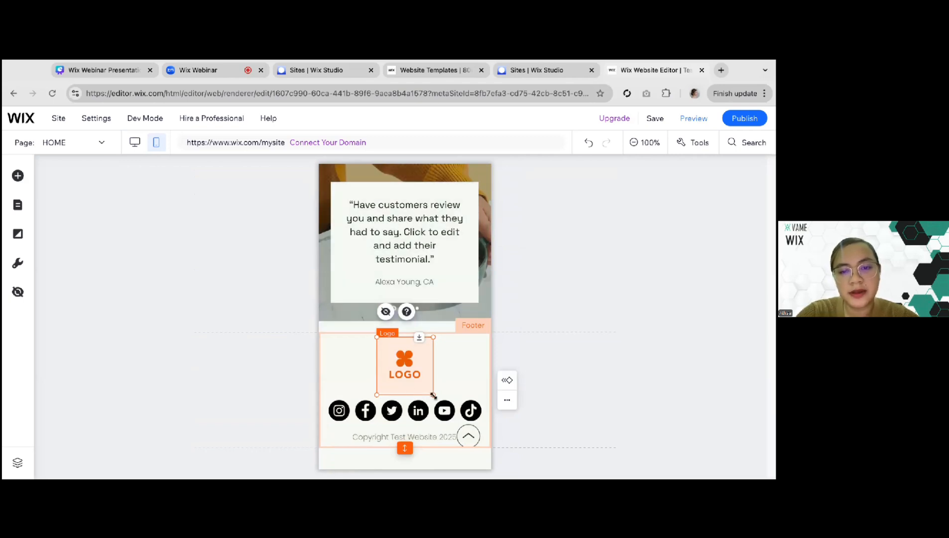
pyautogui.moveTo(433, 395); pyautogui.dragTo(406, 355)
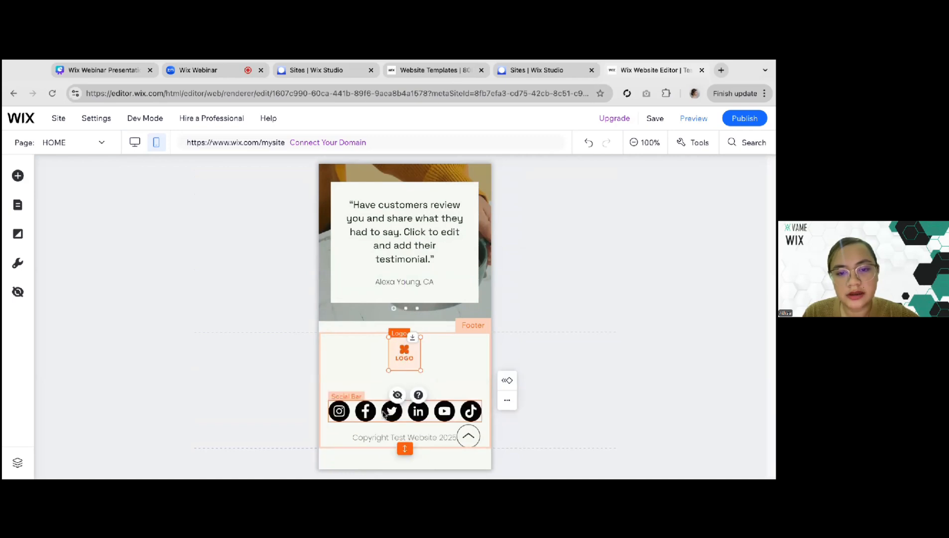
pyautogui.click(389, 417)
pyautogui.moveTo(389, 419); pyautogui.dragTo(388, 394)
pyautogui.click(370, 430)
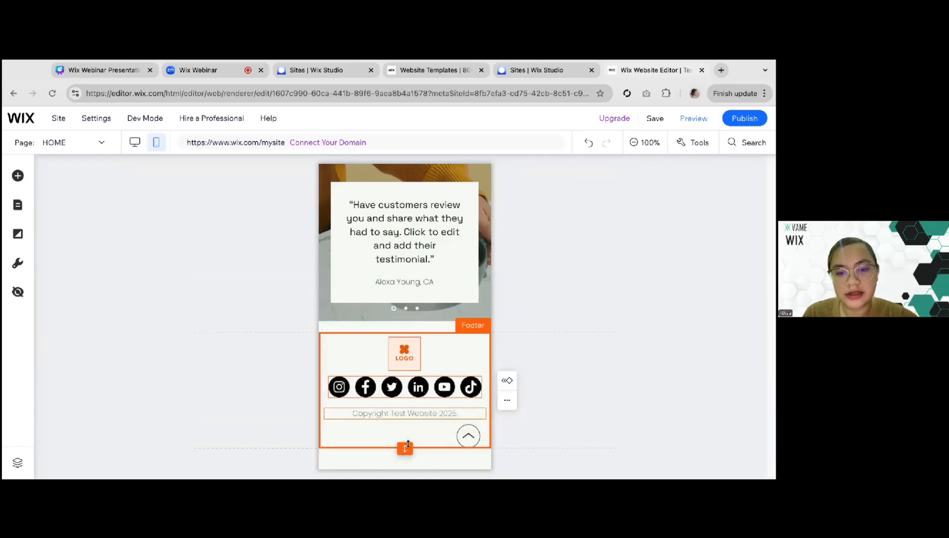
# Shorten the mobile footer slightly by raising its bottom edge and deselect it
pyautogui.moveTo(406, 446); pyautogui.dragTo(405, 441)
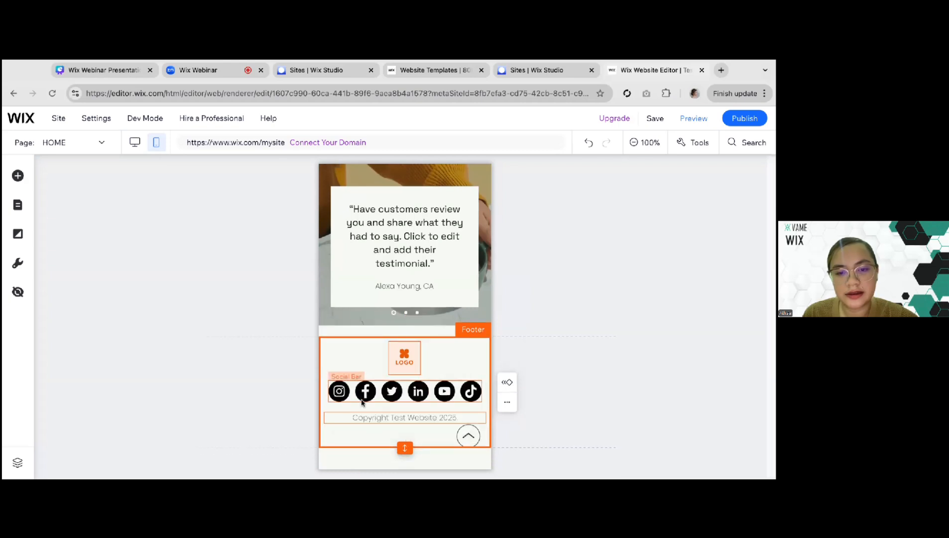
pyautogui.click(221, 295)
pyautogui.scroll(5, 222, 295)
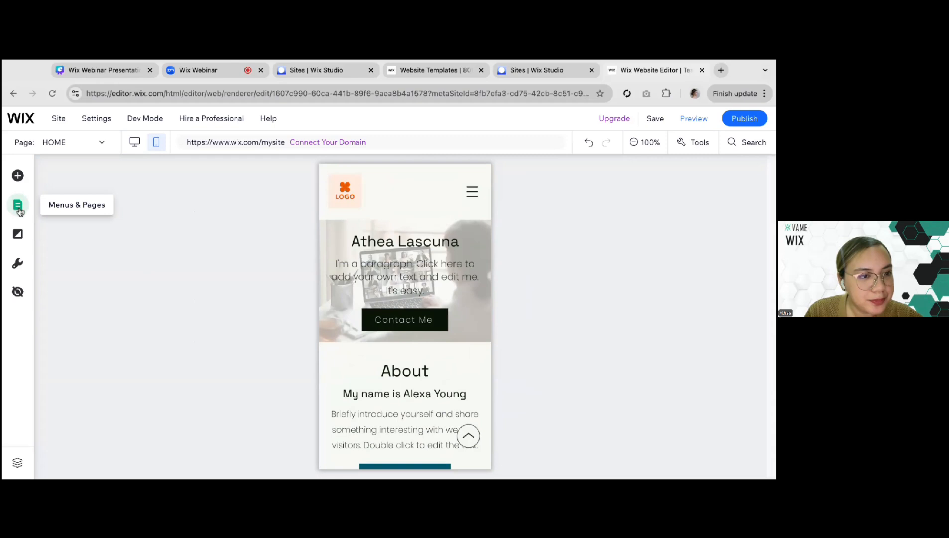
# Show the Book Now button from the list of elements hidden on mobile
pyautogui.click(17, 205)
pyautogui.click(18, 292)
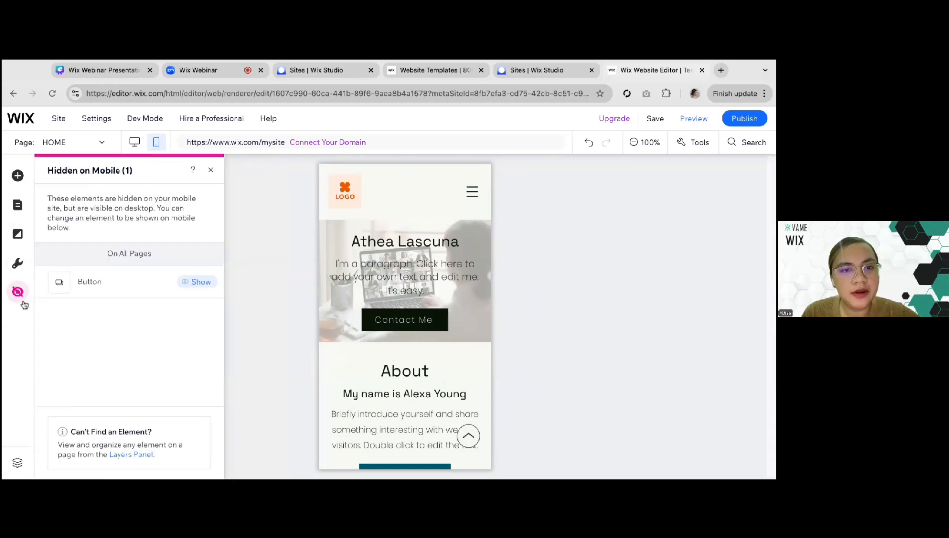
pyautogui.click(404, 277)
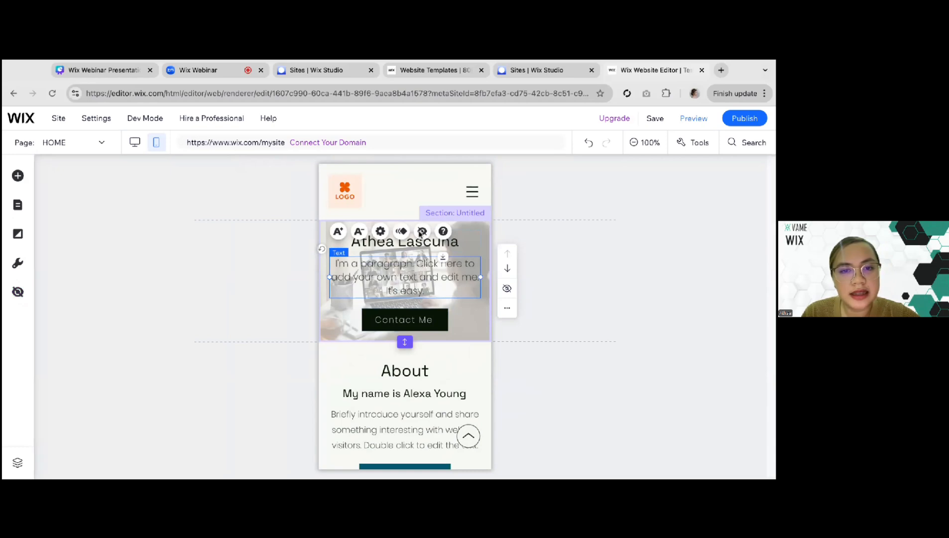
pyautogui.click(15, 295)
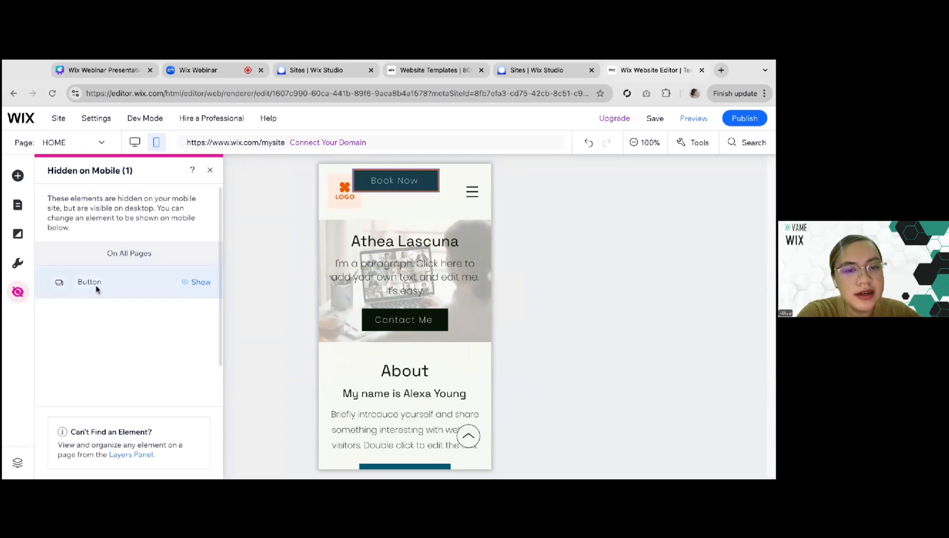
pyautogui.click(194, 287)
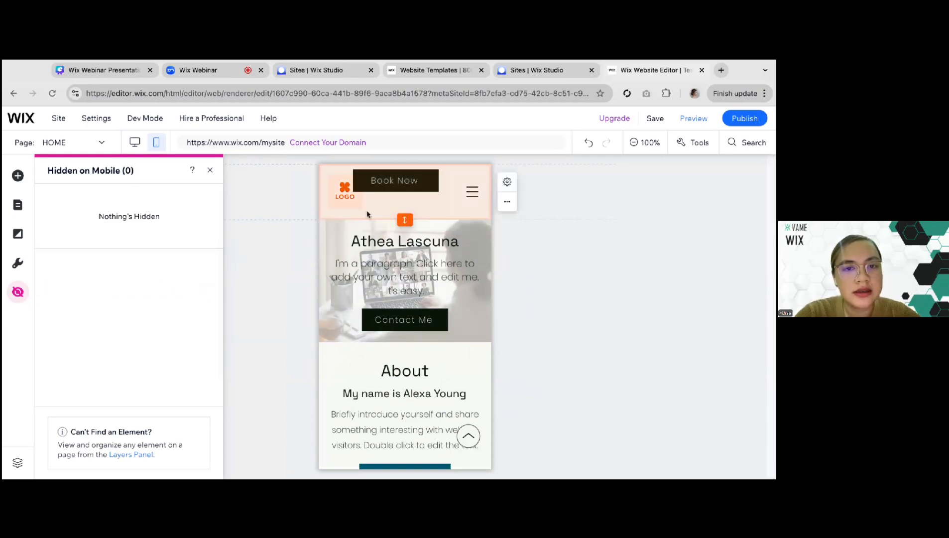
# Position the Book Now button between the header logo and menu icon, and hide the button on mobile again
pyautogui.click(375, 183)
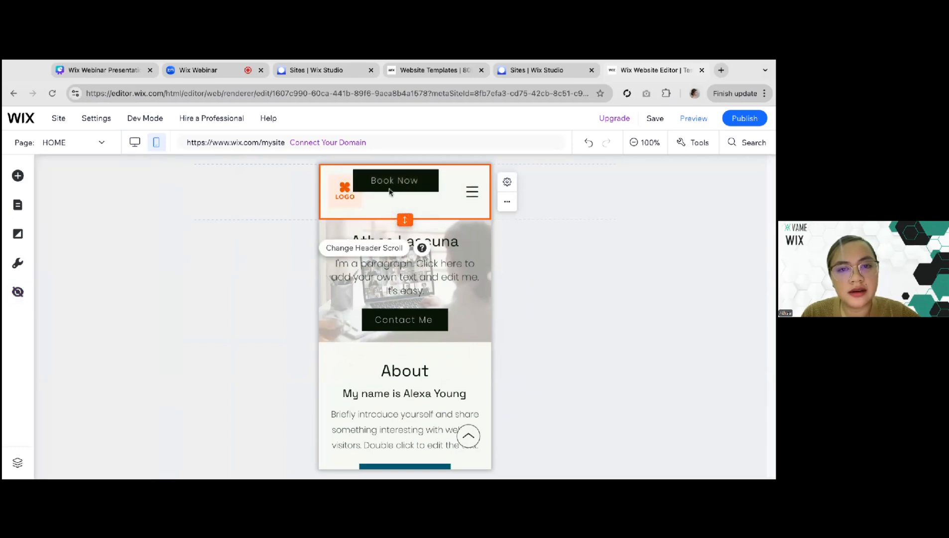
pyautogui.moveTo(375, 183); pyautogui.dragTo(374, 183)
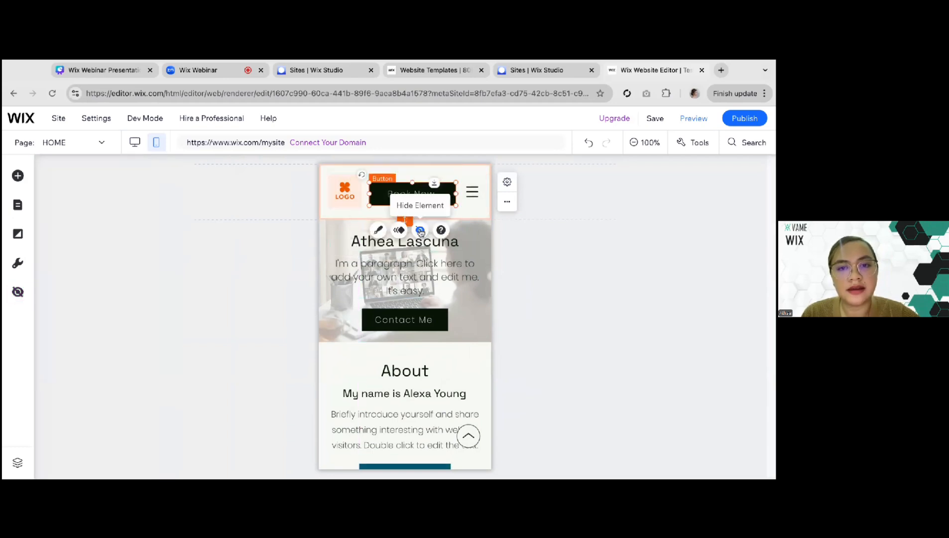
pyautogui.click(421, 231)
pyautogui.click(301, 286)
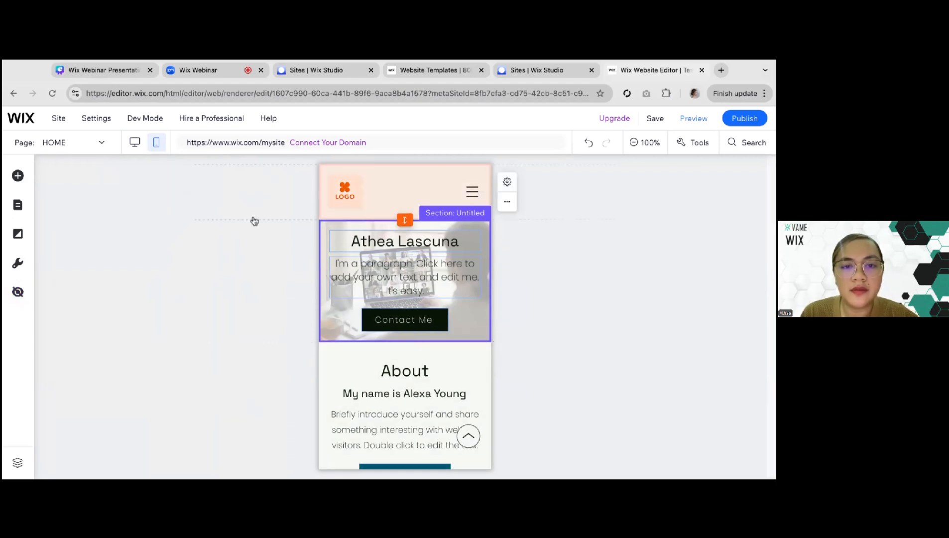
# Save the site with the free Wix.com domain, keeping test-site as the site address ending
pyautogui.scroll(-15, 242, 391)
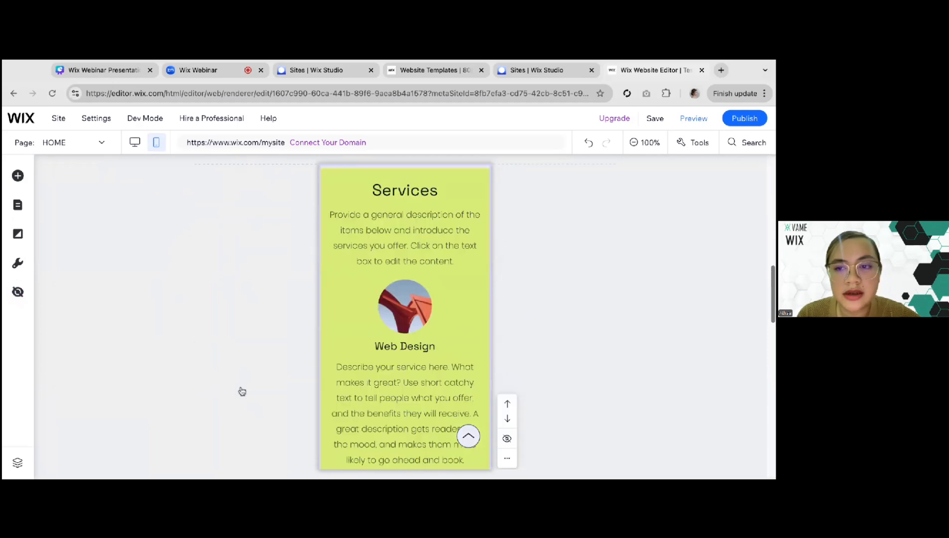
pyautogui.scroll(-10, 242, 392)
pyautogui.scroll(20, 242, 391)
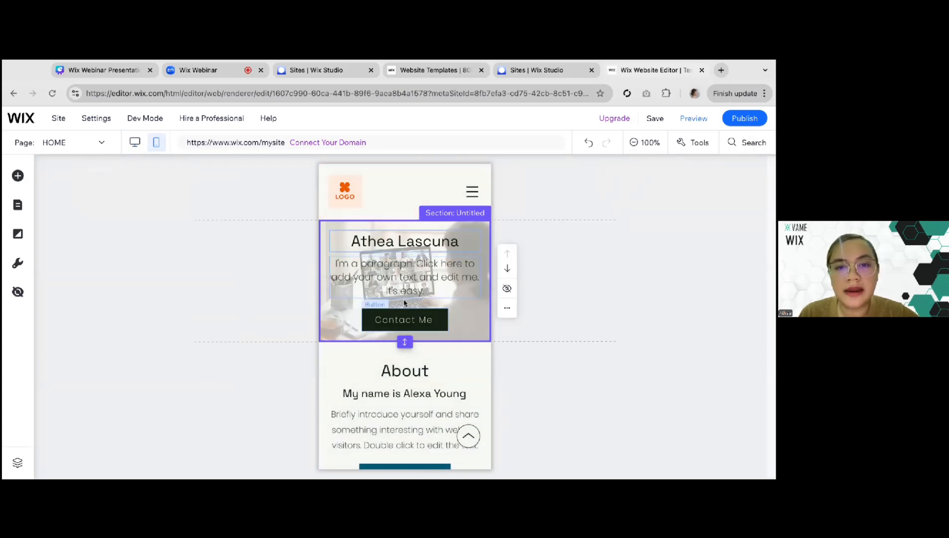
pyautogui.click(651, 121)
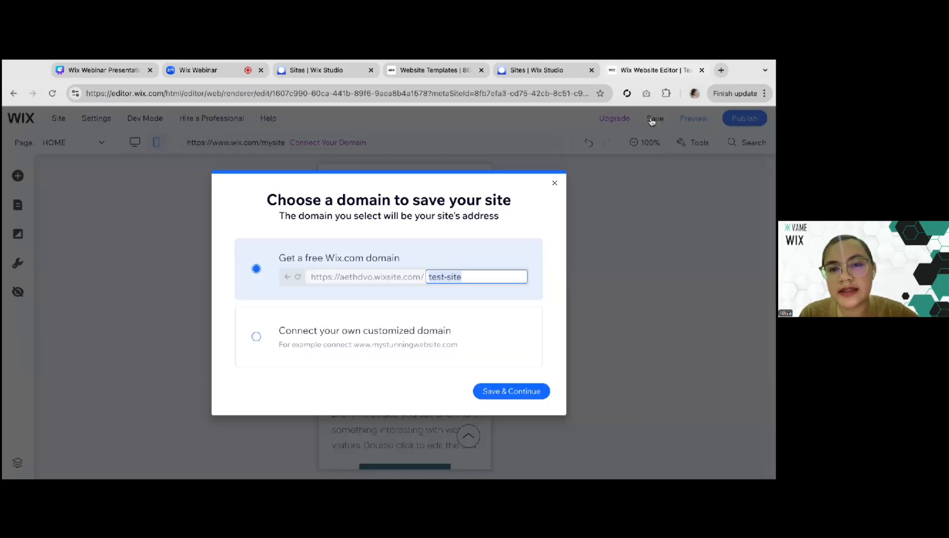
pyautogui.click(496, 396)
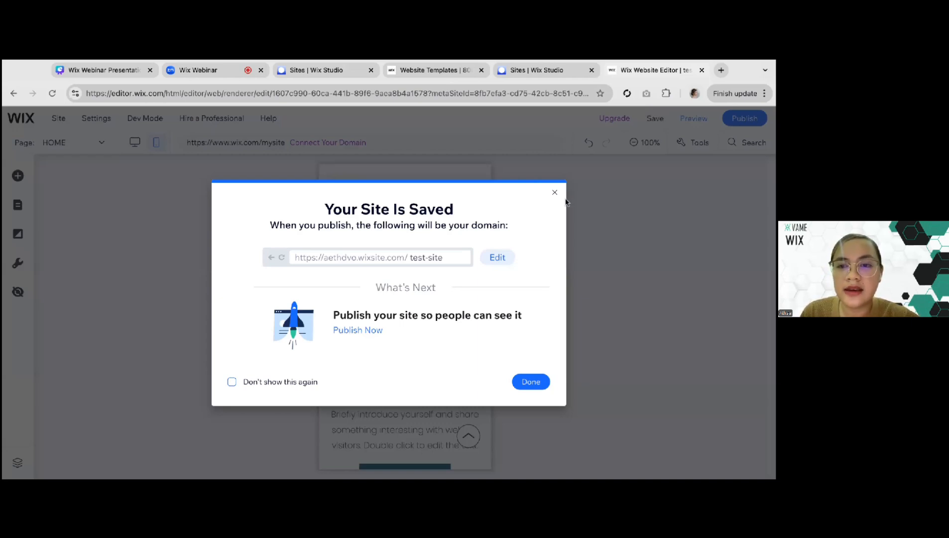
# Dismiss the save confirmation and show the "5. Test for user experience" slide of the Wix Webinar Presentation in Canva
pyautogui.click(555, 192)
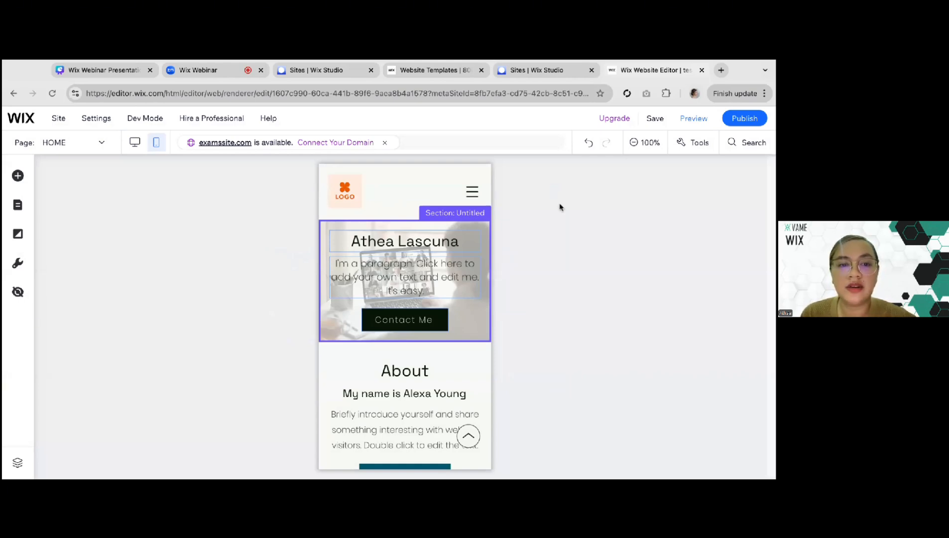
pyautogui.click(476, 316)
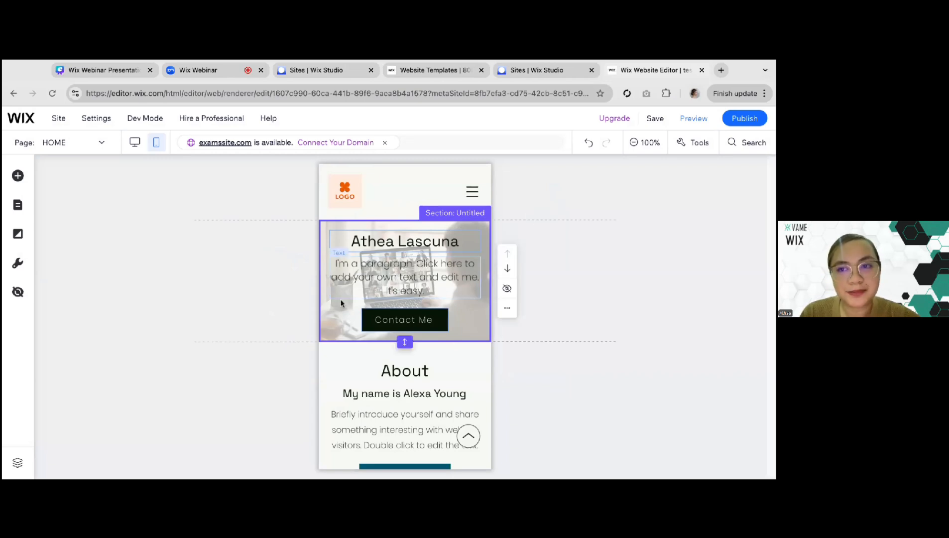
pyautogui.click(104, 73)
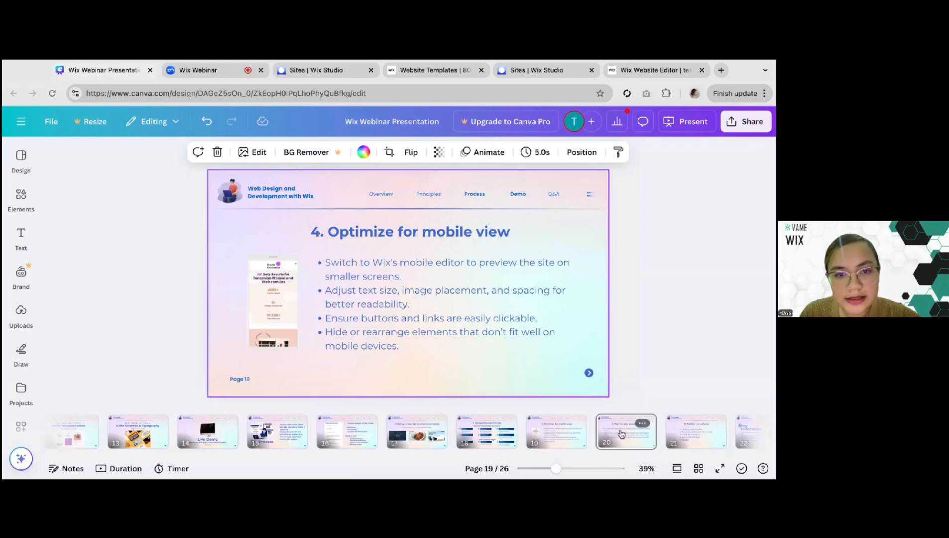
pyautogui.click(622, 433)
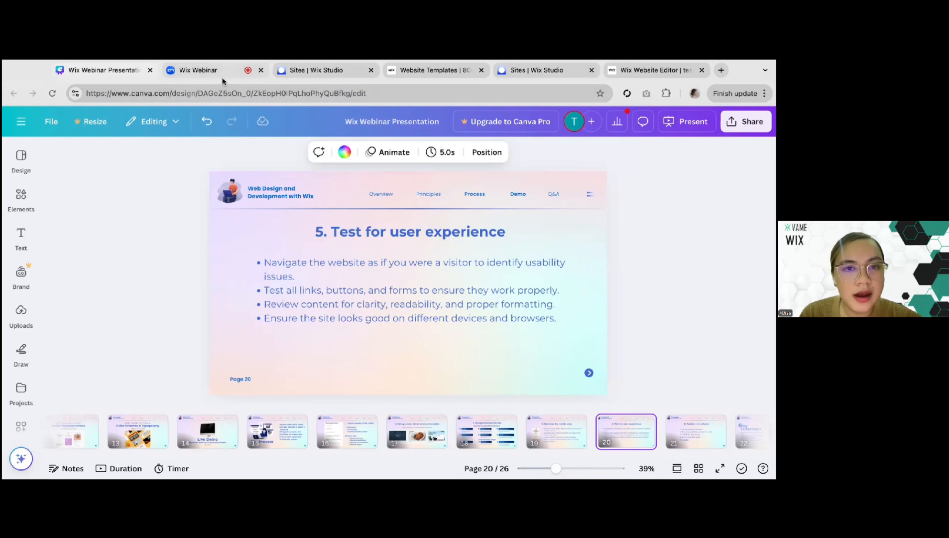
# Switch back to the Wix Editor and preview the mobile version of the Home page, looking through its sections
pyautogui.click(643, 72)
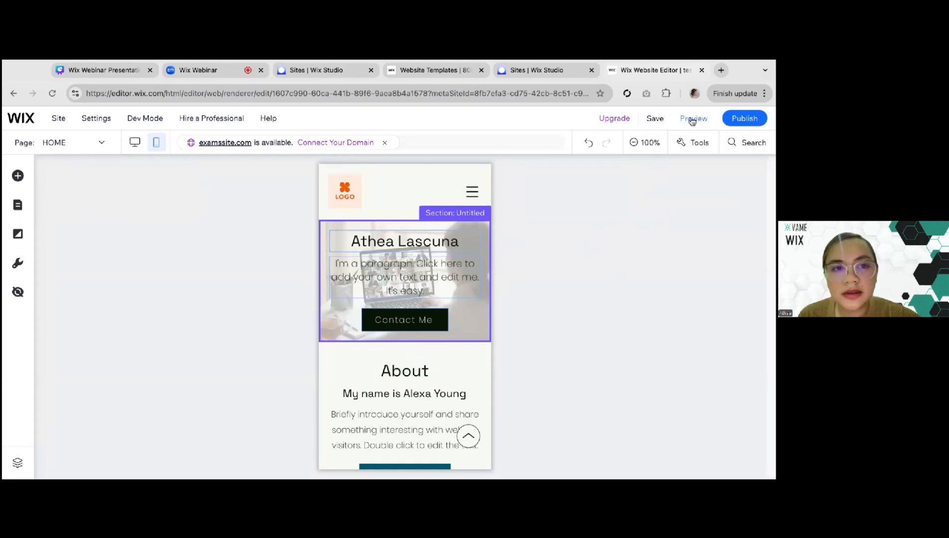
pyautogui.click(694, 120)
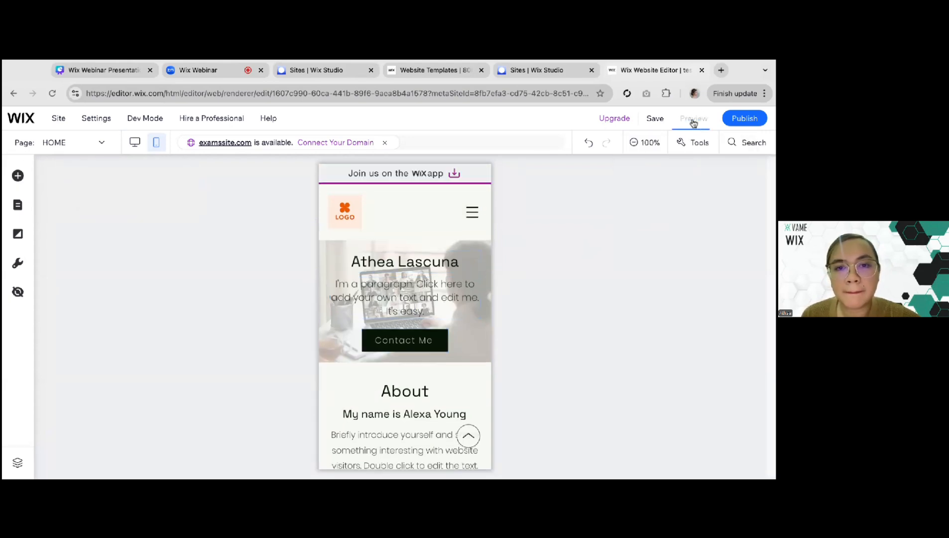
pyautogui.scroll(-2, 406, 298)
pyautogui.scroll(-10, 405, 298)
pyautogui.scroll(5, 406, 298)
pyautogui.scroll(15, 406, 298)
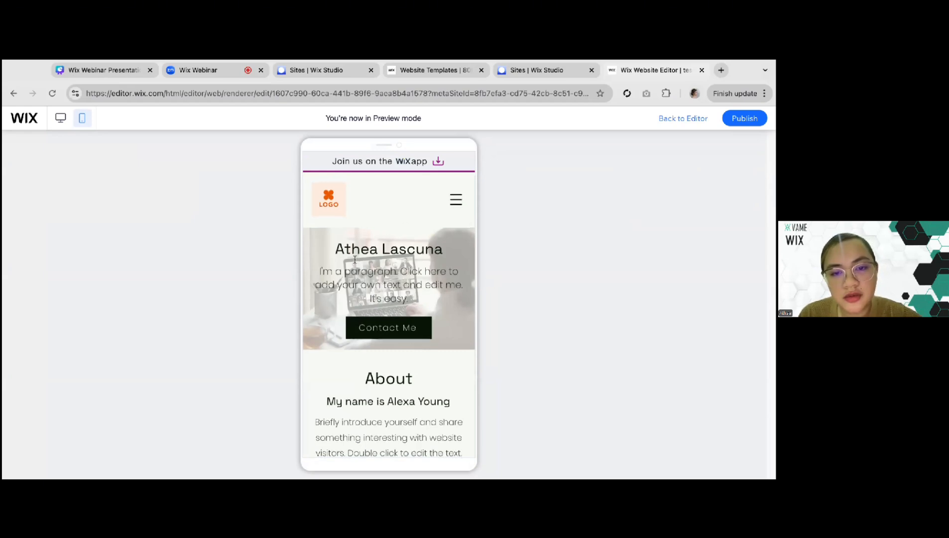
pyautogui.scroll(-15, 355, 258)
pyautogui.scroll(20, 130, 185)
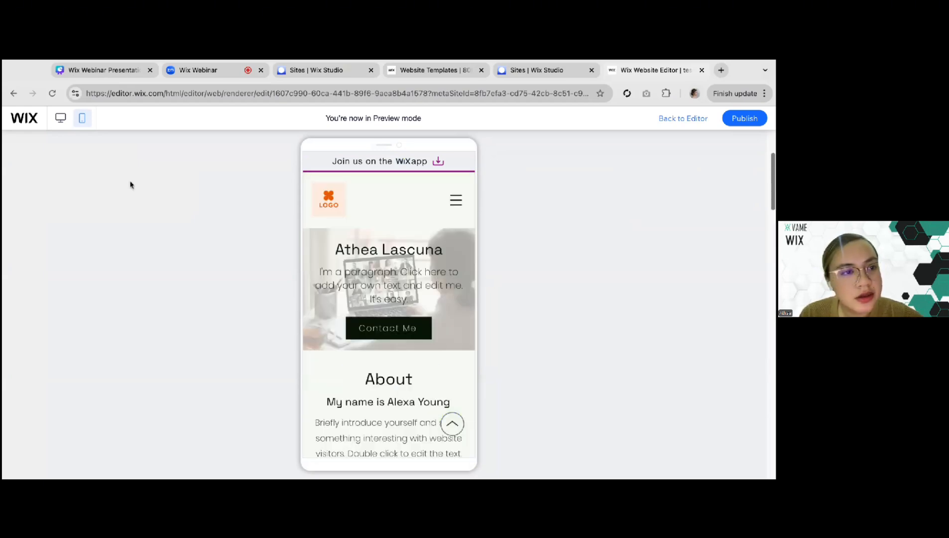
# Switch the preview to the desktop version and examine the hero section's title, paragraph and Contact Me button
pyautogui.click(60, 120)
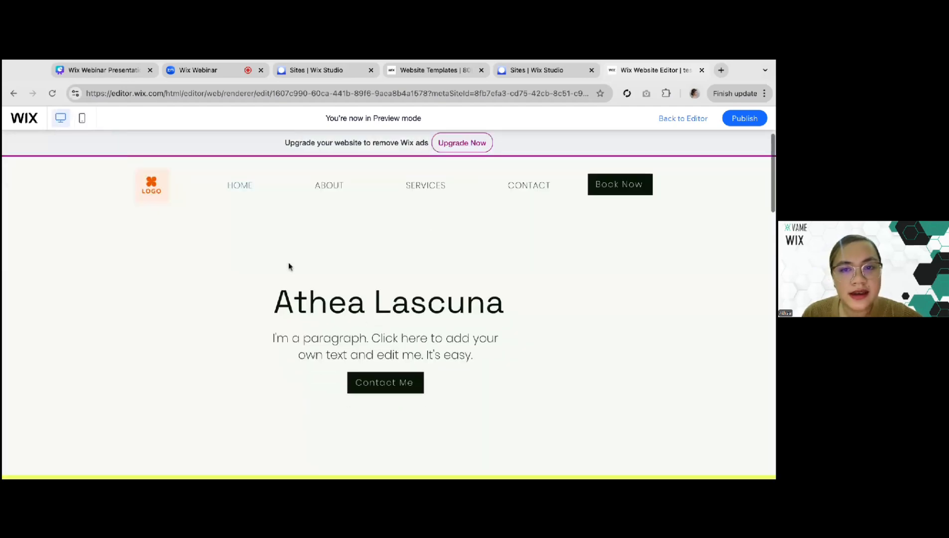
pyautogui.scroll(-1, 281, 289)
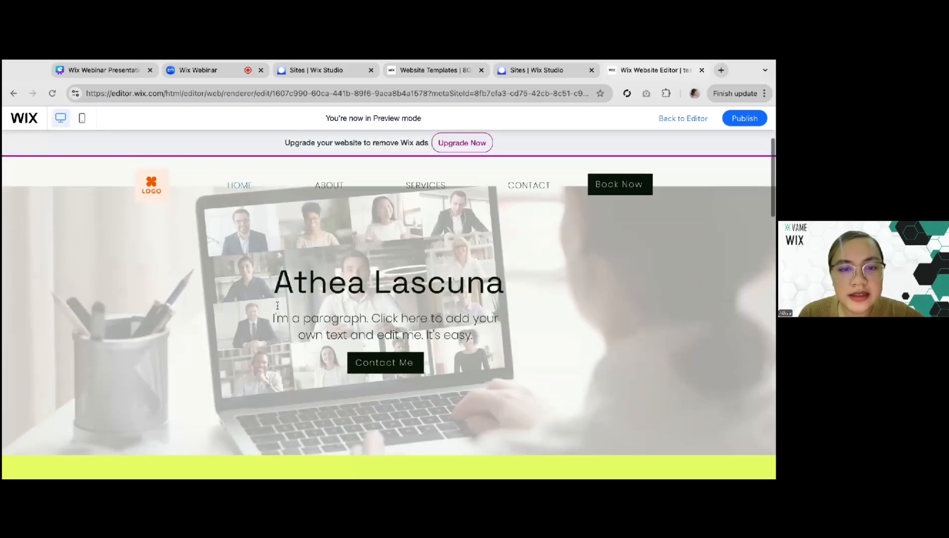
pyautogui.moveTo(273, 271); pyautogui.dragTo(501, 271)
pyautogui.click(501, 272)
pyautogui.tripleClick(491, 271)
pyautogui.click(493, 312)
pyautogui.scroll(-1, 494, 314)
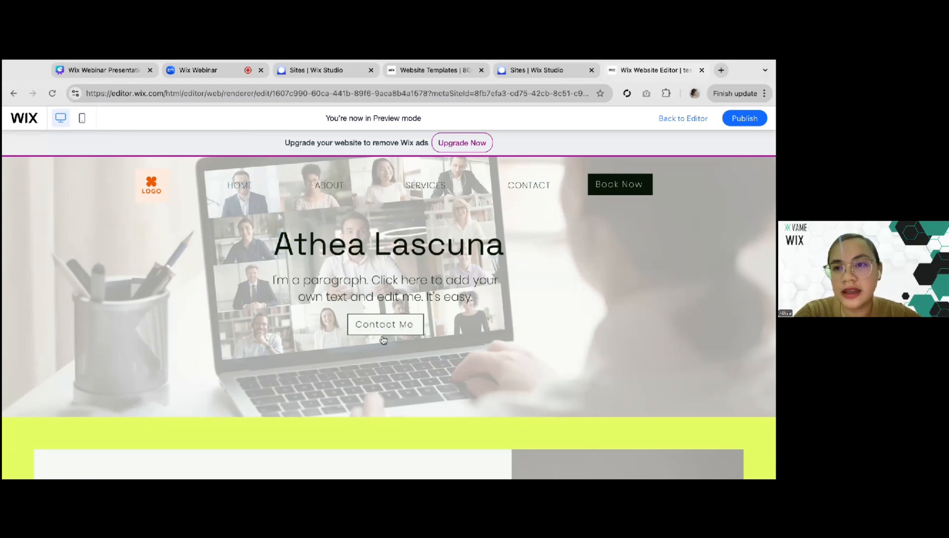
# Leave the preview and link the hero section's Contact Me button to the CONTACT page, opening in the current window
pyautogui.click(682, 119)
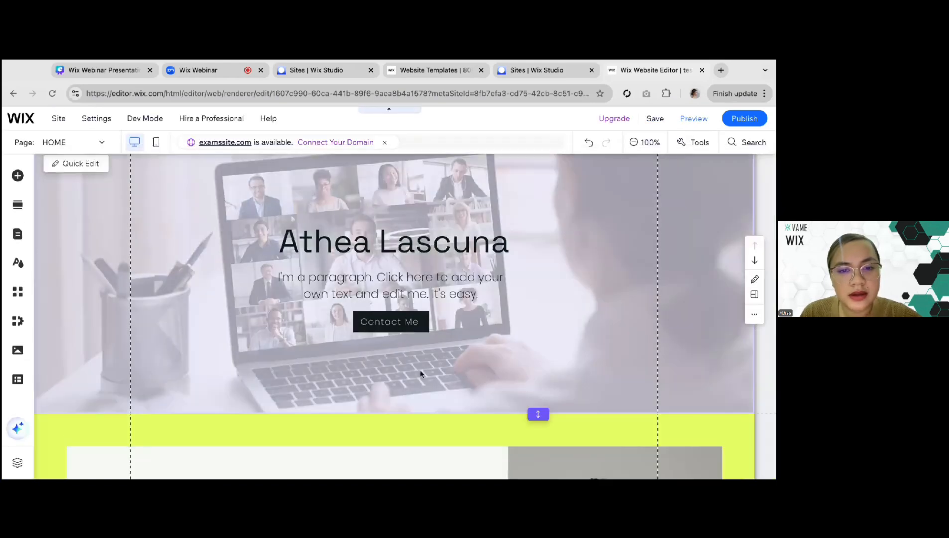
pyautogui.click(377, 339)
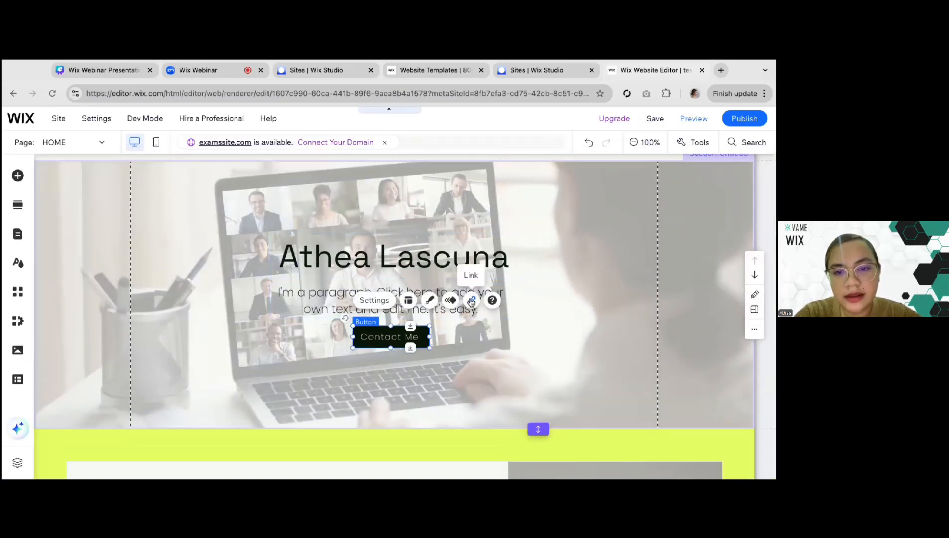
pyautogui.click(472, 300)
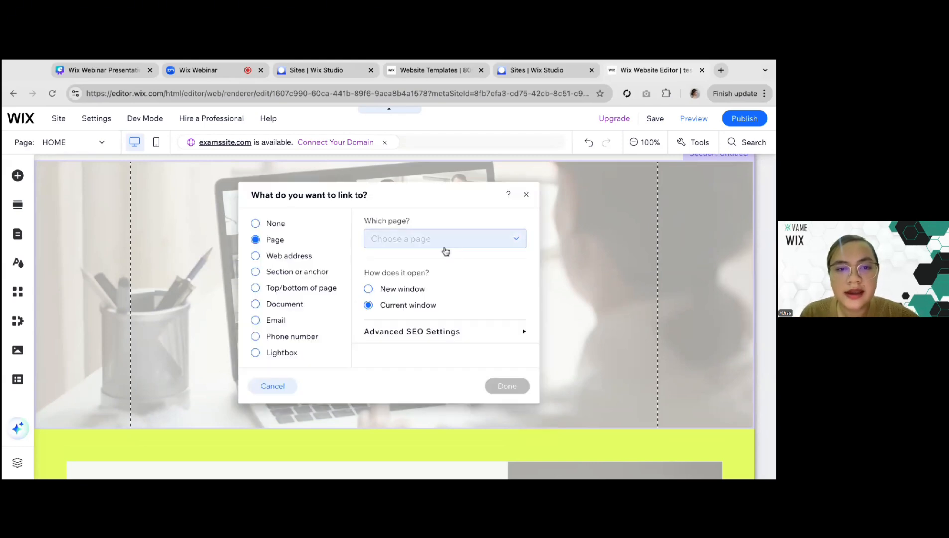
pyautogui.click(425, 246)
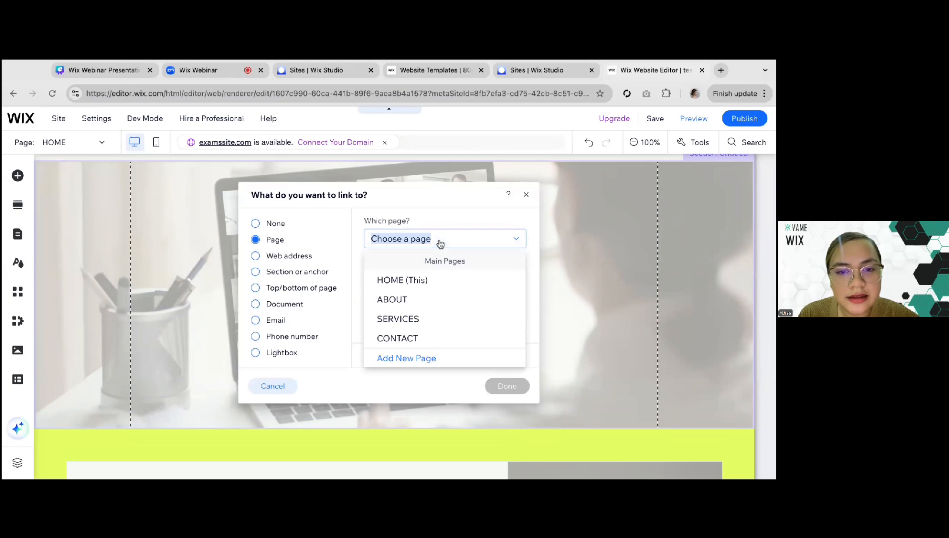
pyautogui.click(432, 344)
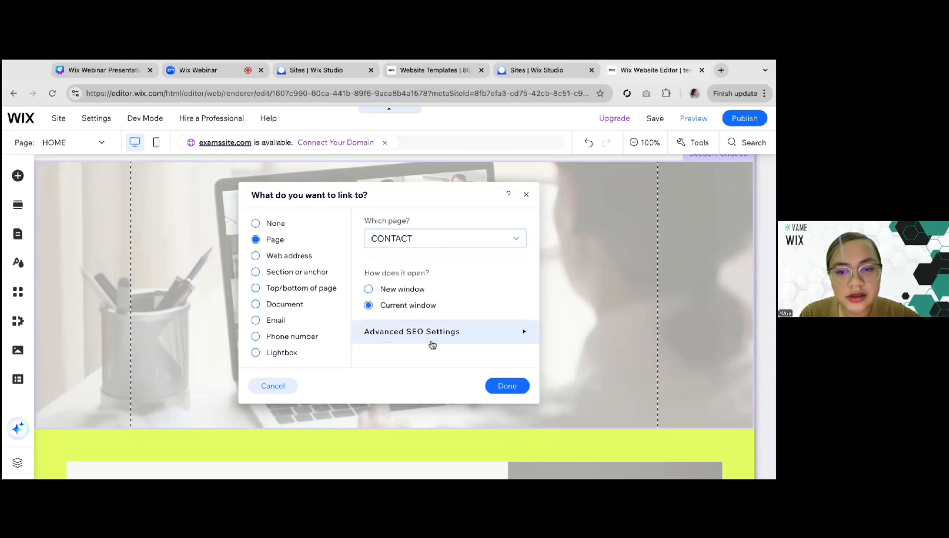
pyautogui.click(508, 386)
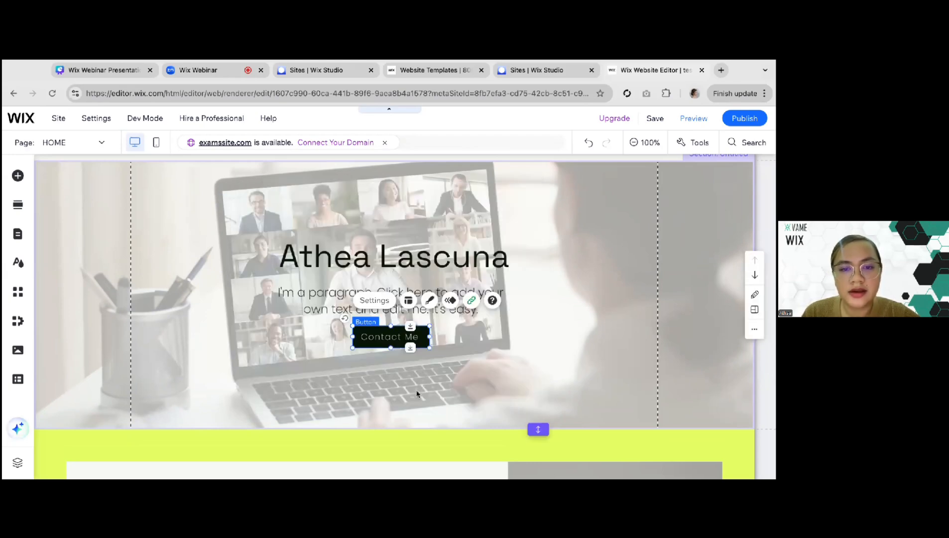
# Link the About section's Read More button to the ABOUT page, opening in the current window, and deselect it
pyautogui.scroll(-1, 416, 391)
pyautogui.scroll(-5, 416, 394)
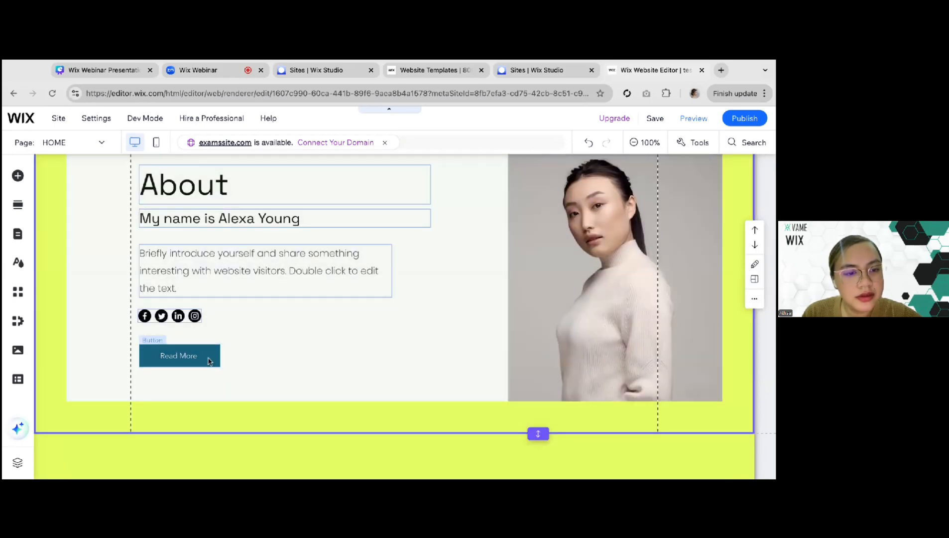
pyautogui.click(201, 360)
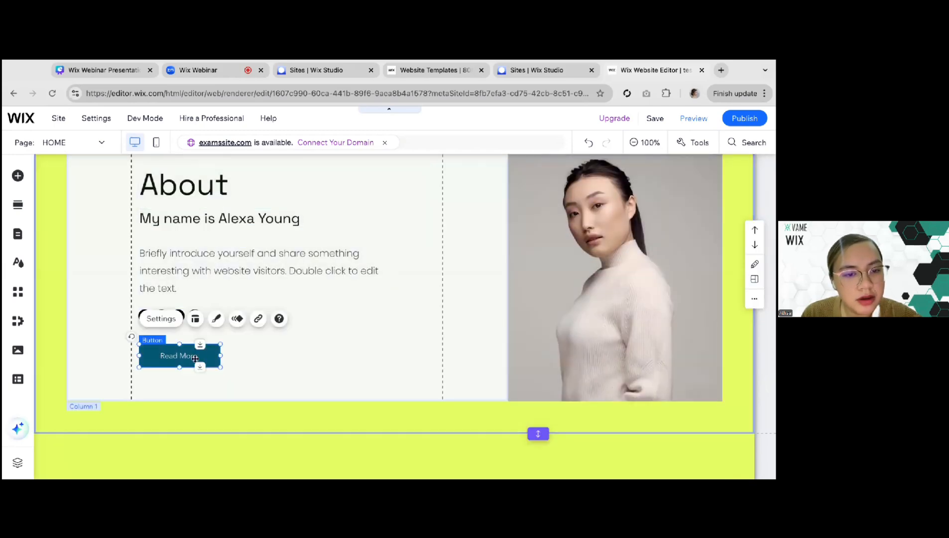
pyautogui.click(256, 319)
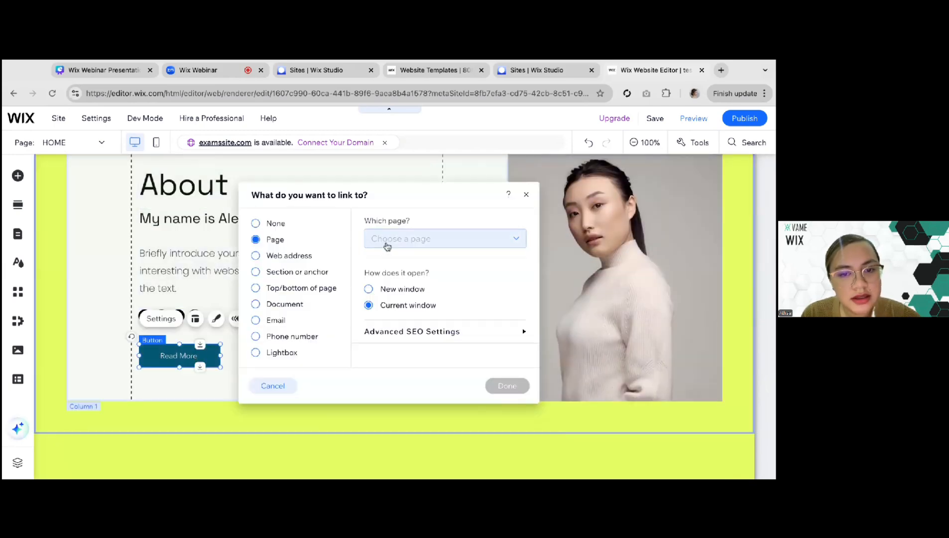
pyautogui.click(383, 244)
pyautogui.click(393, 301)
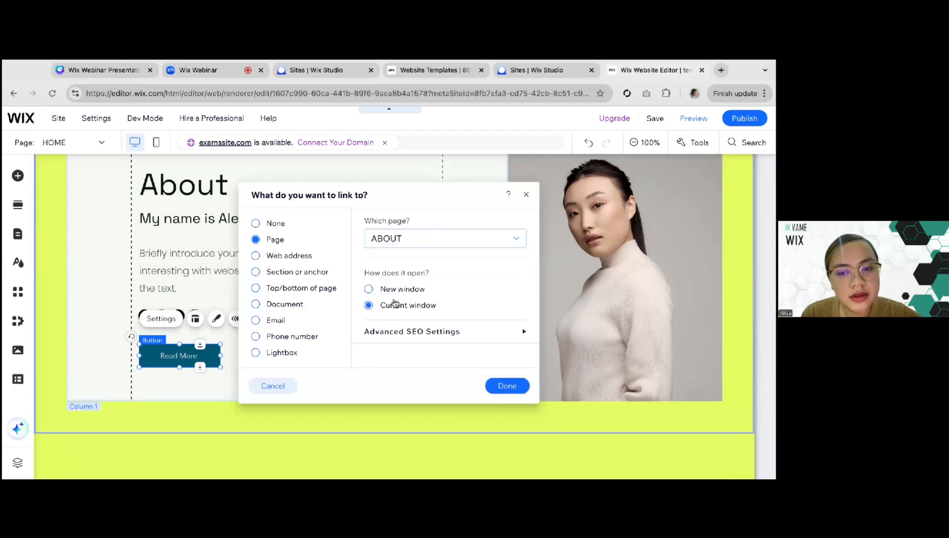
pyautogui.click(506, 385)
pyautogui.click(372, 319)
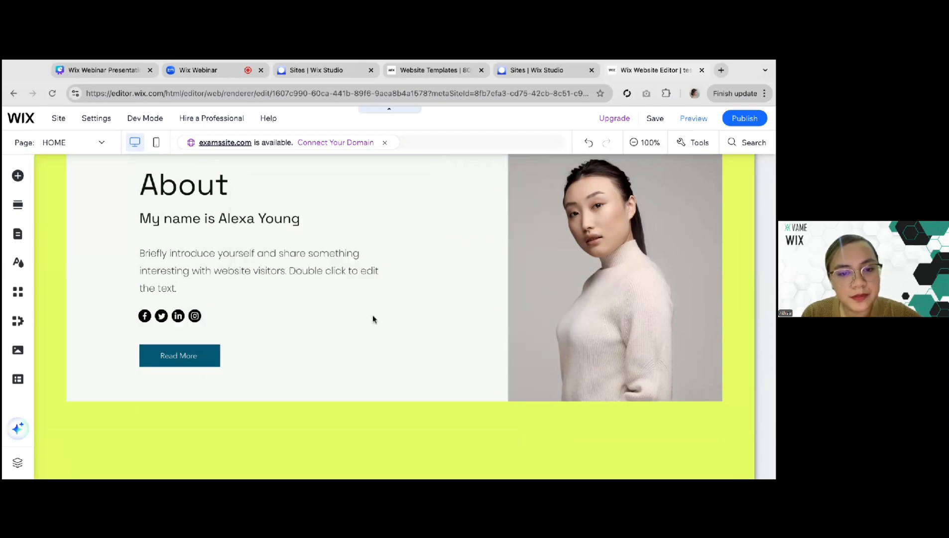
# Link the Explore button below the service descriptions to the SERVICES page, opening in the current window
pyautogui.scroll(-10, 378, 350)
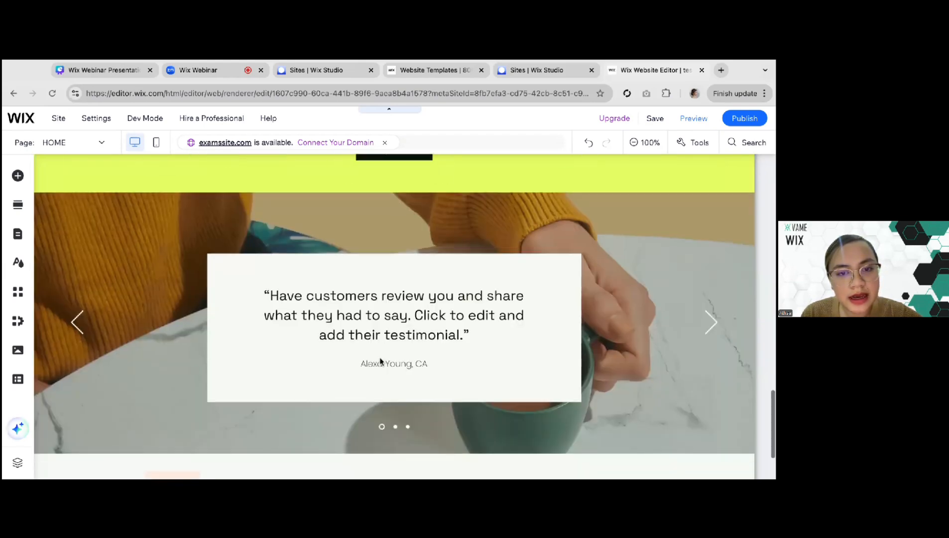
pyautogui.scroll(3, 388, 299)
pyautogui.click(391, 264)
pyautogui.click(474, 227)
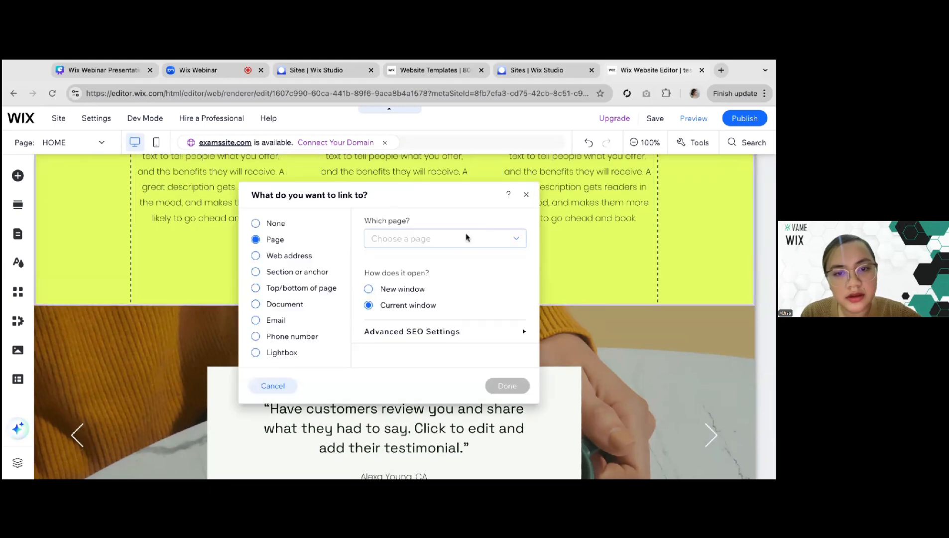
pyautogui.click(448, 238)
pyautogui.click(447, 319)
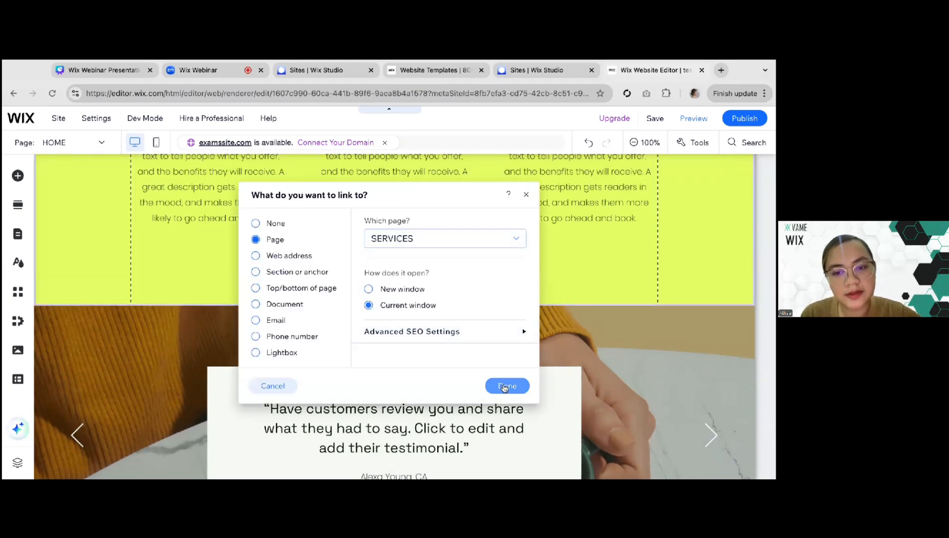
pyautogui.click(506, 386)
# Preview the desktop site, test the Contact Me button's link, and look through the Contact page
pyautogui.scroll(1, 594, 249)
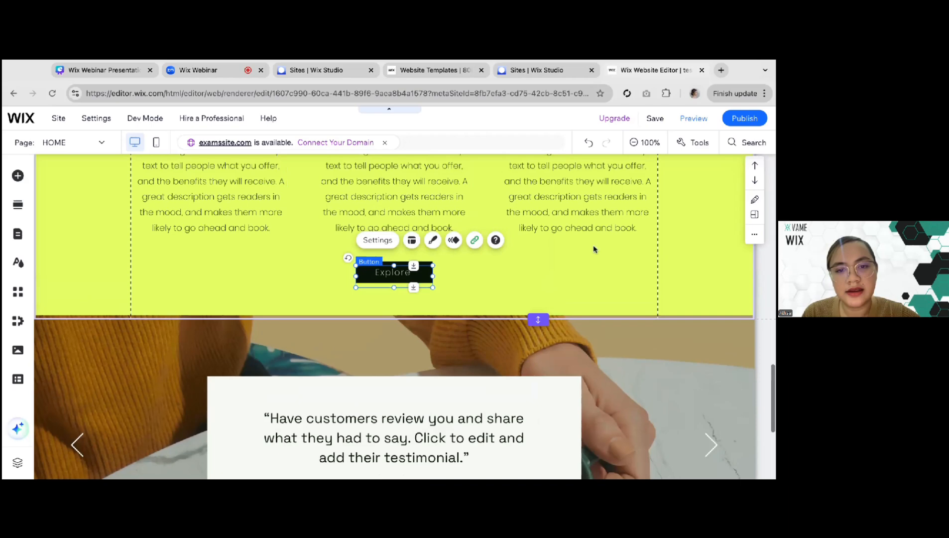
pyautogui.scroll(5, 594, 249)
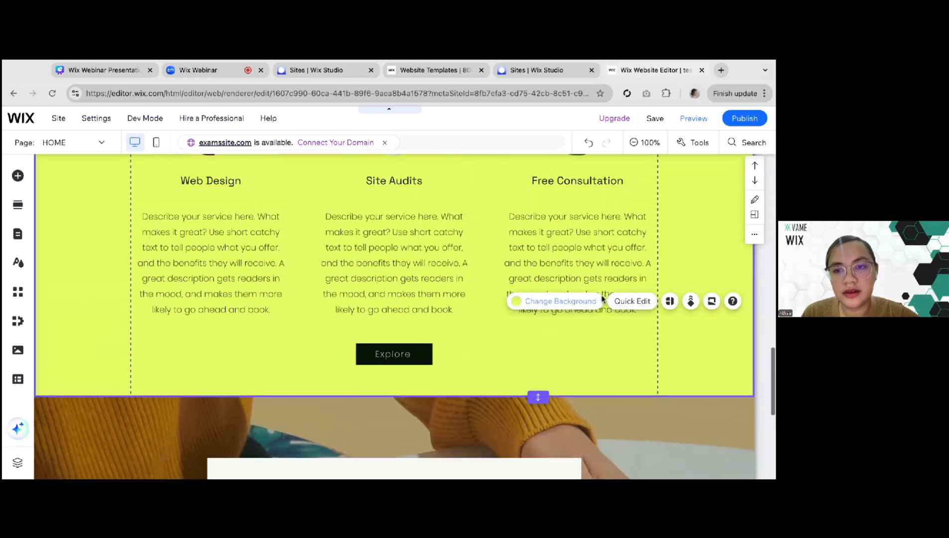
pyautogui.scroll(10, 603, 299)
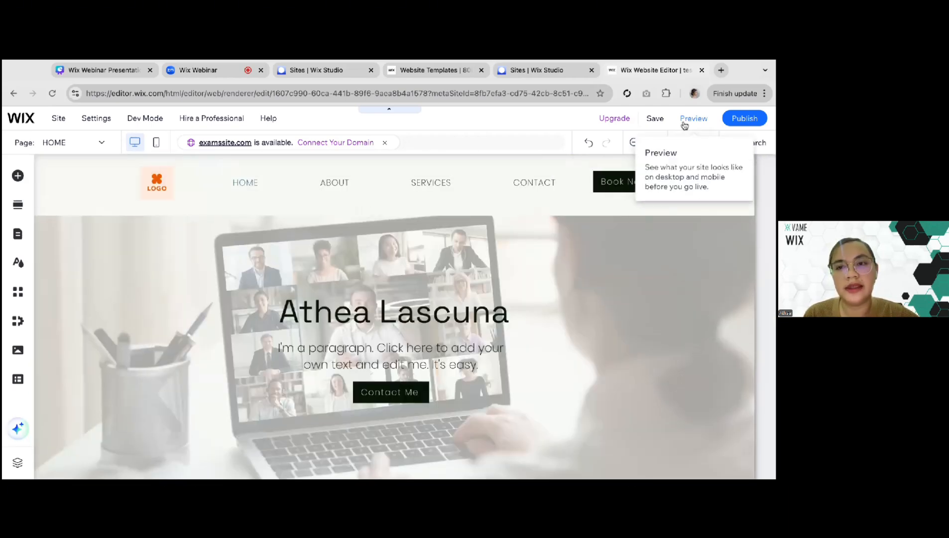
pyautogui.click(694, 118)
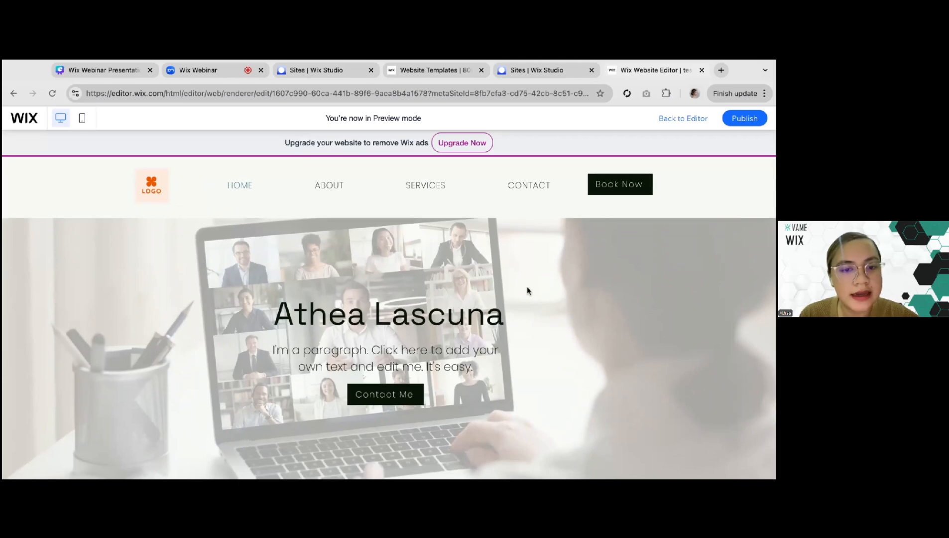
pyautogui.scroll(-2, 527, 290)
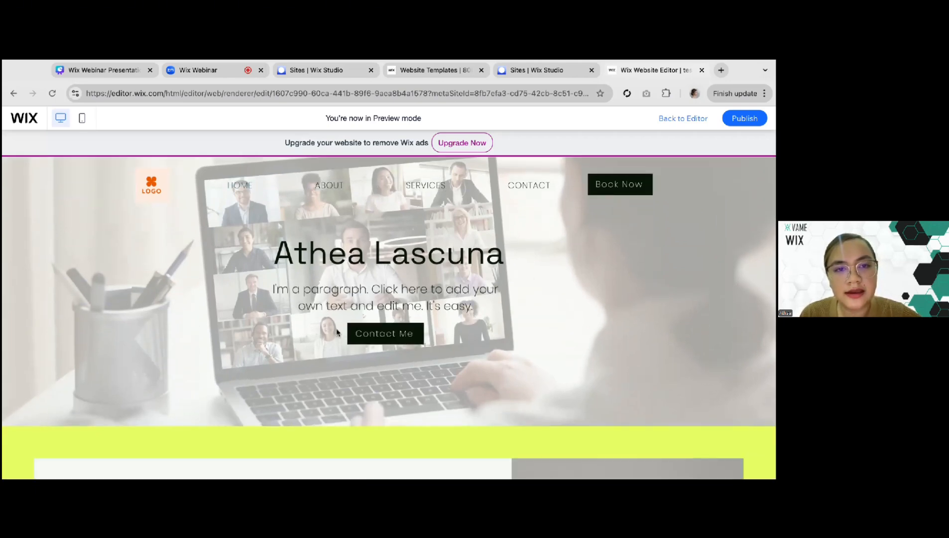
pyautogui.click(384, 332)
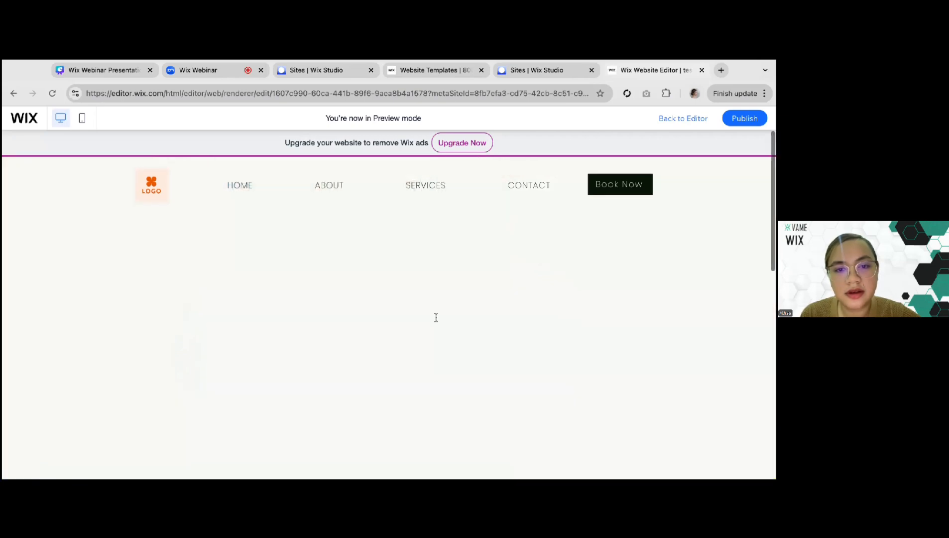
pyautogui.scroll(-5, 436, 317)
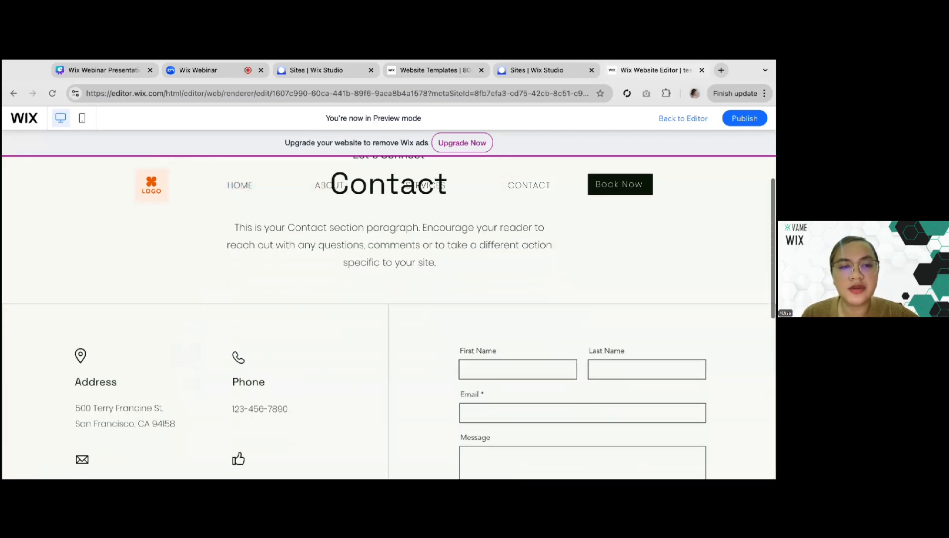
pyautogui.scroll(-2, 435, 317)
pyautogui.scroll(1, 435, 317)
pyautogui.scroll(-3, 470, 290)
pyautogui.scroll(9, 470, 290)
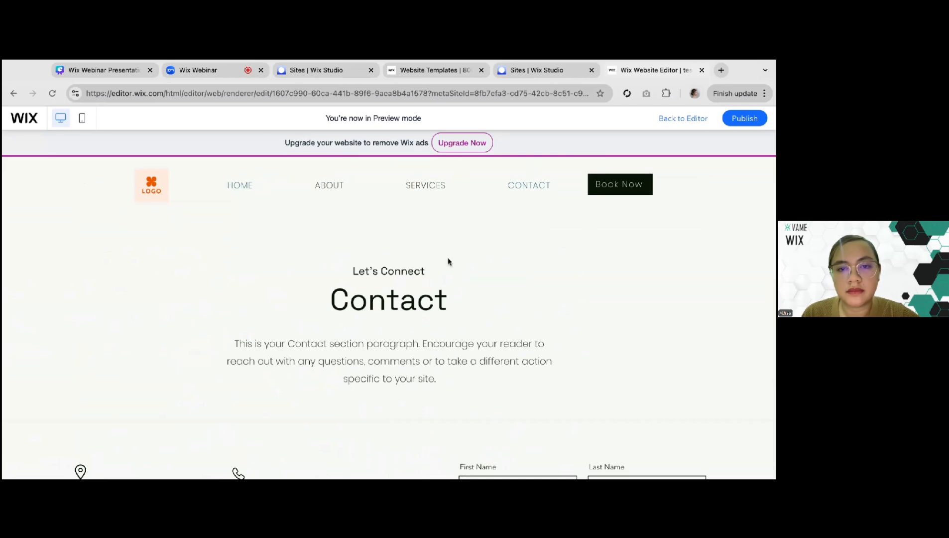
# Return to the HOME page in the preview, test the About section's Read More link, and look through the ABOUT page
pyautogui.click(239, 185)
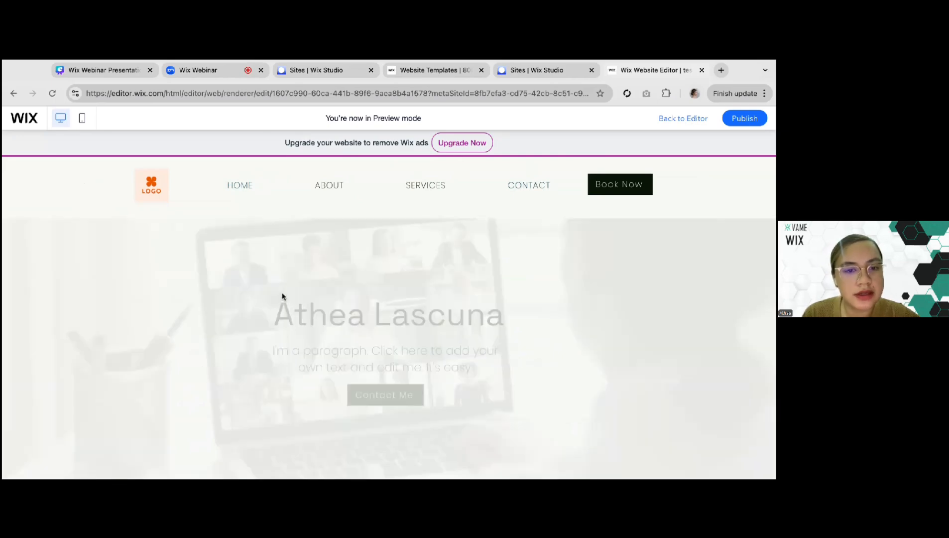
pyautogui.scroll(-5, 282, 296)
pyautogui.scroll(-3, 281, 296)
pyautogui.scroll(2, 180, 387)
pyautogui.scroll(1, 169, 368)
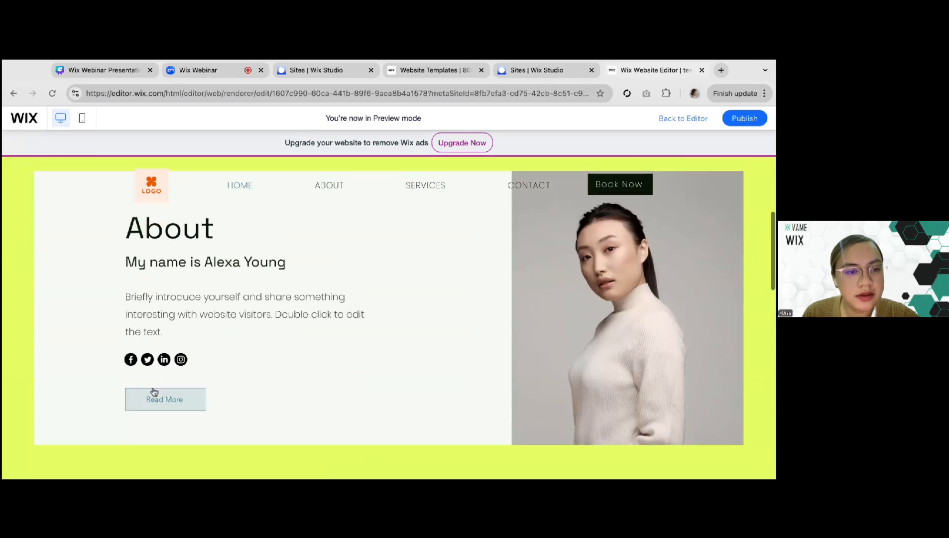
pyautogui.click(178, 405)
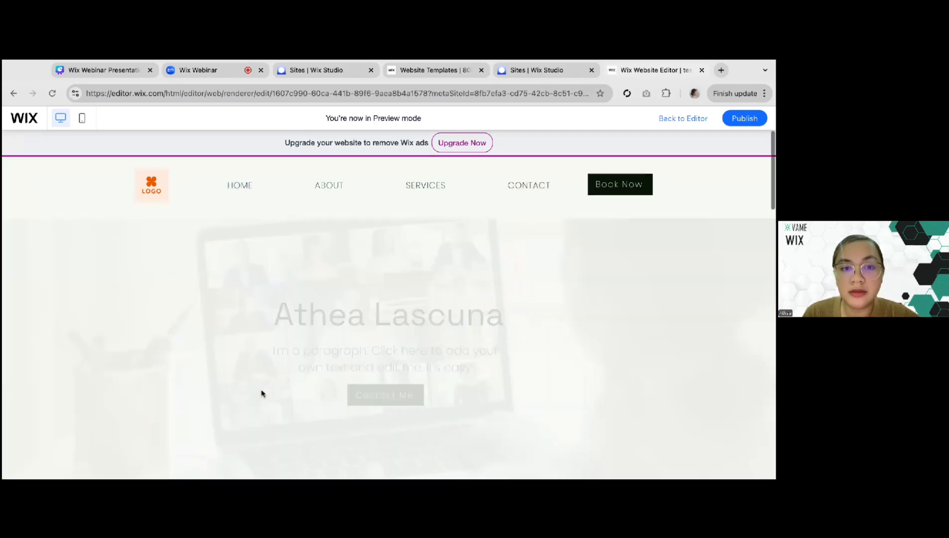
pyautogui.scroll(-12, 255, 325)
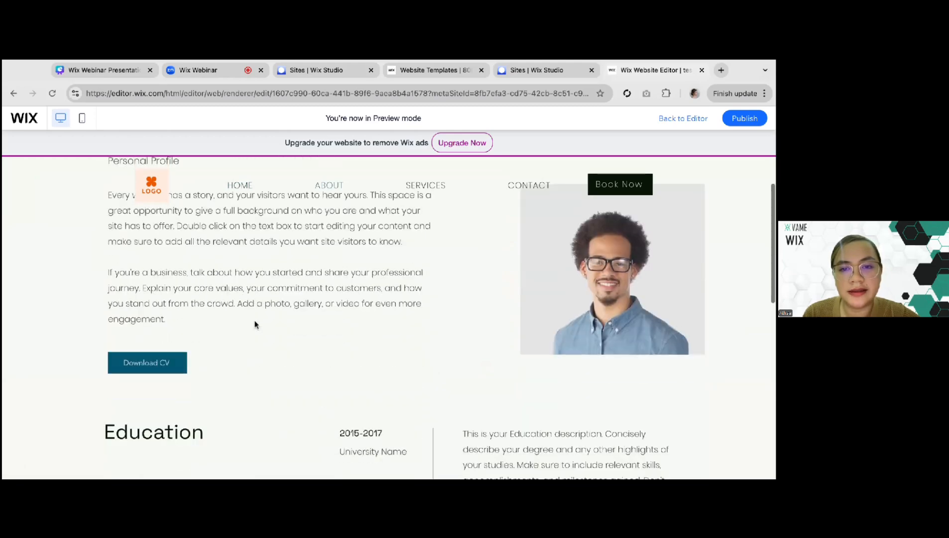
pyautogui.scroll(12, 367, 328)
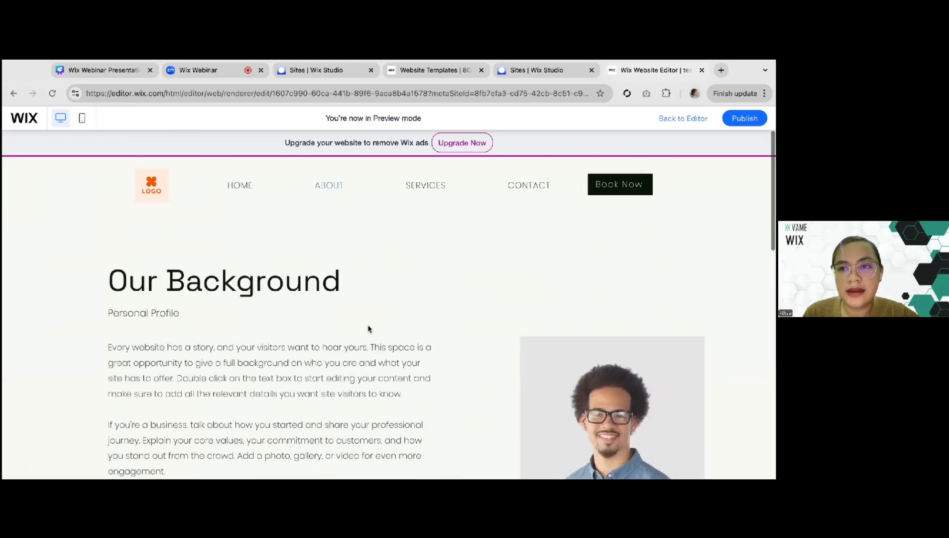
# Leave the preview and select the Personal Profile text in the About Me section
pyautogui.click(676, 118)
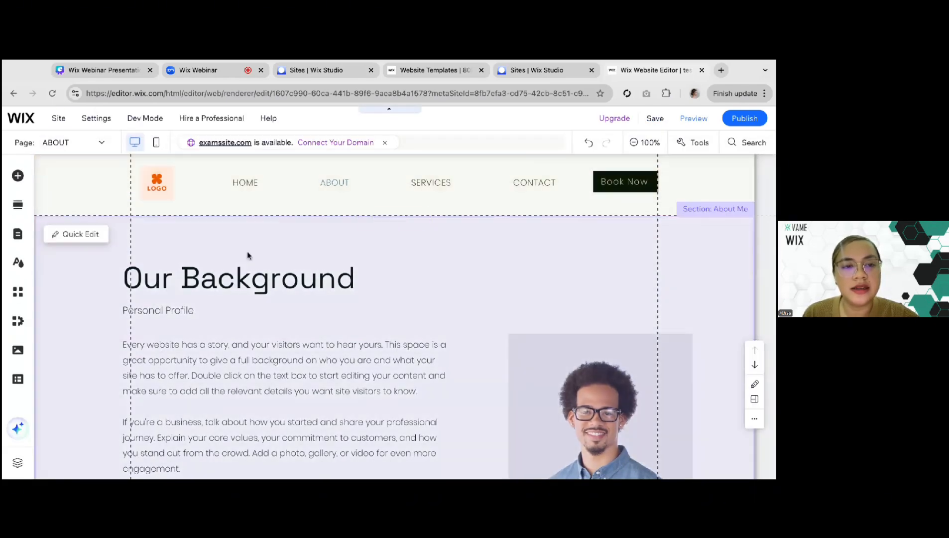
pyautogui.click(247, 255)
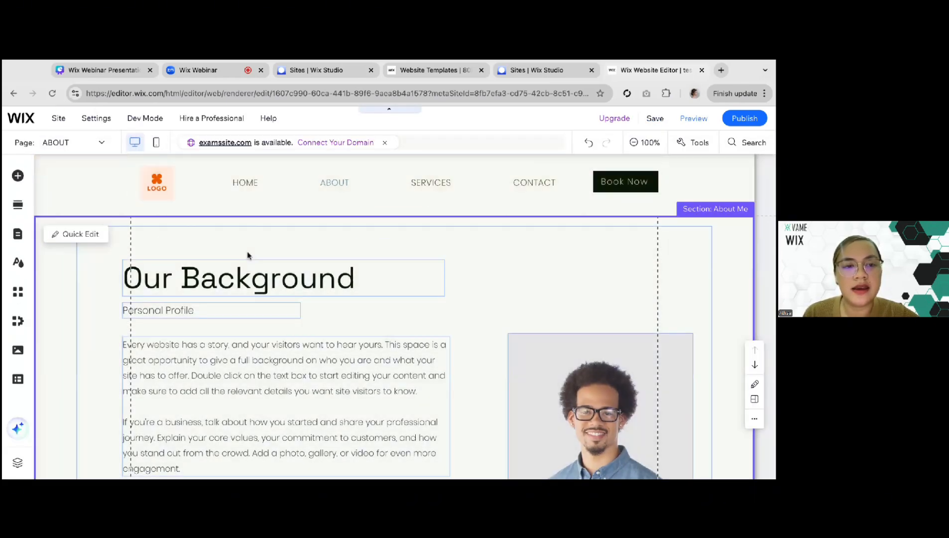
pyautogui.click(245, 309)
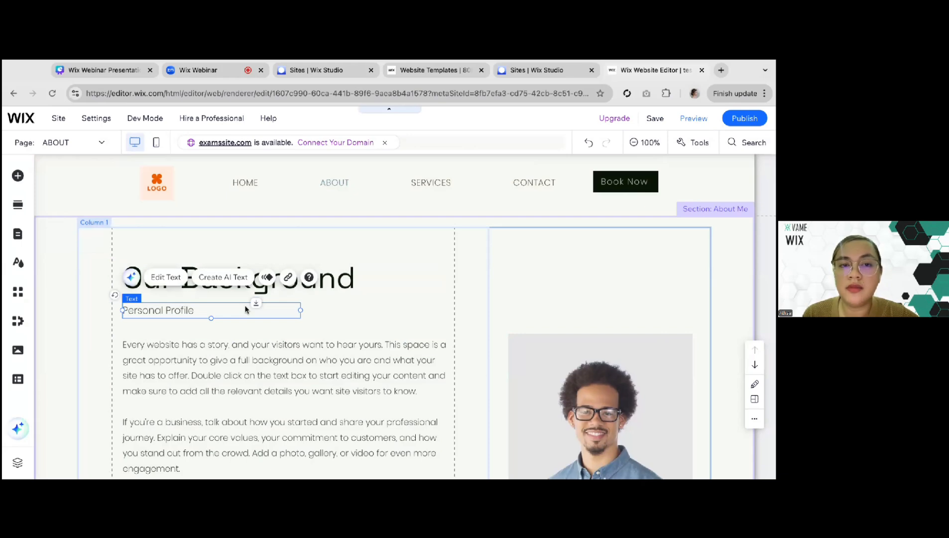
# Switch to the Wix Webinar Presentation in Canva and advance to the "6. Publish the website" slide
pyautogui.click(198, 71)
pyautogui.click(80, 74)
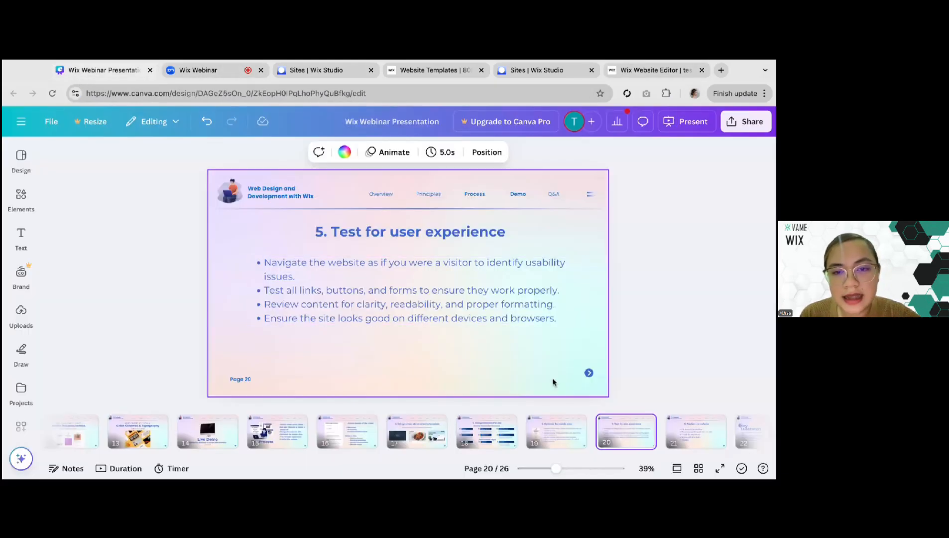
pyautogui.scroll(-1, 571, 387)
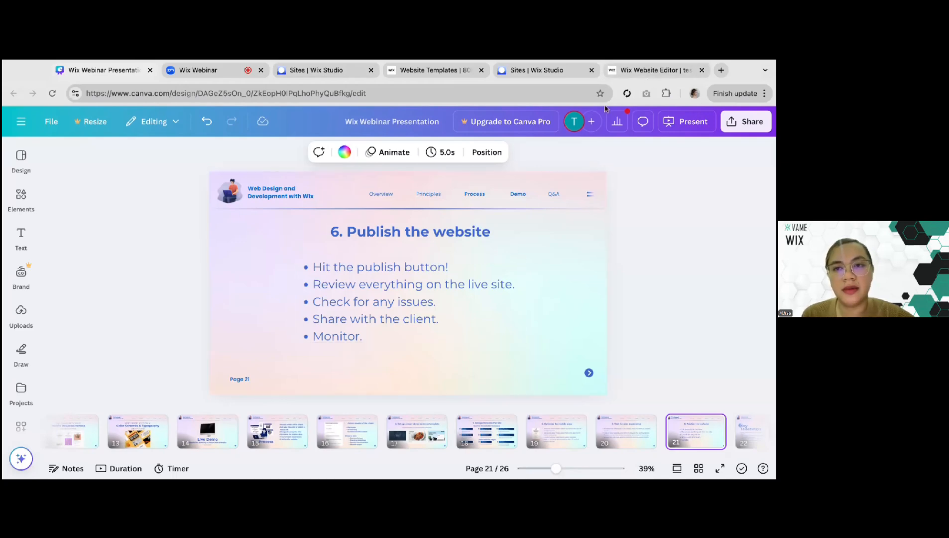
# Switch back to the Wix Editor, publish the site, and open the live site for viewing
pyautogui.click(639, 72)
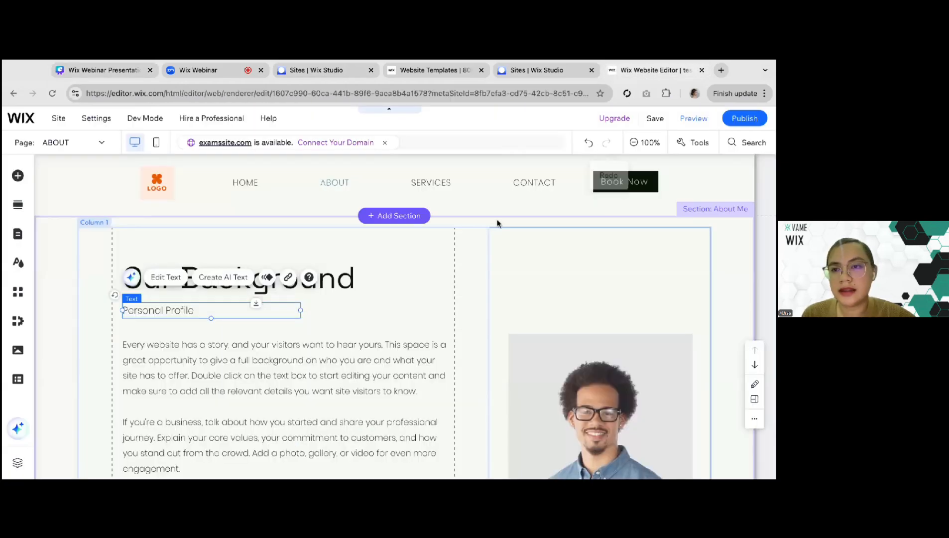
pyautogui.click(731, 122)
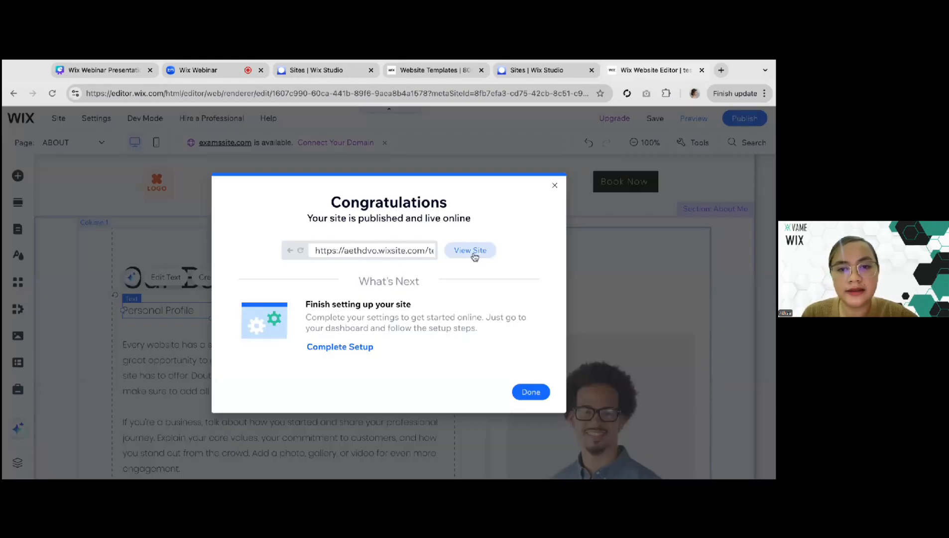
pyautogui.click(470, 250)
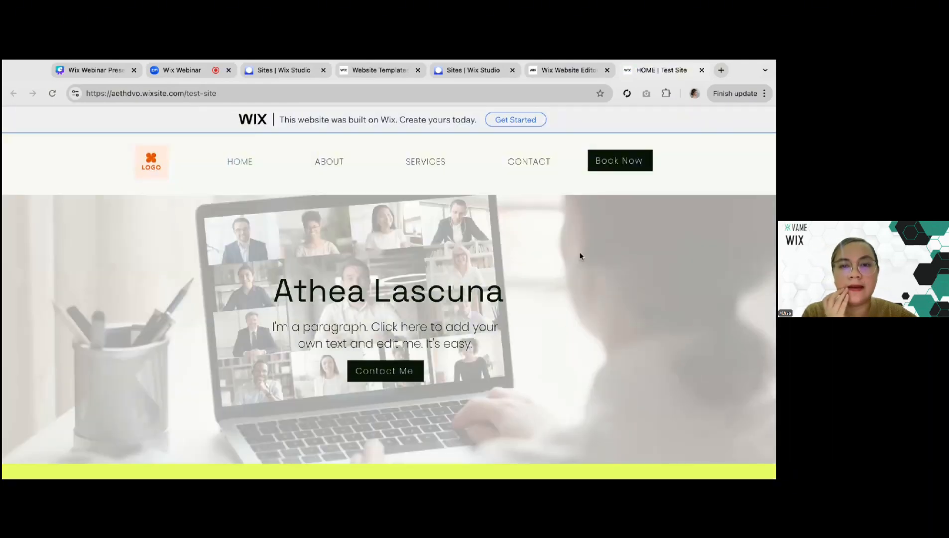
# Review the hero, About and Services sections on the live site's HOME page
pyautogui.scroll(-2, 580, 256)
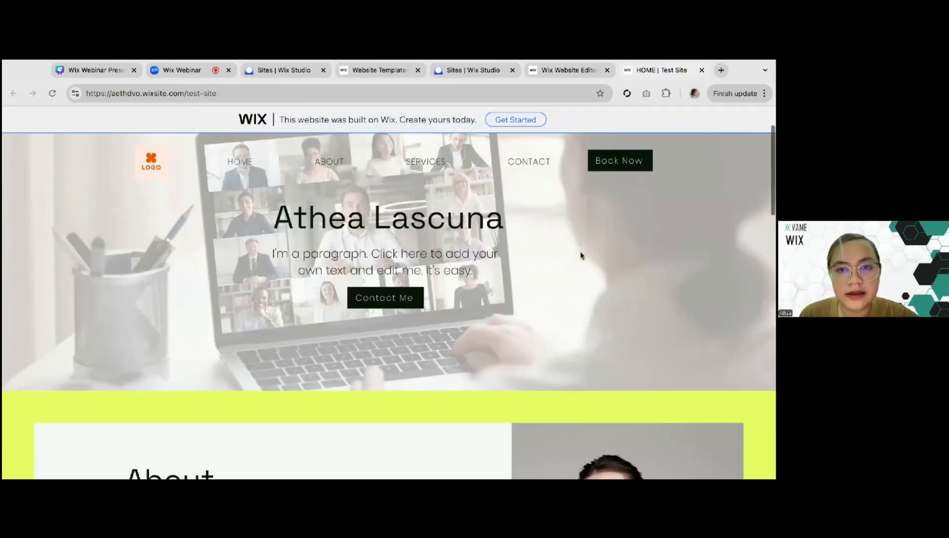
pyautogui.scroll(-3, 580, 256)
pyautogui.scroll(5, 581, 256)
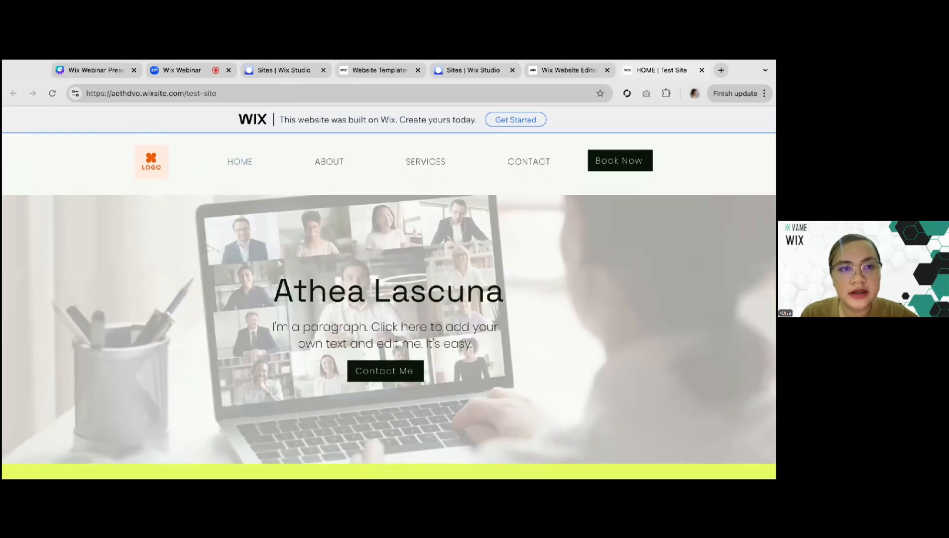
pyautogui.scroll(-3, 581, 255)
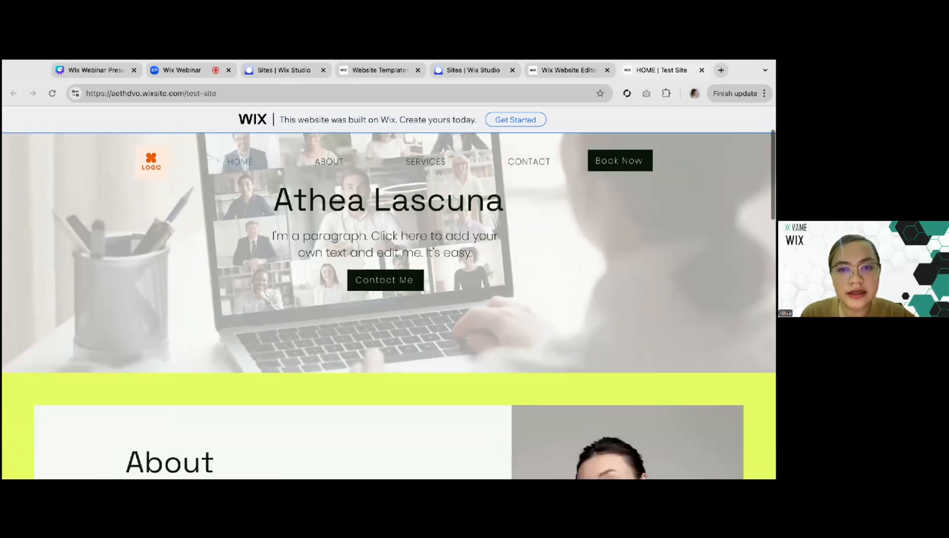
pyautogui.scroll(-7, 511, 255)
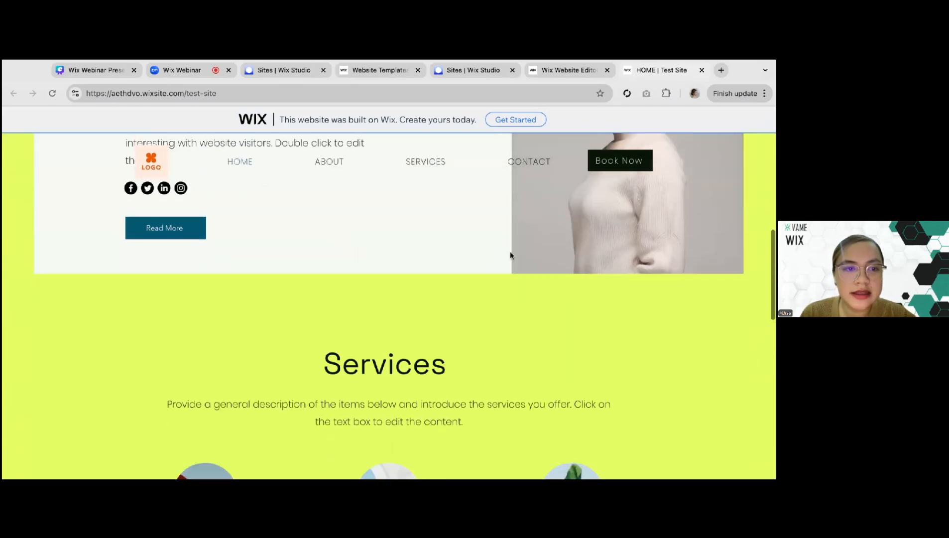
pyautogui.scroll(2, 284, 264)
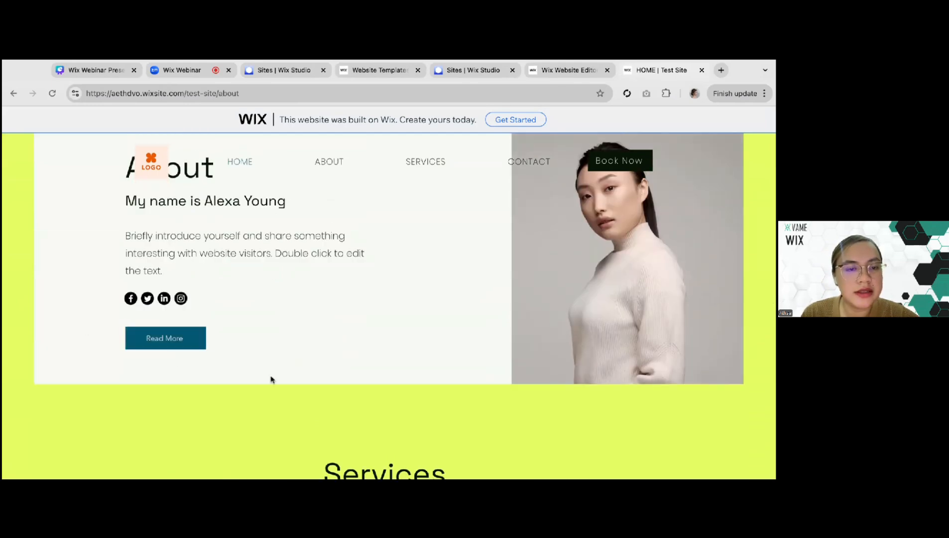
# Test the Read More button on the live site and look through the ABOUT page
pyautogui.click(138, 327)
pyautogui.scroll(-10, 303, 321)
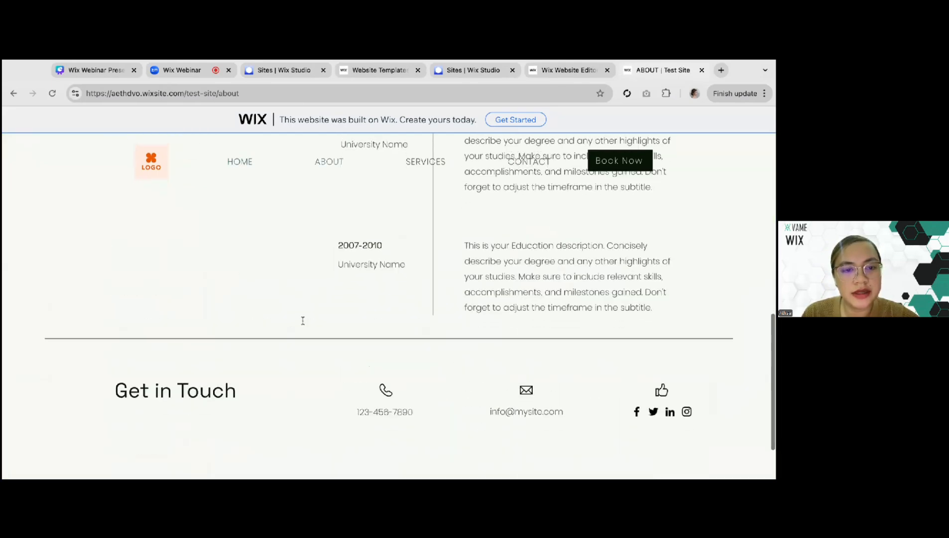
pyautogui.scroll(10, 303, 321)
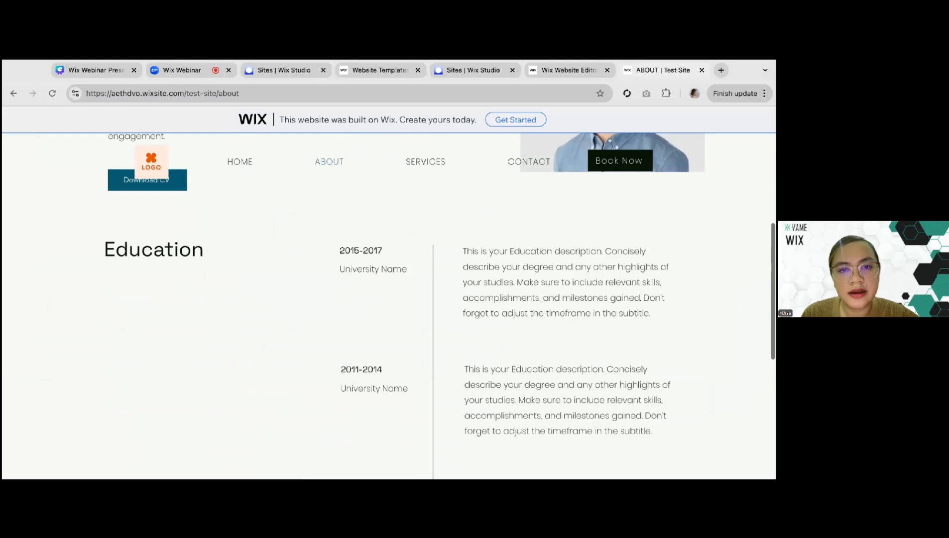
# Open the live site's SERVICES page and review its service cards and the Get a Free Quote section
pyautogui.click(434, 161)
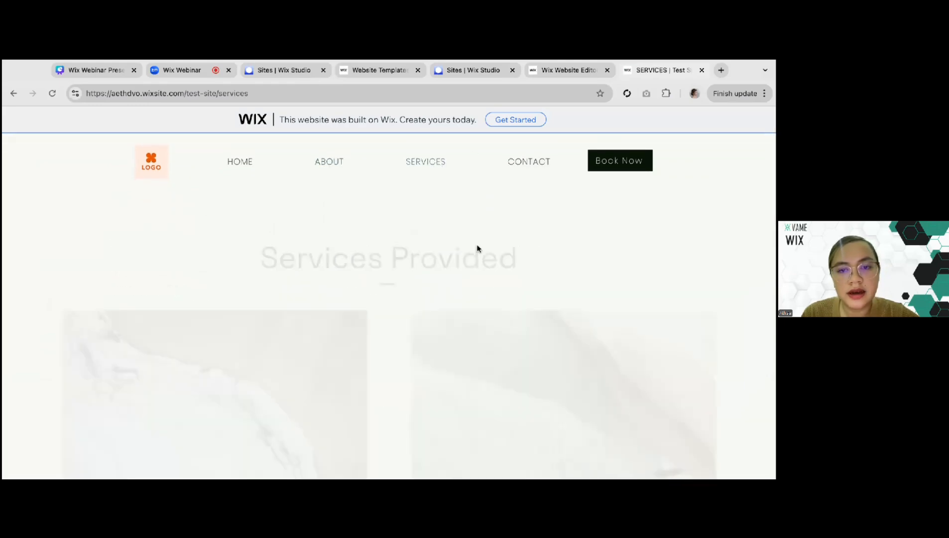
pyautogui.scroll(-5, 418, 317)
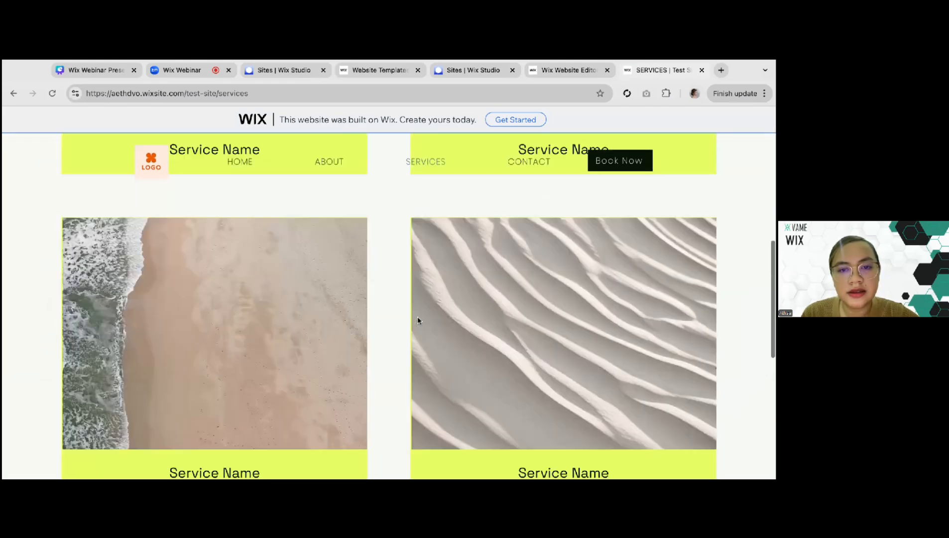
pyautogui.scroll(-3, 417, 321)
pyautogui.scroll(10, 417, 319)
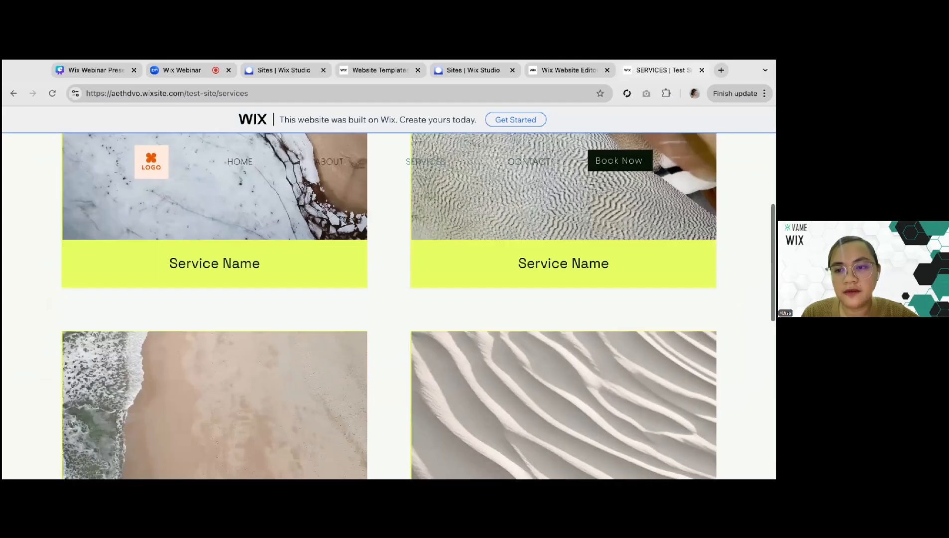
pyautogui.scroll(-3, 727, 358)
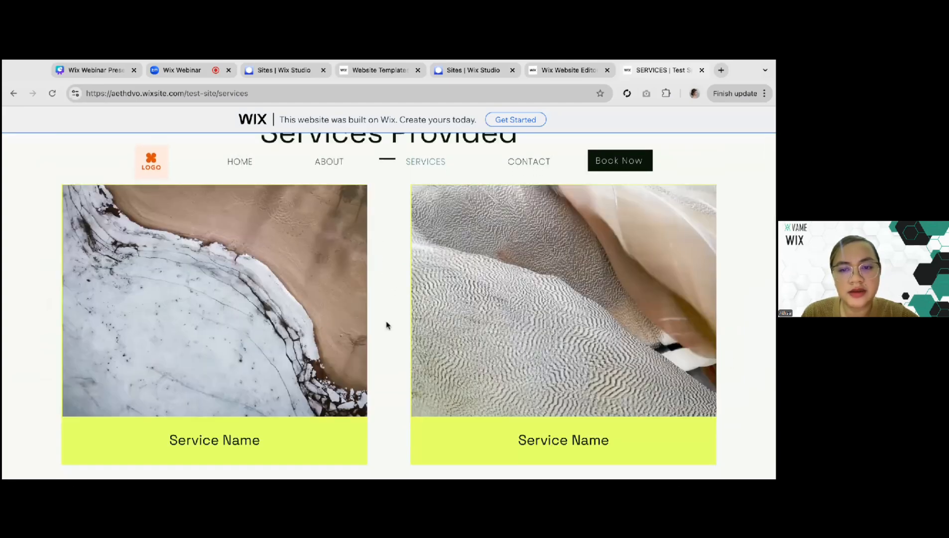
pyautogui.scroll(-2, 393, 337)
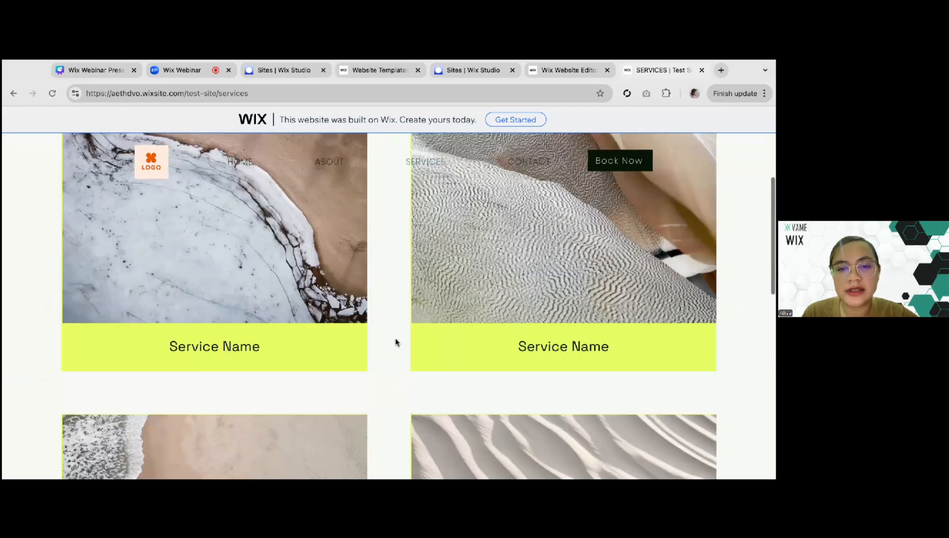
pyautogui.scroll(-6, 396, 343)
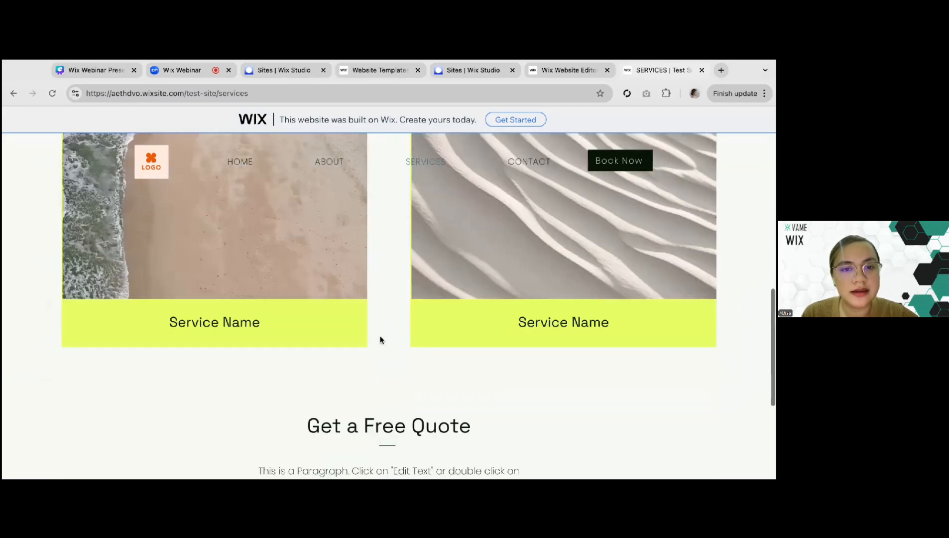
pyautogui.scroll(8, 380, 340)
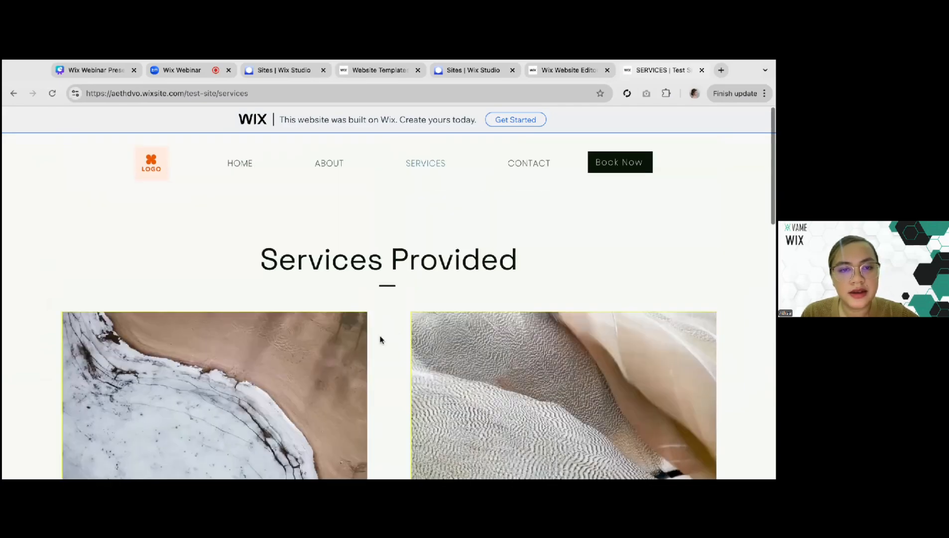
# Open the live CONTACT page, test the form's First Name field with "t", and select the page's web address
pyautogui.click(540, 161)
pyautogui.scroll(-4, 426, 249)
pyautogui.scroll(2, 523, 279)
pyautogui.click(525, 277)
pyautogui.write('t')
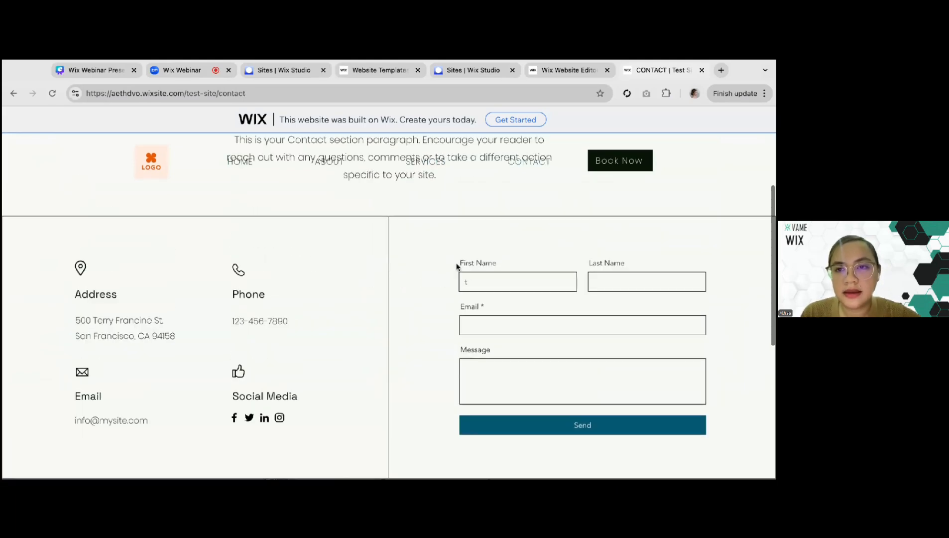
pyautogui.scroll(4, 457, 267)
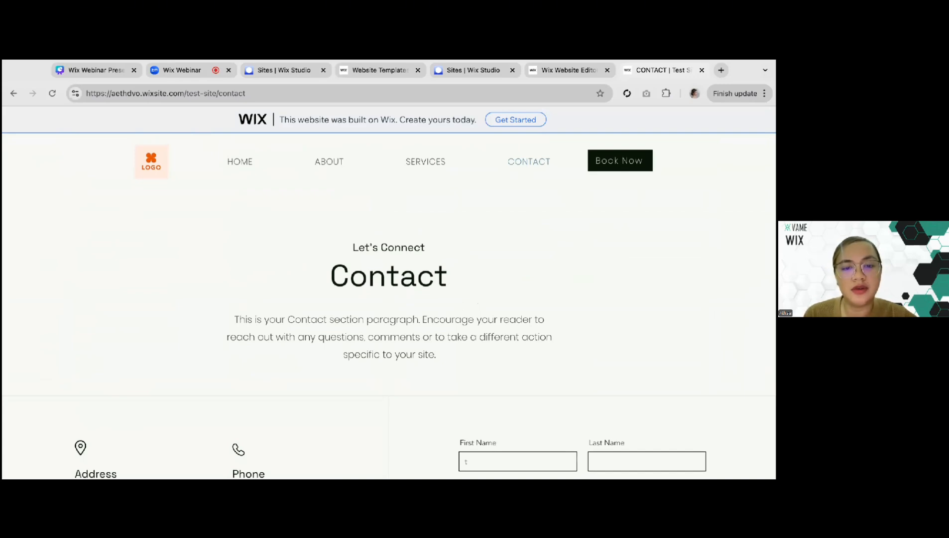
pyautogui.click(247, 95)
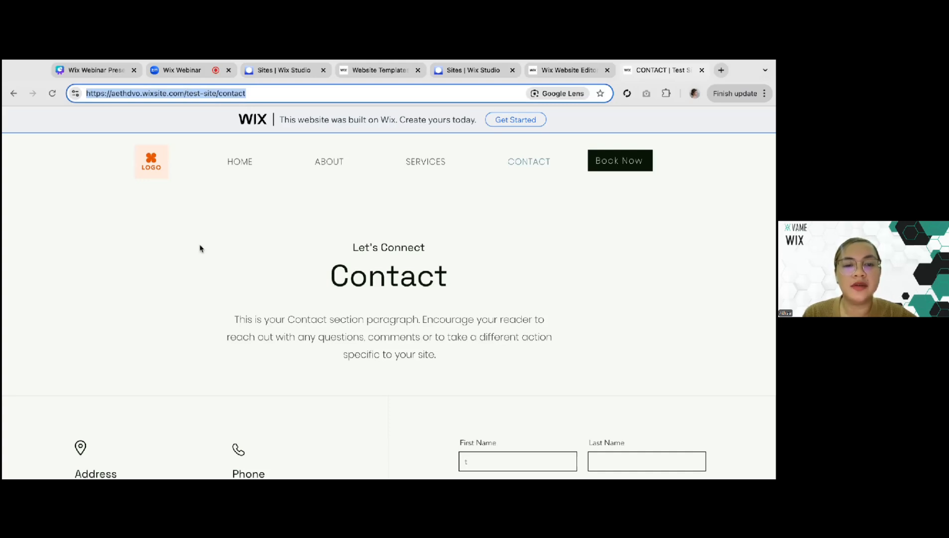
# Switch to the Canva presentation and show the Key Takeaways slide in full screen
pyautogui.click(111, 76)
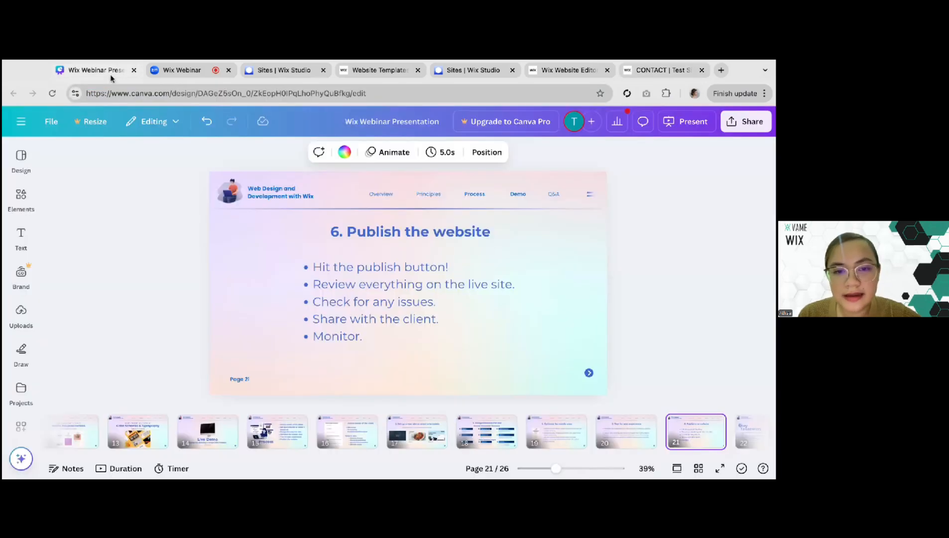
pyautogui.hscroll(4, 560, 431)
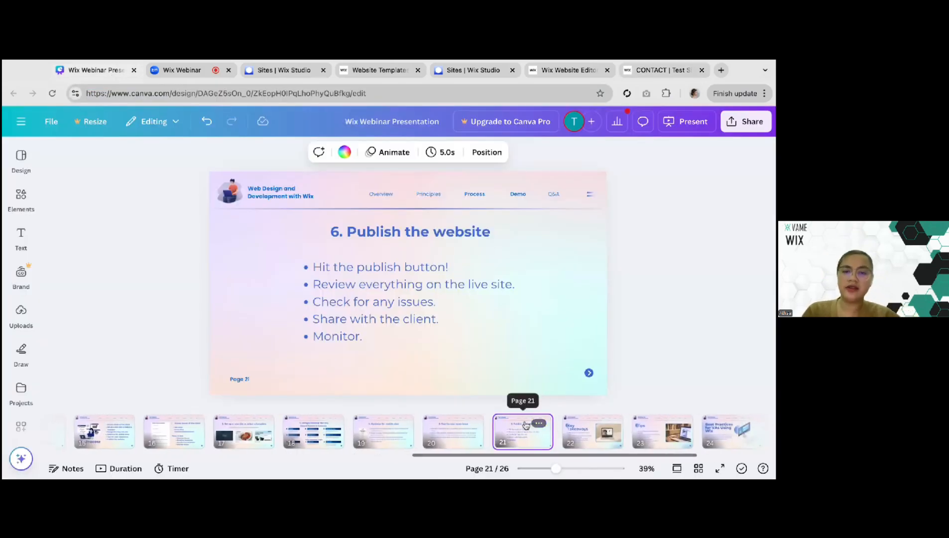
pyautogui.press('Right')
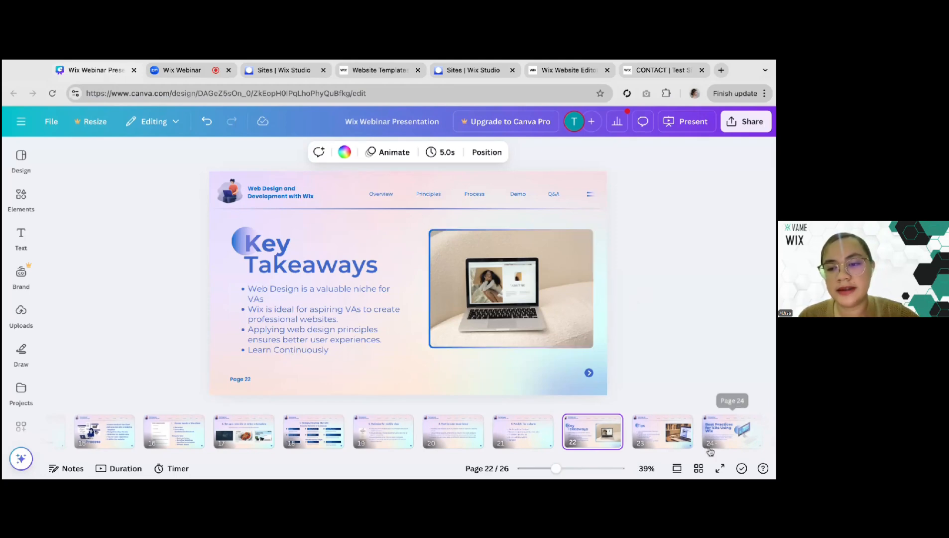
pyautogui.click(721, 468)
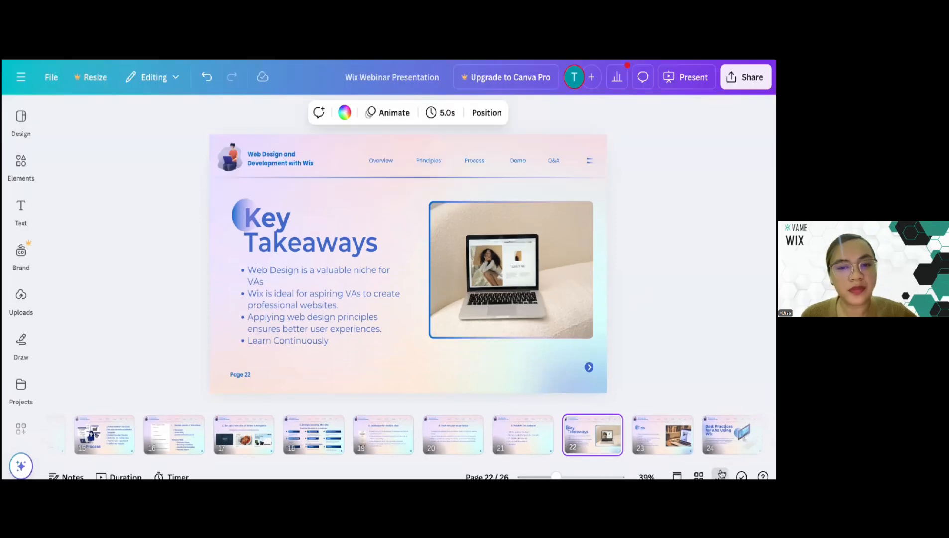
pyautogui.click(720, 473)
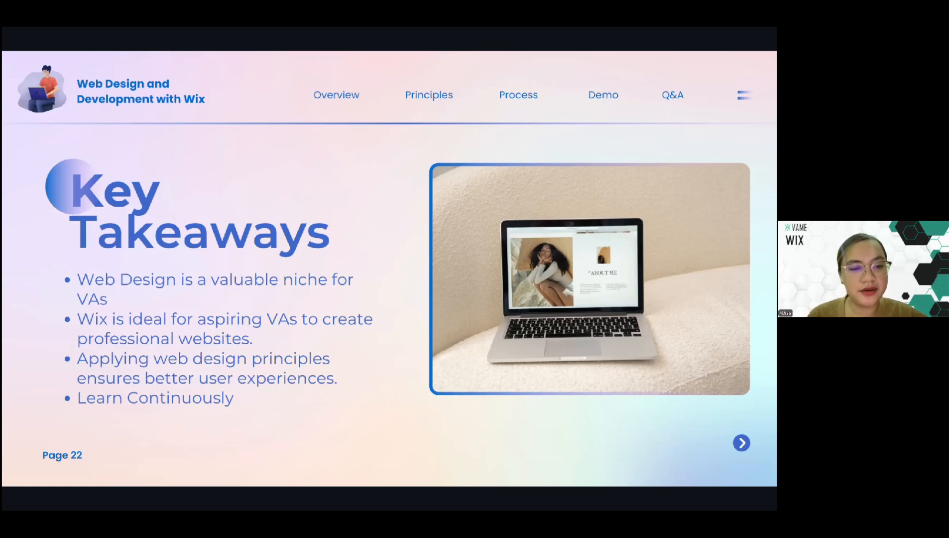
# Advance the presentation through the Tips and Best Practices slides to the "Any questions?" slide
pyautogui.press('Right')
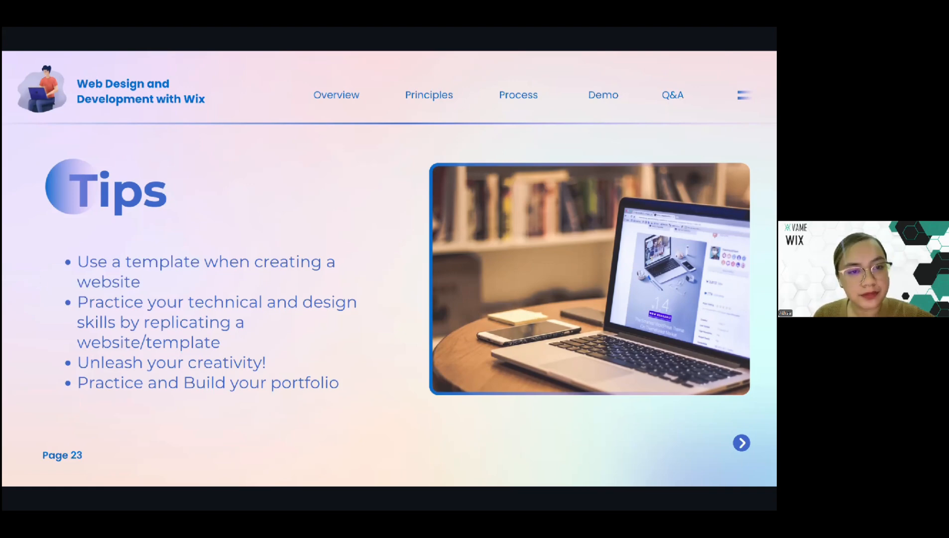
pyautogui.press('Right')
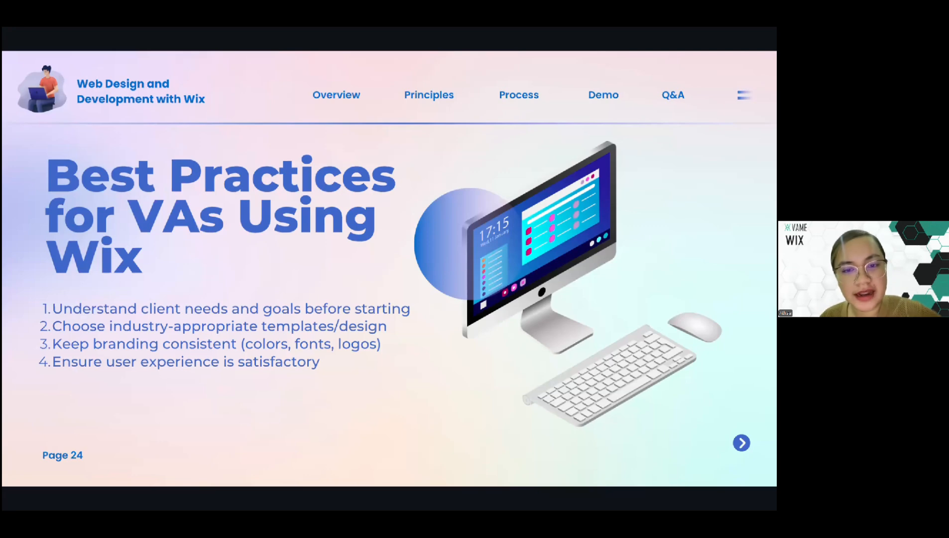
pyautogui.click(393, 257)
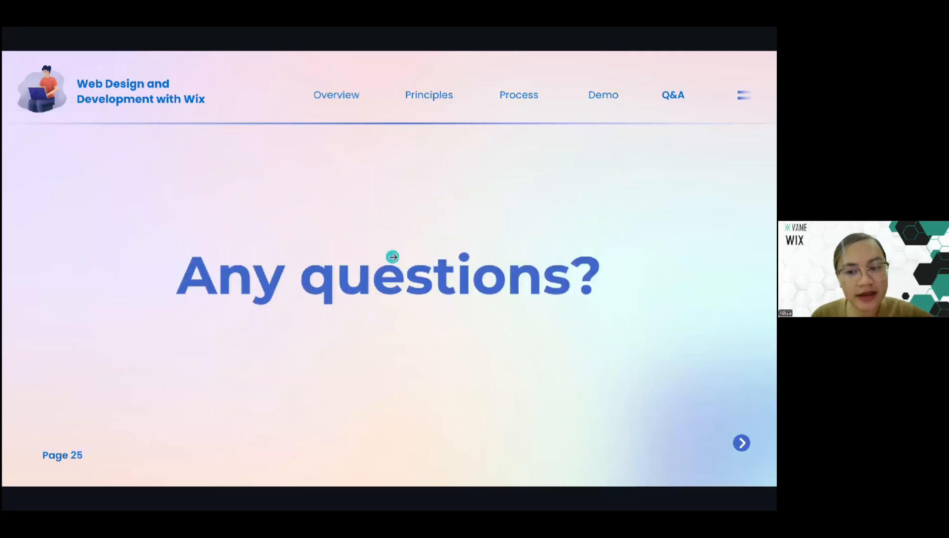
# Exit the full-screen presentation and switch to the Zoom webinar meeting
pyautogui.press('Escape')
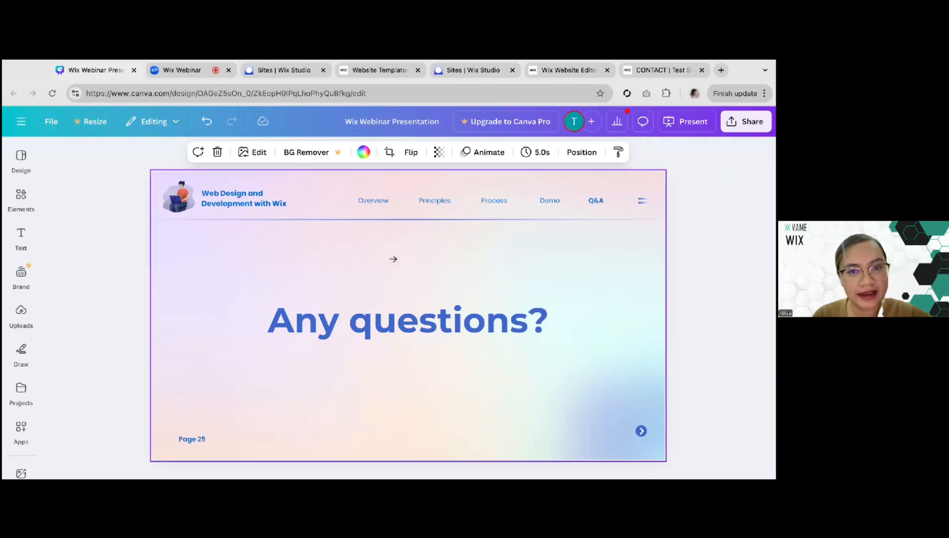
pyautogui.click(178, 72)
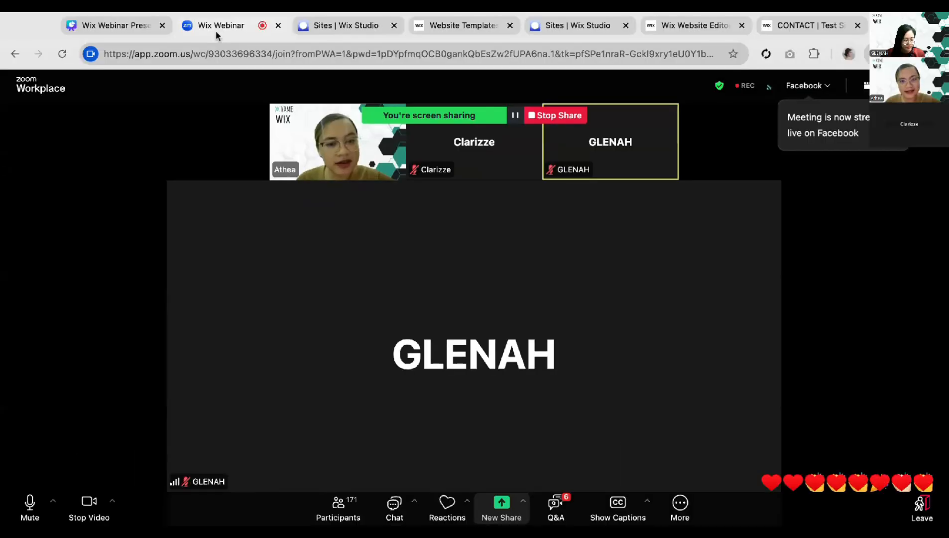